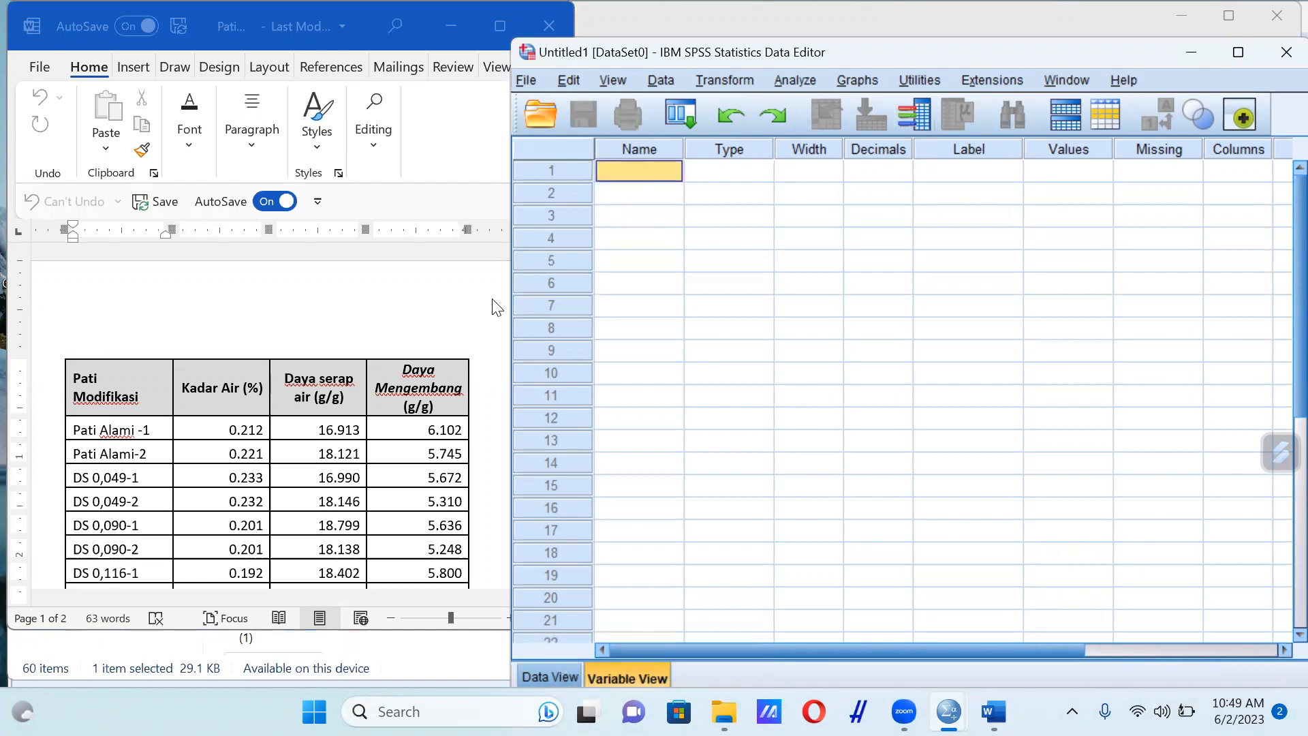
Define the first variable with the name Pati_Modifikasi
{"action": "left_click", "coordinate": [496, 307]}
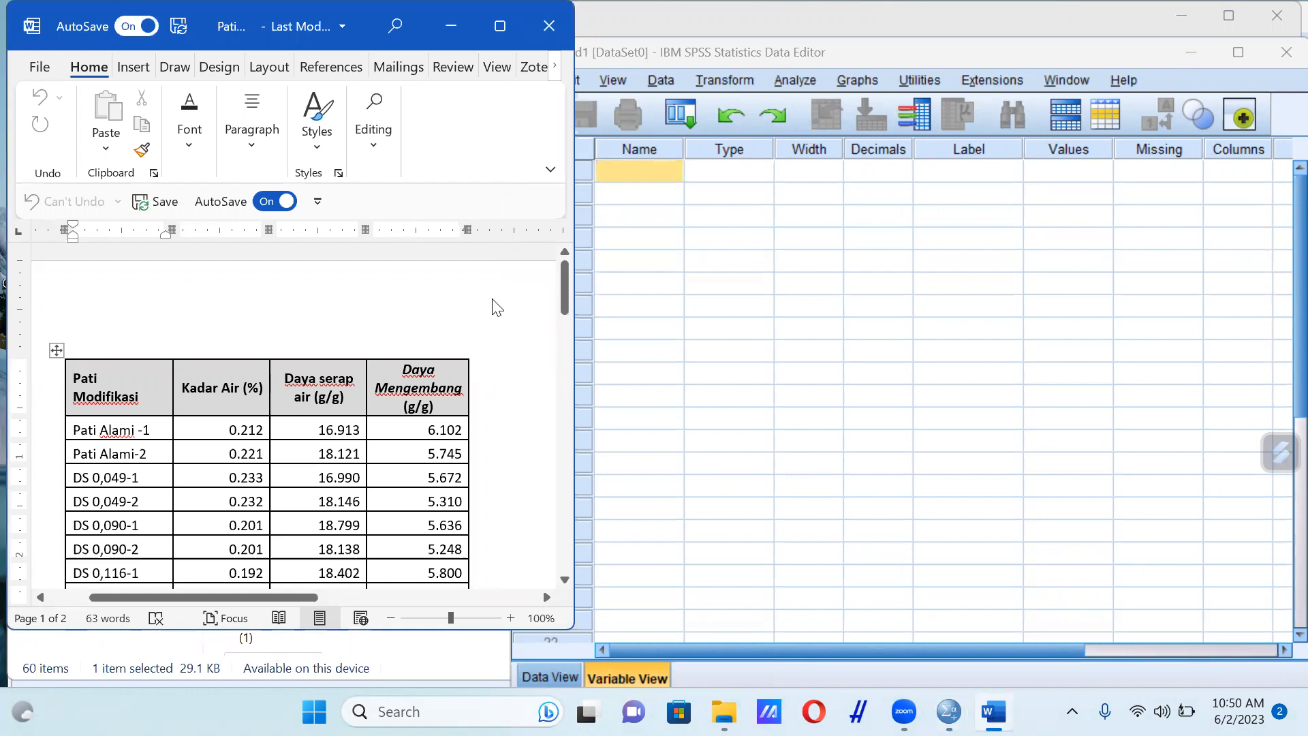
{"action": "left_click", "coordinate": [645, 172]}
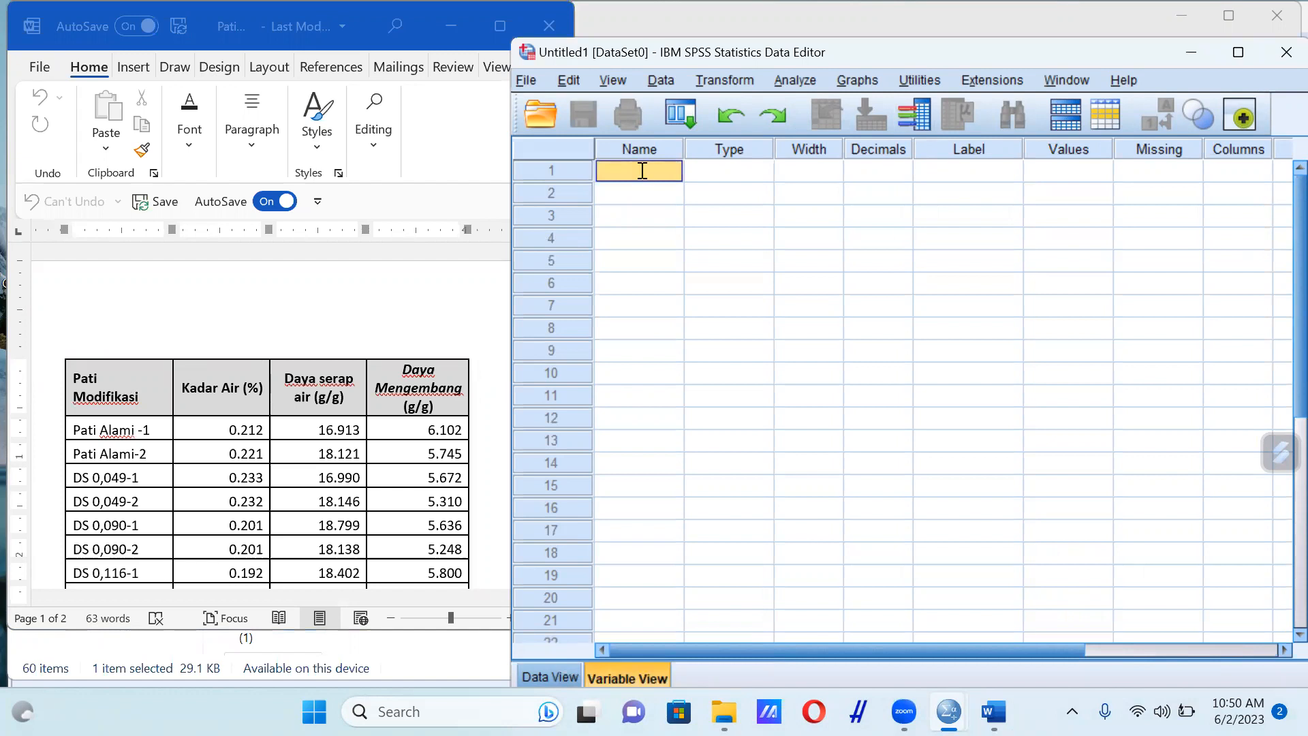
{"action": "type", "text": "Pati_"}
{"action": "type", "text": "Modifikasi"}
{"action": "key", "text": "Return"}
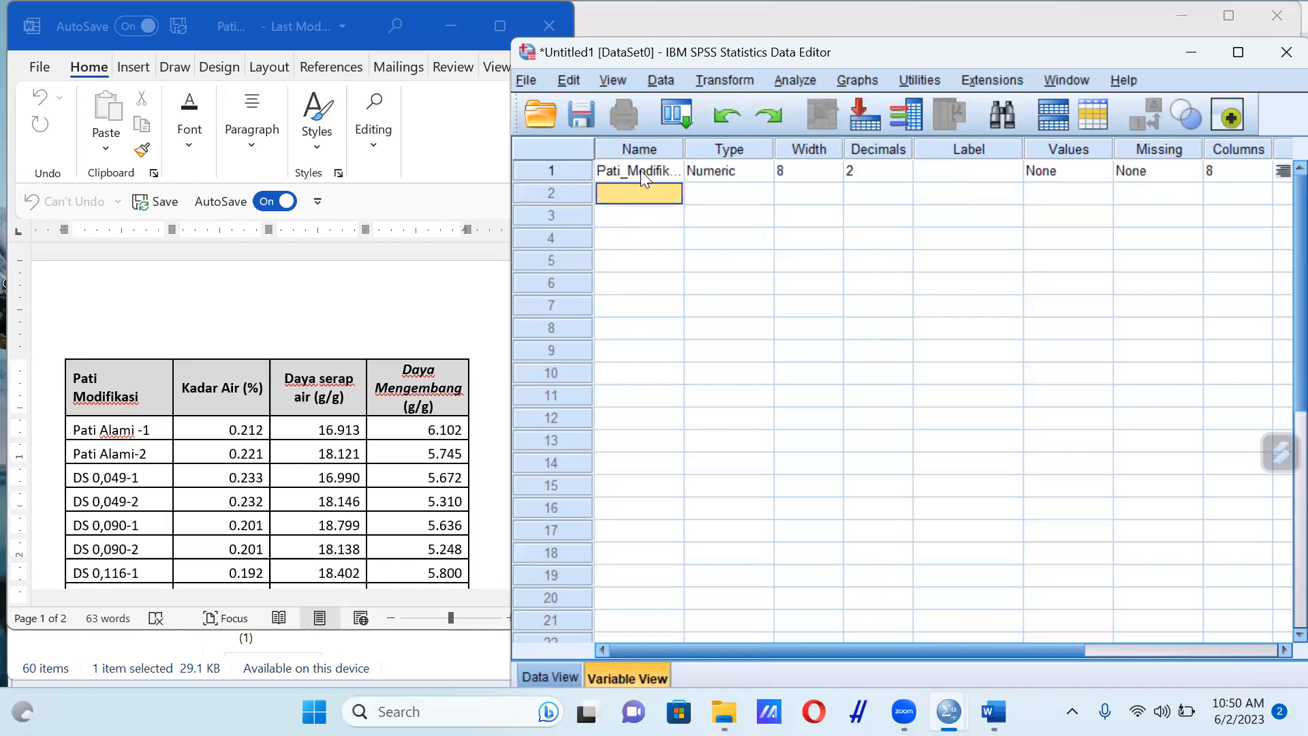
Define the second variable with the name Kadar_air
{"action": "scroll", "coordinate": [367, 316], "scroll_direction": "down", "scroll_amount": 3}
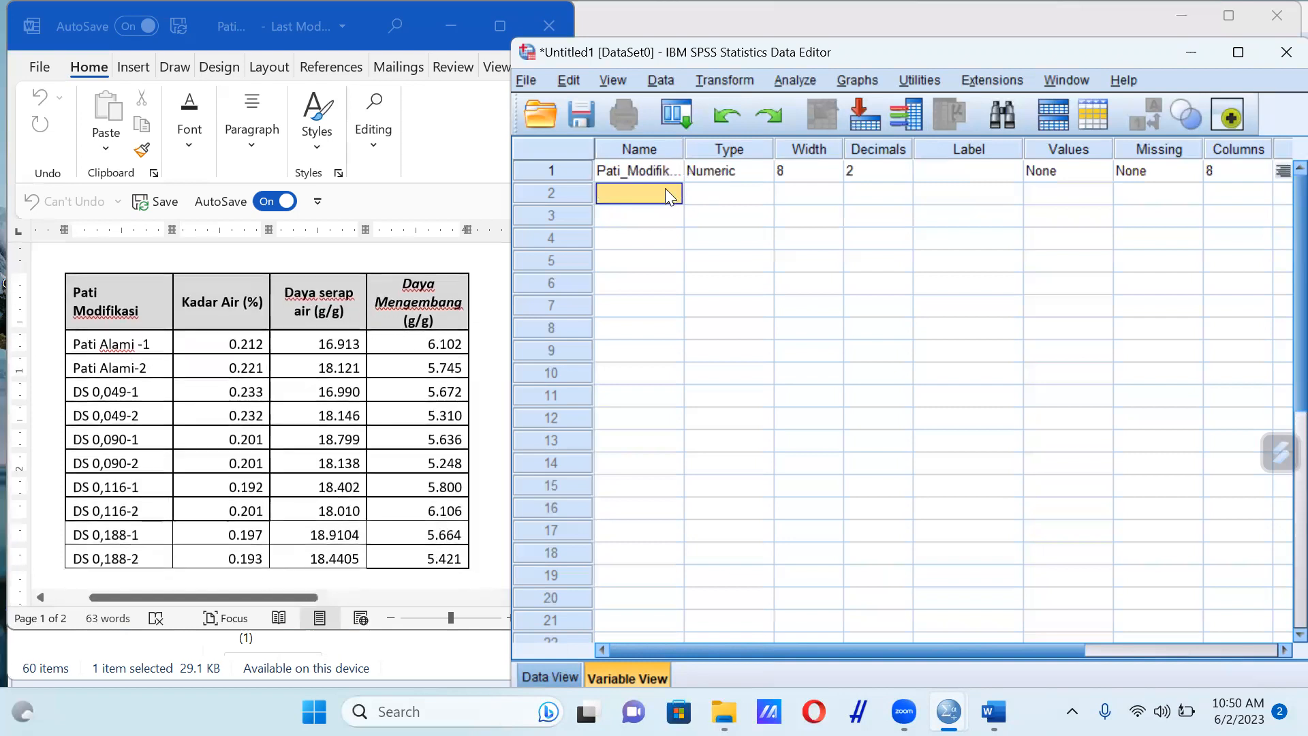
{"action": "type", "text": "Kadar"}
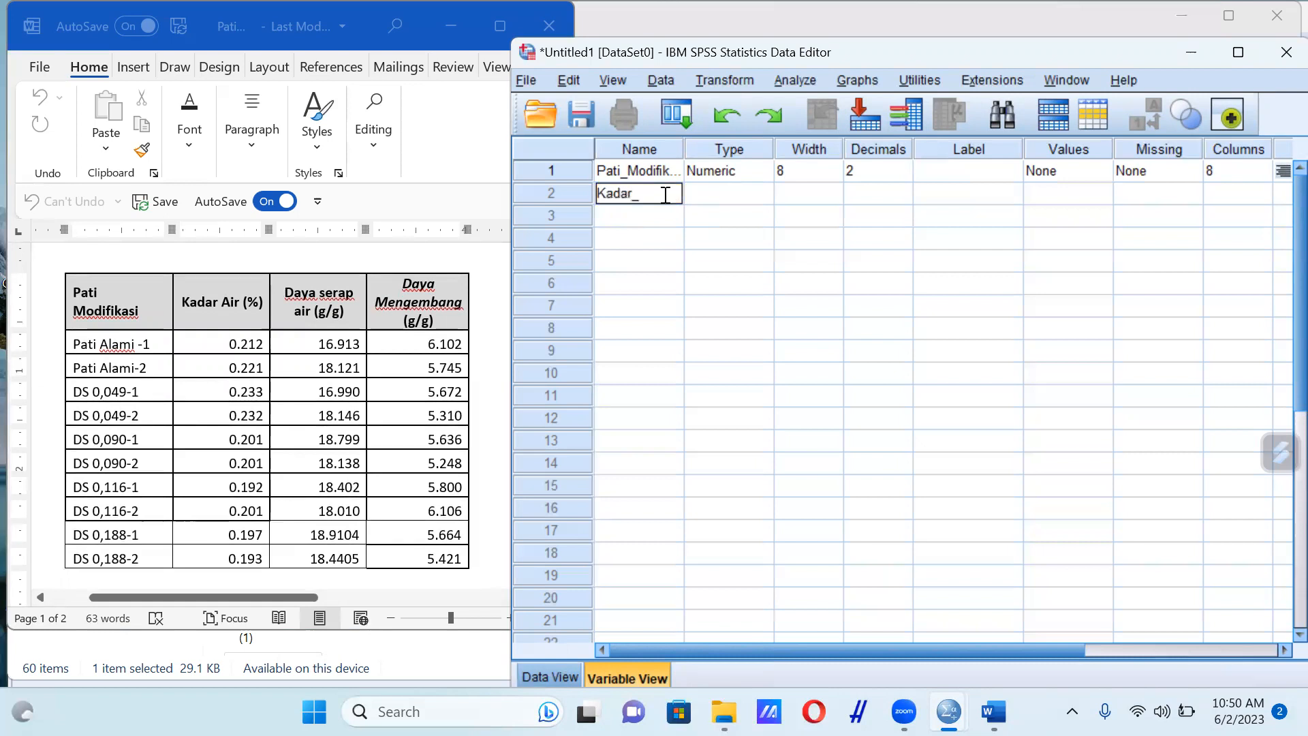
{"action": "type", "text": "_air"}
{"action": "key", "text": "Return"}
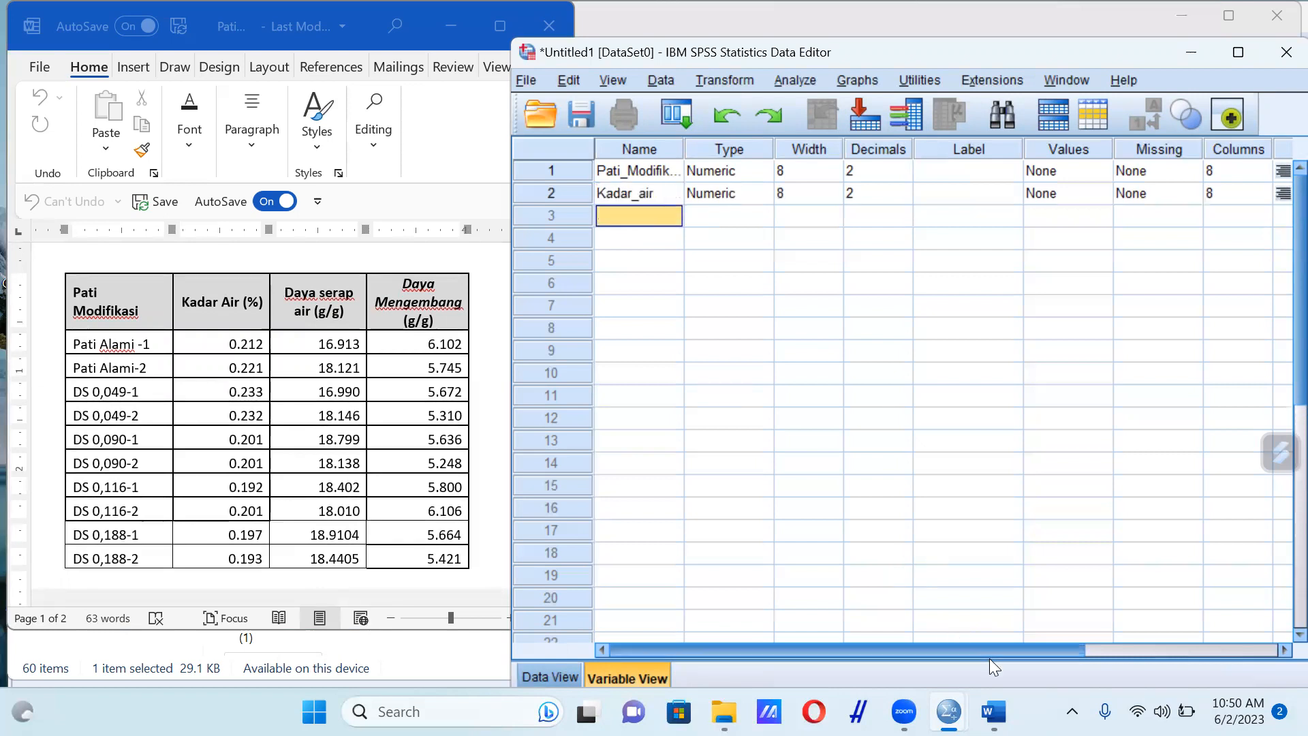
Set the measurement level of Pati_Modifikasi and Kadar_air to Scale
{"action": "left_click_drag", "start_coordinate": [1029, 645], "coordinate": [1214, 646]}
{"action": "left_click", "coordinate": [1156, 178]}
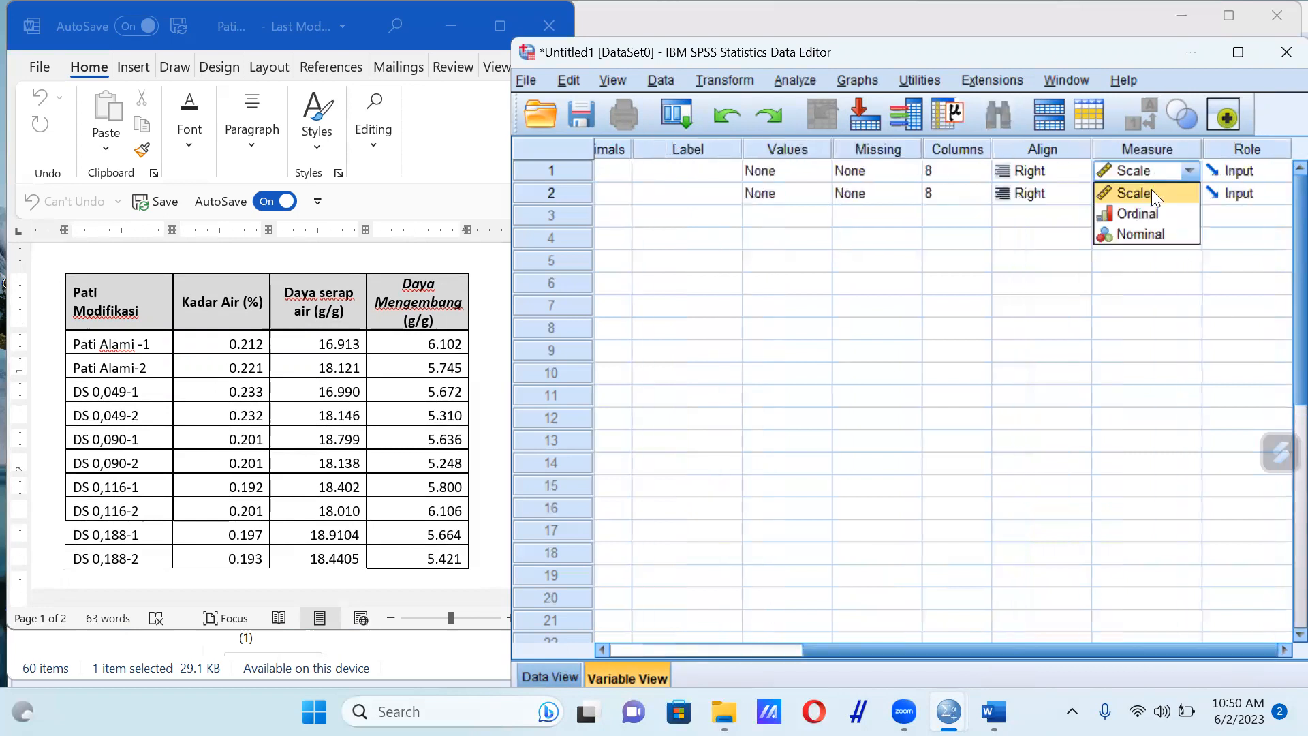
{"action": "left_click", "coordinate": [1154, 195]}
{"action": "left_click", "coordinate": [1155, 195]}
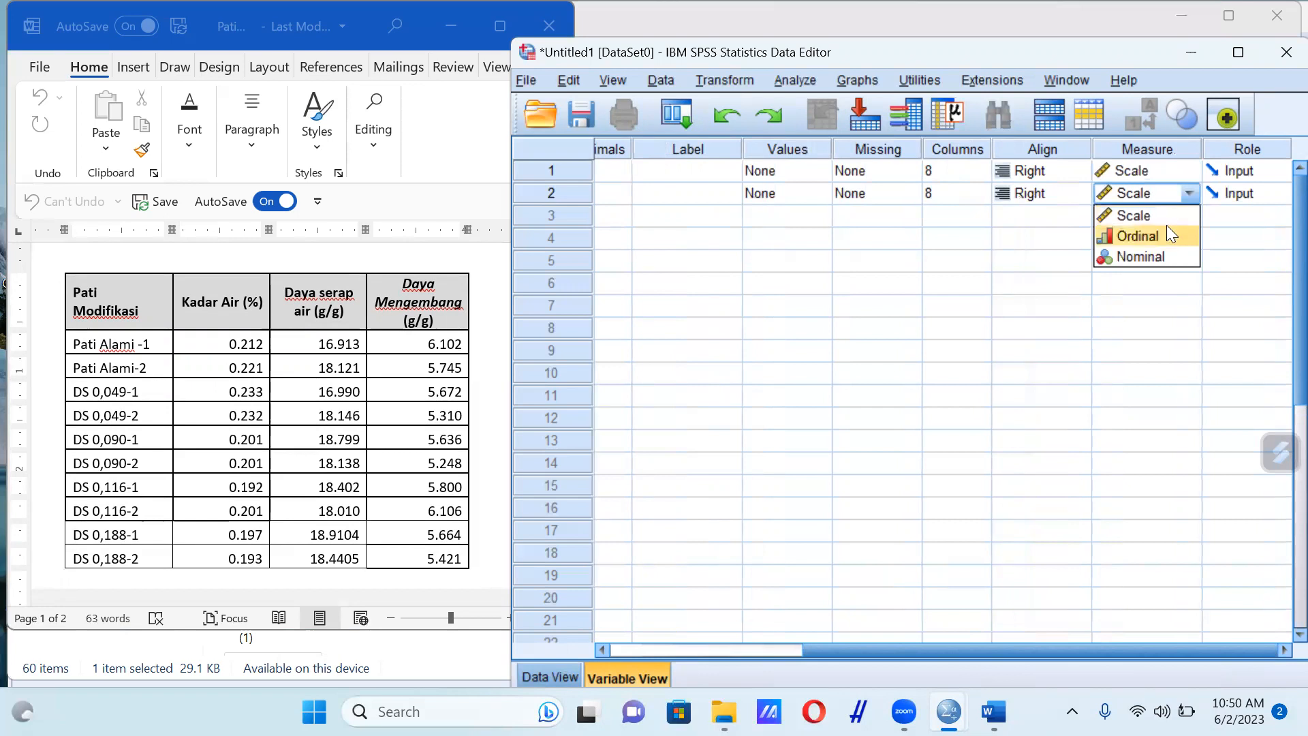
{"action": "left_click", "coordinate": [1159, 211]}
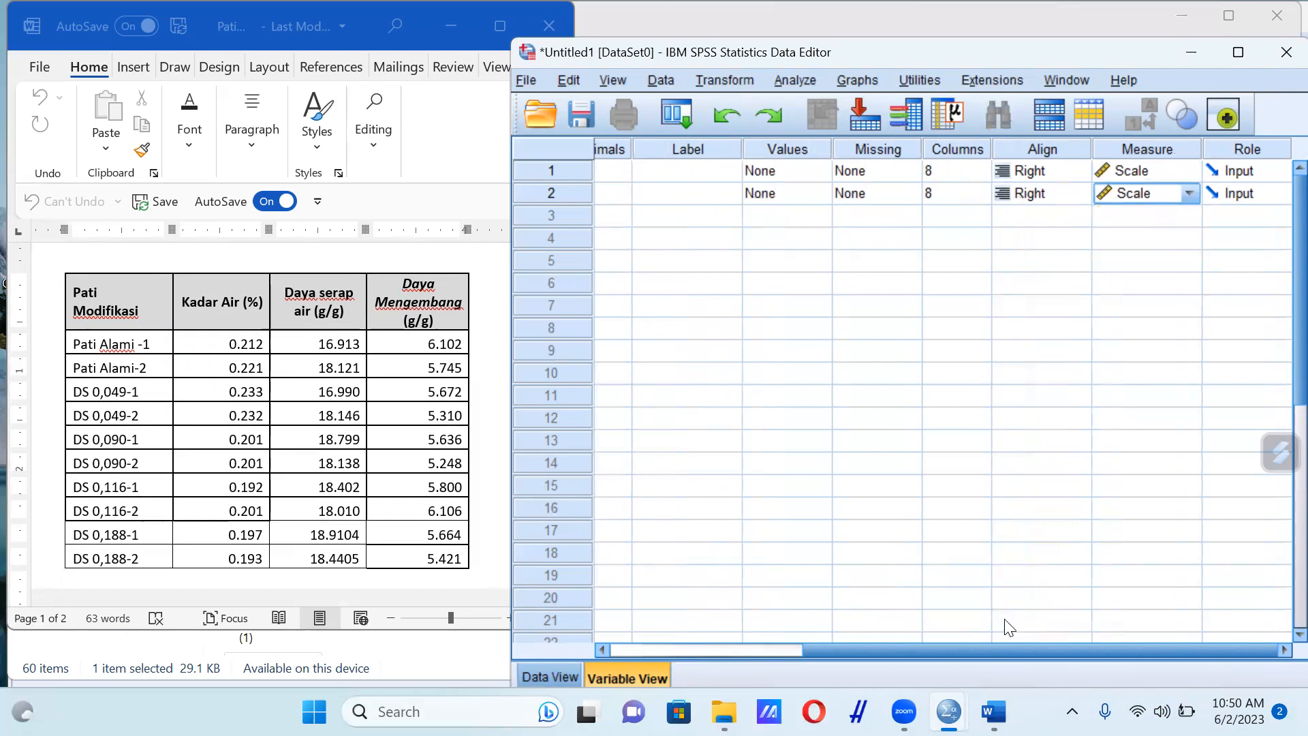
Open the value labels of Pati_Modifikasi and add value 1.0 with the label Pati Alami
{"action": "left_click_drag", "start_coordinate": [1045, 654], "coordinate": [849, 657]}
{"action": "left_click", "coordinate": [1100, 170]}
{"action": "left_click", "coordinate": [1103, 174]}
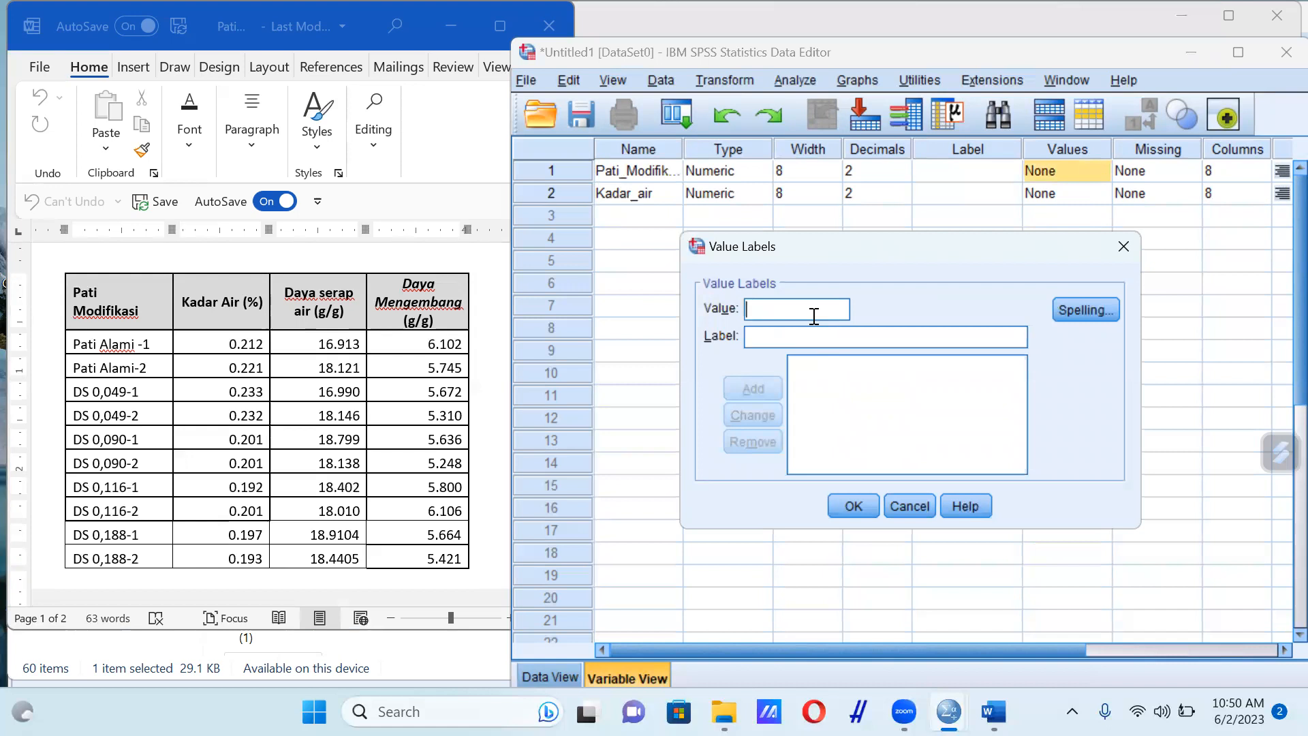
{"action": "type", "text": "1.0"}
{"action": "left_click", "coordinate": [818, 334]}
{"action": "type", "text": "Pati "}
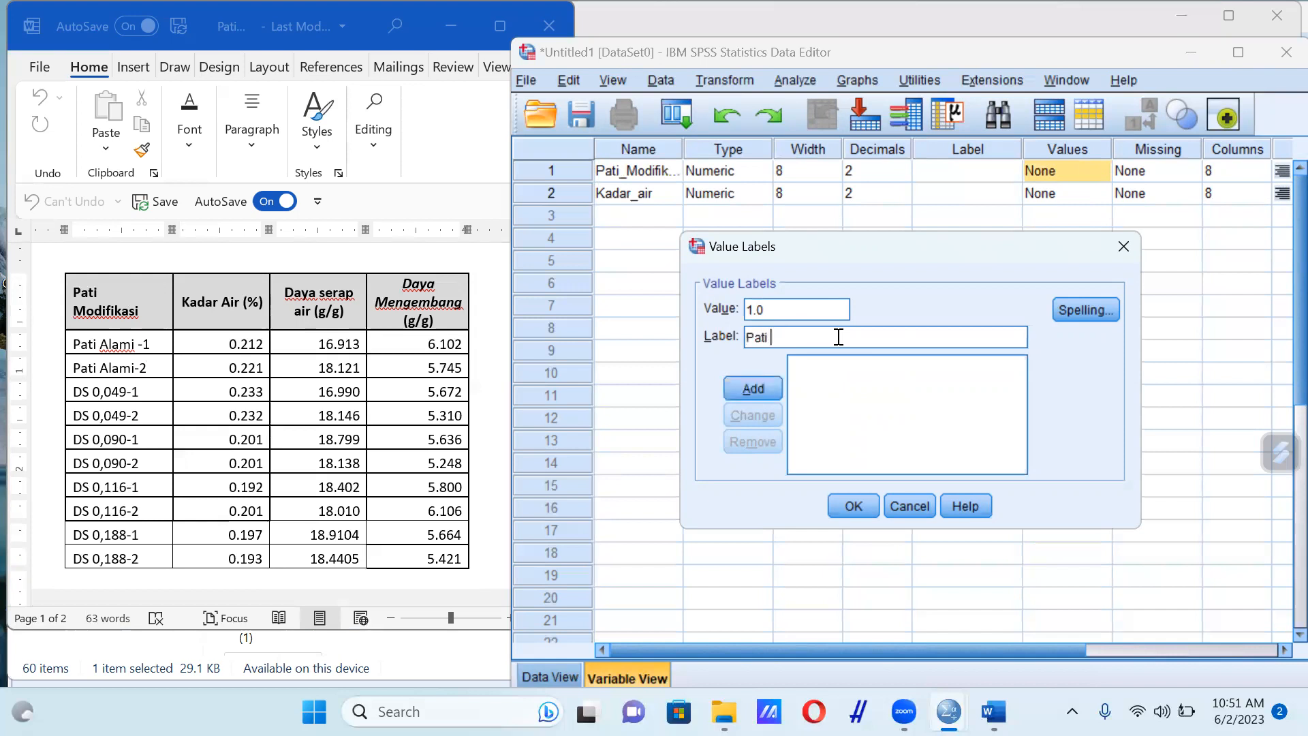
{"action": "type", "text": "Alami"}
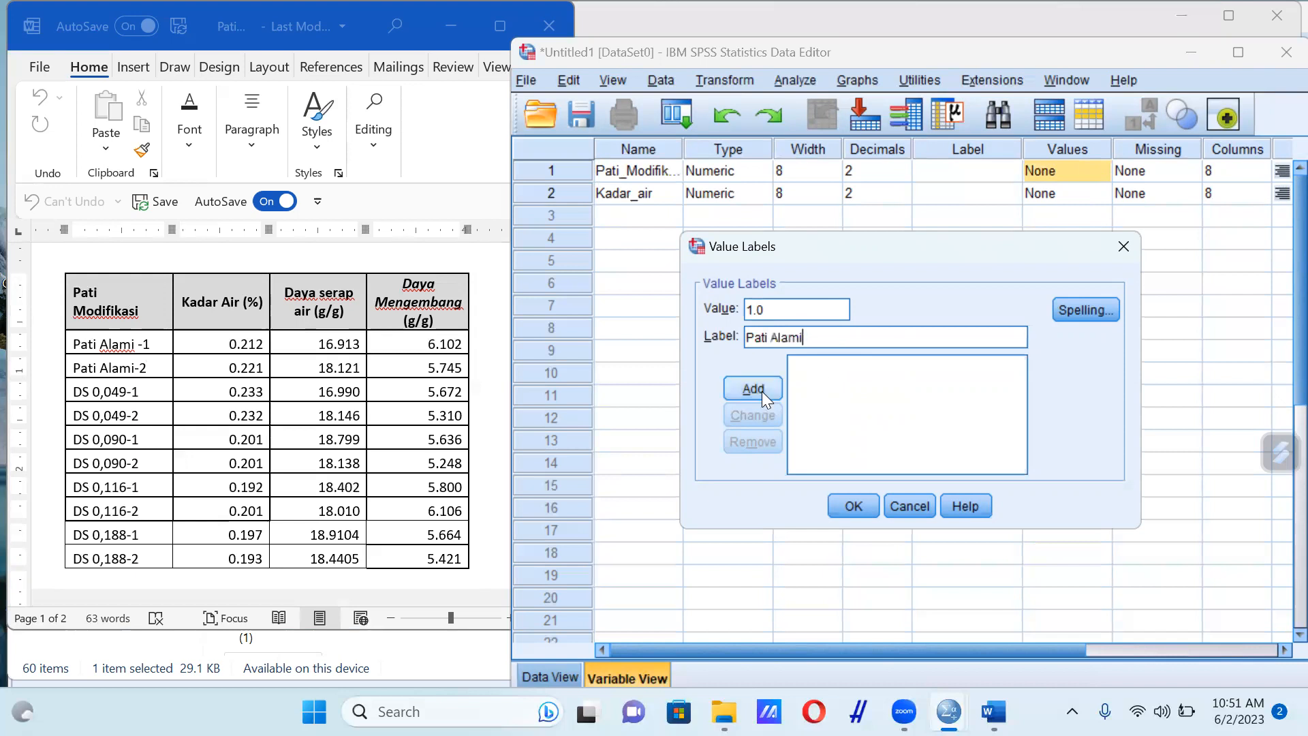
{"action": "left_click", "coordinate": [762, 390]}
Add value 2.0 with the label DS 0,049, copying the label text from the Word table
{"action": "type", "text": "2.0"}
{"action": "left_click", "coordinate": [809, 338]}
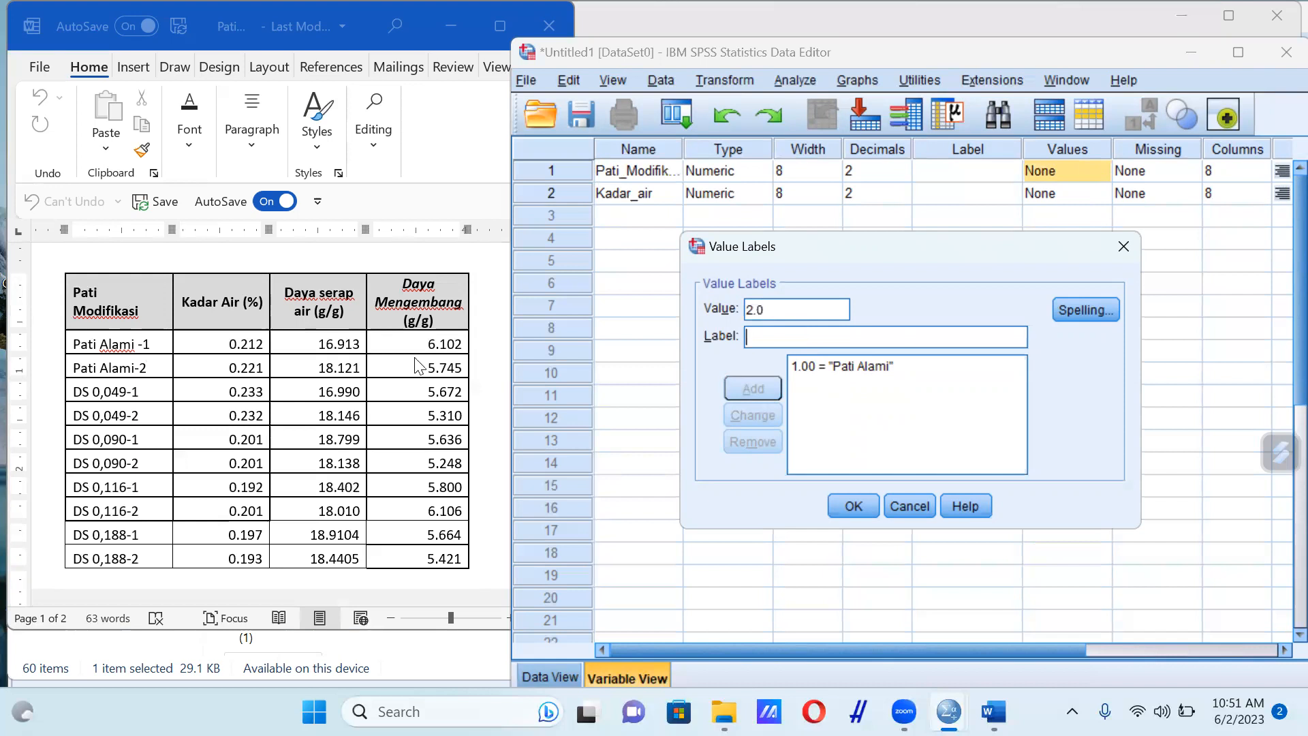
{"action": "left_click", "coordinate": [79, 398]}
{"action": "left_click_drag", "start_coordinate": [72, 392], "coordinate": [127, 394]}
{"action": "key", "text": "ctrl+c"}
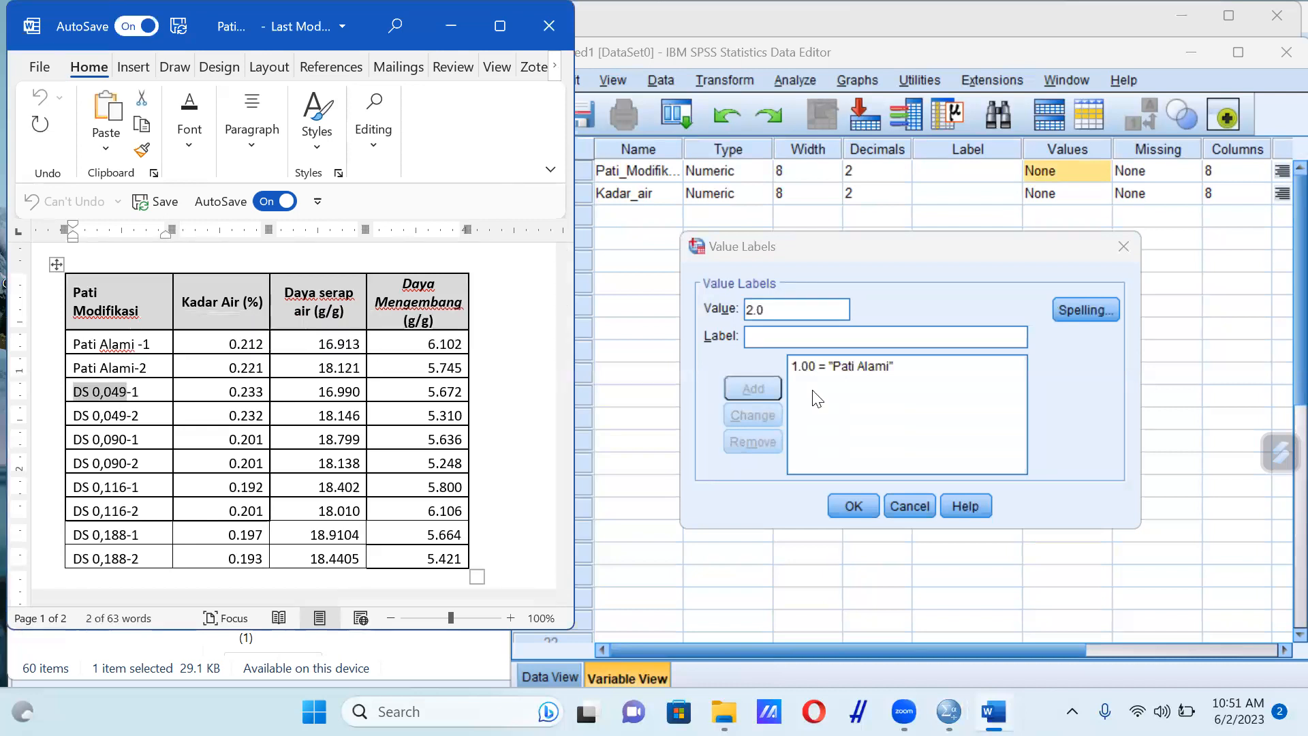
{"action": "left_click", "coordinate": [799, 336]}
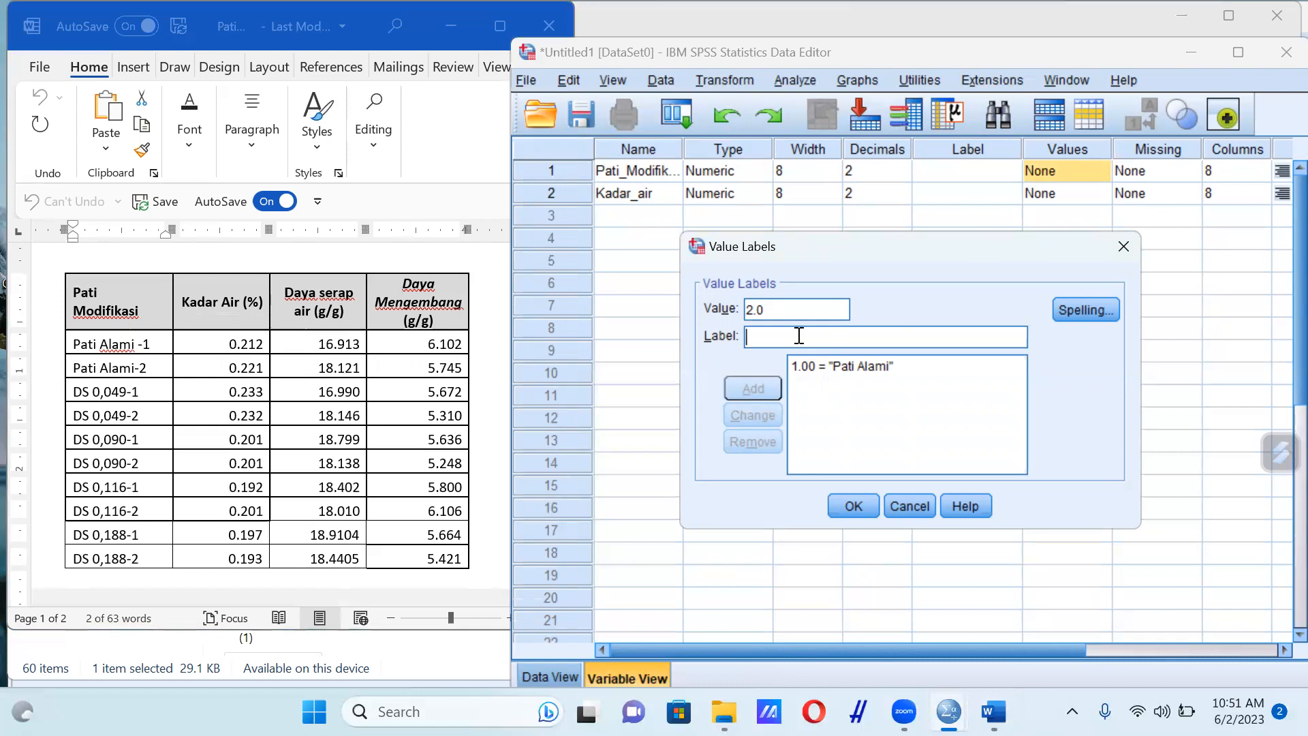
{"action": "key", "text": "ctrl+v"}
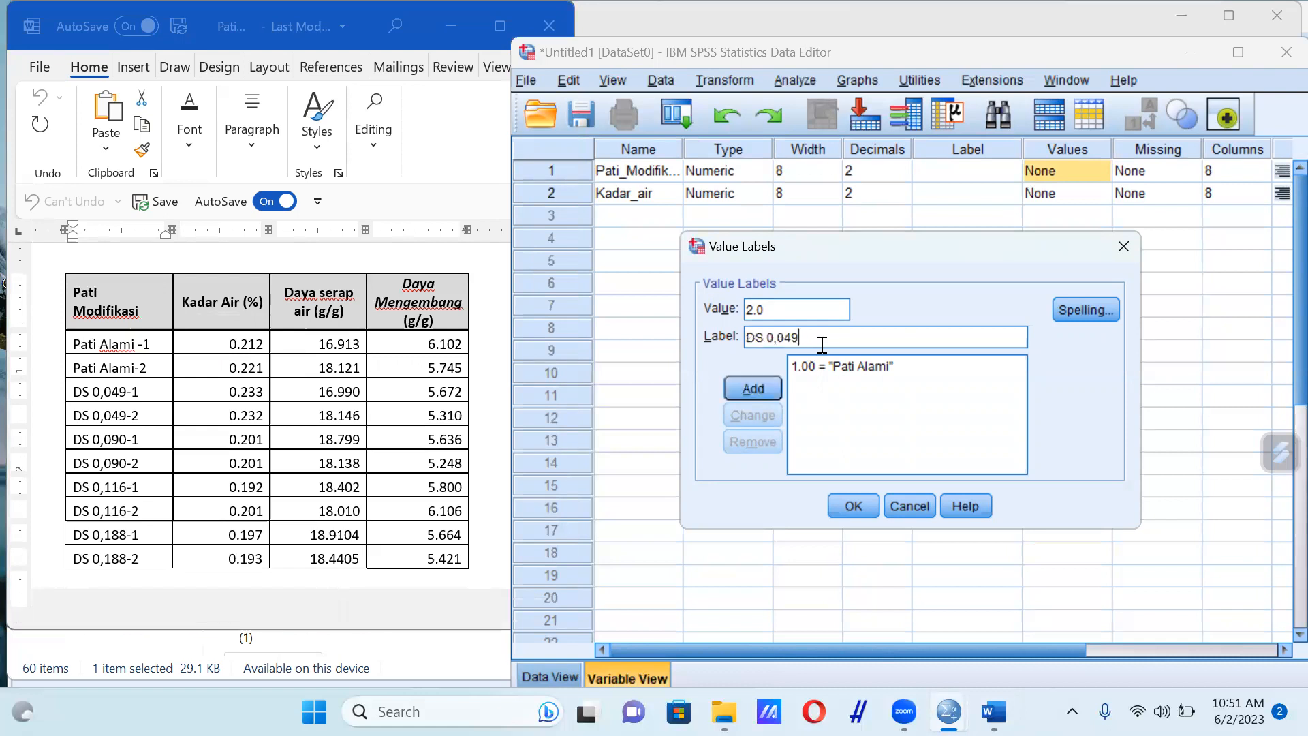
{"action": "left_click", "coordinate": [762, 387]}
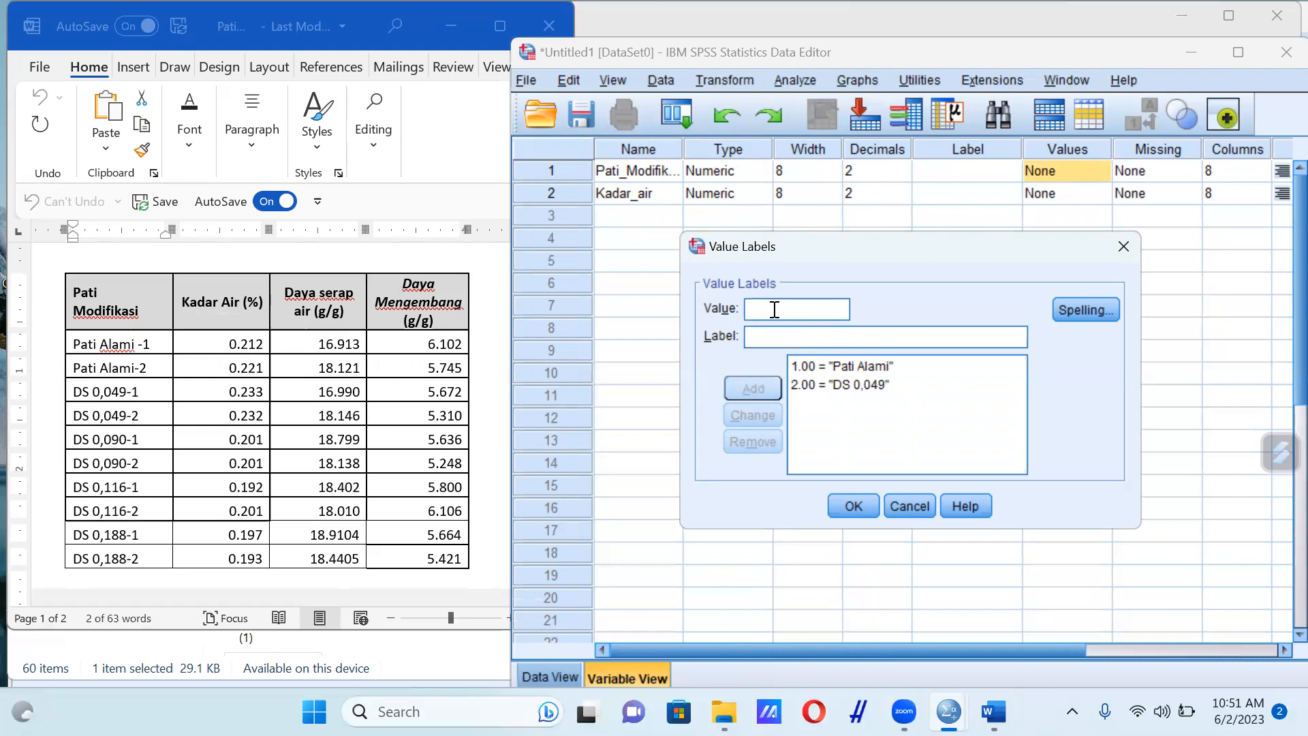
Add value 3.0 with the label DS 0,090, copying the label text from the Word table
{"action": "type", "text": "3.0"}
{"action": "left_click_drag", "start_coordinate": [73, 391], "coordinate": [128, 392]}
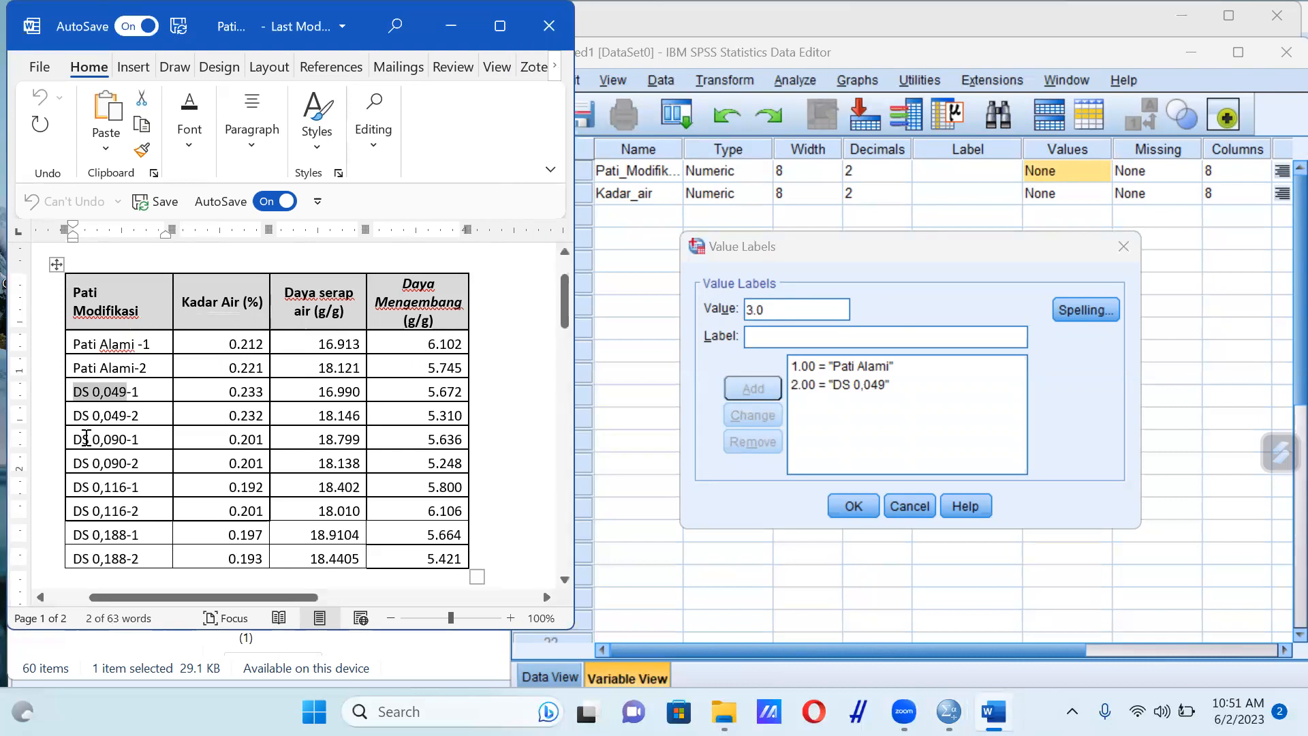
{"action": "left_click_drag", "start_coordinate": [73, 439], "coordinate": [125, 441]}
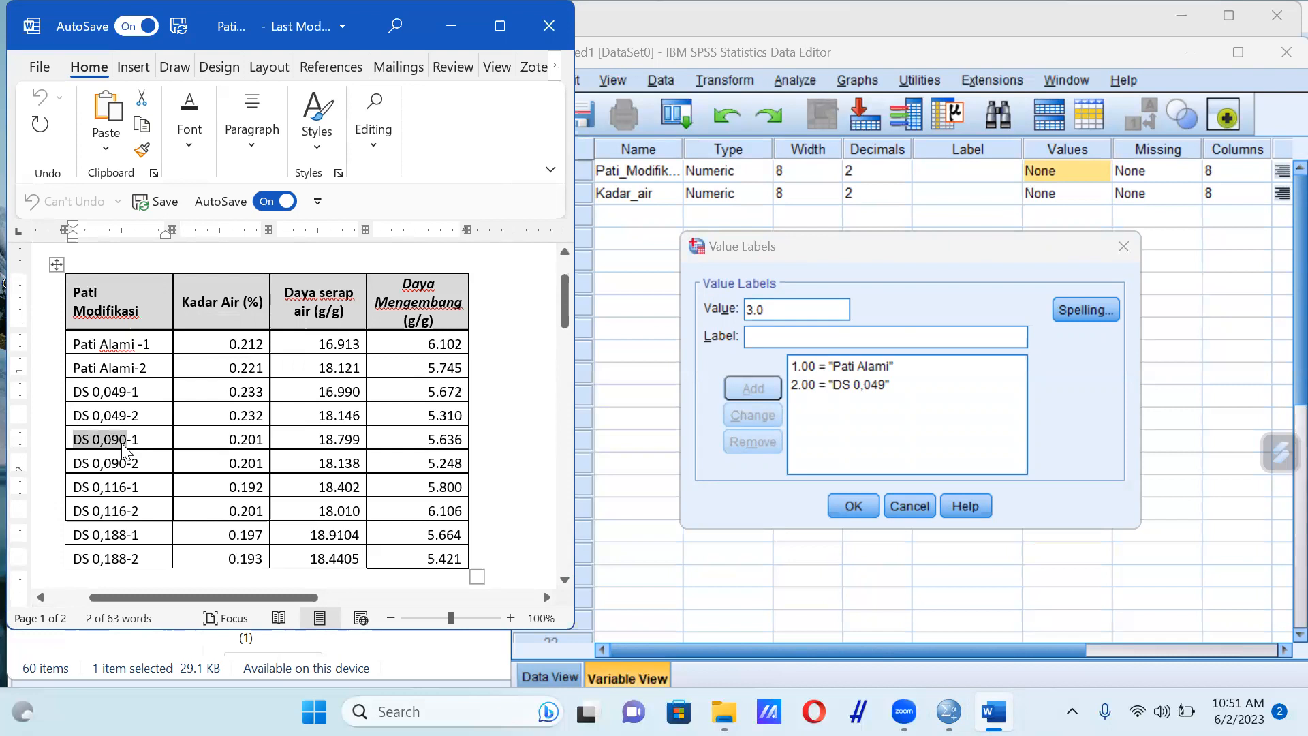
{"action": "left_click", "coordinate": [843, 339]}
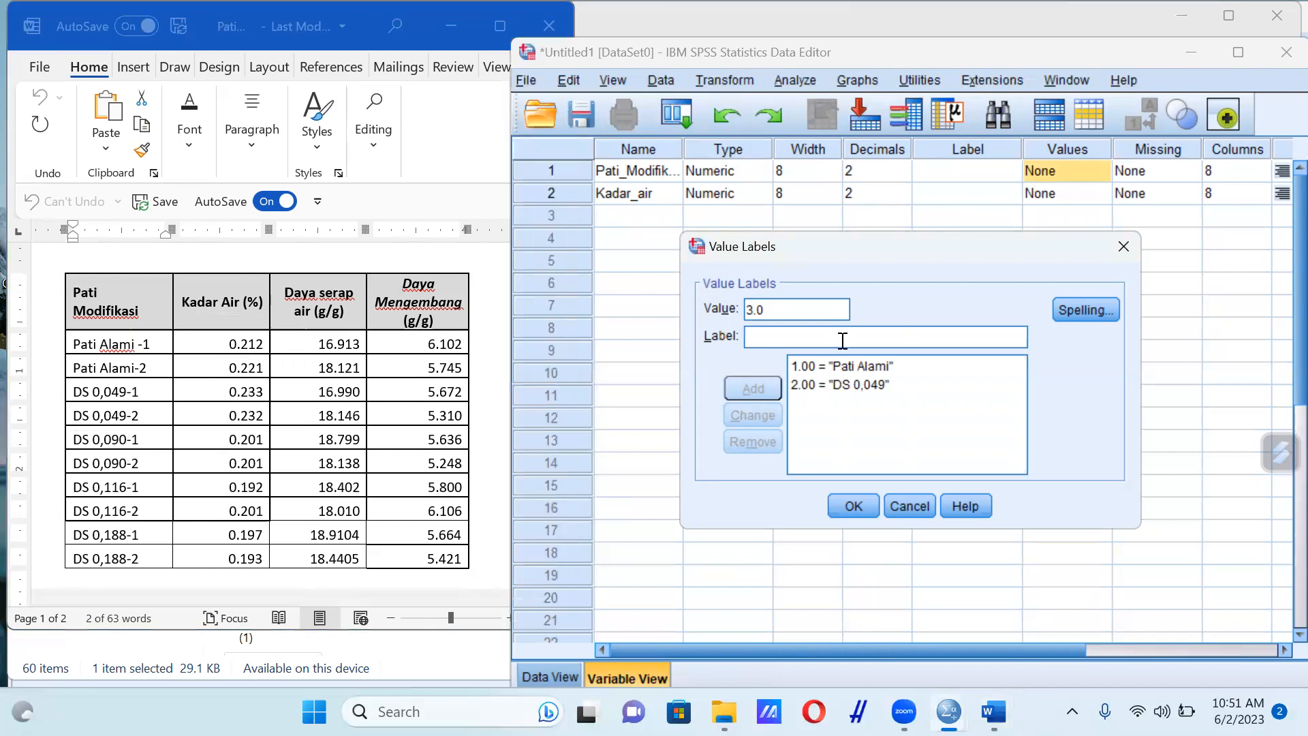
{"action": "key", "text": "ctrl+v"}
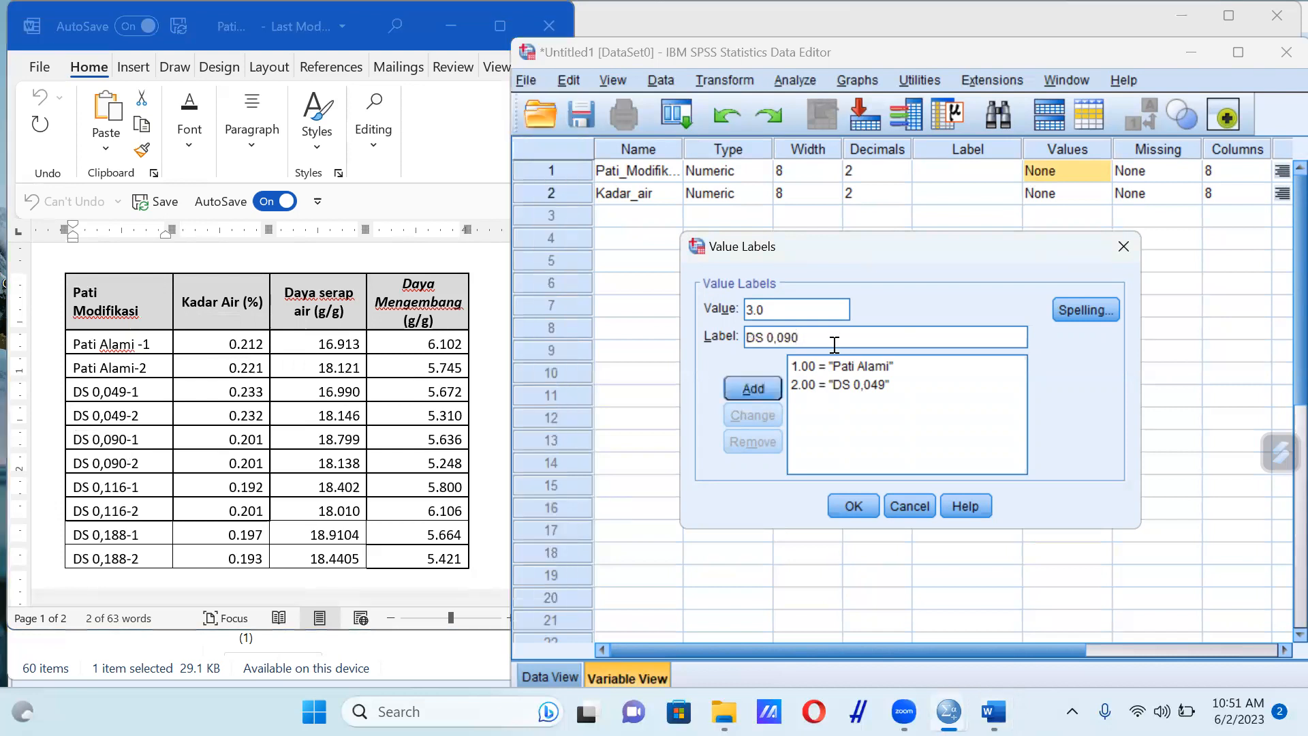
{"action": "left_click", "coordinate": [754, 387]}
Add value 4.0 with the label DS 0,116, copying the label text from the Word table
{"action": "left_click", "coordinate": [756, 309]}
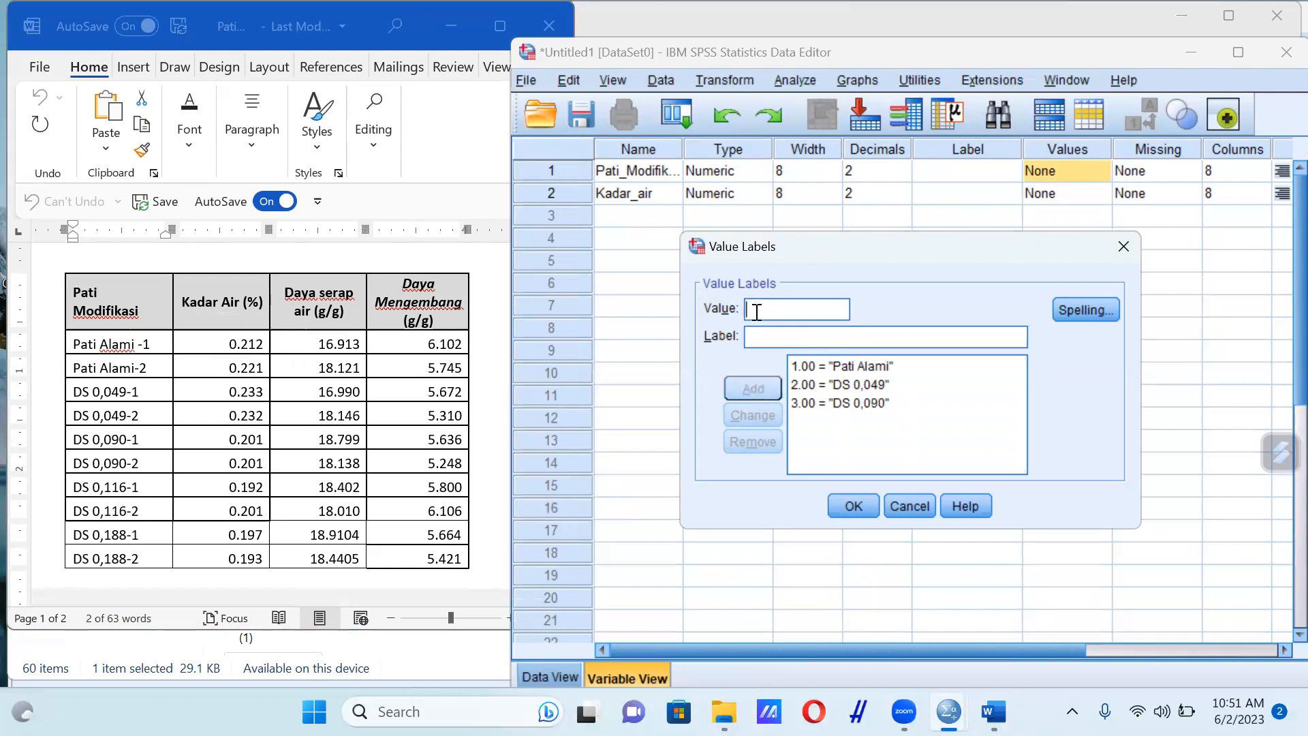
{"action": "type", "text": "4.0"}
{"action": "left_click", "coordinate": [764, 335]}
{"action": "left_click_drag", "start_coordinate": [77, 485], "coordinate": [125, 492]}
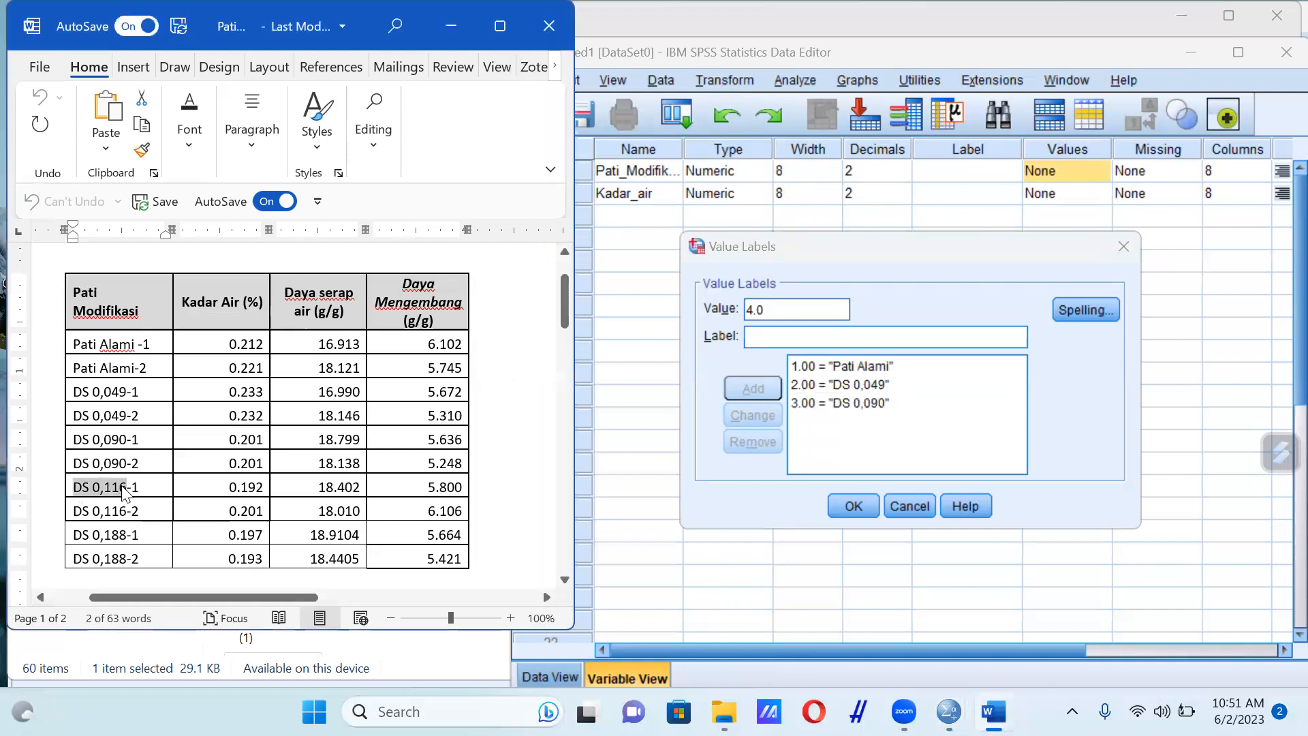
{"action": "left_click", "coordinate": [838, 337]}
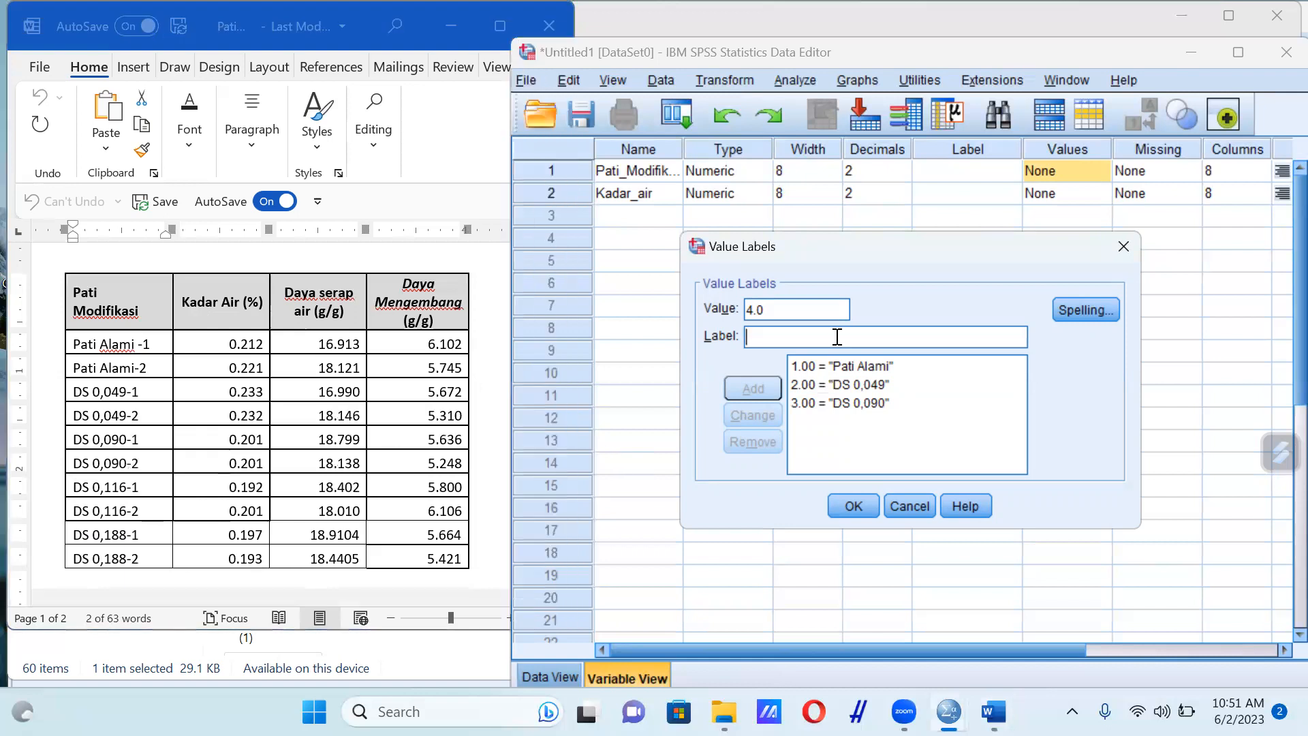
{"action": "key", "text": "ctrl+v"}
{"action": "key", "text": "Return"}
Add value 5.0 with the label DS 0,188 copied from the Word table and accept the value labels
{"action": "type", "text": "5.0"}
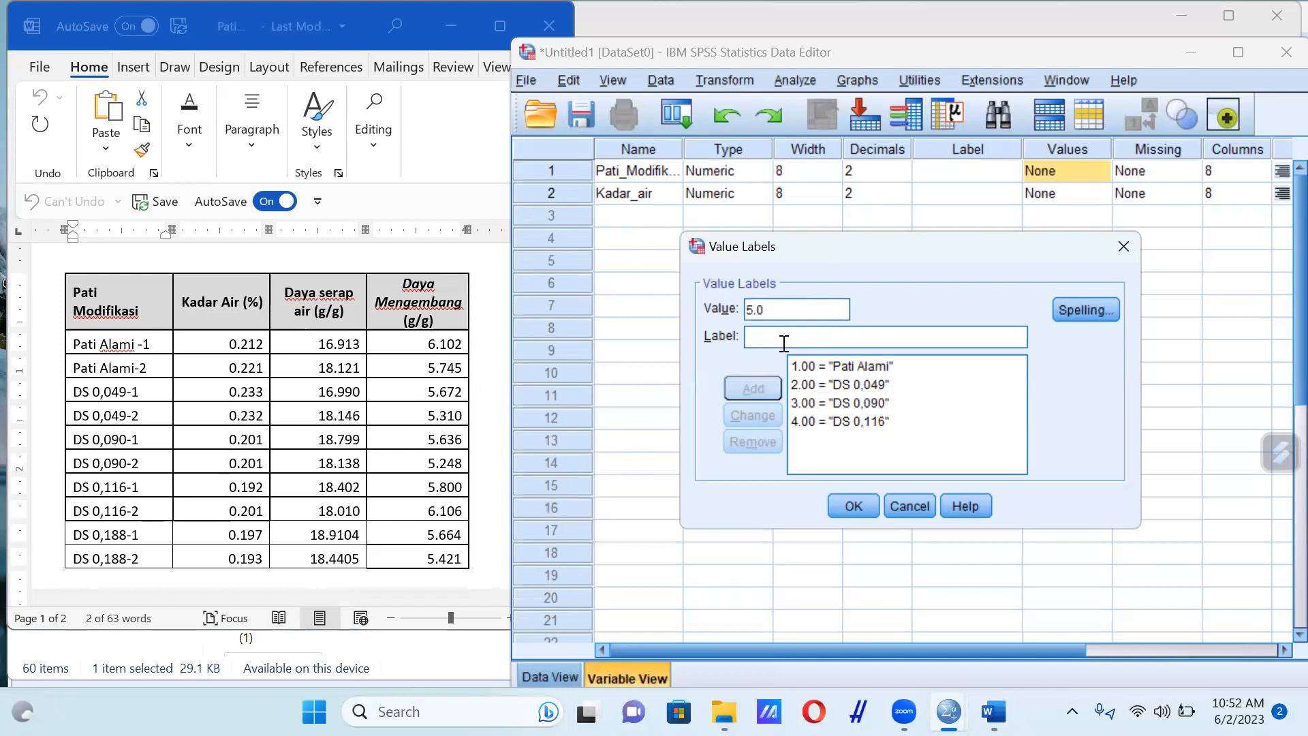
{"action": "left_click", "coordinate": [74, 535]}
{"action": "left_click_drag", "start_coordinate": [73, 535], "coordinate": [129, 534]}
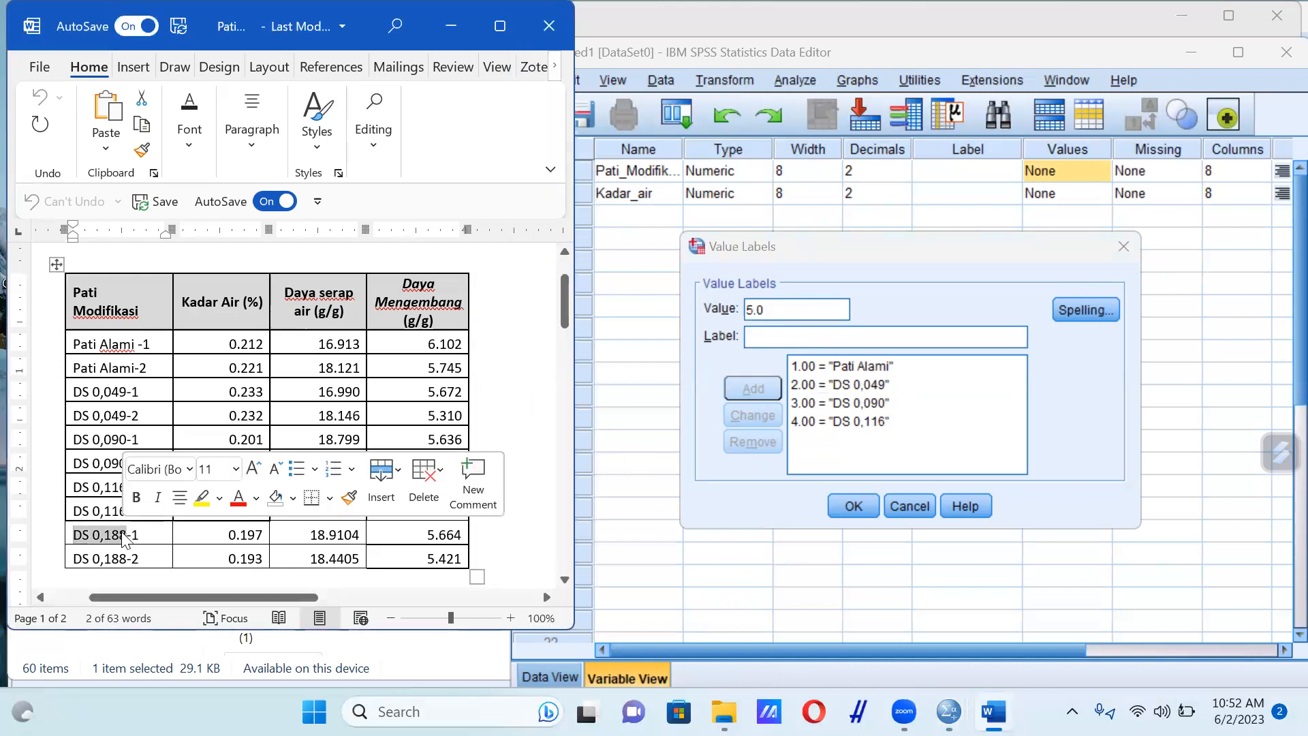
{"action": "left_click", "coordinate": [785, 340]}
{"action": "key", "text": "ctrl+v"}
{"action": "left_click", "coordinate": [771, 390]}
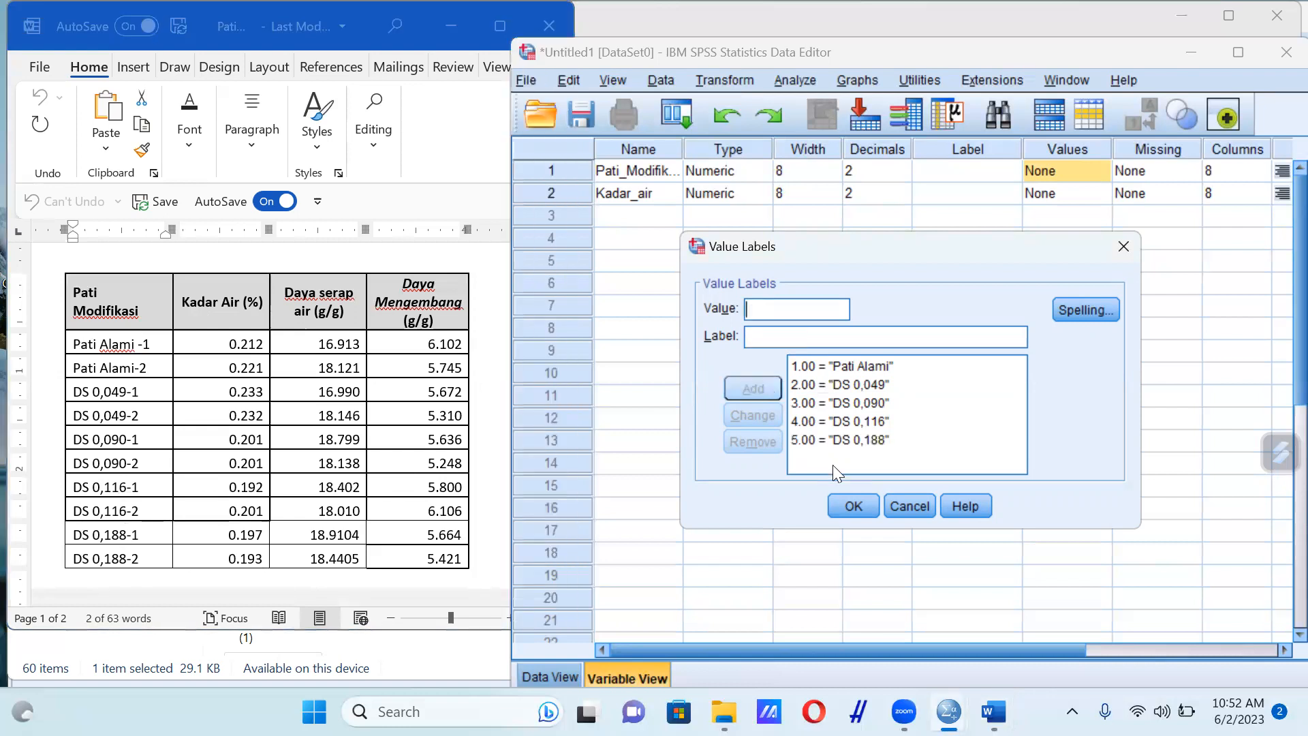
{"action": "left_click", "coordinate": [864, 504]}
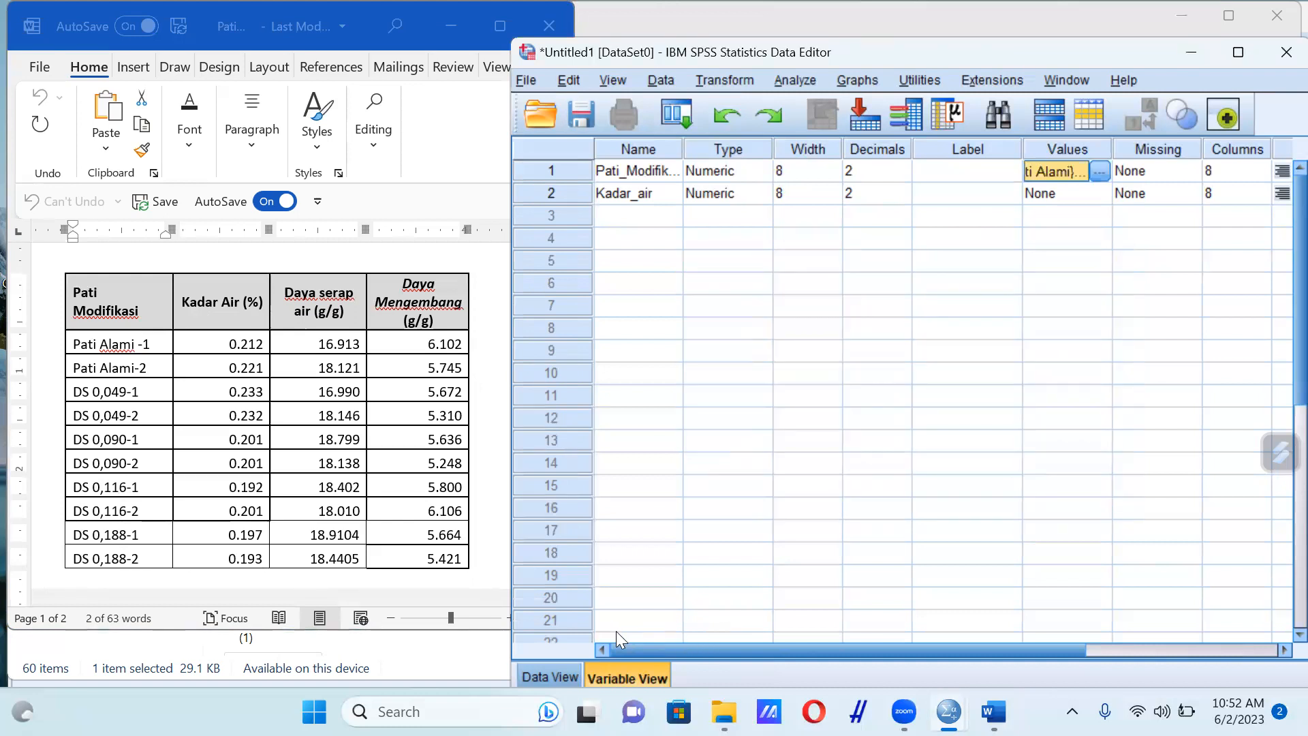
Switch to the data sheet and enter the Pati_Modifikasi codes 1, 1, 2, 2 in rows 1 to 4
{"action": "left_click", "coordinate": [567, 674]}
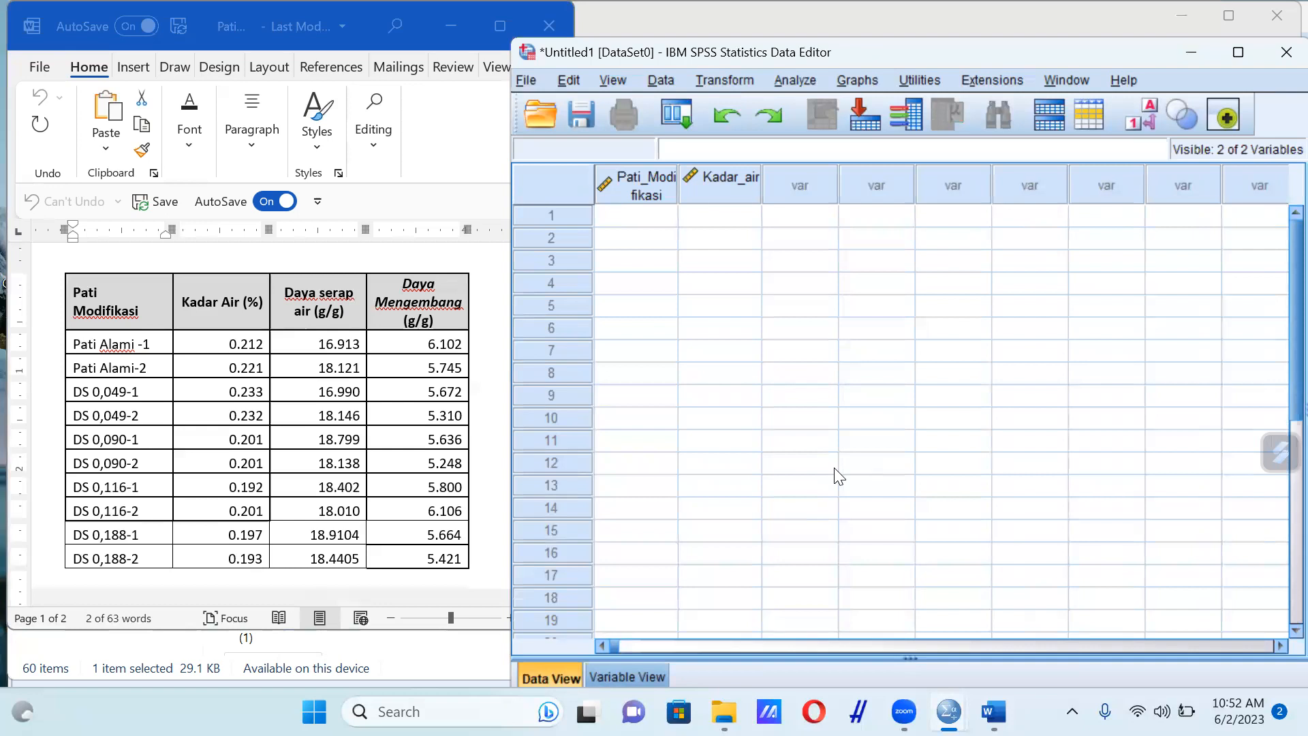
{"action": "left_click", "coordinate": [652, 222]}
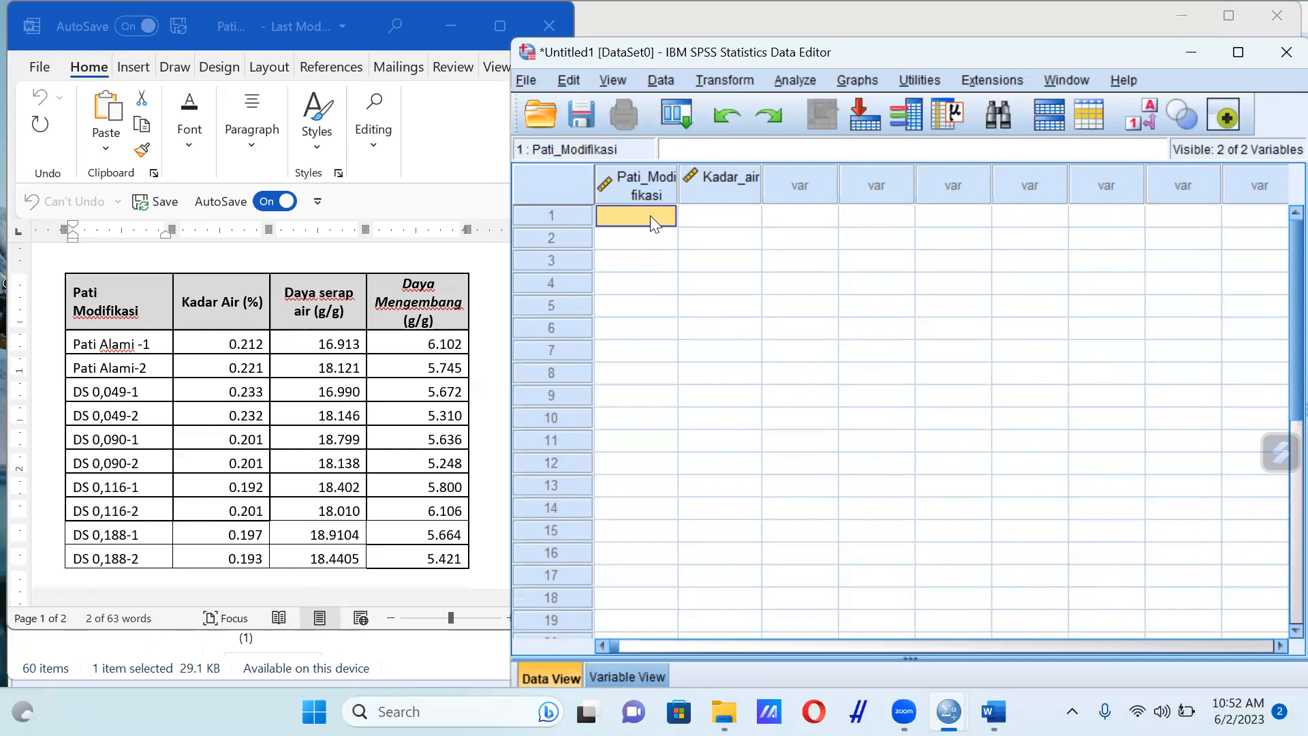
{"action": "type", "text": "1"}
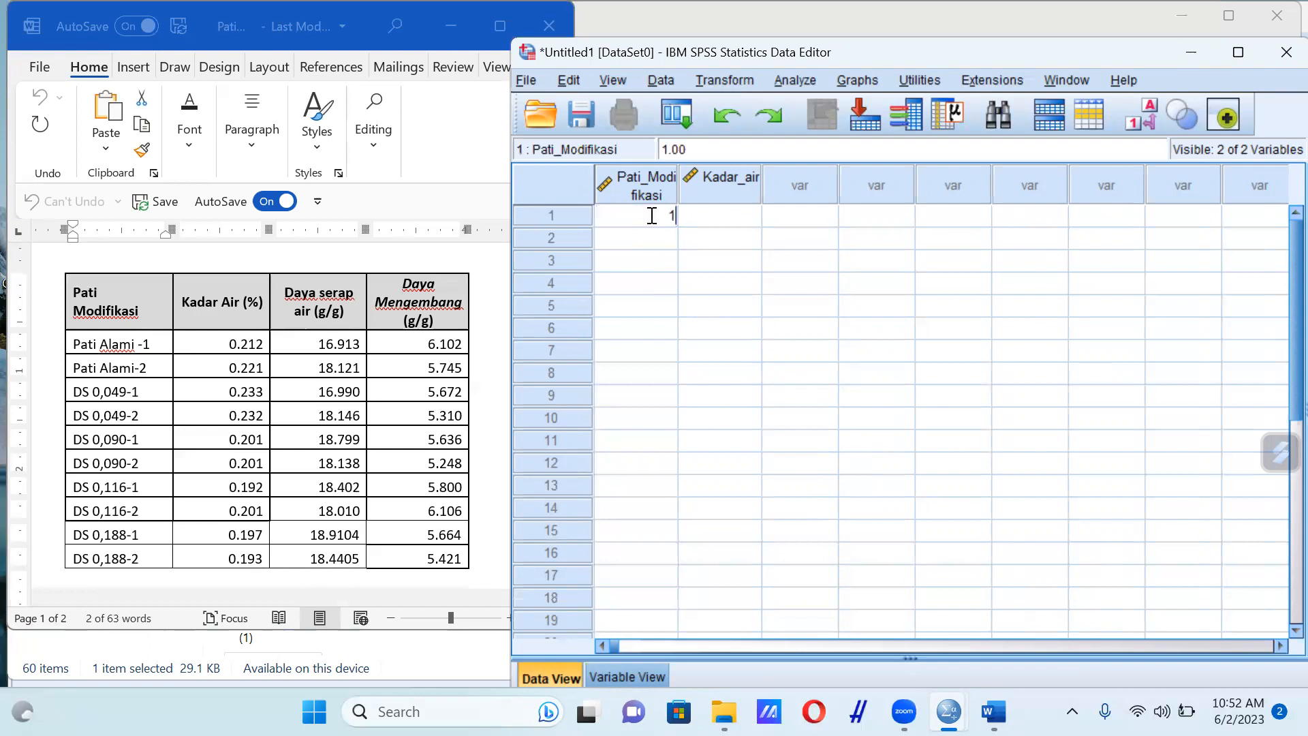
{"action": "key", "text": "Return"}
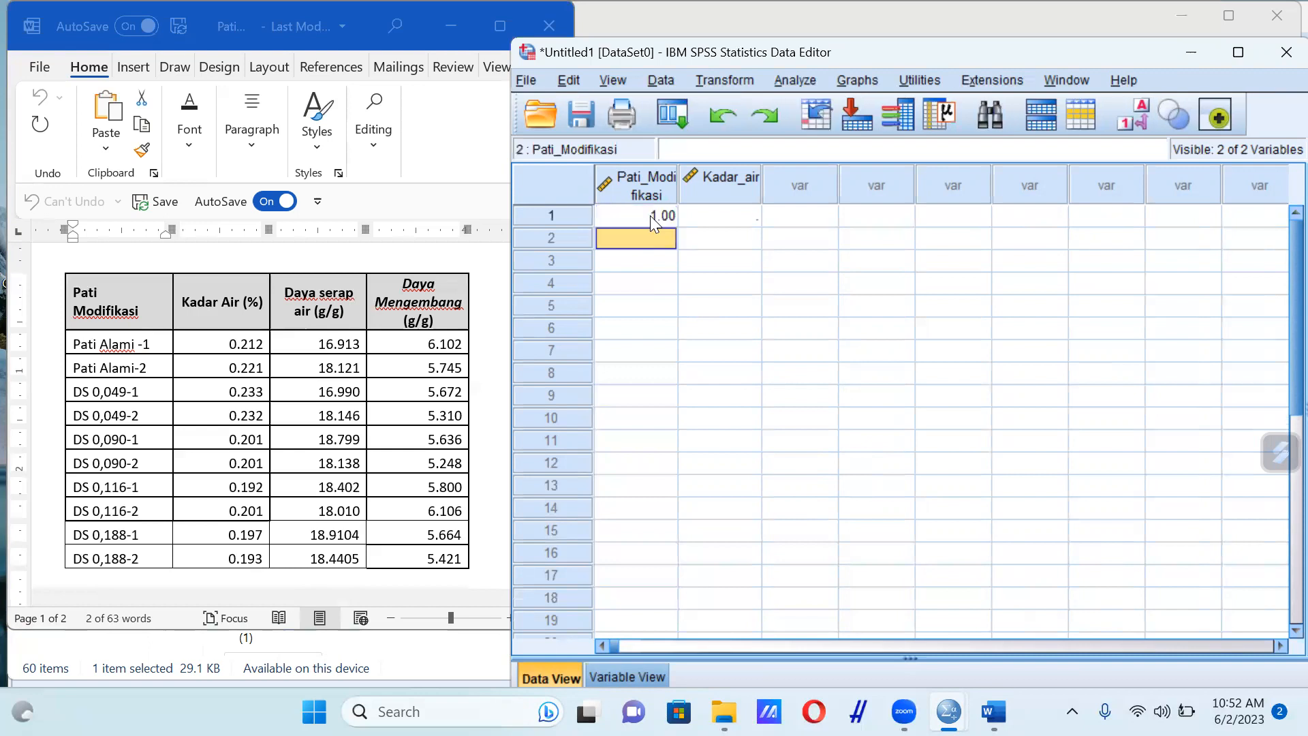
{"action": "key", "text": "Return"}
{"action": "type", "text": "2"}
{"action": "key", "text": "Return"}
{"action": "type", "text": "2"}
{"action": "key", "text": "Return"}
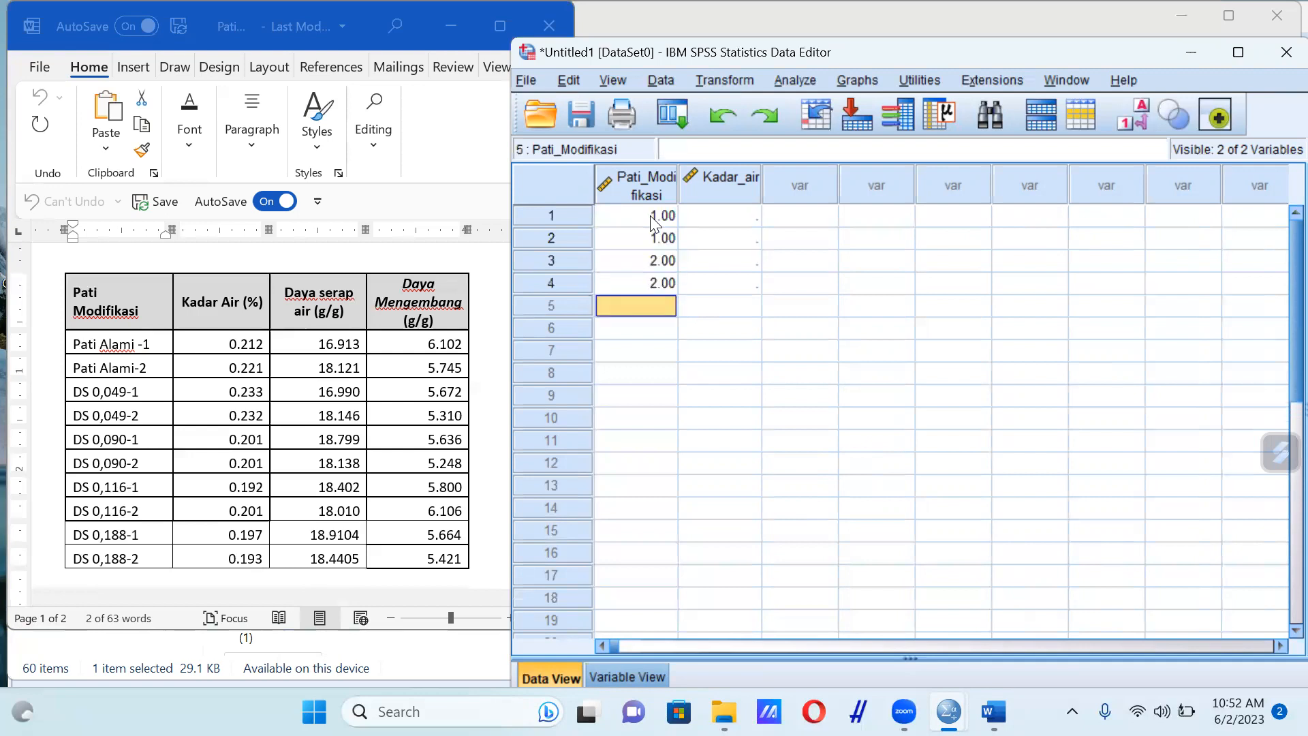
Enter the Pati_Modifikasi codes 3, 3, 4, 4, 5, 5 in rows 5 to 10
{"action": "type", "text": "3"}
{"action": "key", "text": "Return"}
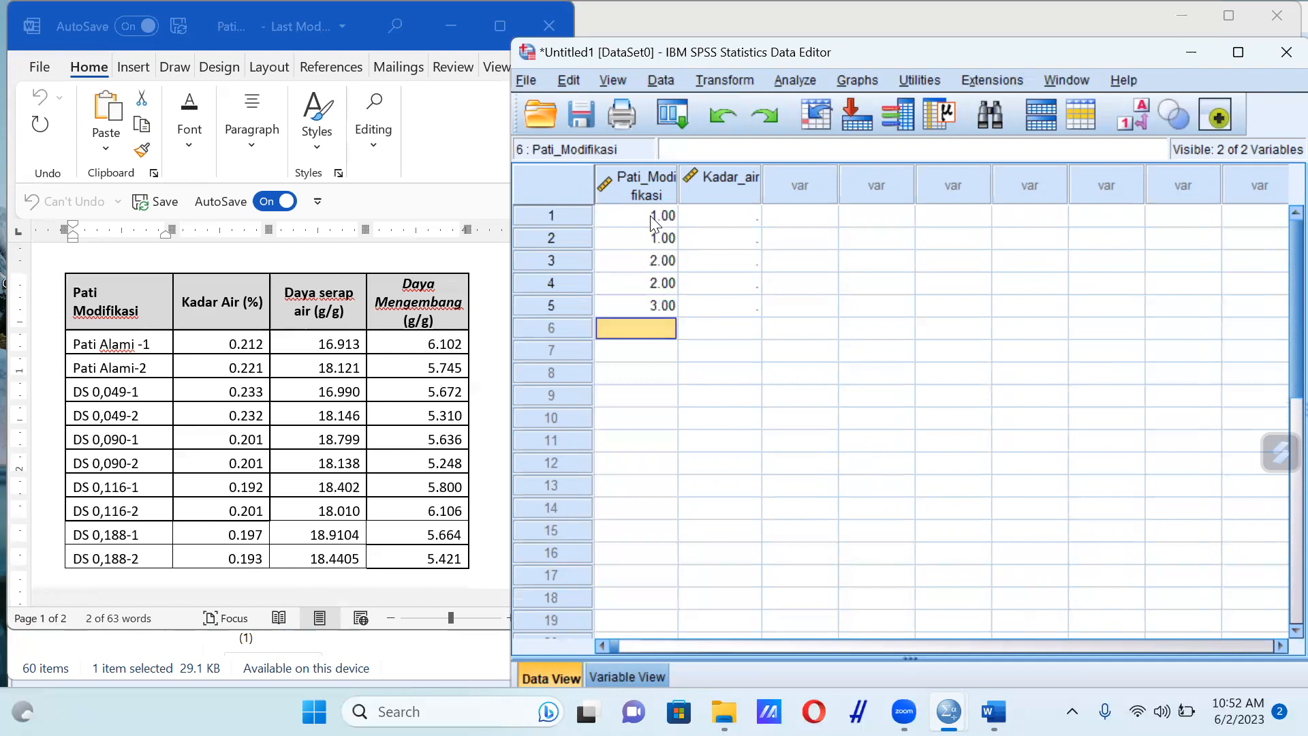
{"action": "type", "text": "3"}
{"action": "key", "text": "Return"}
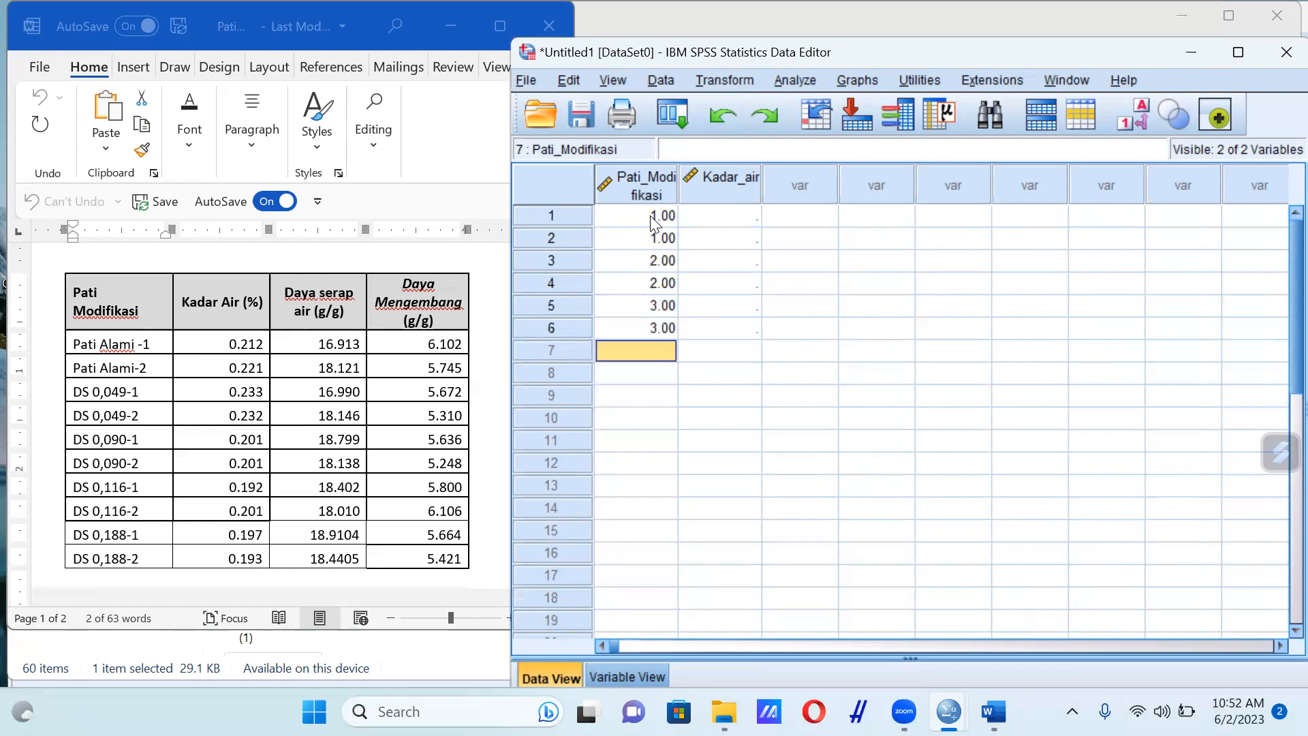
{"action": "type", "text": "4"}
{"action": "key", "text": "Return"}
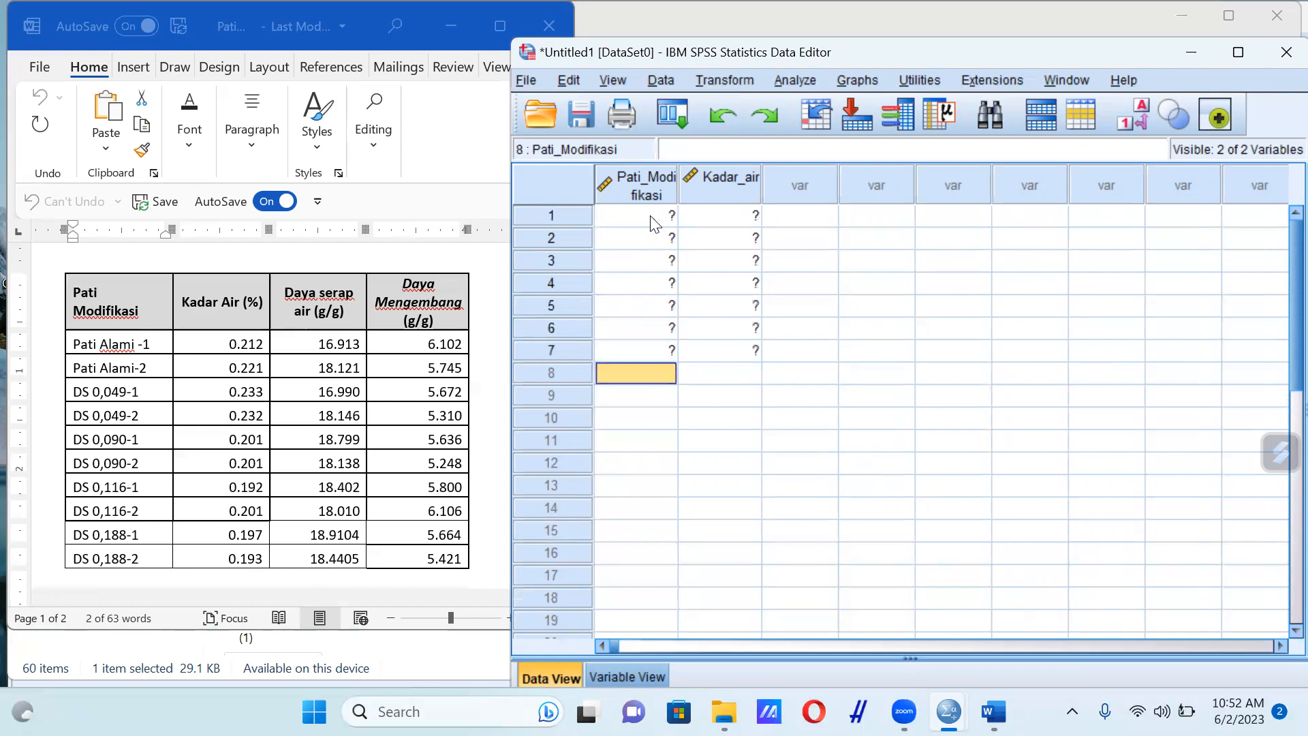
{"action": "type", "text": "4"}
{"action": "key", "text": "Return"}
{"action": "type", "text": "5"}
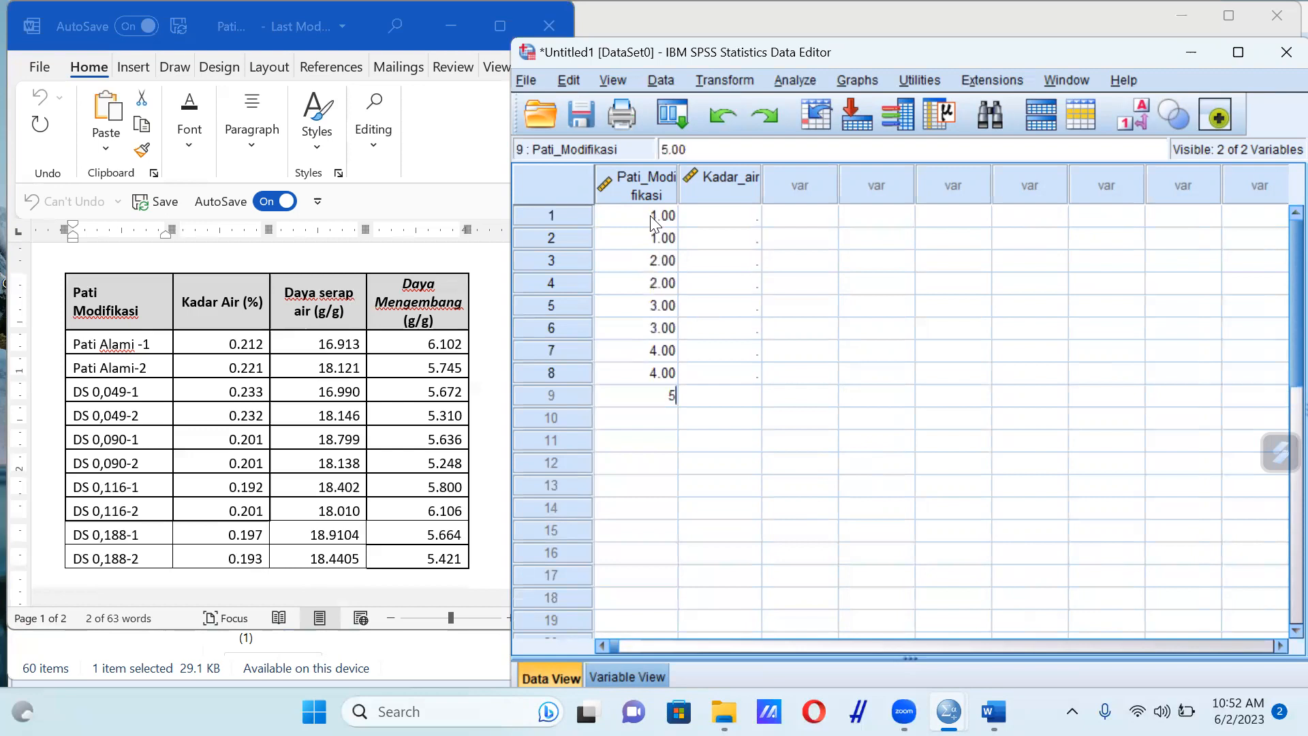
{"action": "key", "text": "Return"}
{"action": "type", "text": "5"}
{"action": "key", "text": "Return"}
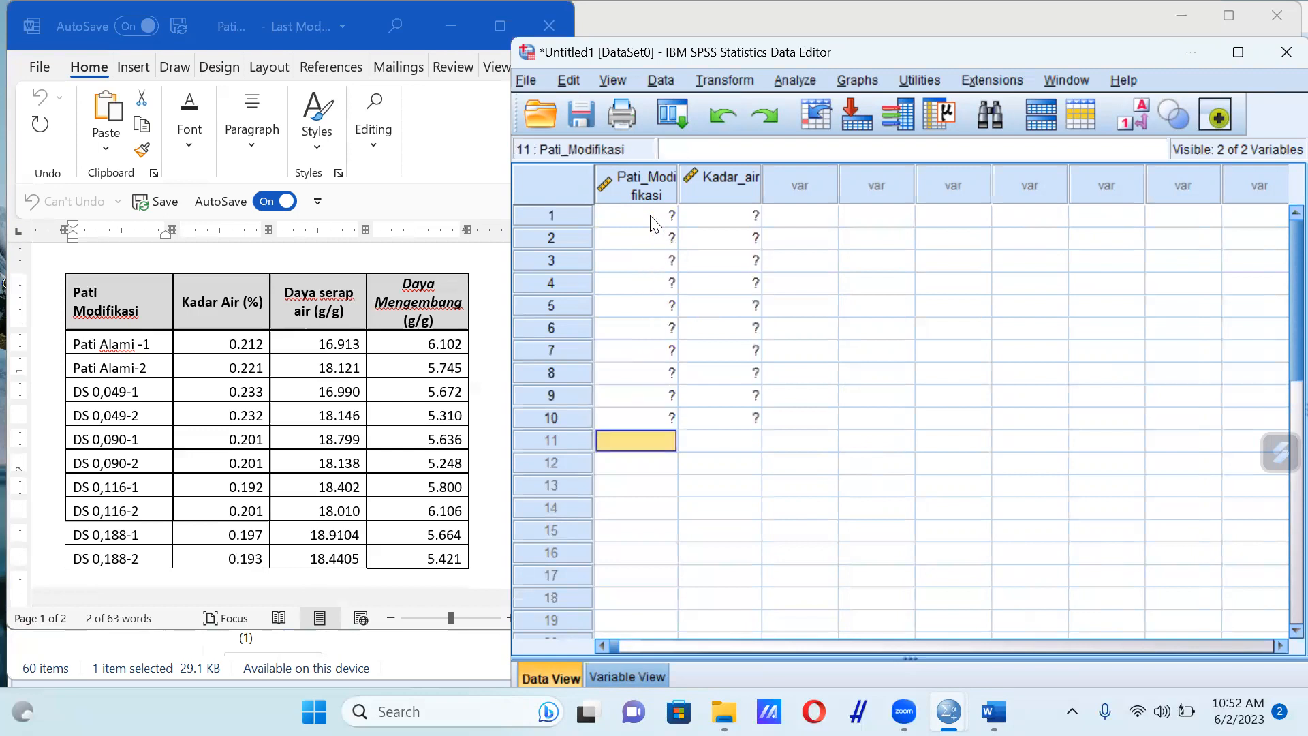
Switch to the Word table and change the Kadar Air value of Pati Alami-1 to 0.246
{"action": "left_click", "coordinate": [714, 218]}
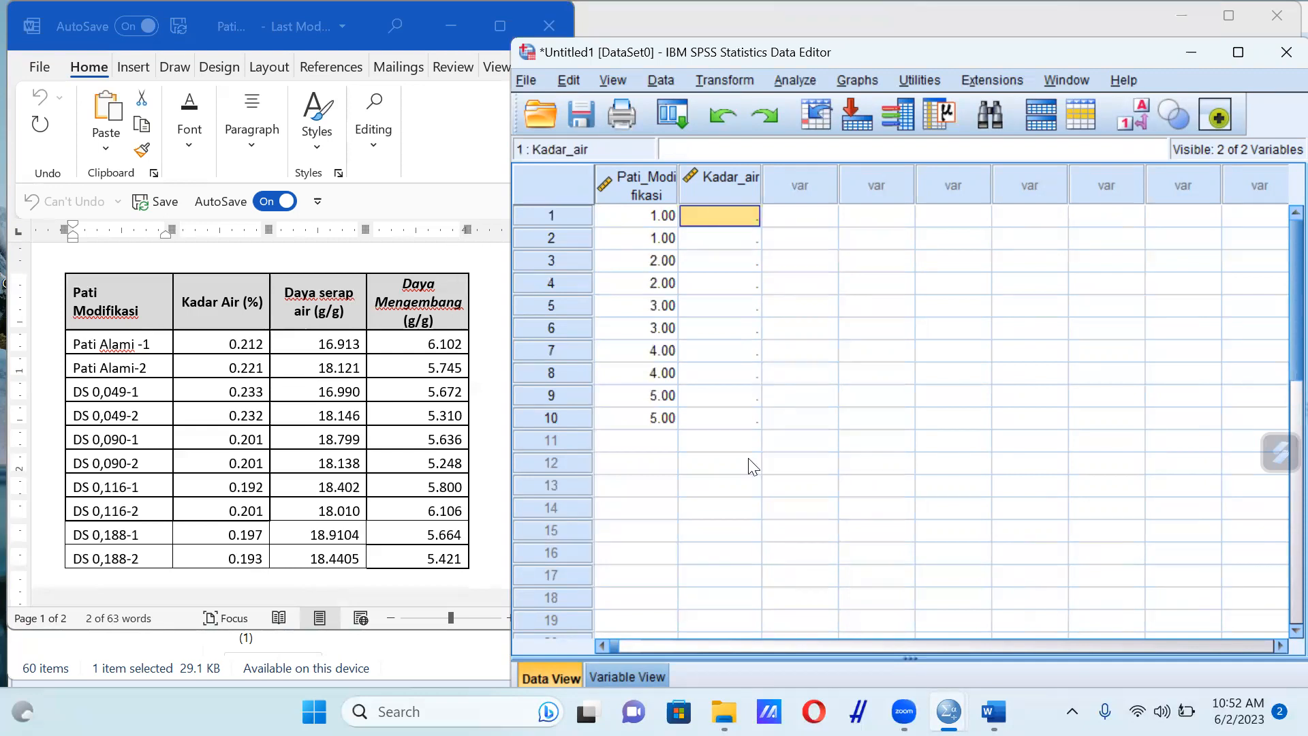
{"action": "left_click", "coordinate": [252, 368]}
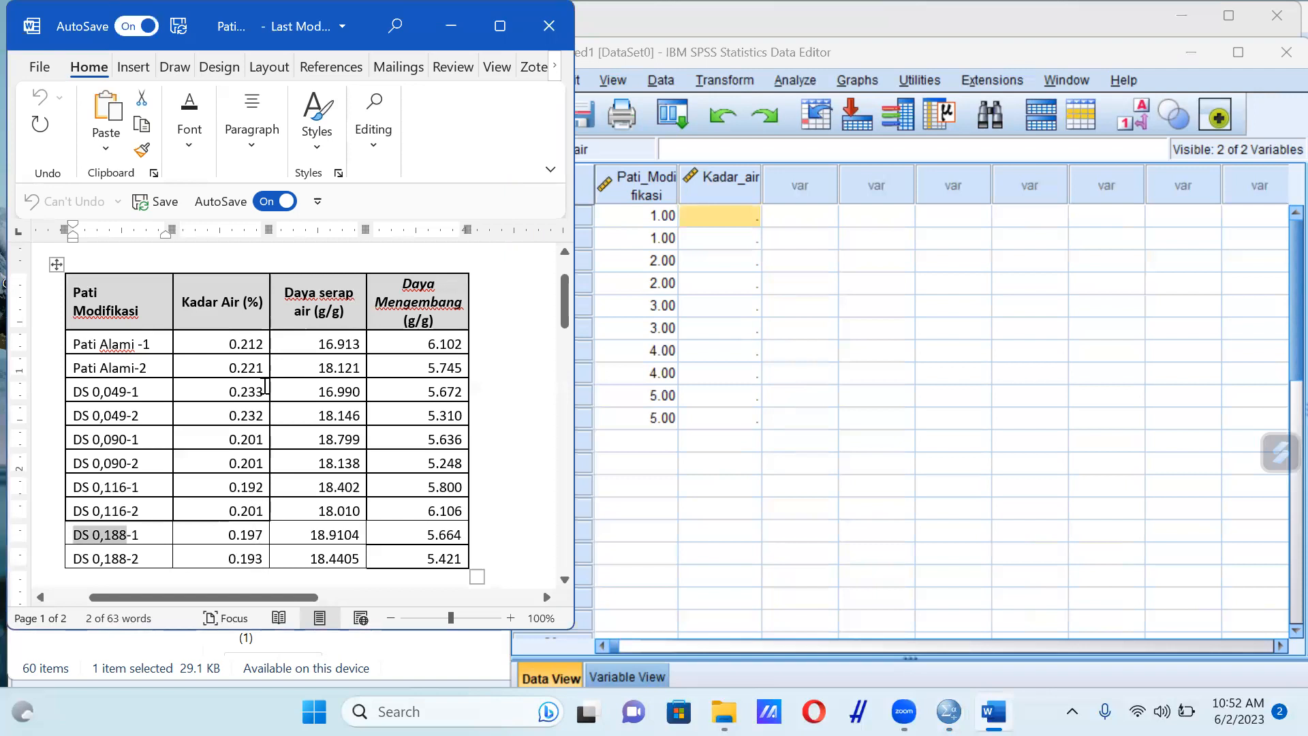
{"action": "left_click", "coordinate": [263, 344]}
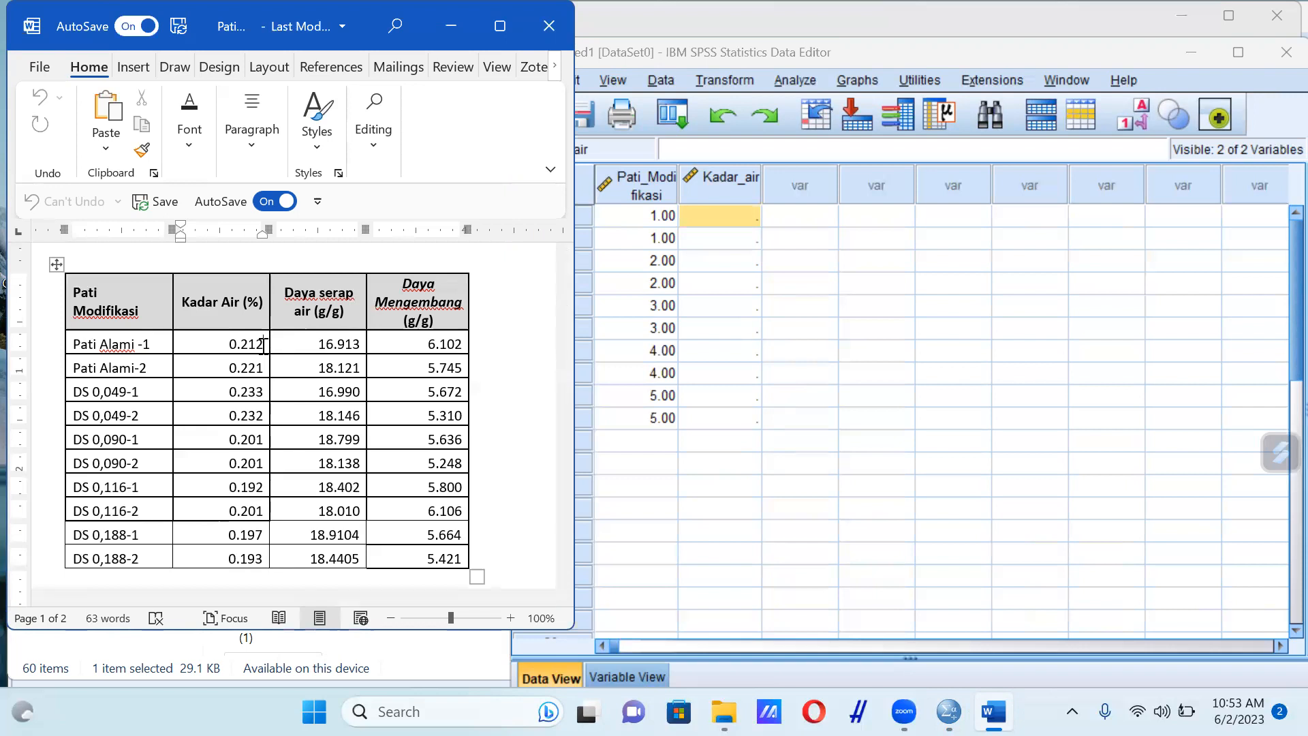
{"action": "key", "text": "BackSpace"}
{"action": "key", "text": "BackSpace"}
{"action": "key", "text": "BackSpace"}
{"action": "type", "text": "26"}
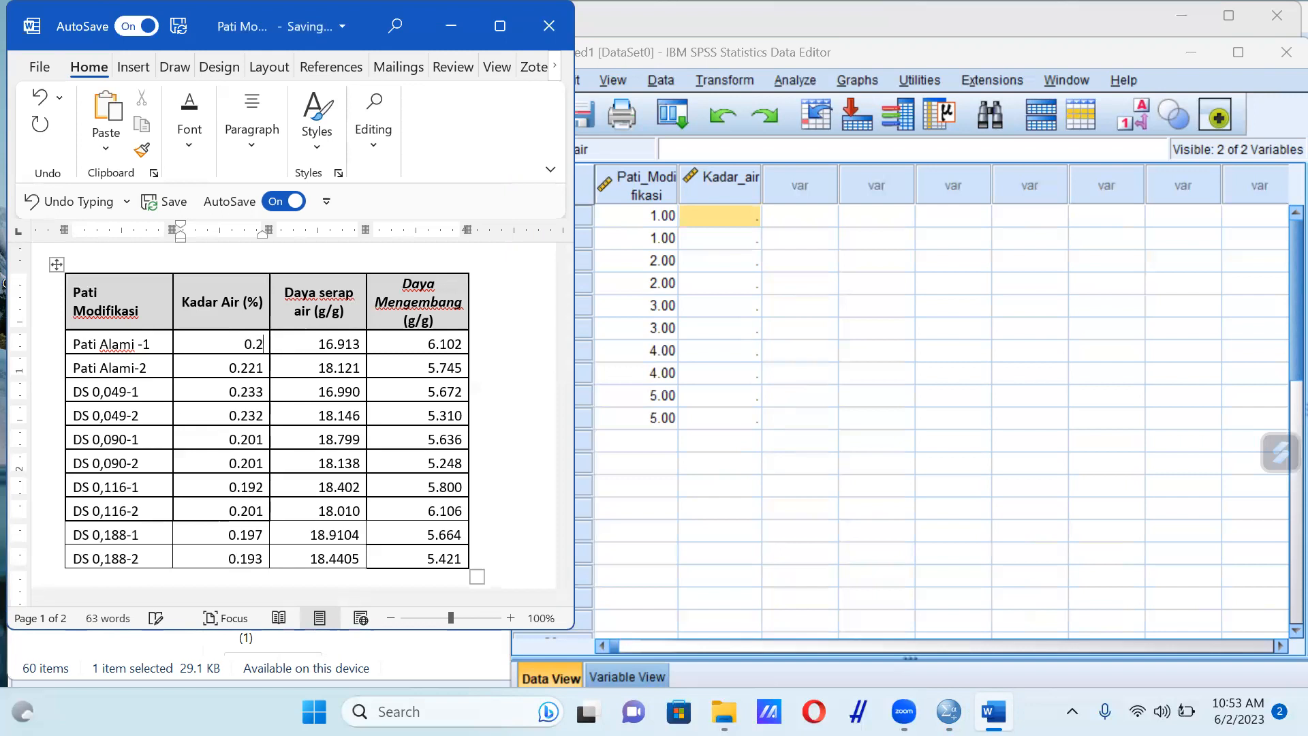
{"action": "key", "text": "BackSpace"}
{"action": "type", "text": "46"}
{"action": "left_click", "coordinate": [321, 341]}
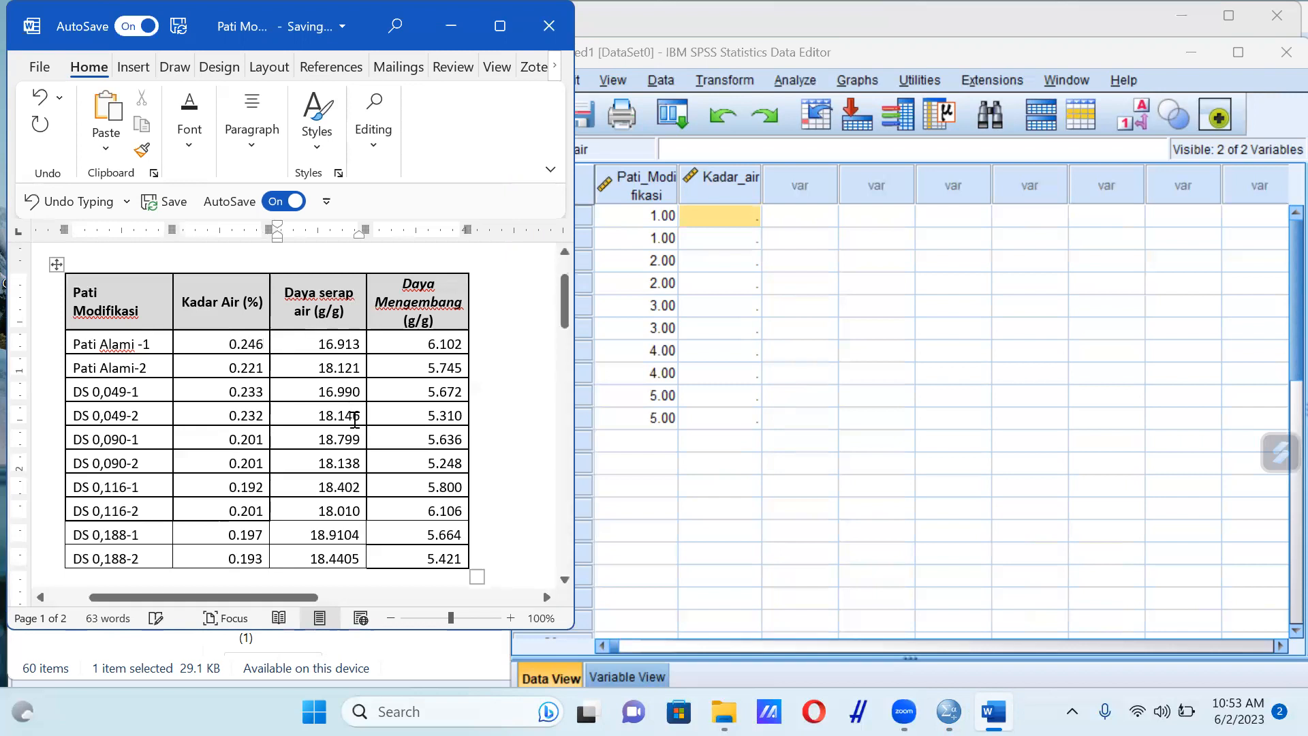
Change the Daya serap air value of DS 0,116-2 in the Word table to 18.246
{"action": "left_click", "coordinate": [363, 511]}
{"action": "key", "text": "BackSpace"}
{"action": "key", "text": "BackSpace"}
{"action": "key", "text": "BackSpace"}
{"action": "type", "text": "246"}
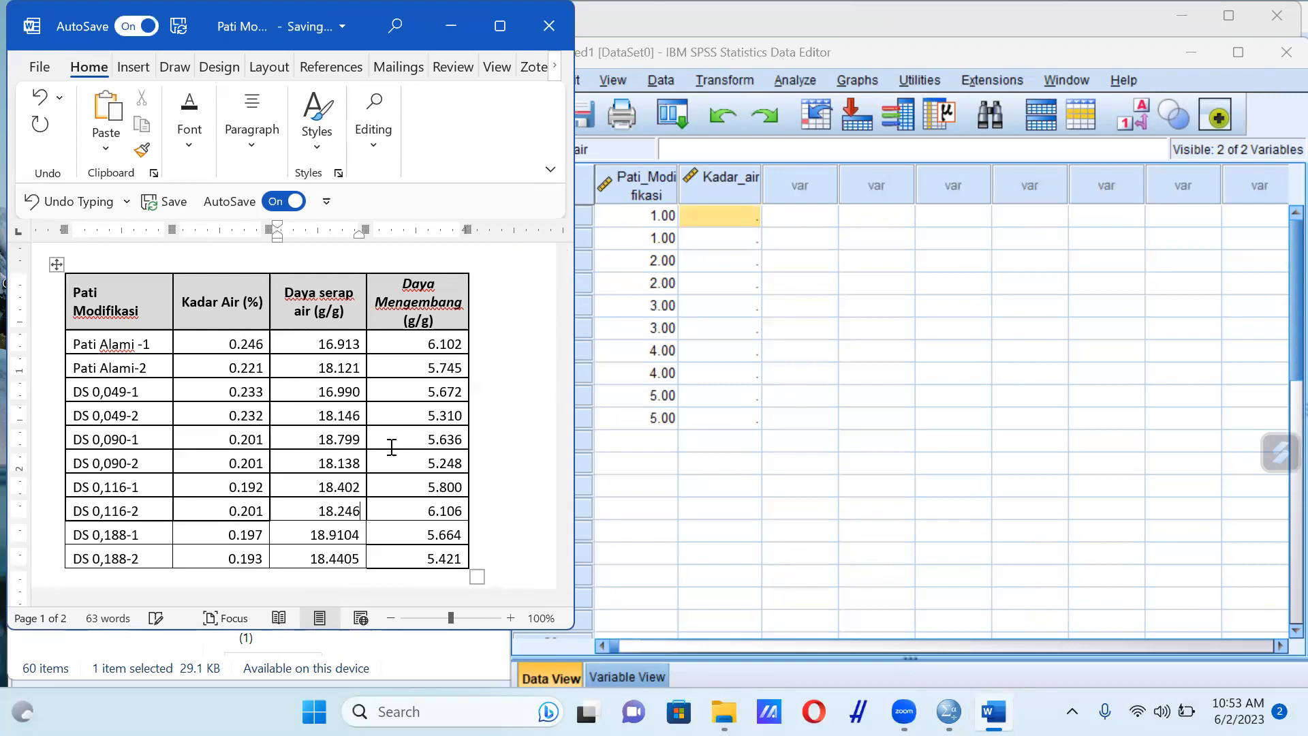
Change the Daya Mengembang value of Pati Alami-1 in the Word table to 6.246
{"action": "left_click", "coordinate": [462, 345]}
{"action": "key", "text": "BackSpace"}
{"action": "key", "text": "BackSpace"}
{"action": "key", "text": "BackSpace"}
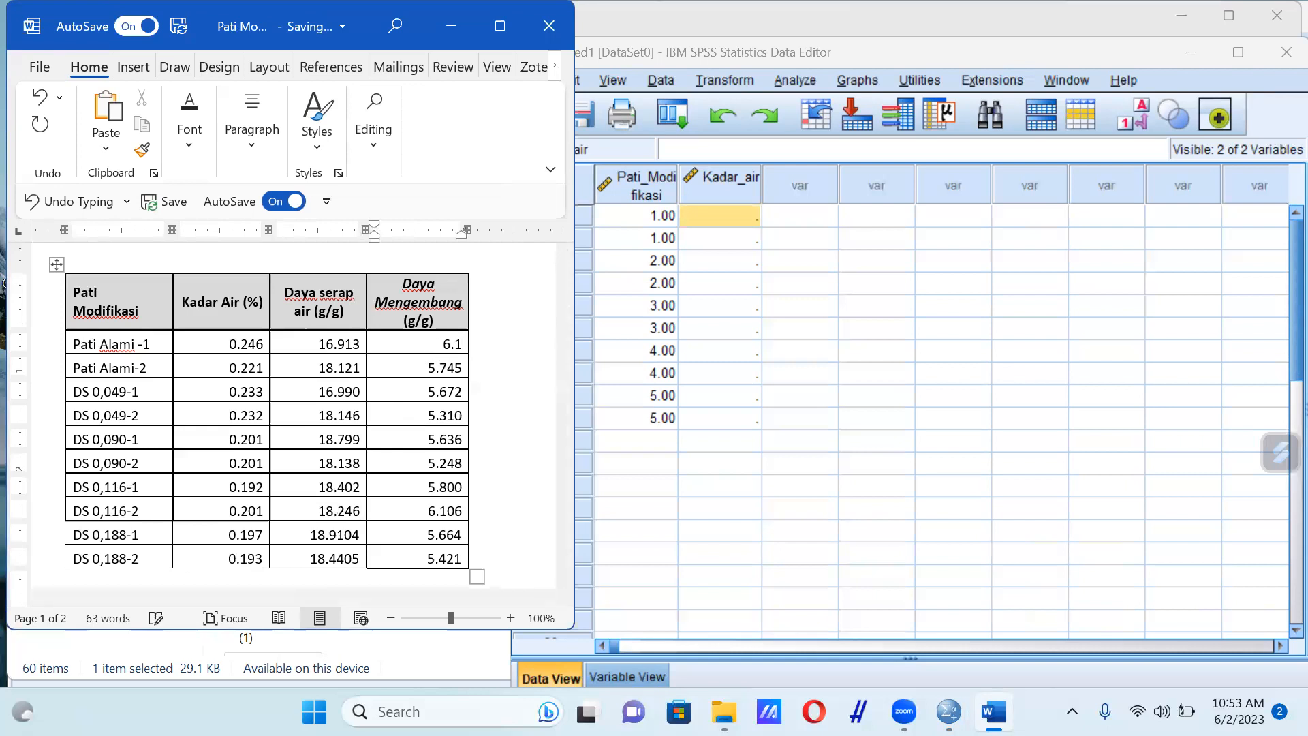
{"action": "type", "text": "246"}
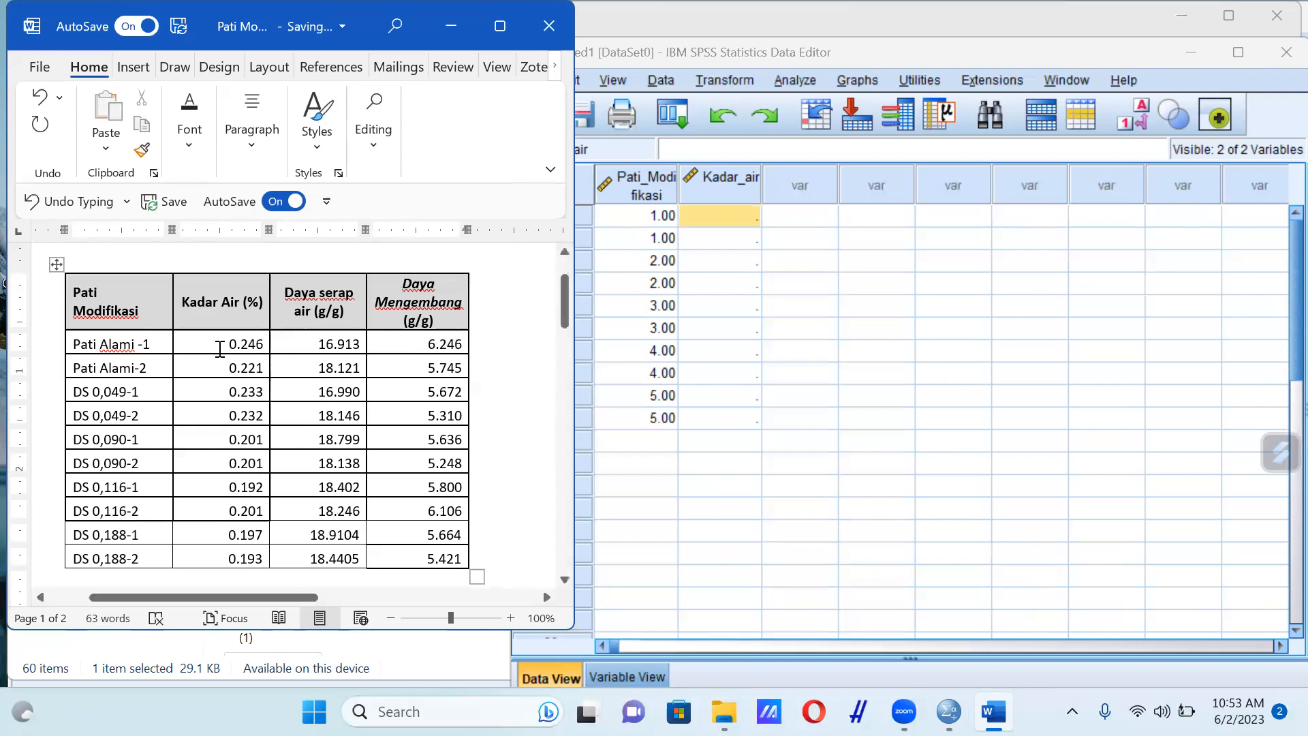
Shade the Kadar Air cell of Pati Alami-1 light blue-gray and highlight its text in yellow
{"action": "left_click_drag", "start_coordinate": [224, 345], "coordinate": [264, 349]}
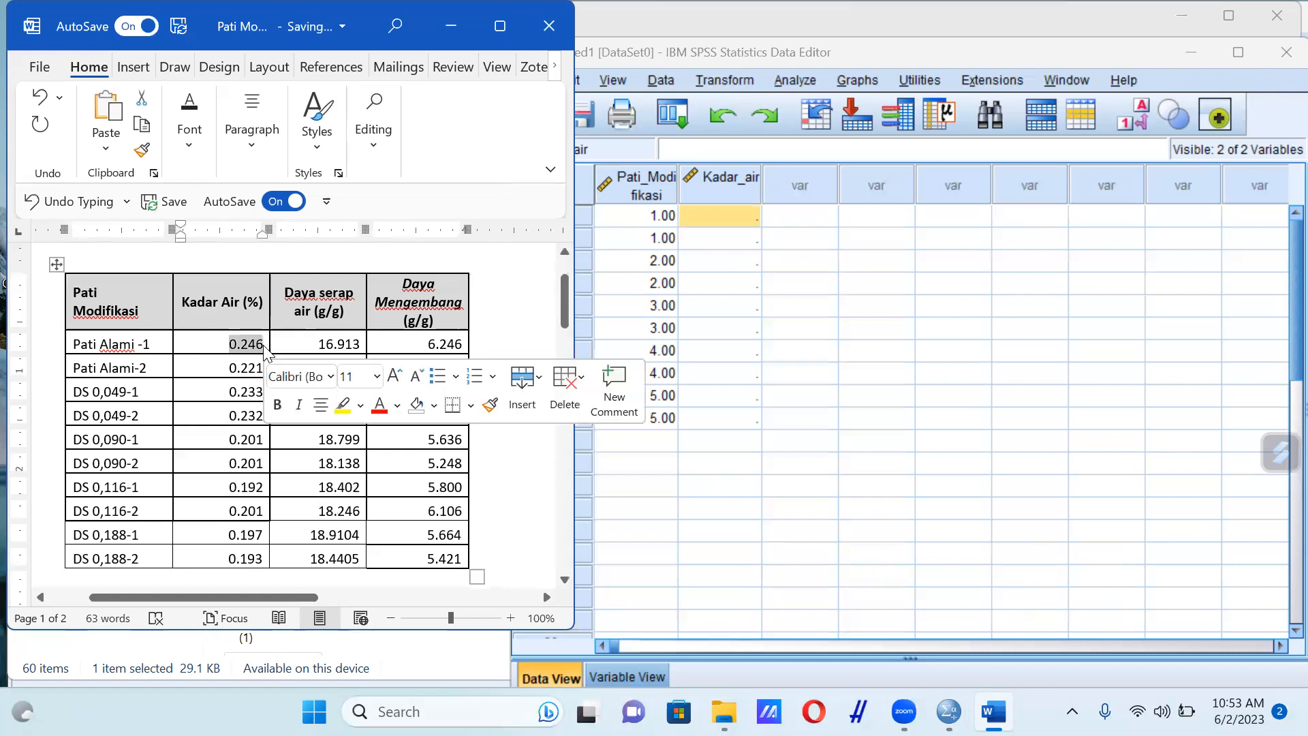
{"action": "left_click", "coordinate": [435, 405]}
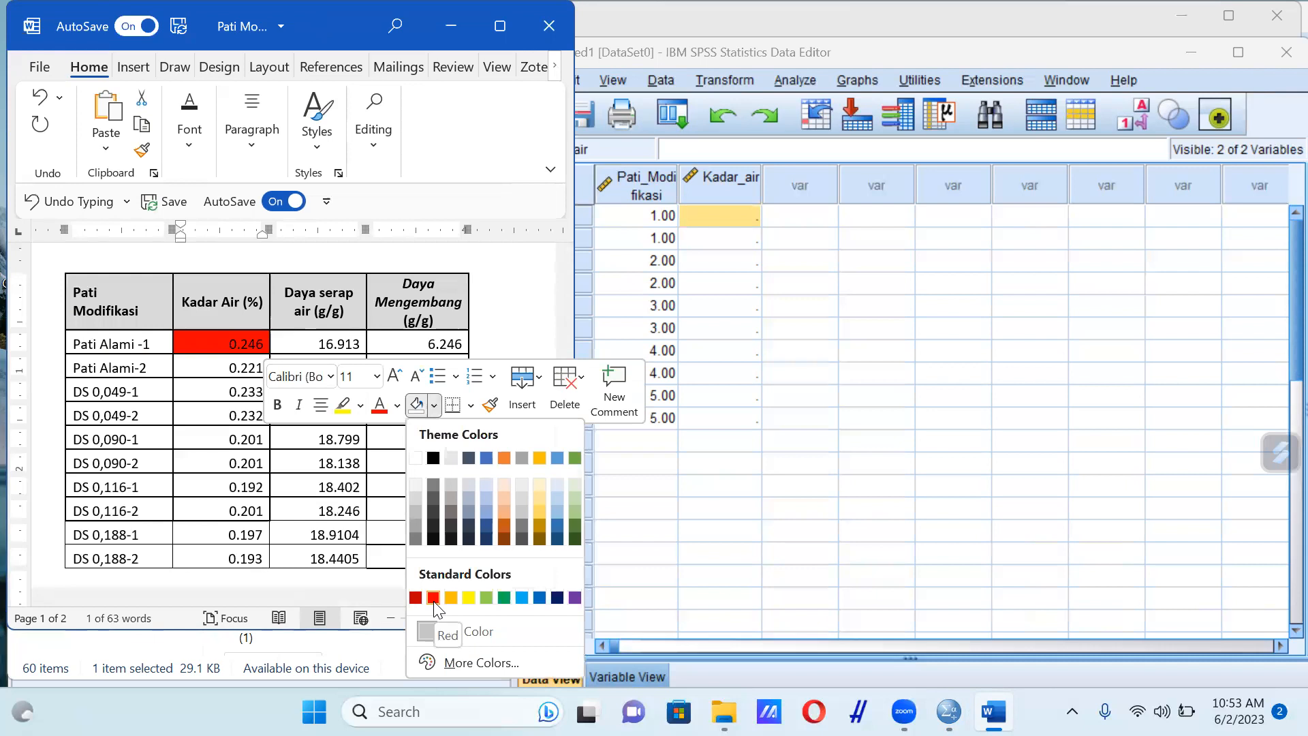
{"action": "left_click", "coordinate": [472, 491]}
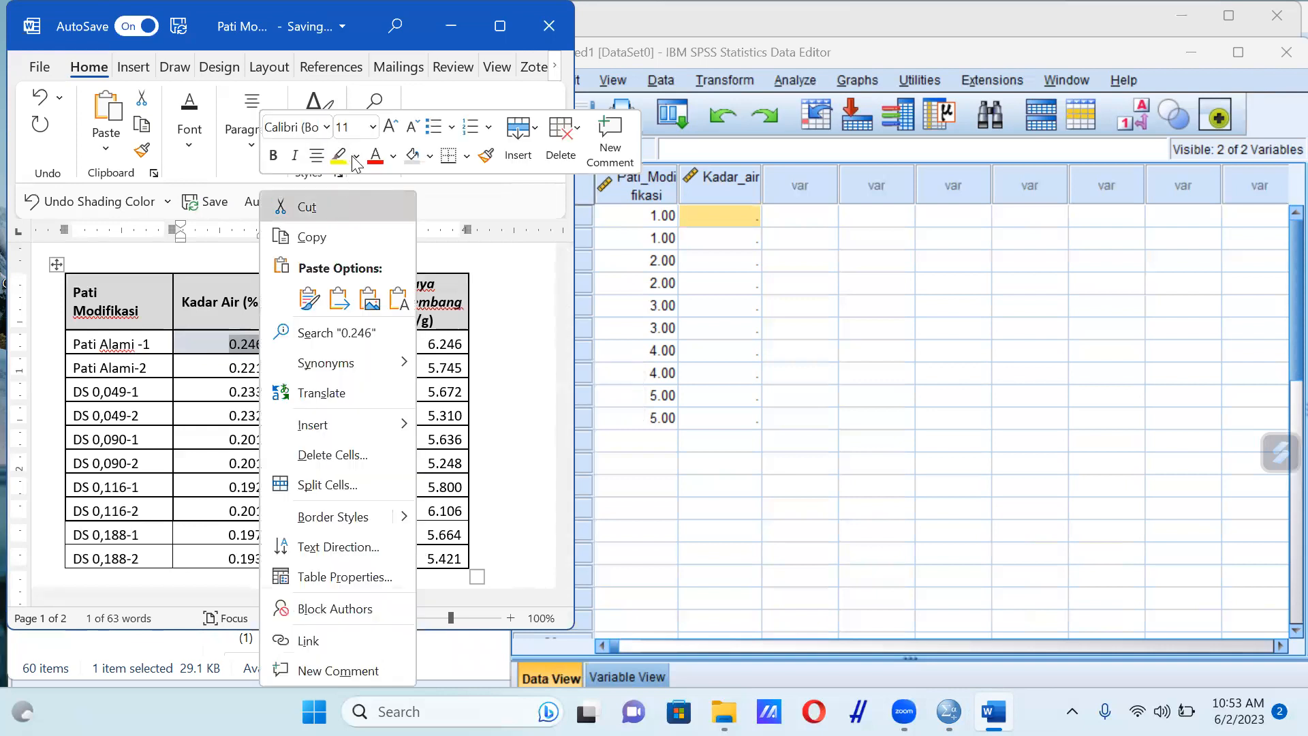
{"action": "left_click", "coordinate": [339, 156]}
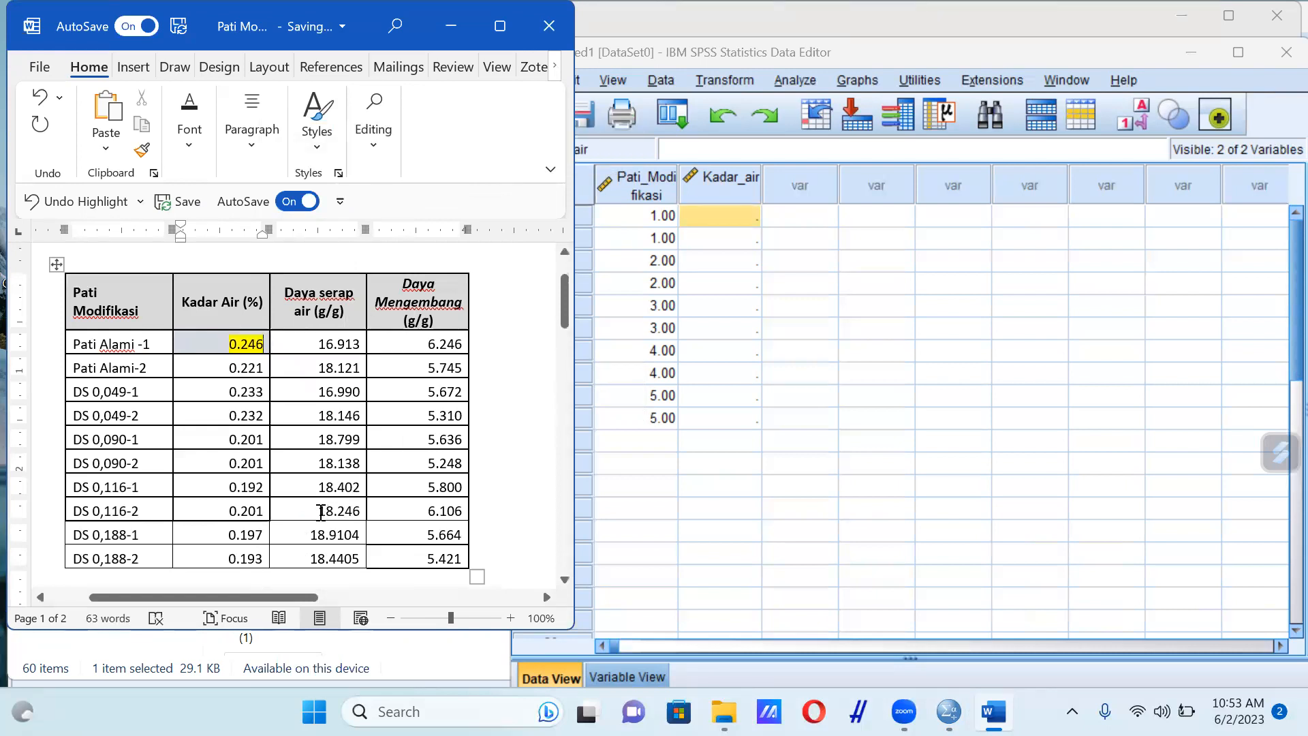
Highlight the DS 0,116-2 Daya serap air value and the Pati Alami-1 Daya Mengembang value in yellow
{"action": "double_click", "coordinate": [346, 510]}
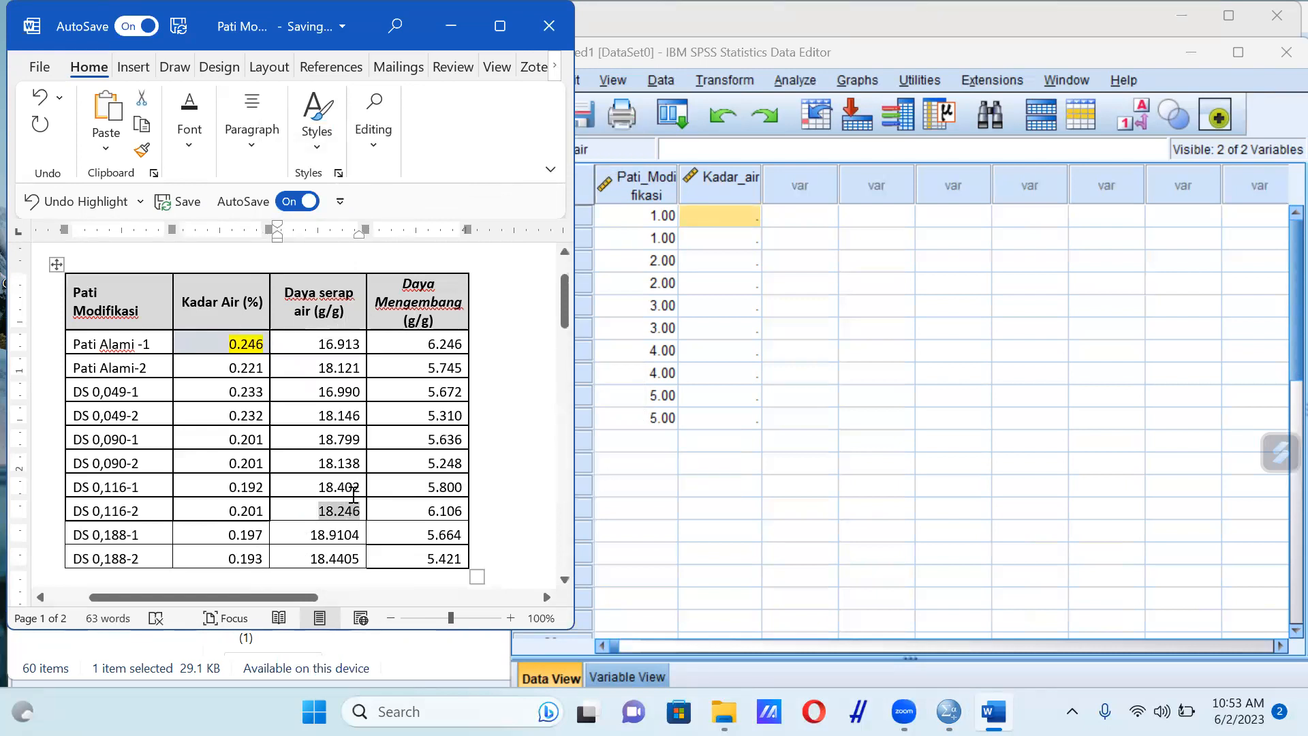
{"action": "right_click", "coordinate": [354, 512]}
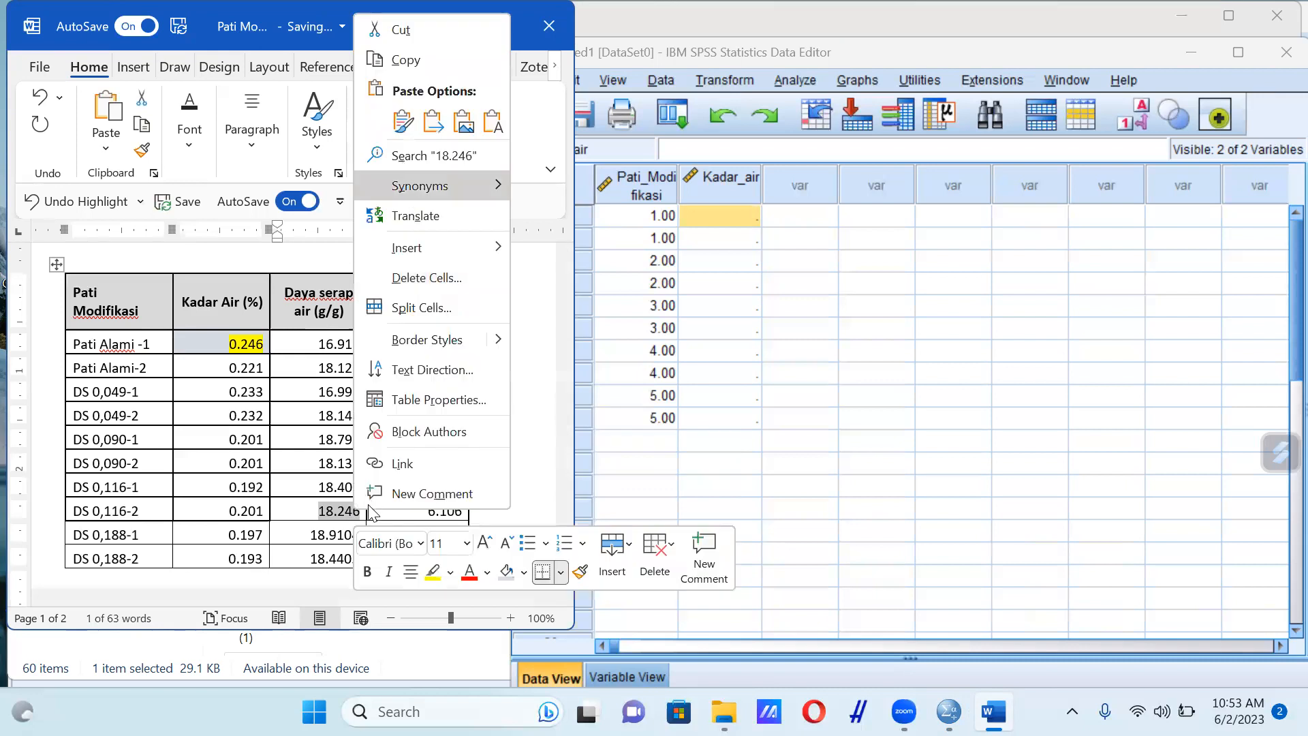
{"action": "left_click", "coordinate": [439, 577]}
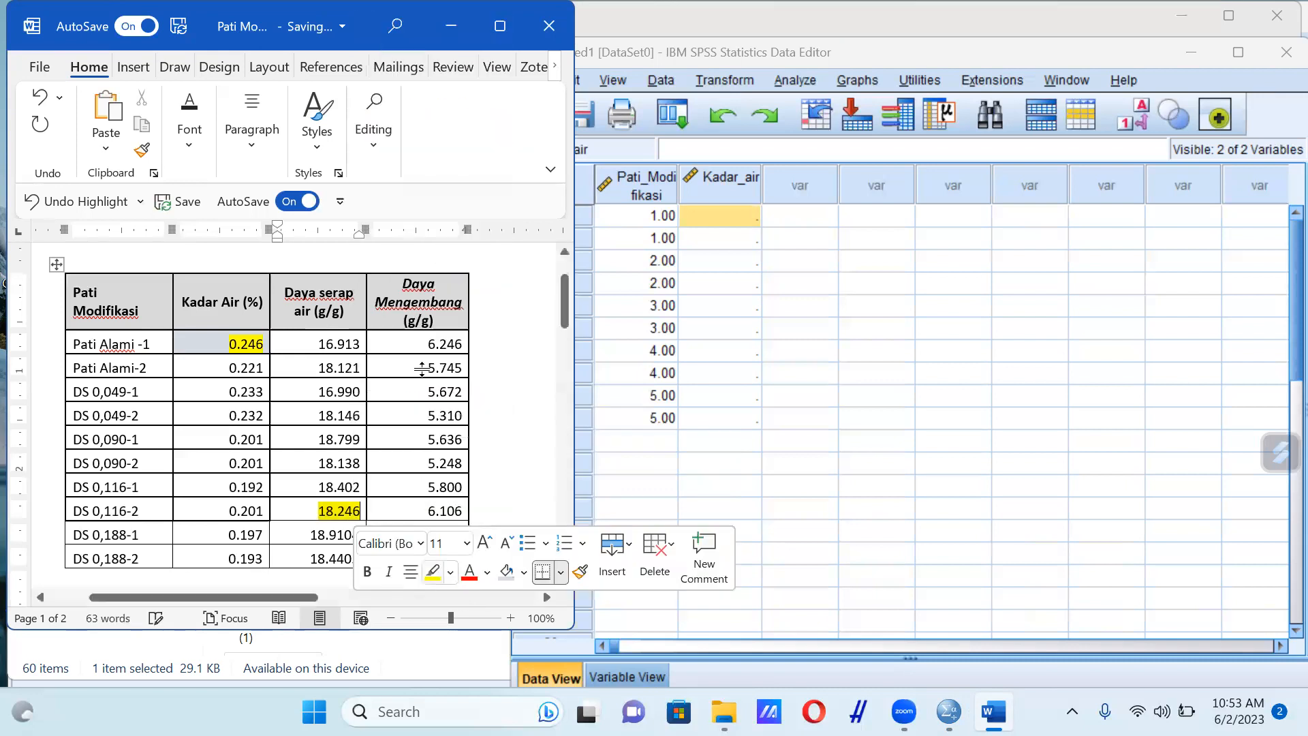
{"action": "double_click", "coordinate": [433, 342]}
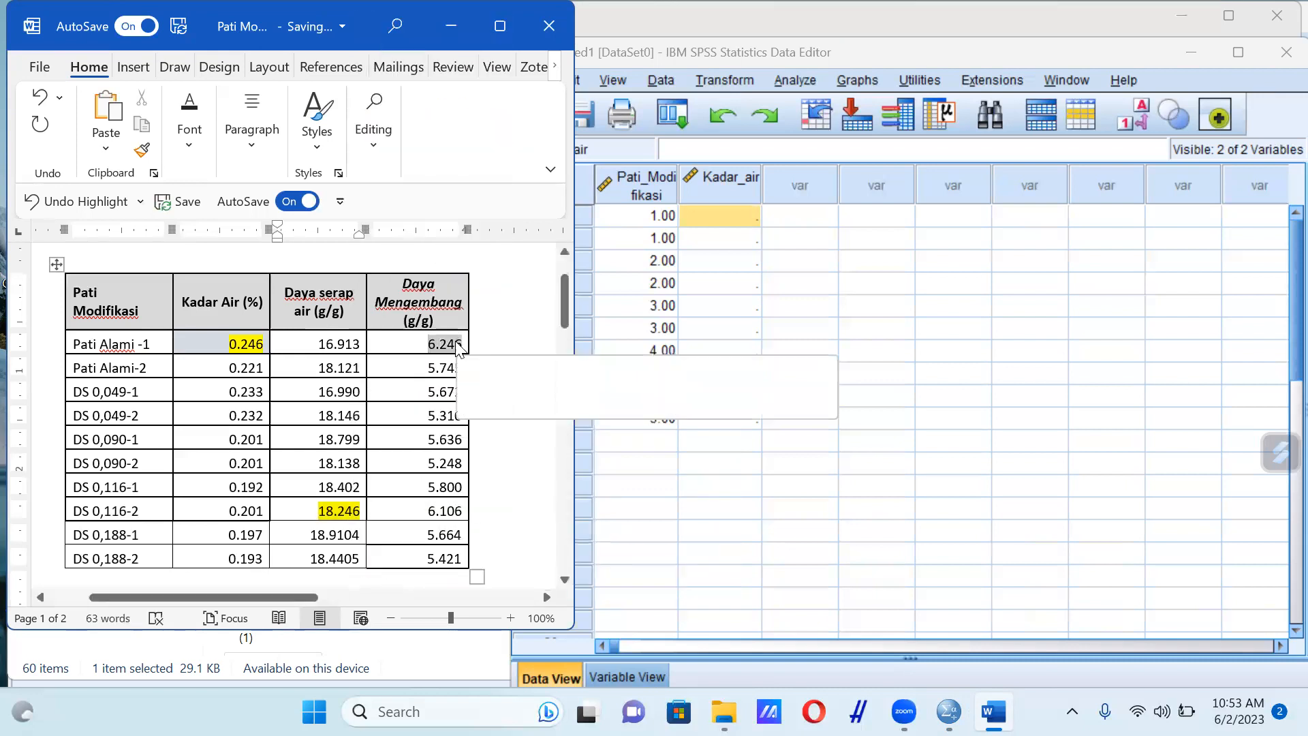
{"action": "right_click", "coordinate": [457, 349]}
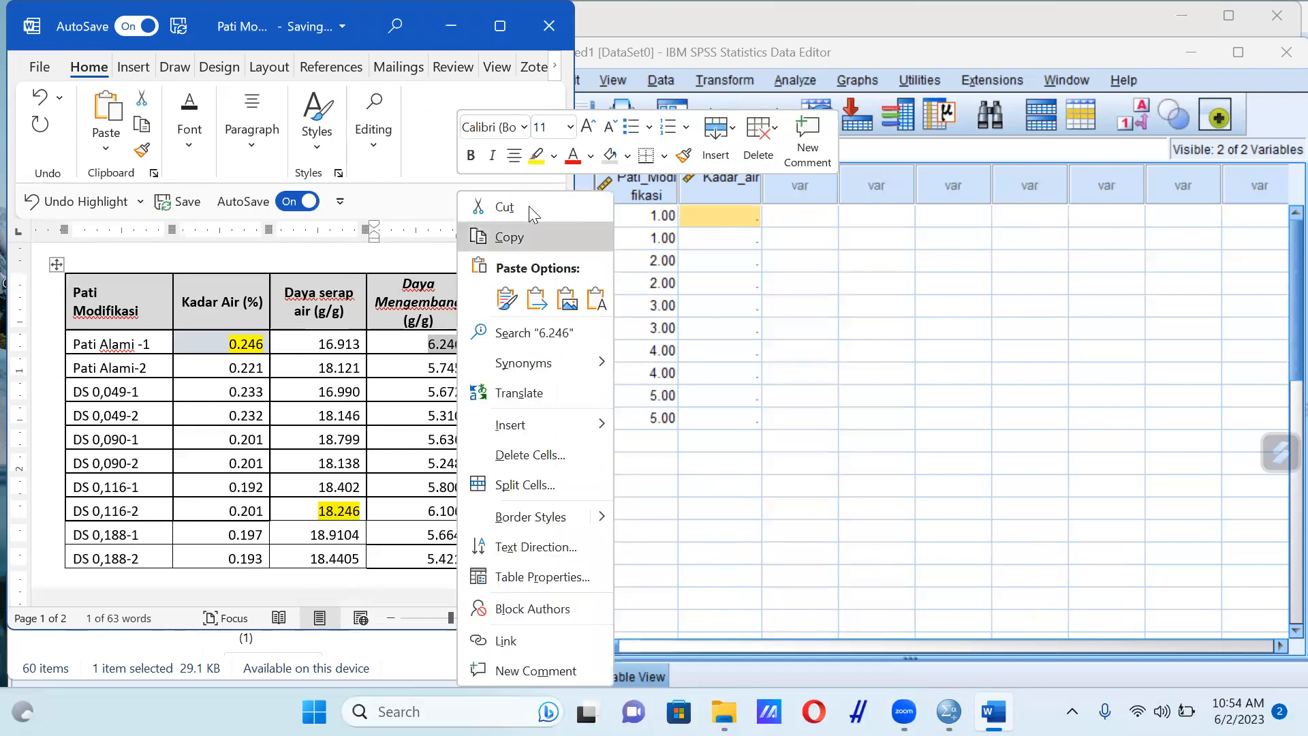
{"action": "left_click", "coordinate": [537, 157]}
{"action": "left_click", "coordinate": [491, 453]}
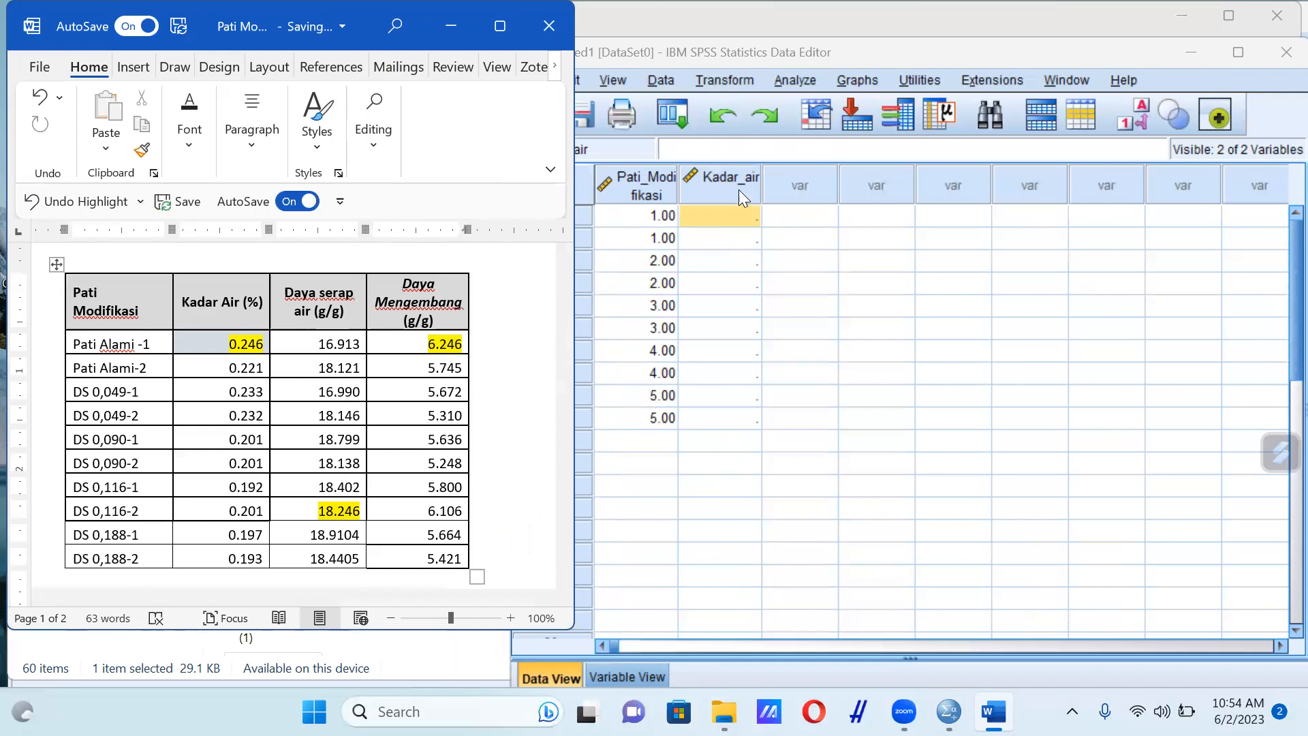
Copy all ten Kadar Air values from the Word table into rows 1 to 10 of Kadar_air in SPSS
{"action": "left_click_drag", "start_coordinate": [228, 341], "coordinate": [257, 554]}
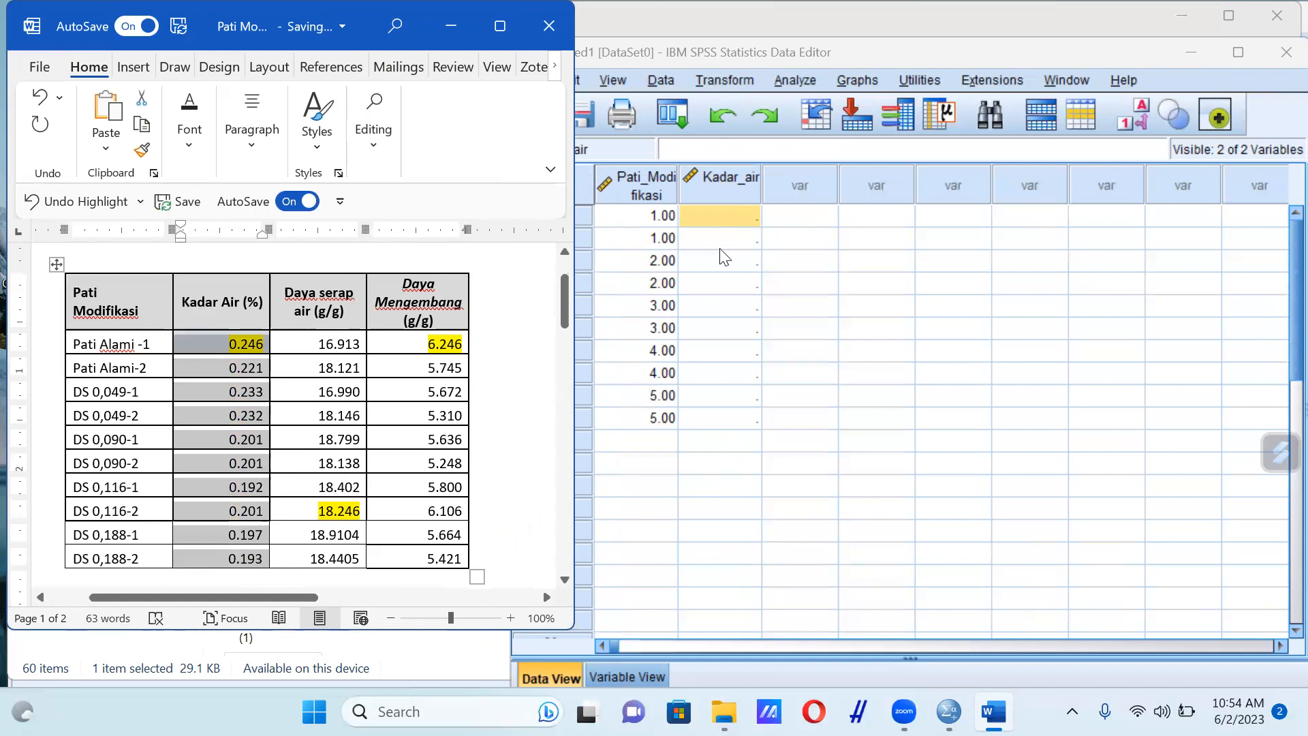
{"action": "left_click_drag", "start_coordinate": [708, 214], "coordinate": [729, 419]}
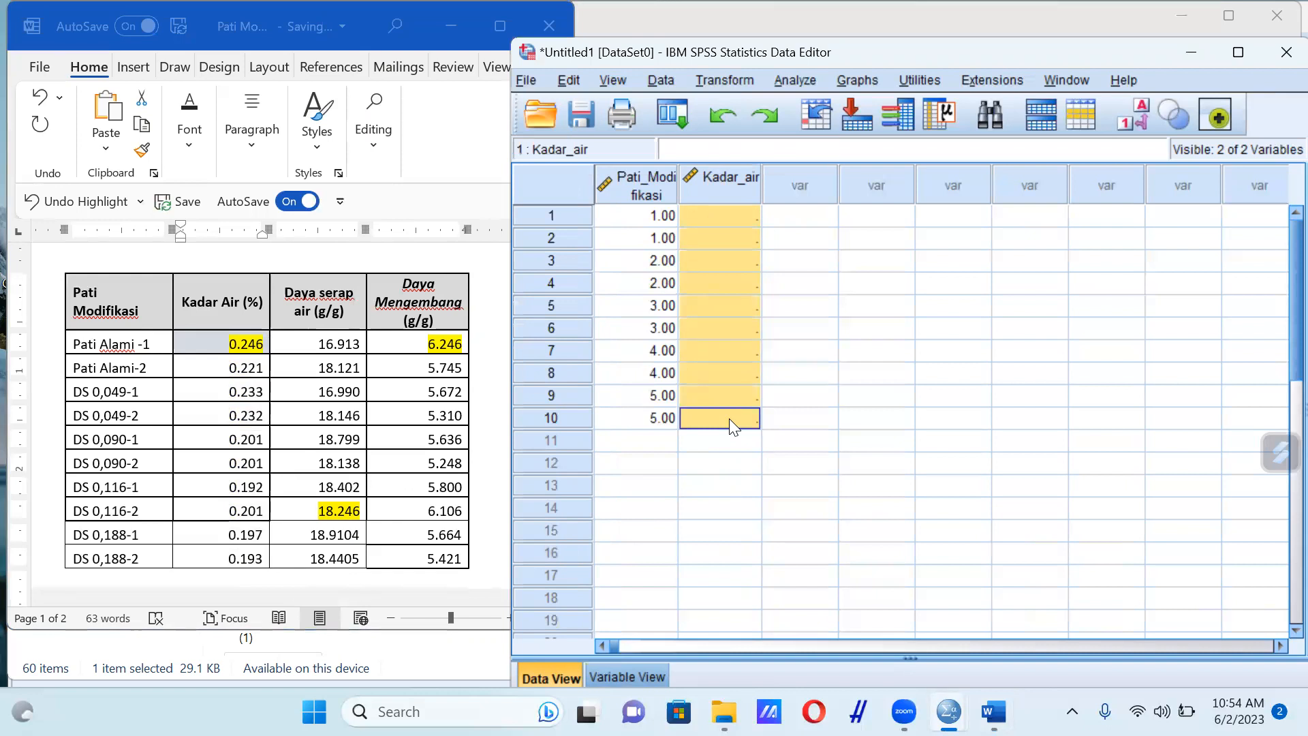
{"action": "key", "text": "ctrl+v"}
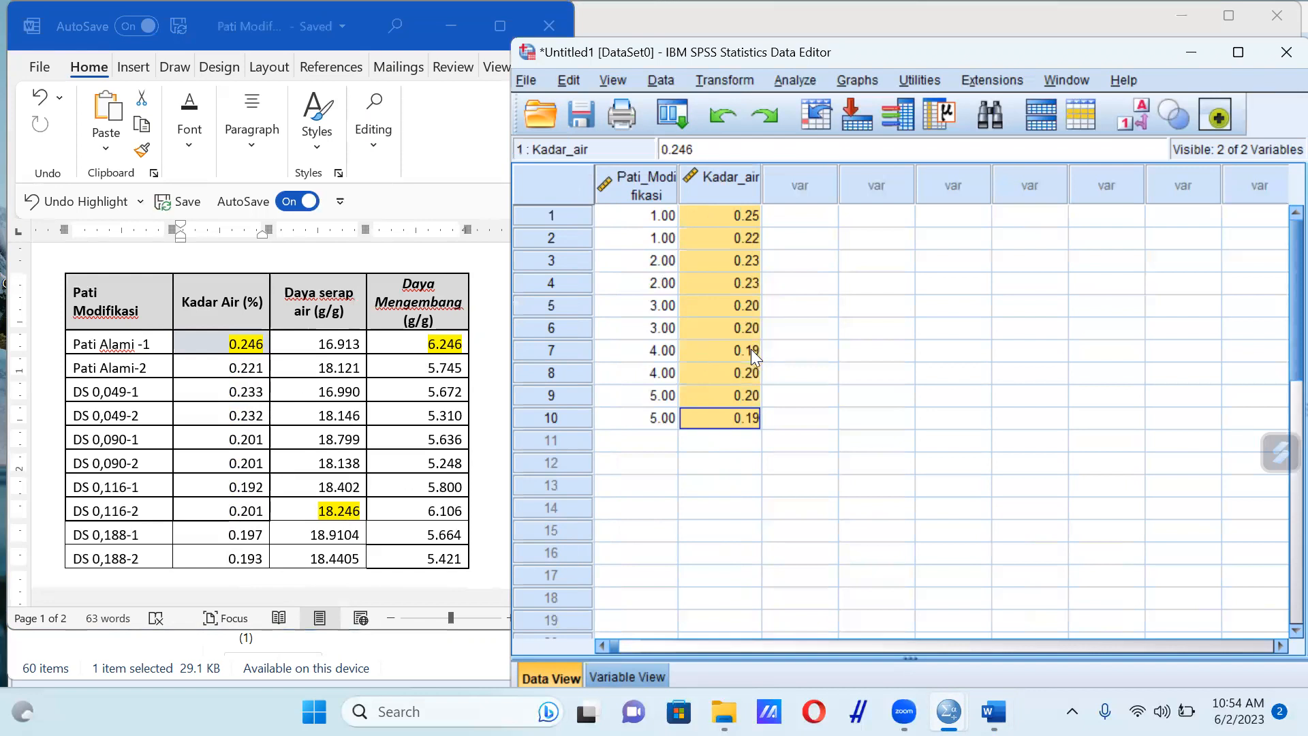
Start a One-Way ANOVA and assign Pati_Modifikasi as the factor
{"action": "left_click", "coordinate": [790, 80]}
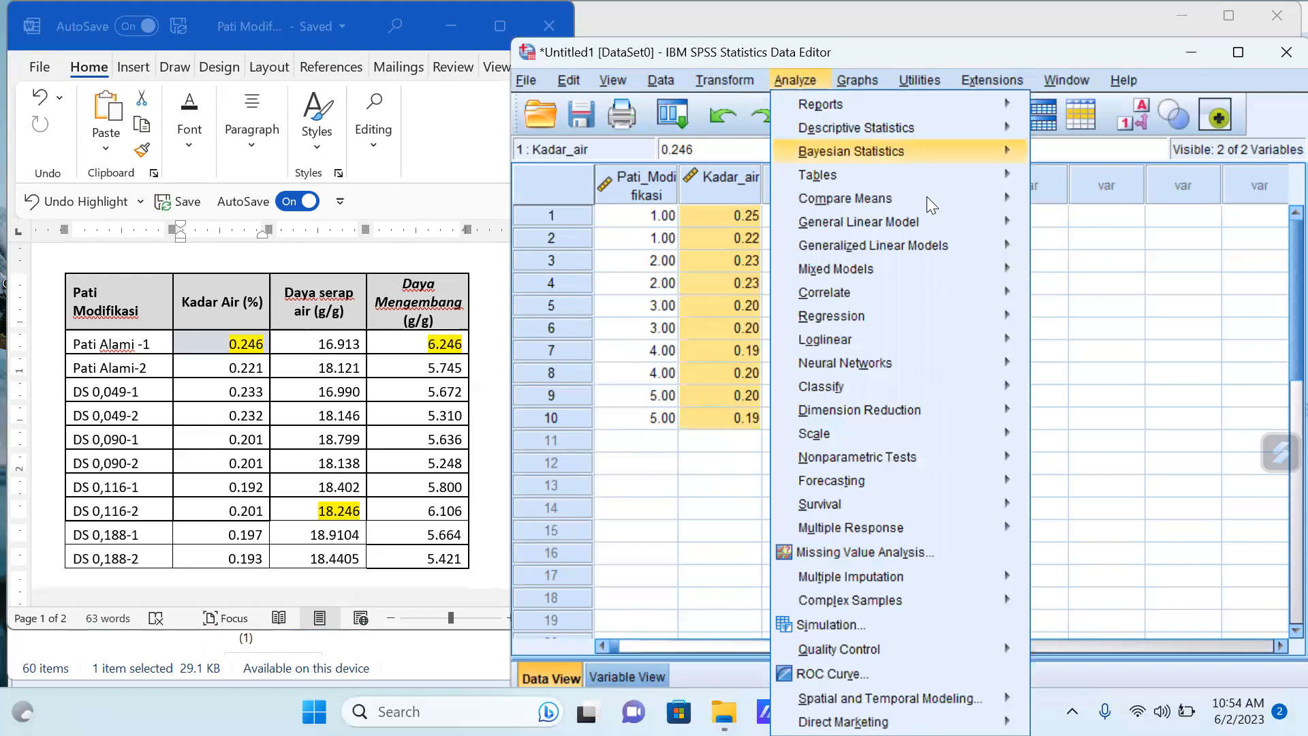
{"action": "mouse_move", "coordinate": [927, 196]}
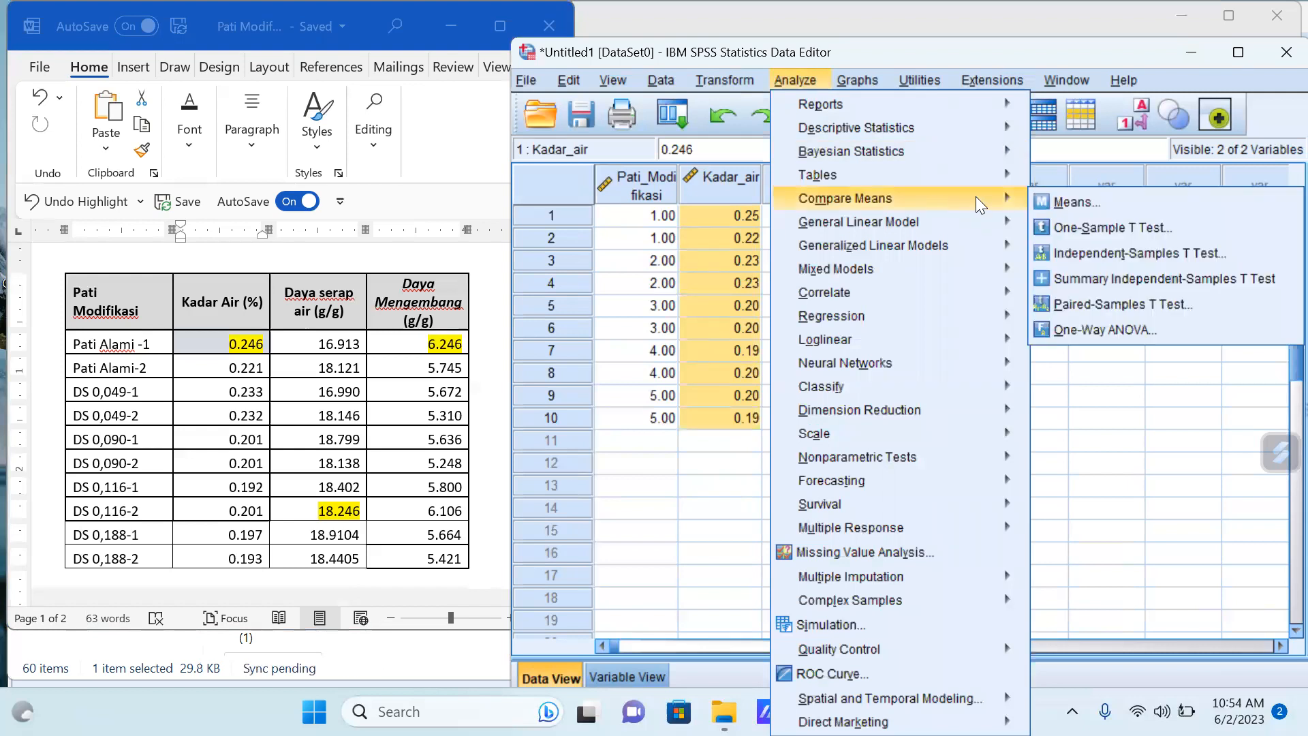
{"action": "left_click", "coordinate": [1122, 329]}
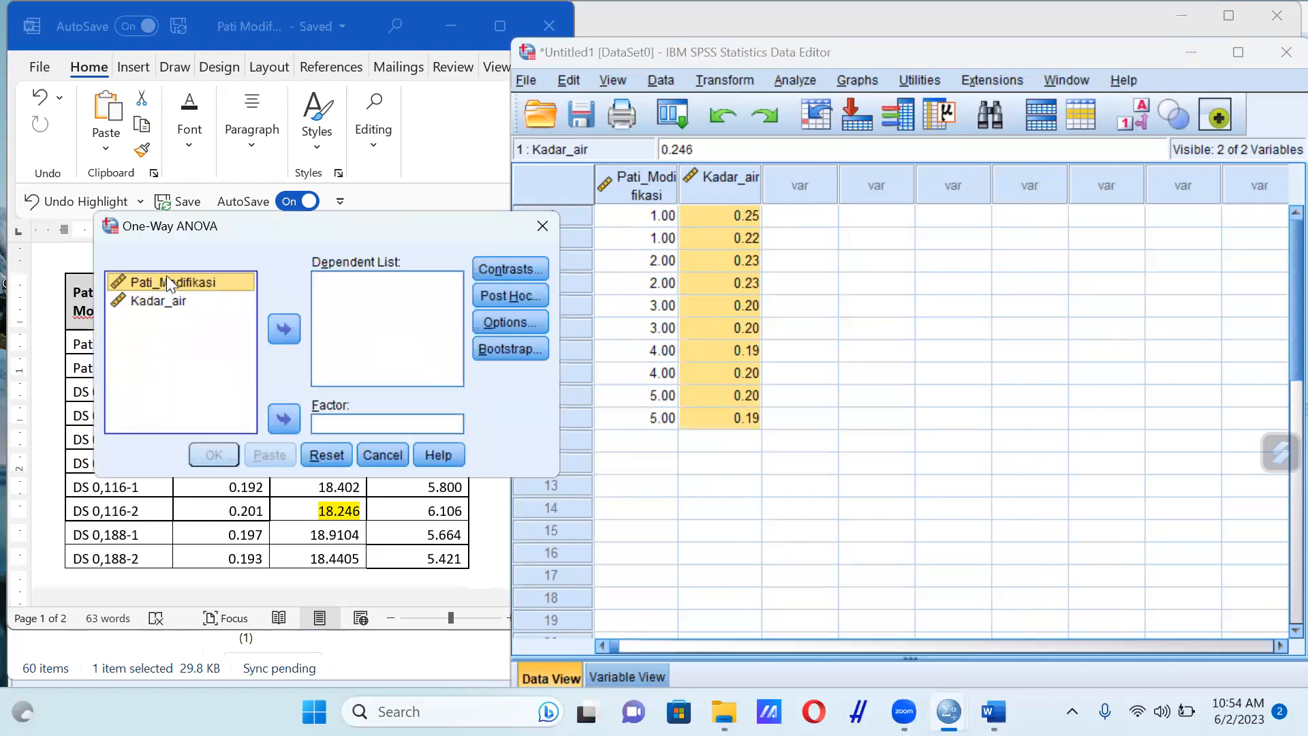
{"action": "left_click_drag", "start_coordinate": [167, 275], "coordinate": [320, 427]}
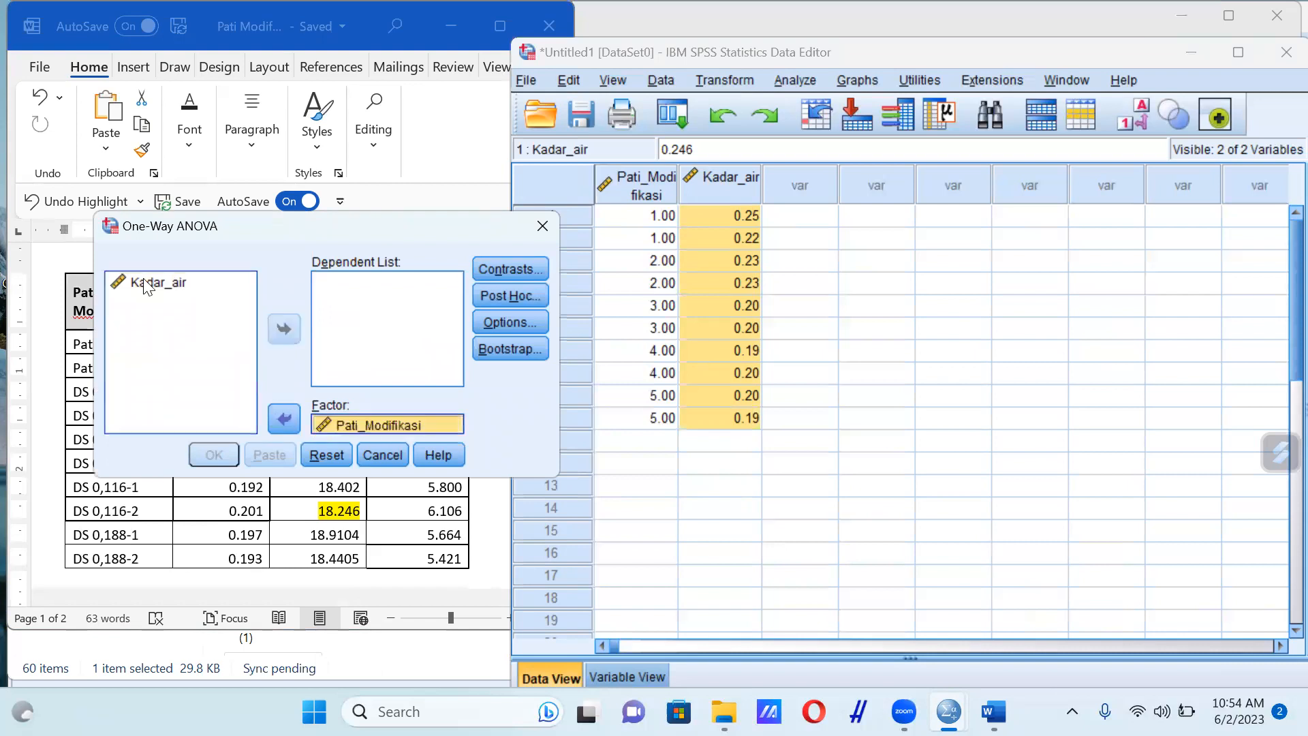
Assign Kadar_air as the ANOVA's dependent variable and enable the Duncan post hoc test
{"action": "left_click_drag", "start_coordinate": [145, 286], "coordinate": [329, 276]}
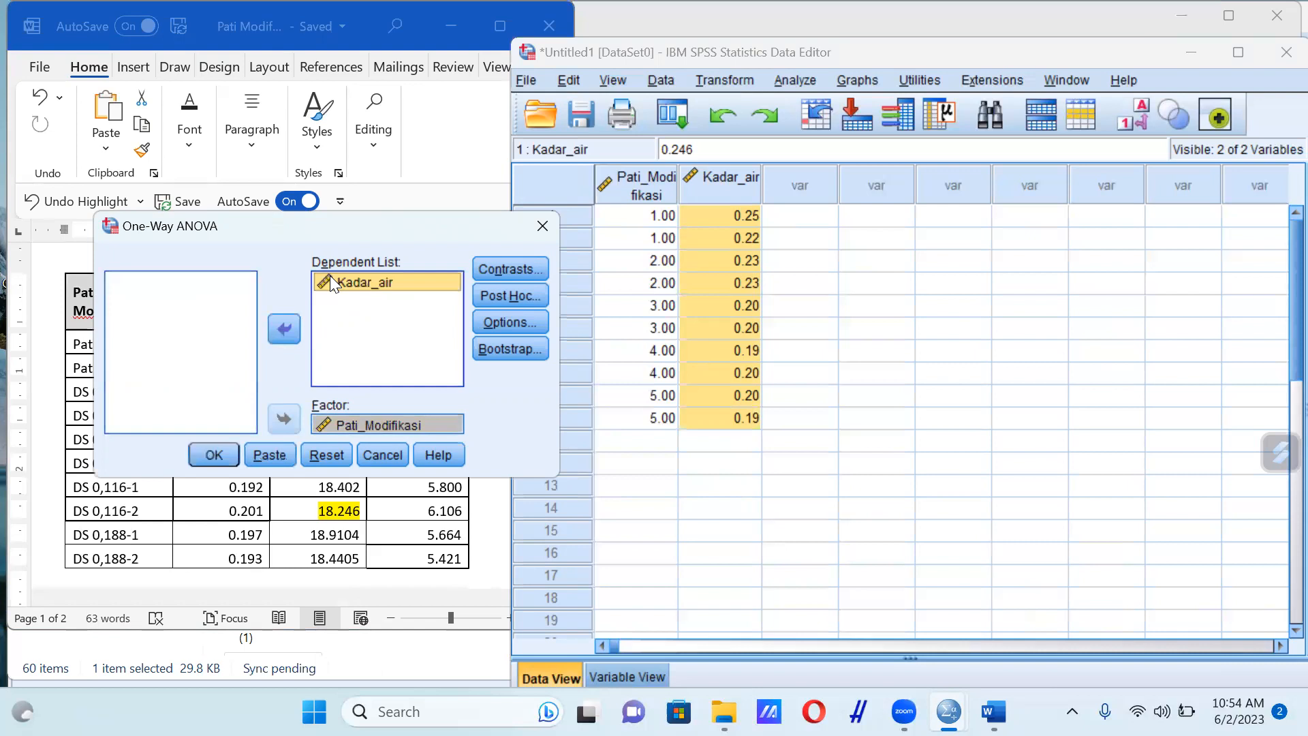
{"action": "left_click", "coordinate": [514, 301]}
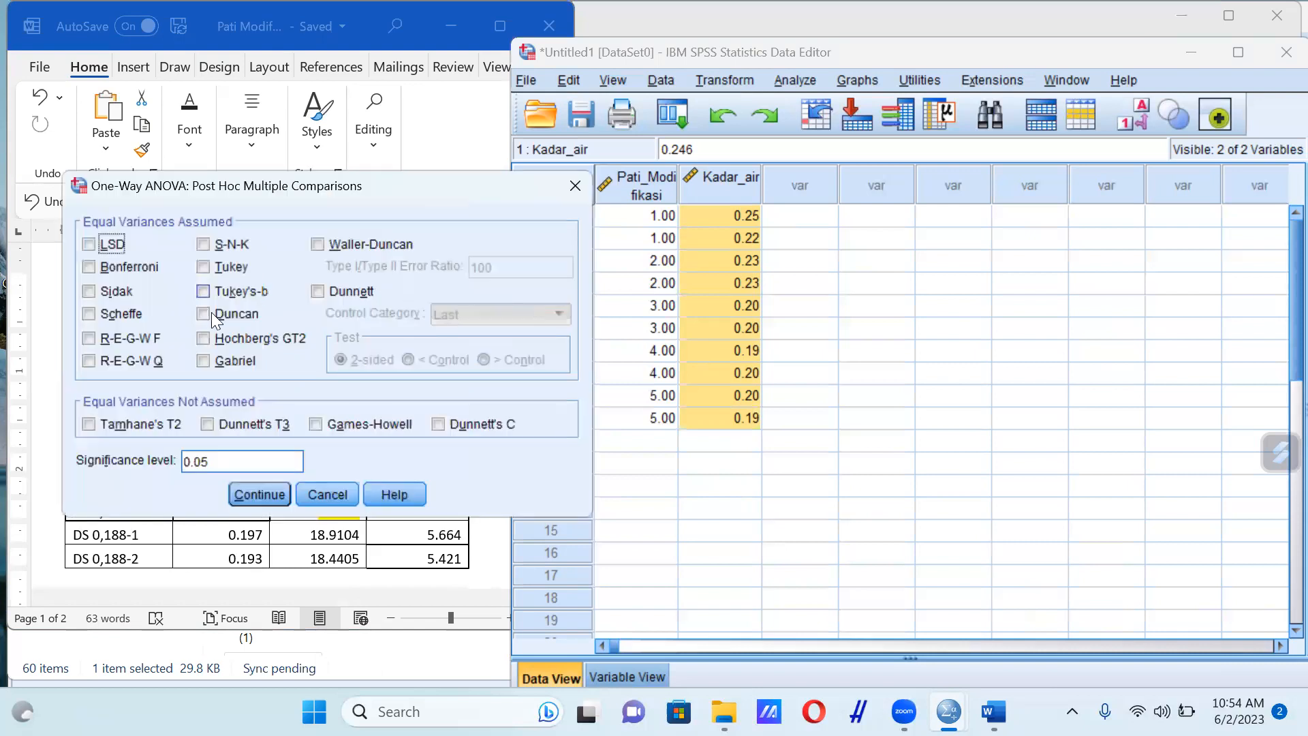
{"action": "left_click", "coordinate": [203, 313]}
{"action": "left_click", "coordinate": [261, 492]}
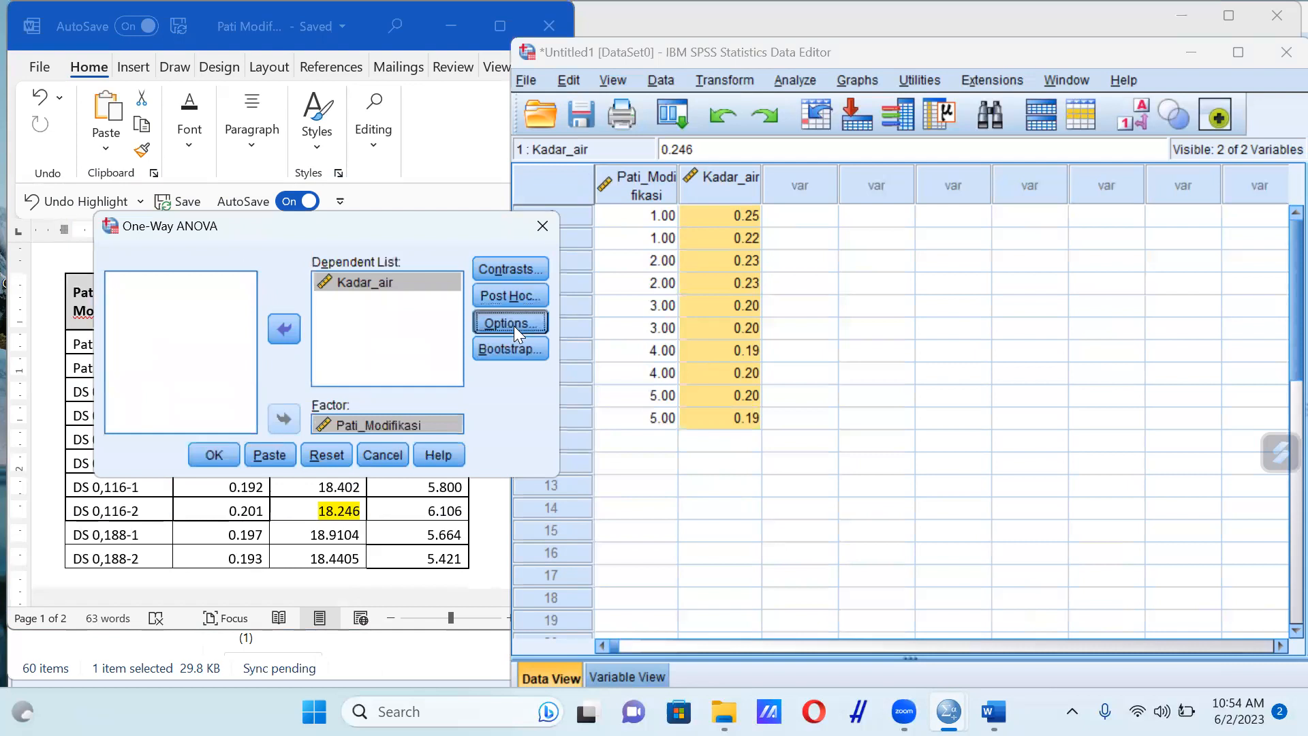
Include descriptive statistics in the ANOVA options and run the analysis
{"action": "left_click", "coordinate": [514, 326]}
{"action": "left_click", "coordinate": [233, 251]}
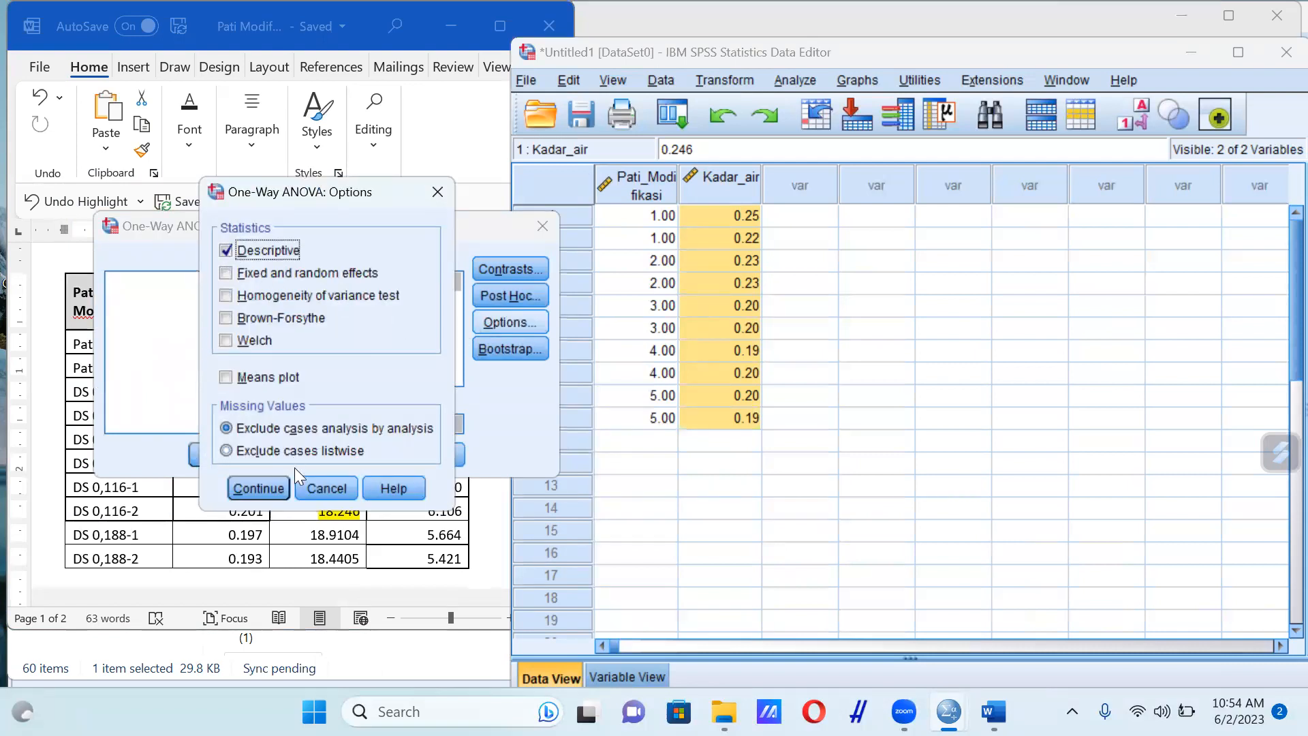
{"action": "left_click", "coordinate": [266, 491]}
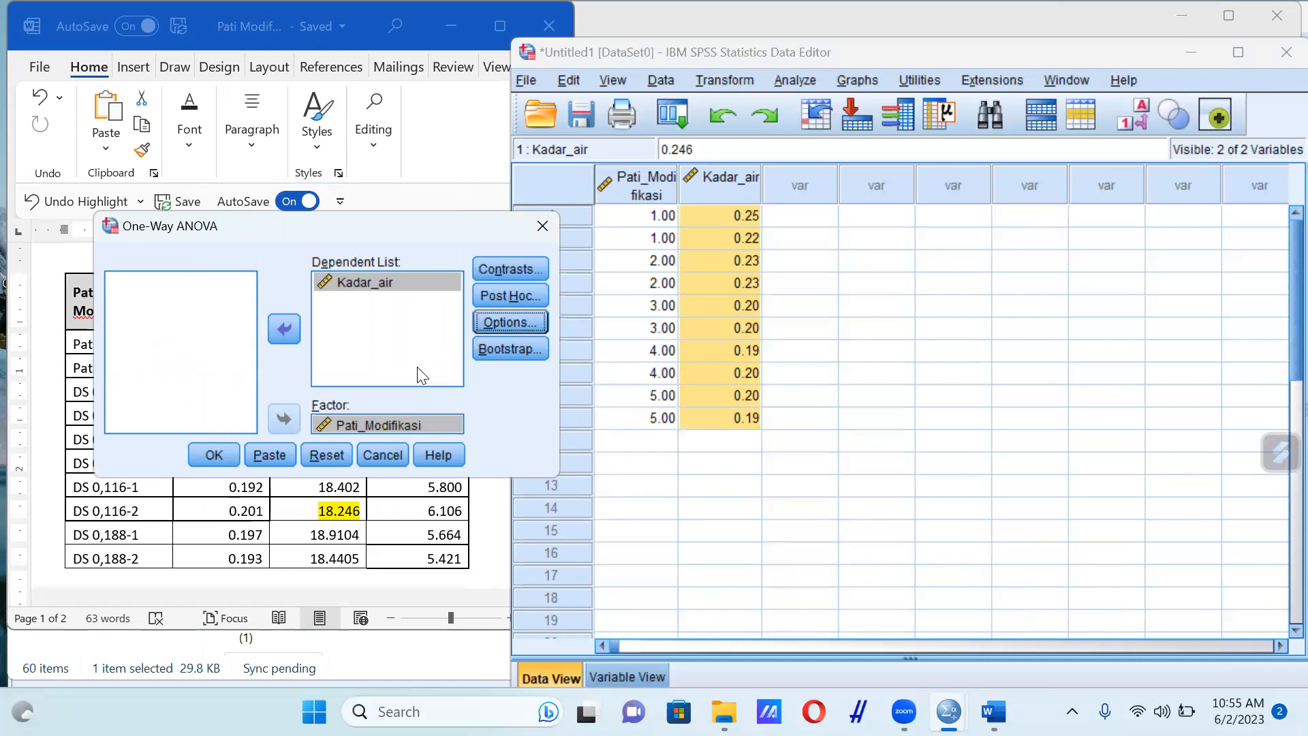
{"action": "left_click", "coordinate": [215, 455]}
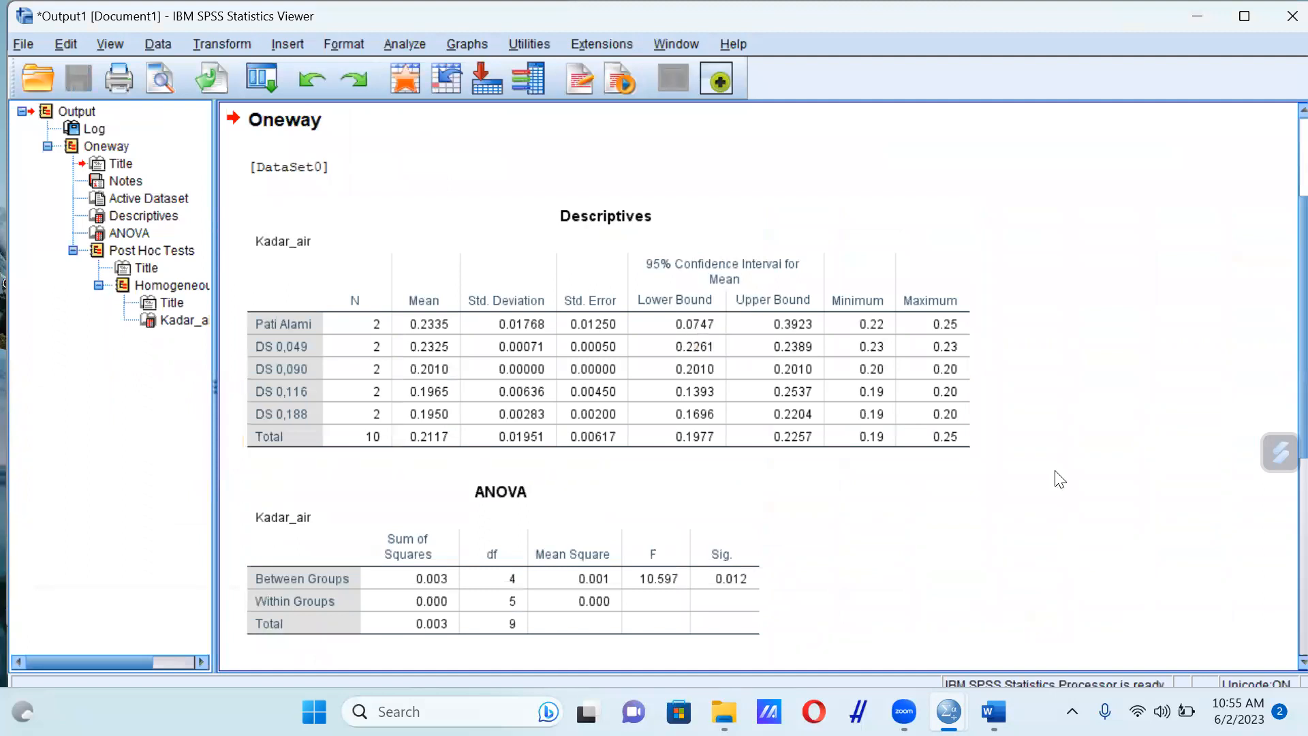
Examine the Kadar_air output, covering the Descriptives, ANOVA and Duncan homogeneous subsets tables
{"action": "scroll", "coordinate": [1060, 479], "scroll_direction": "down", "scroll_amount": 3}
{"action": "scroll", "coordinate": [1060, 479], "scroll_direction": "down", "scroll_amount": 2}
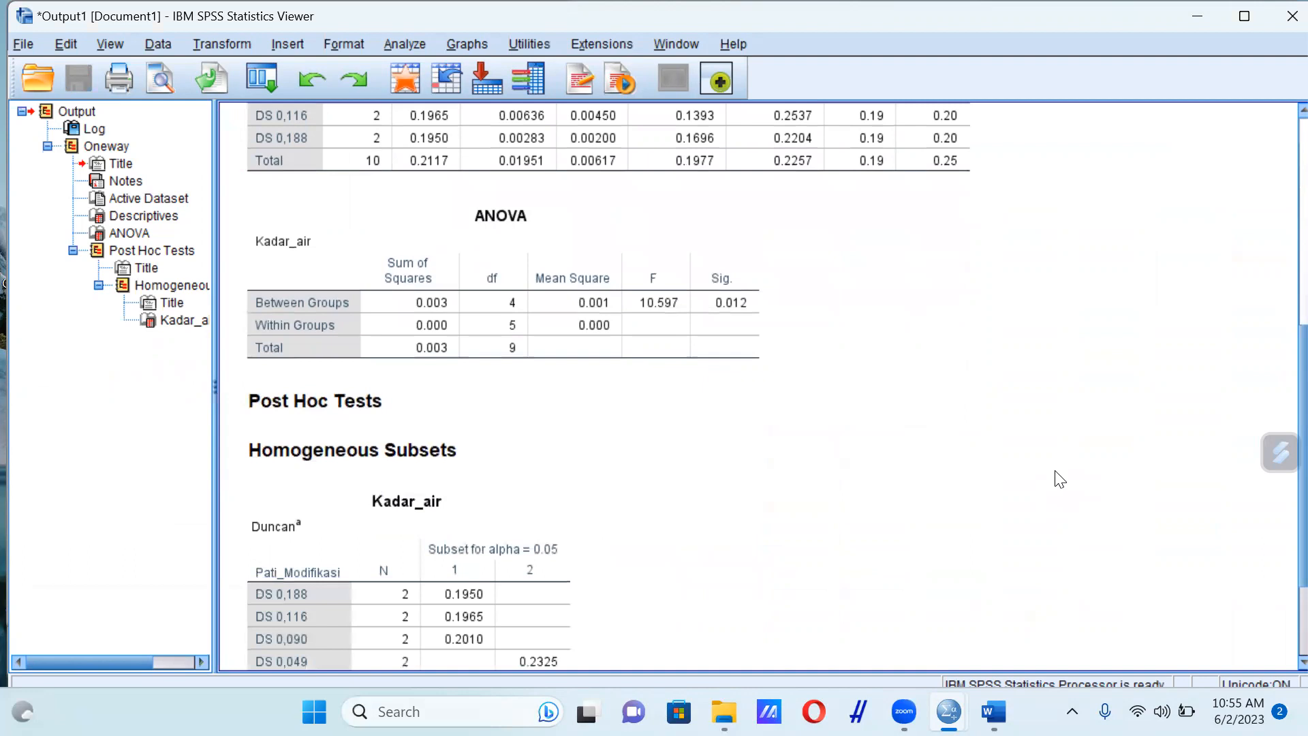
{"action": "scroll", "coordinate": [1060, 479], "scroll_direction": "down", "scroll_amount": 3}
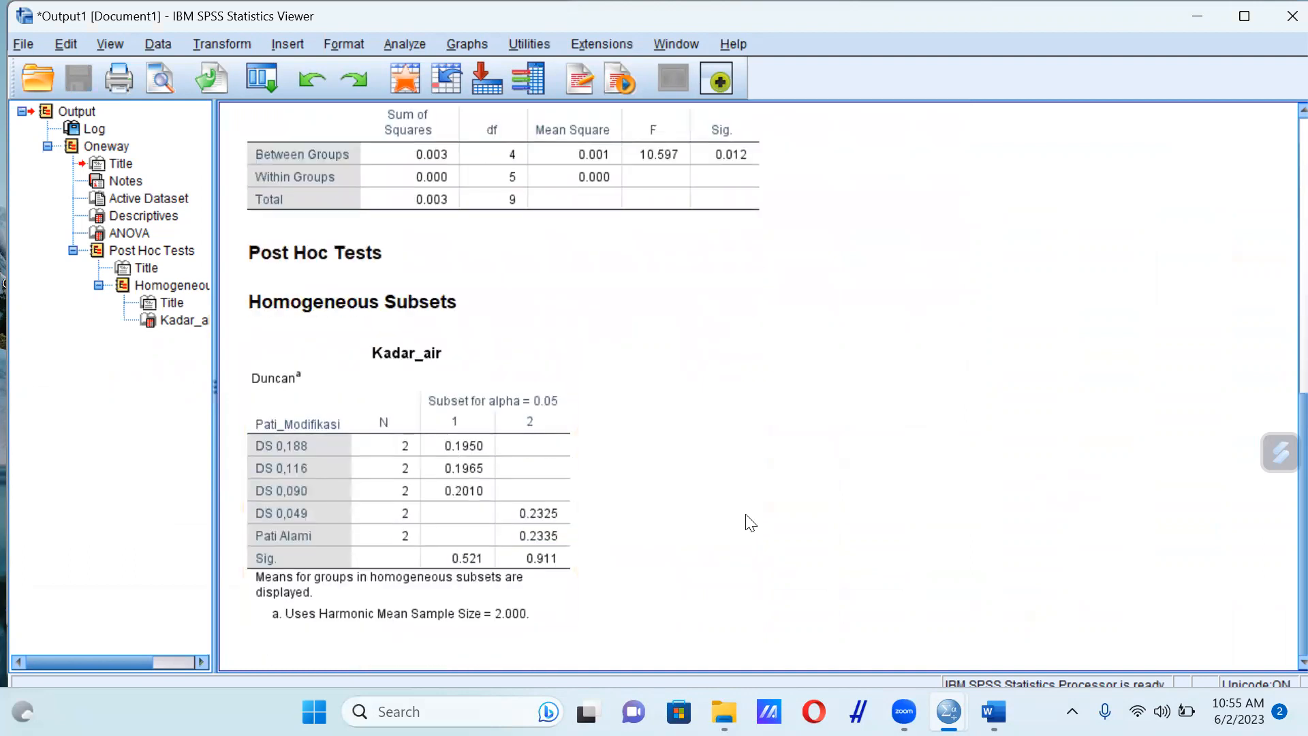
{"action": "scroll", "coordinate": [750, 522], "scroll_direction": "up", "scroll_amount": 12}
{"action": "scroll", "coordinate": [749, 522], "scroll_direction": "down", "scroll_amount": 11}
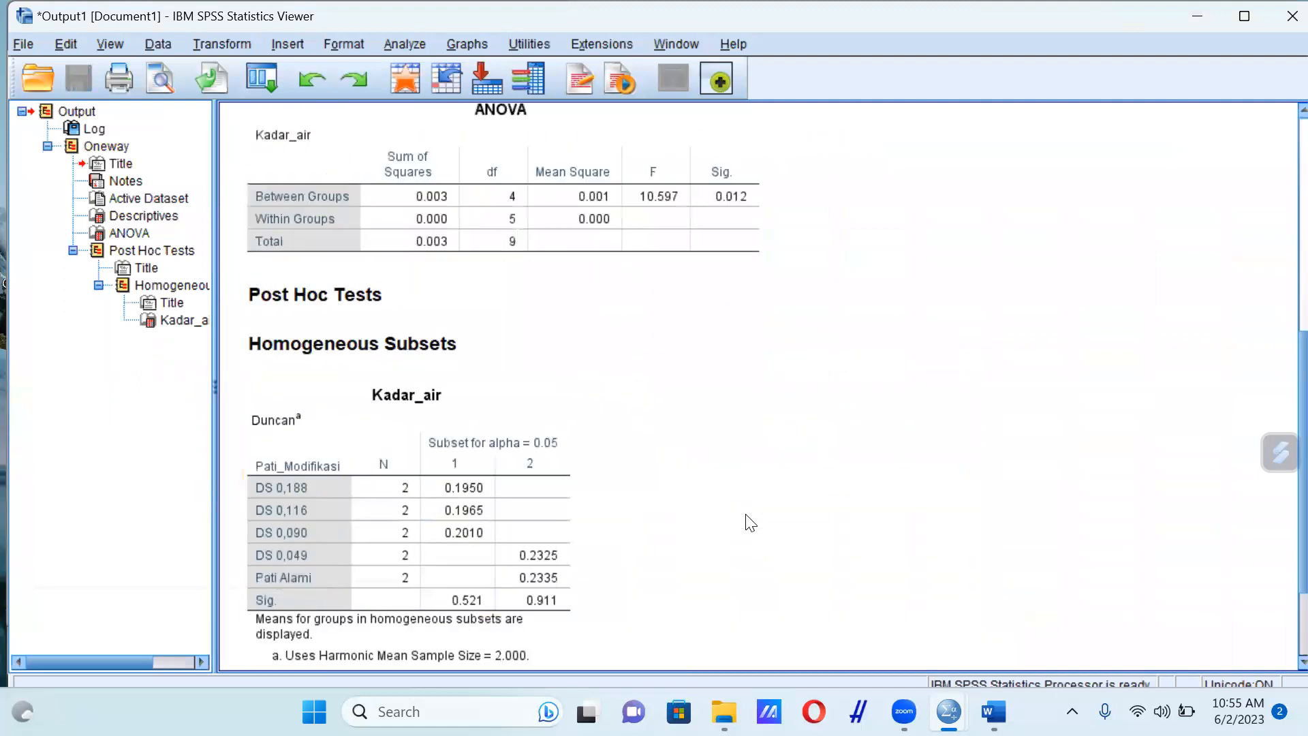
{"action": "scroll", "coordinate": [750, 522], "scroll_direction": "down", "scroll_amount": 1}
{"action": "left_click", "coordinate": [468, 474]}
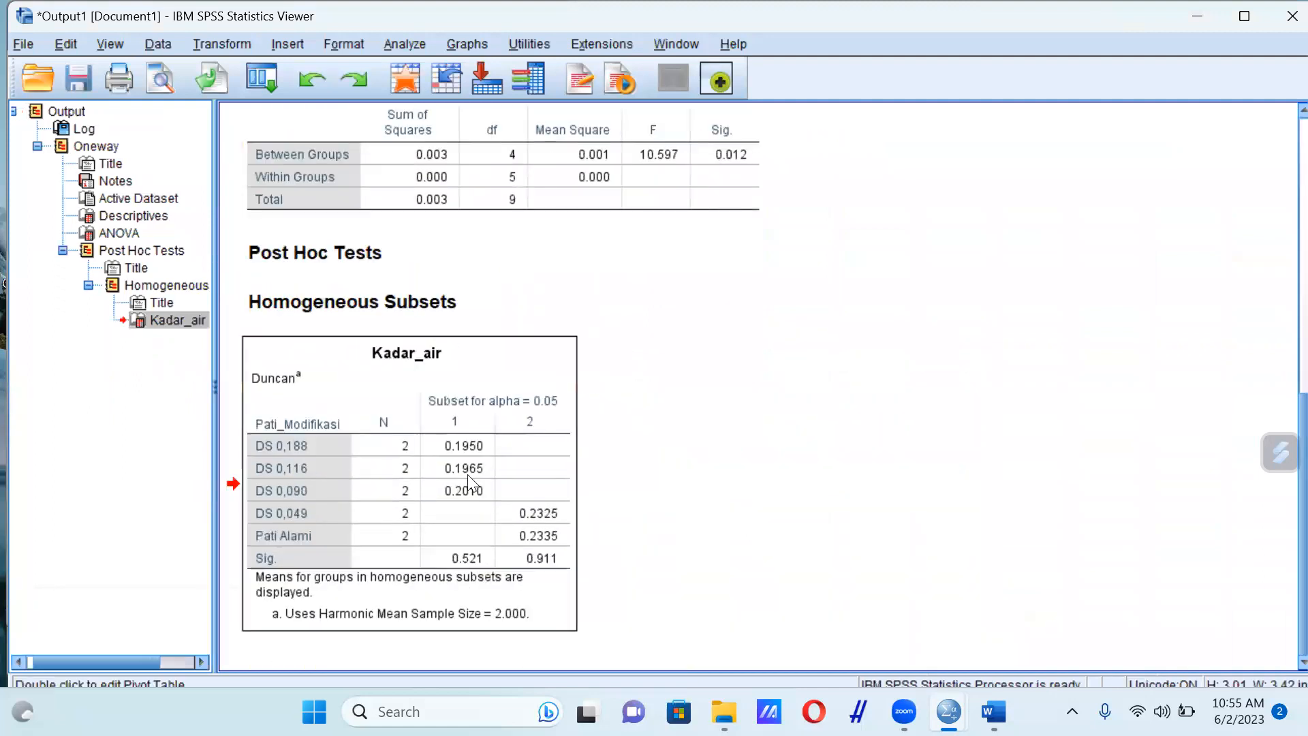
{"action": "left_click", "coordinate": [788, 508]}
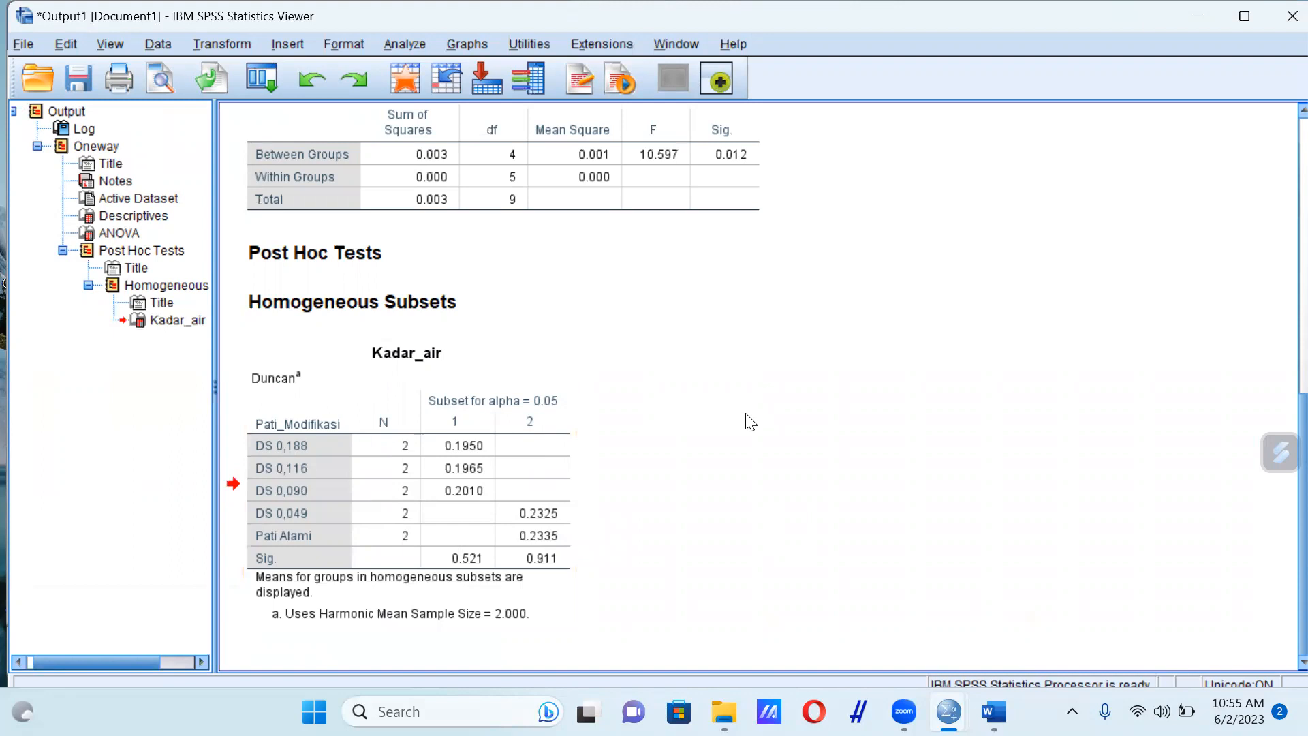
{"action": "scroll", "coordinate": [750, 421], "scroll_direction": "up", "scroll_amount": 10}
{"action": "scroll", "coordinate": [747, 420], "scroll_direction": "down", "scroll_amount": 9}
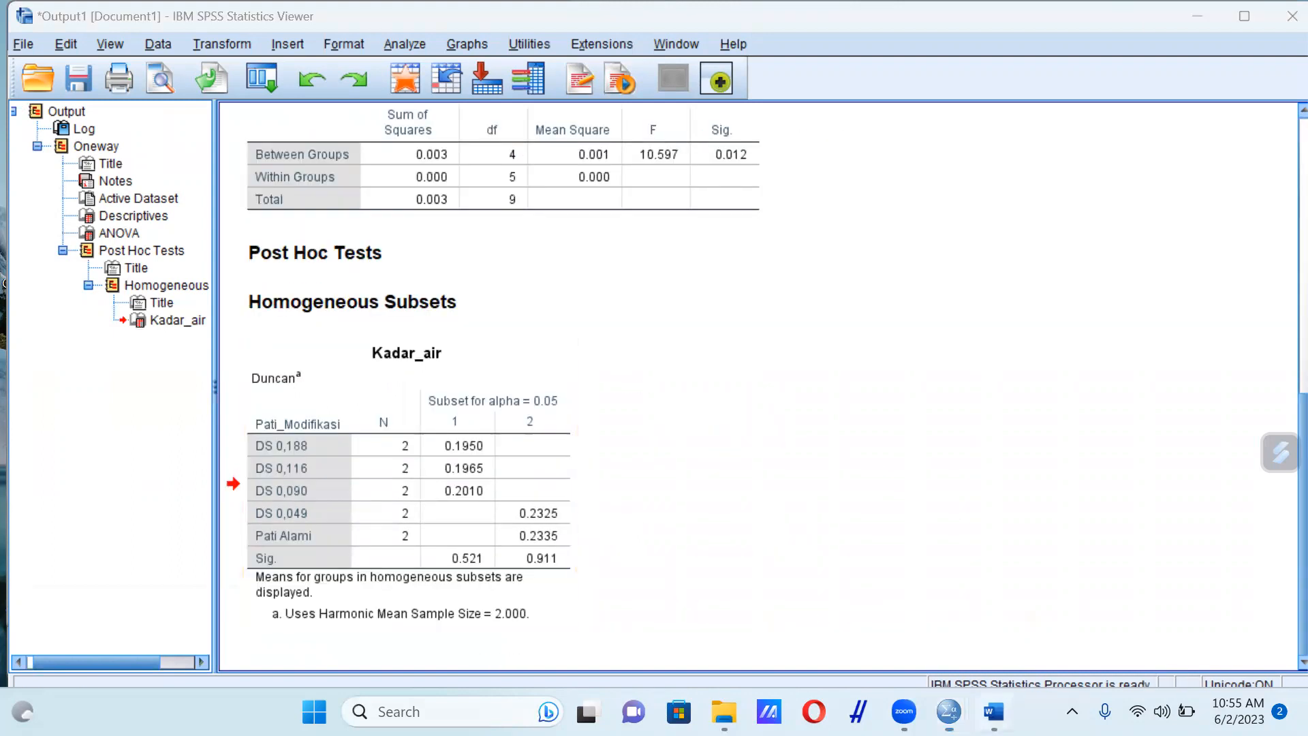
{"action": "left_click", "coordinate": [994, 711]}
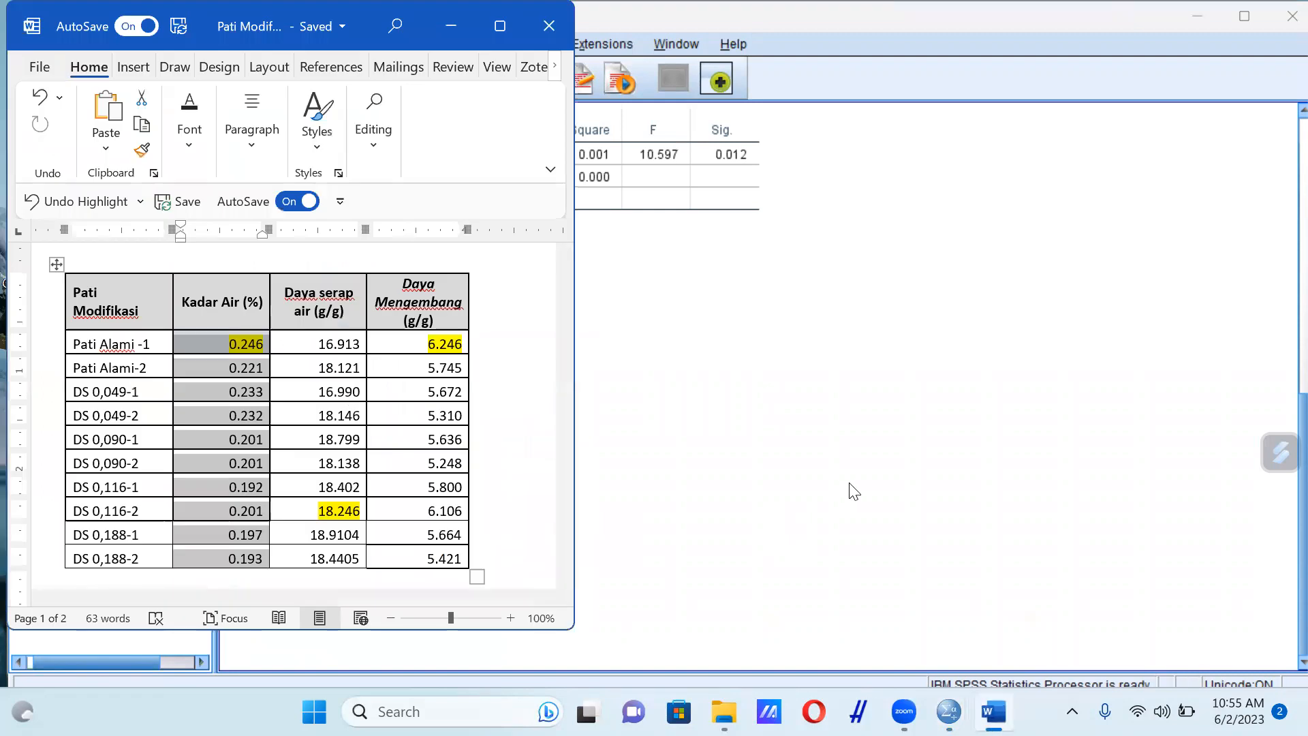
{"action": "left_click", "coordinate": [854, 490]}
{"action": "scroll", "coordinate": [961, 616], "scroll_direction": "up", "scroll_amount": 5}
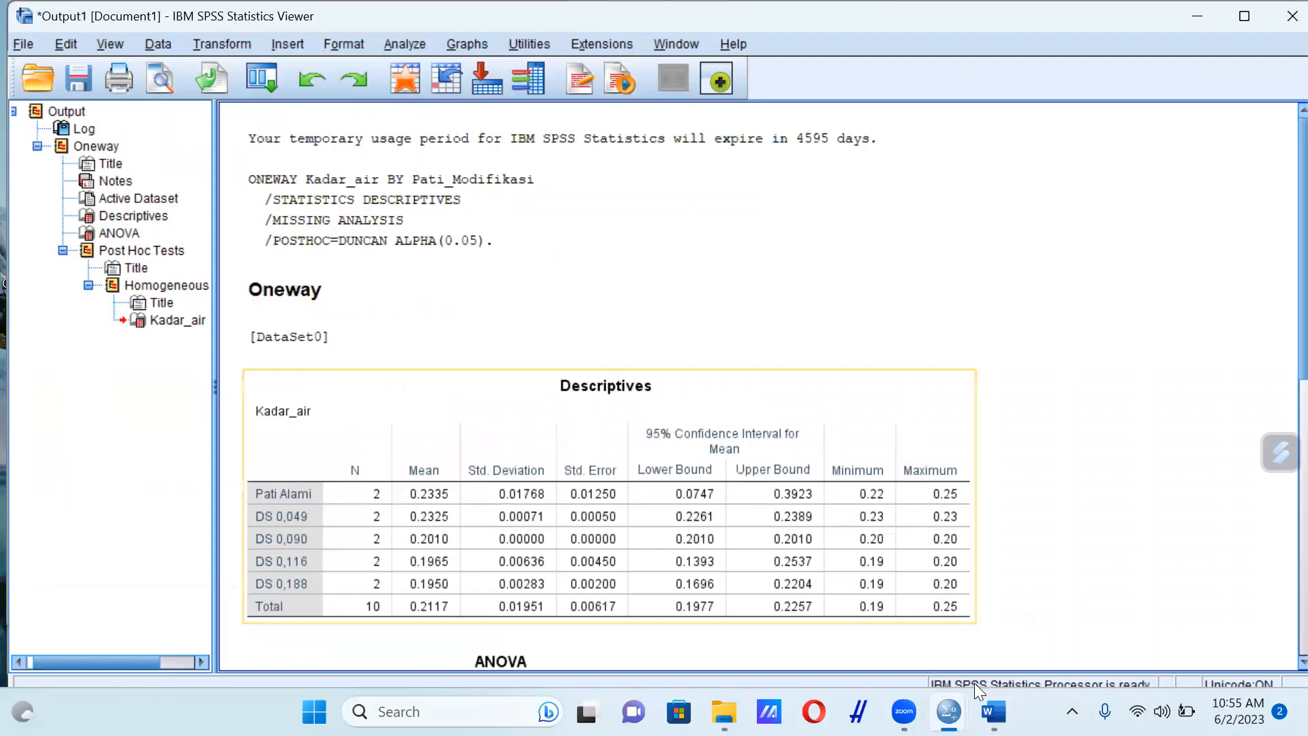
Rename the Kadar_air variable as Daya_Serap in the SPSS Data Editor
{"action": "mouse_move", "coordinate": [949, 712]}
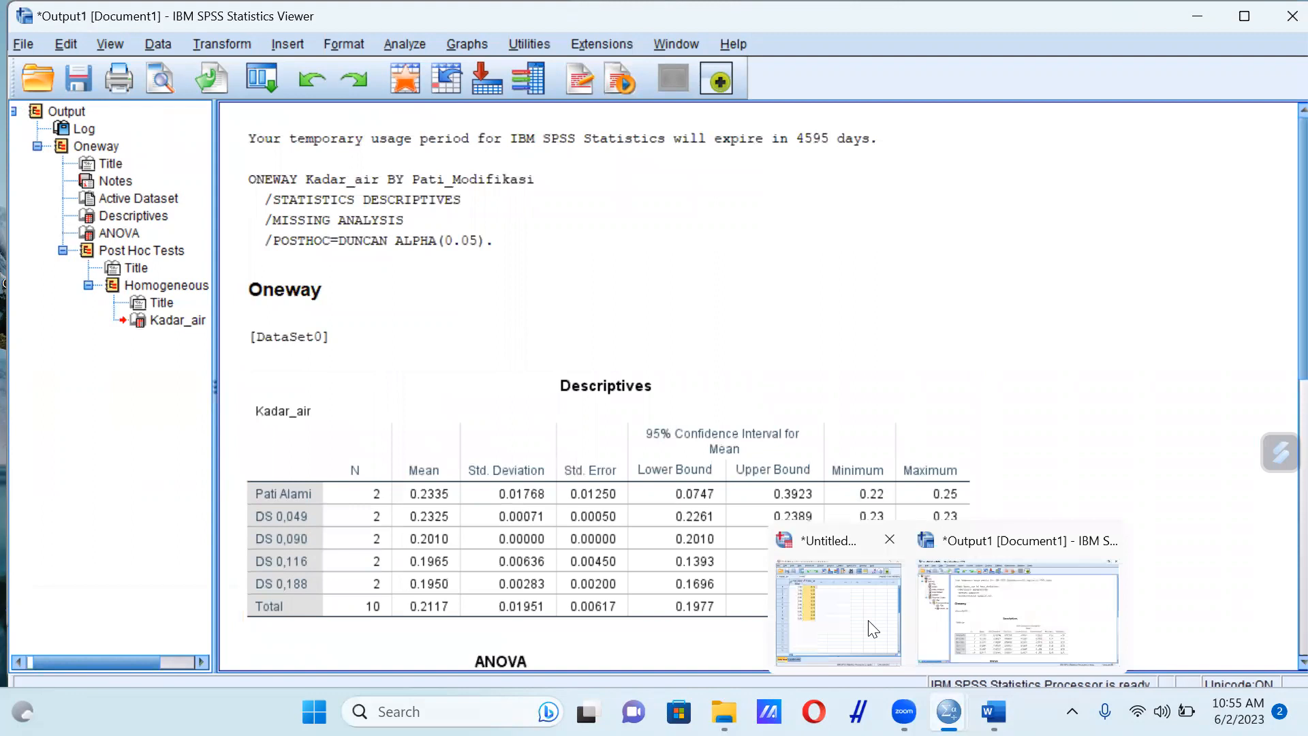
{"action": "left_click", "coordinate": [852, 611]}
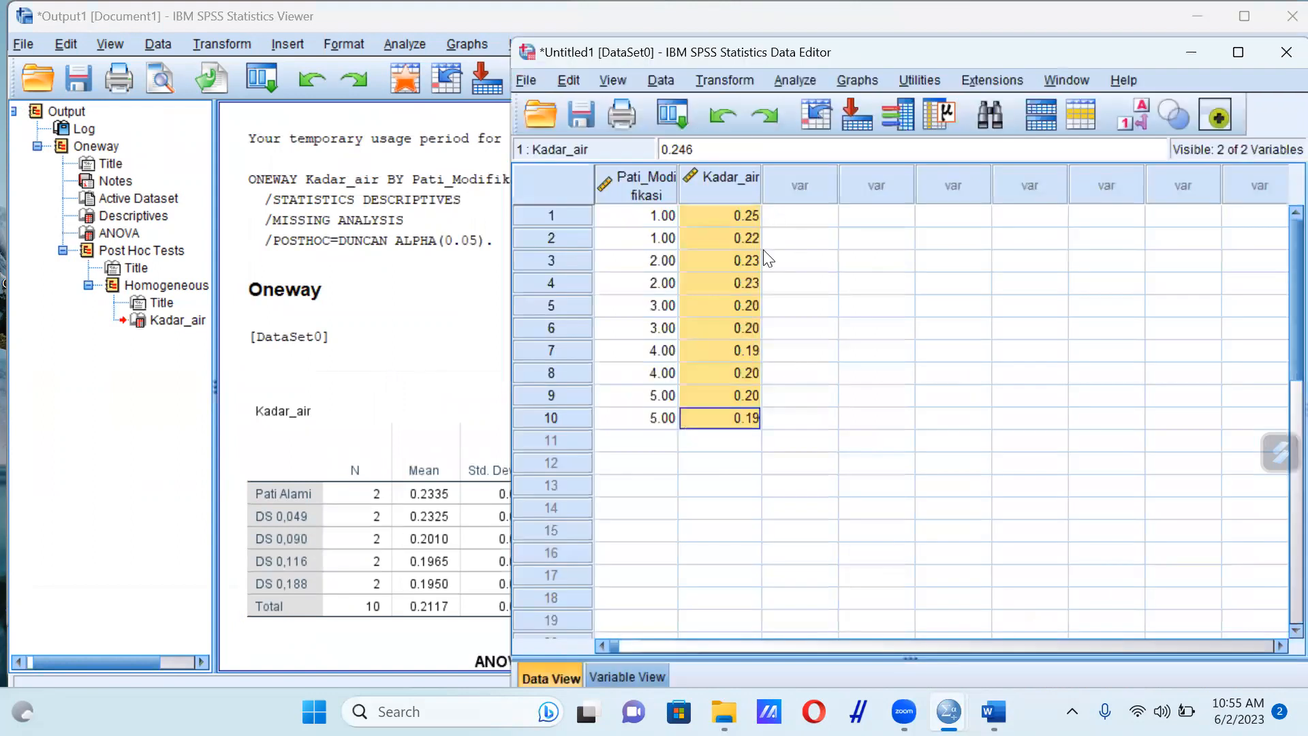
{"action": "left_click", "coordinate": [656, 676]}
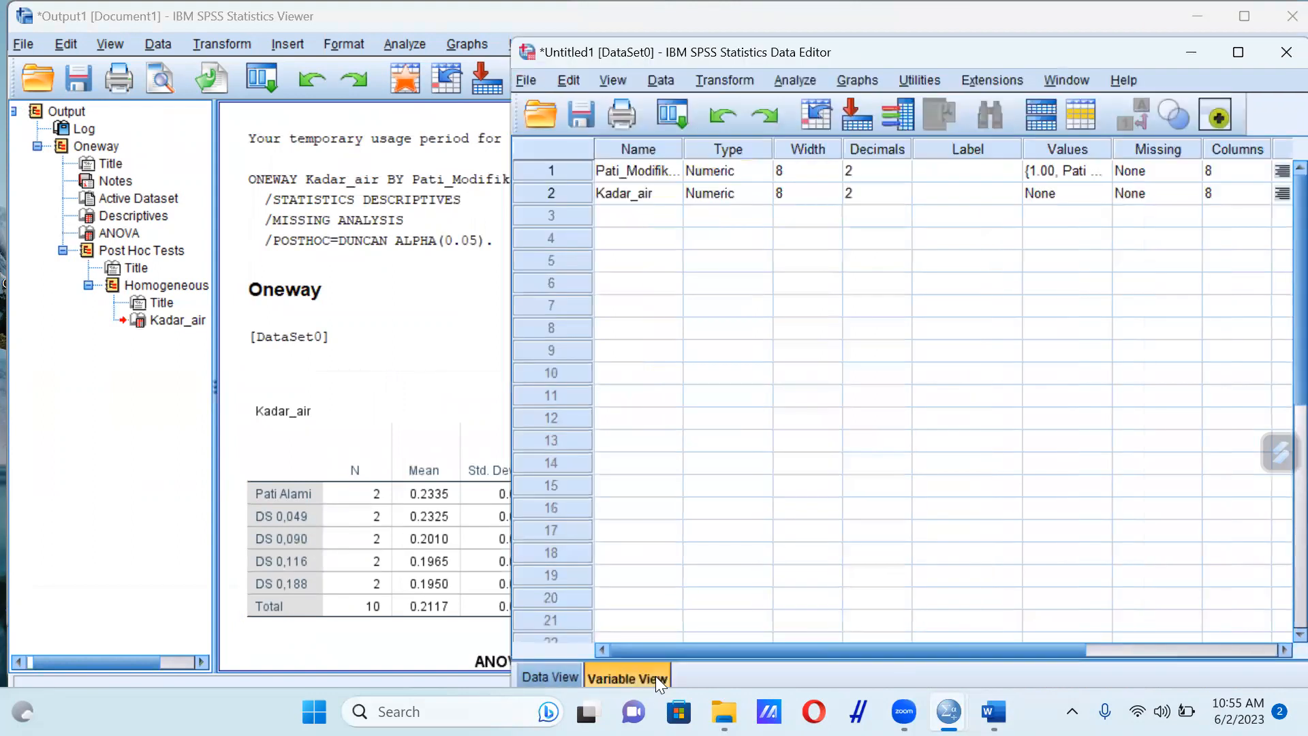
{"action": "left_click", "coordinate": [661, 194]}
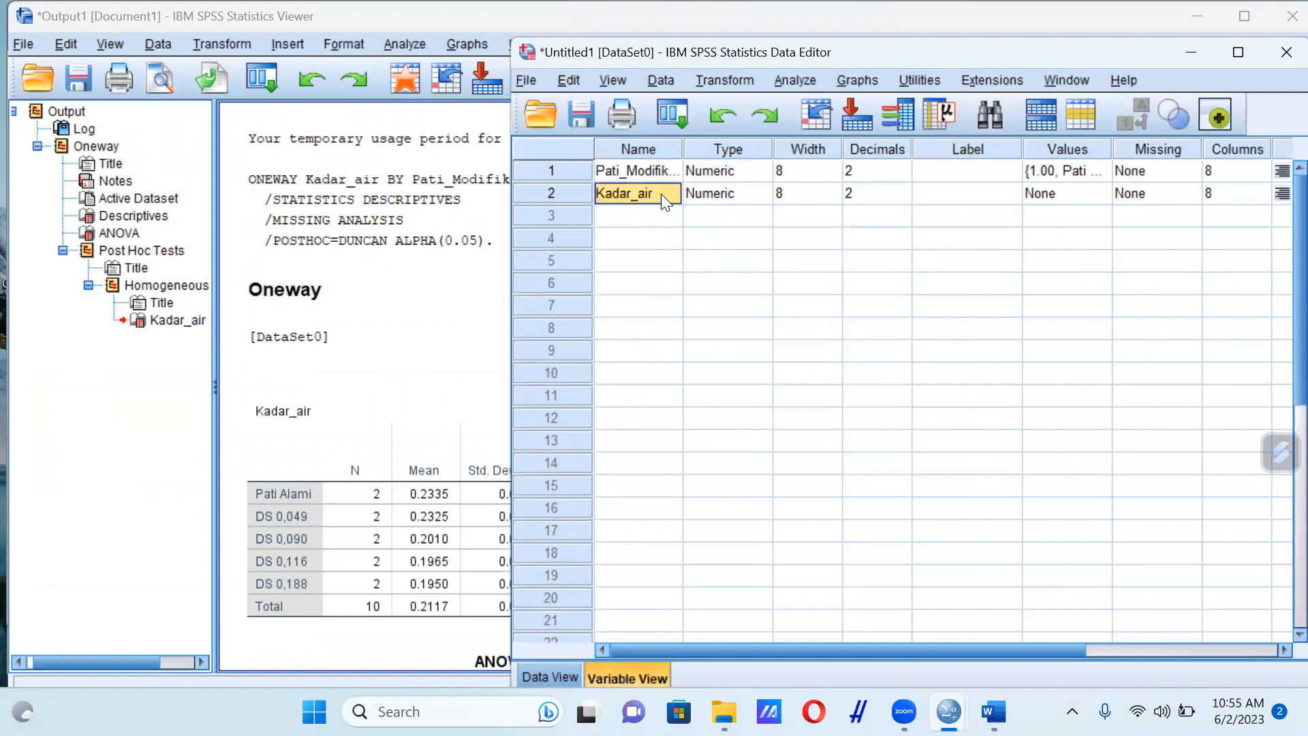
{"action": "left_click", "coordinate": [993, 712]}
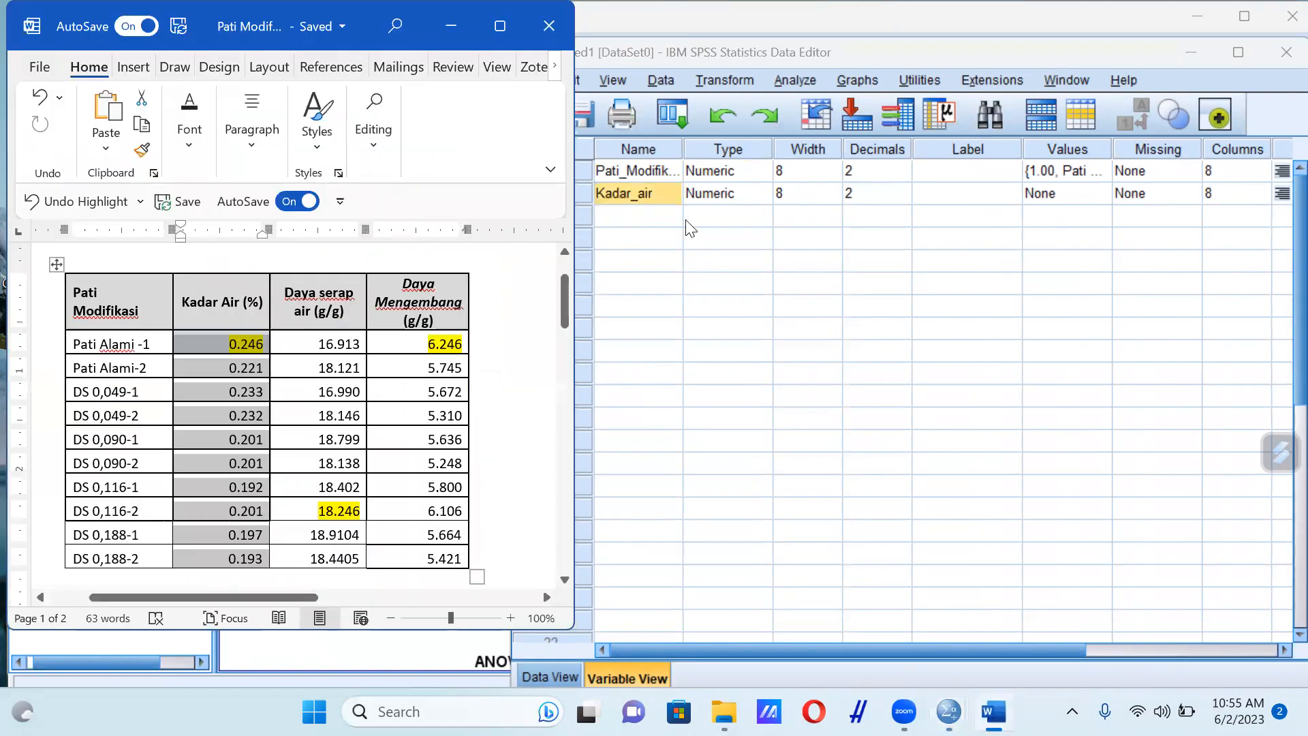
{"action": "left_click", "coordinate": [658, 192]}
{"action": "left_click_drag", "start_coordinate": [658, 192], "coordinate": [593, 192]}
{"action": "type", "text": "Da"}
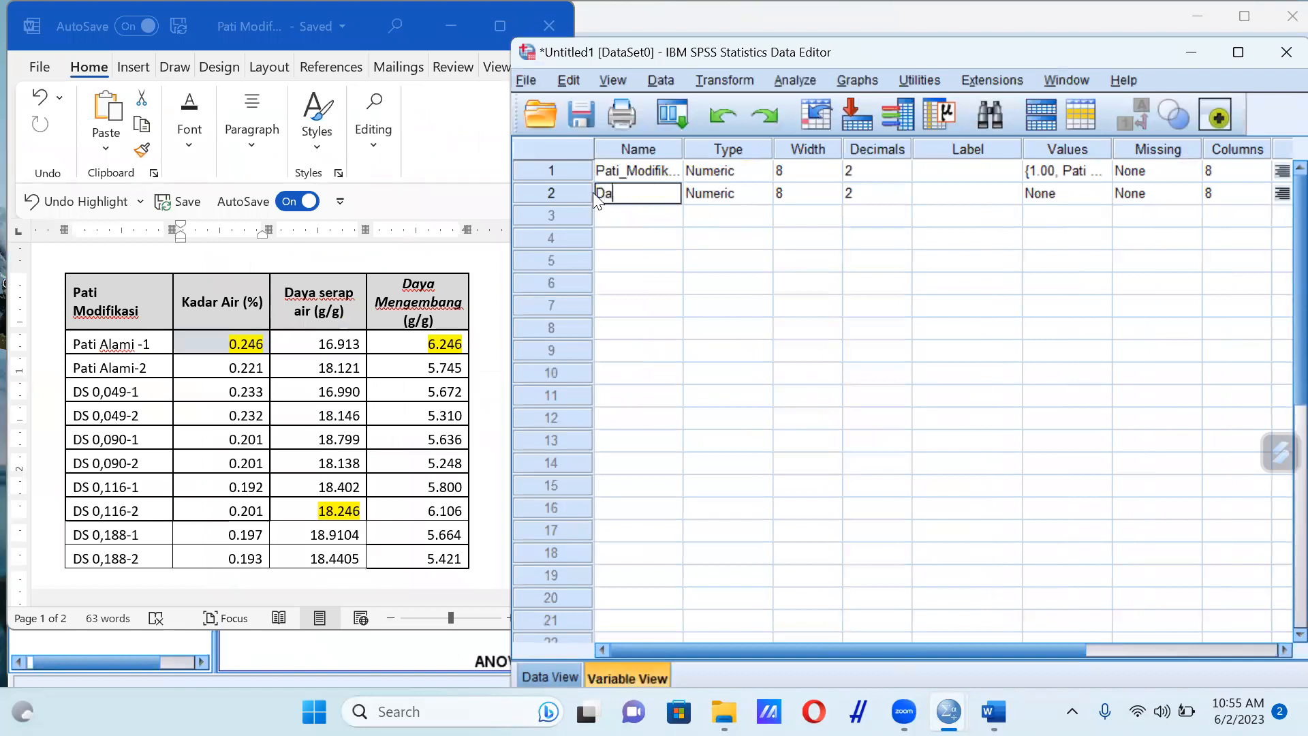
{"action": "type", "text": "ya_Serap"}
{"action": "key", "text": "Return"}
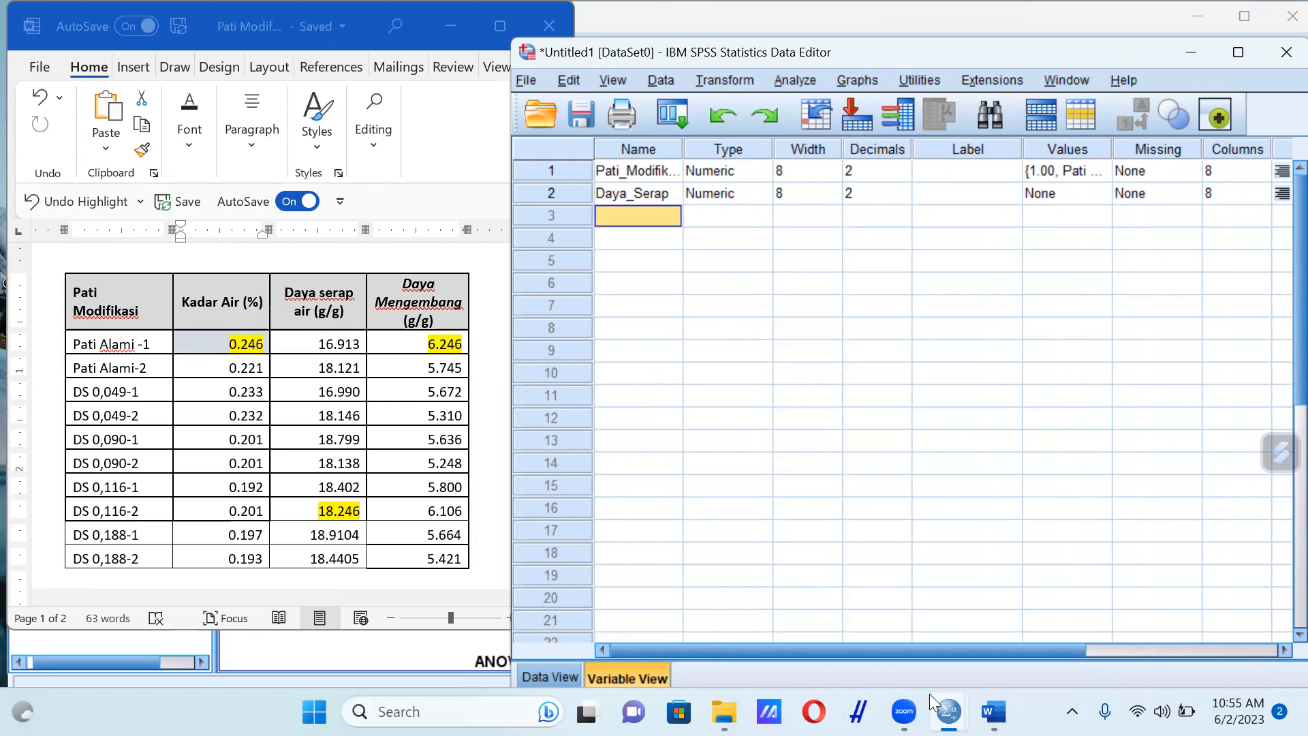
Clear the old values in rows 1 to 10 of the Daya_Serap column
{"action": "left_click_drag", "start_coordinate": [954, 647], "coordinate": [1116, 647]}
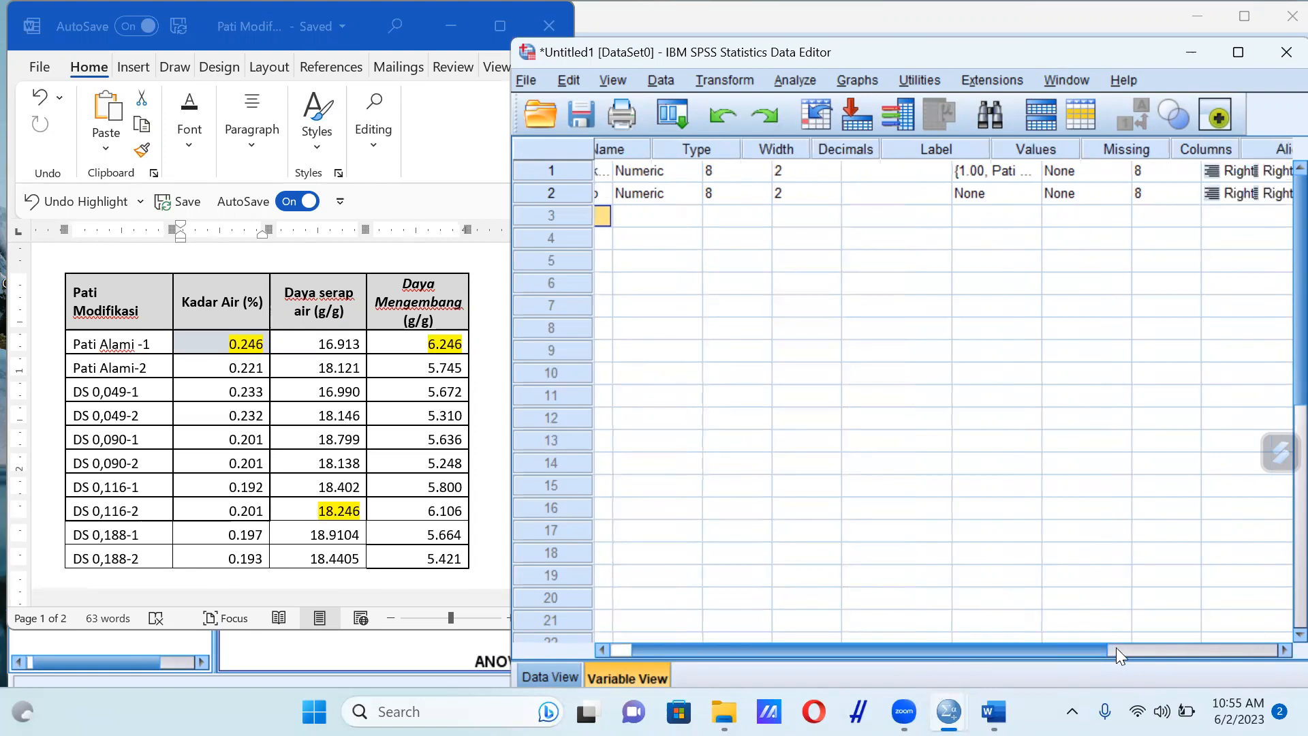
{"action": "left_click_drag", "start_coordinate": [909, 667], "coordinate": [856, 666]}
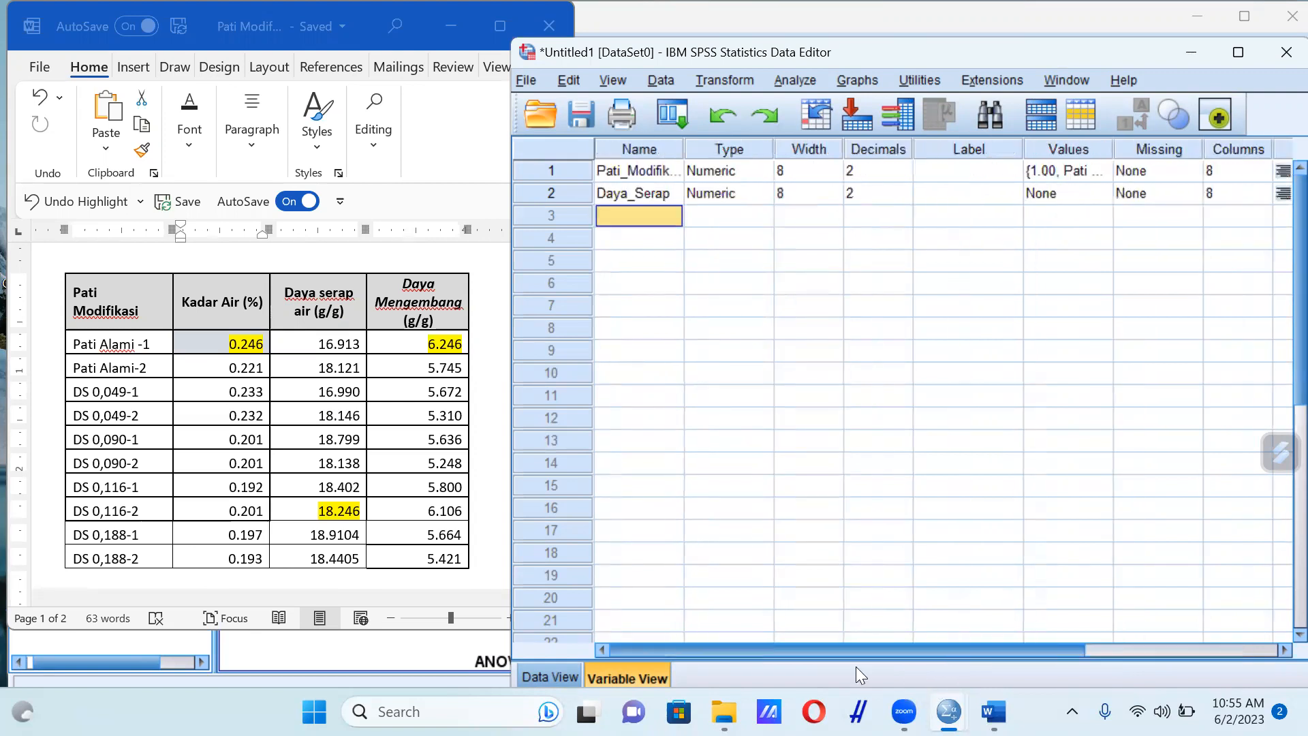
{"action": "left_click", "coordinate": [556, 679]}
{"action": "left_click_drag", "start_coordinate": [730, 215], "coordinate": [755, 418]}
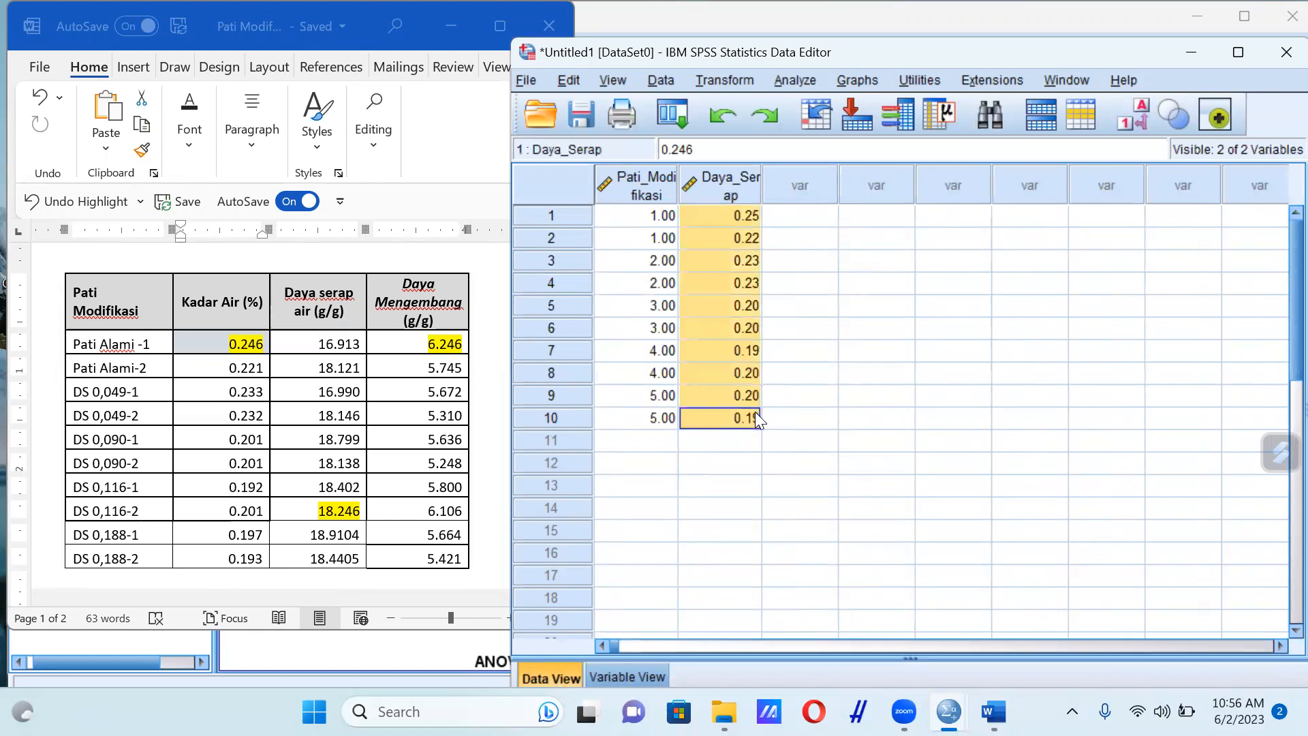
{"action": "key", "text": "Delete"}
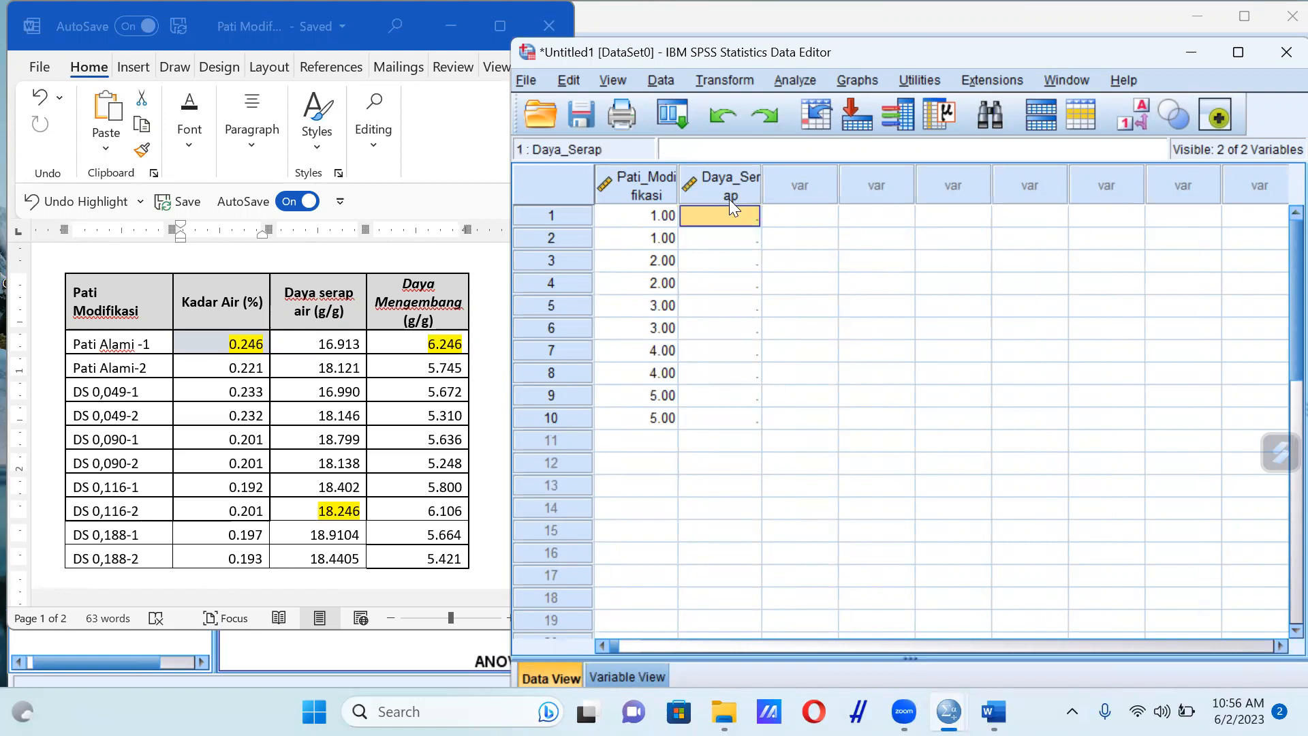
Copy all ten Daya serap air values from the Word table into rows 1 to 10 of Daya_Serap in SPSS
{"action": "left_click", "coordinate": [330, 342]}
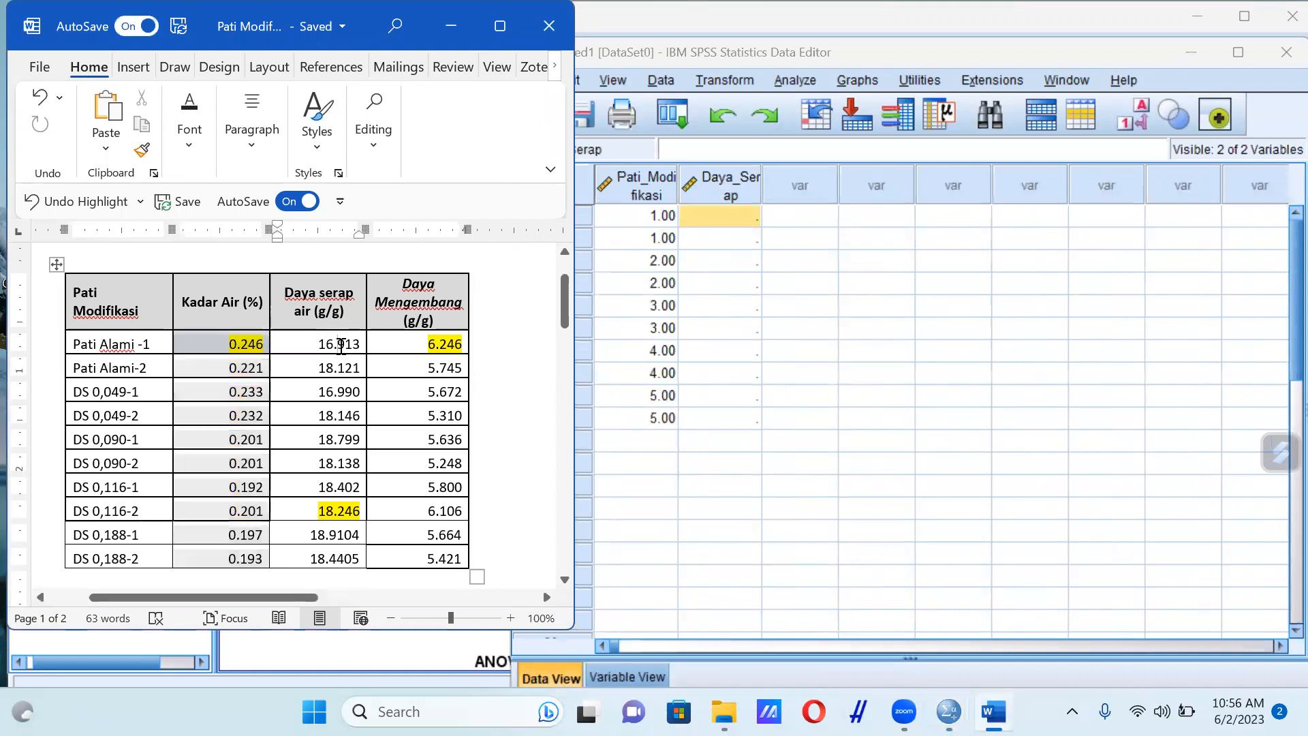
{"action": "left_click_drag", "start_coordinate": [313, 347], "coordinate": [360, 571]}
{"action": "key", "text": "ctrl+c"}
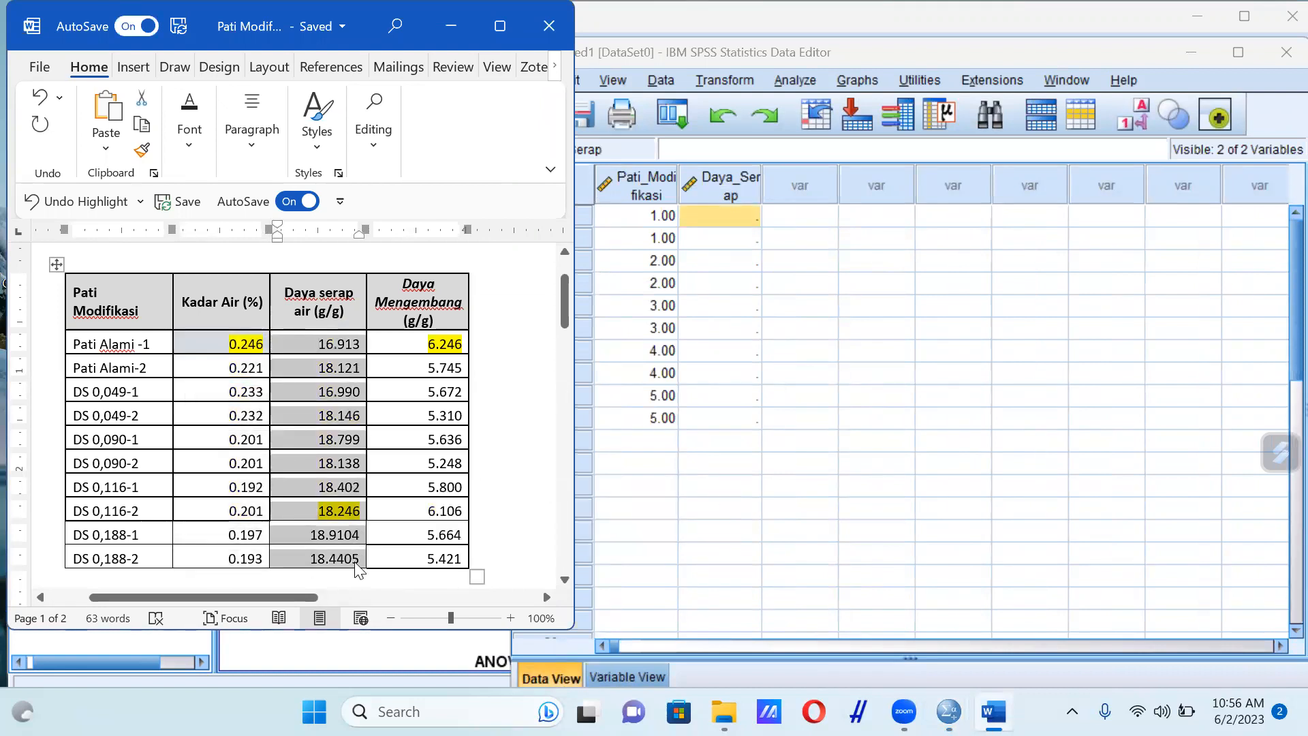
{"action": "left_click_drag", "start_coordinate": [708, 217], "coordinate": [735, 413]}
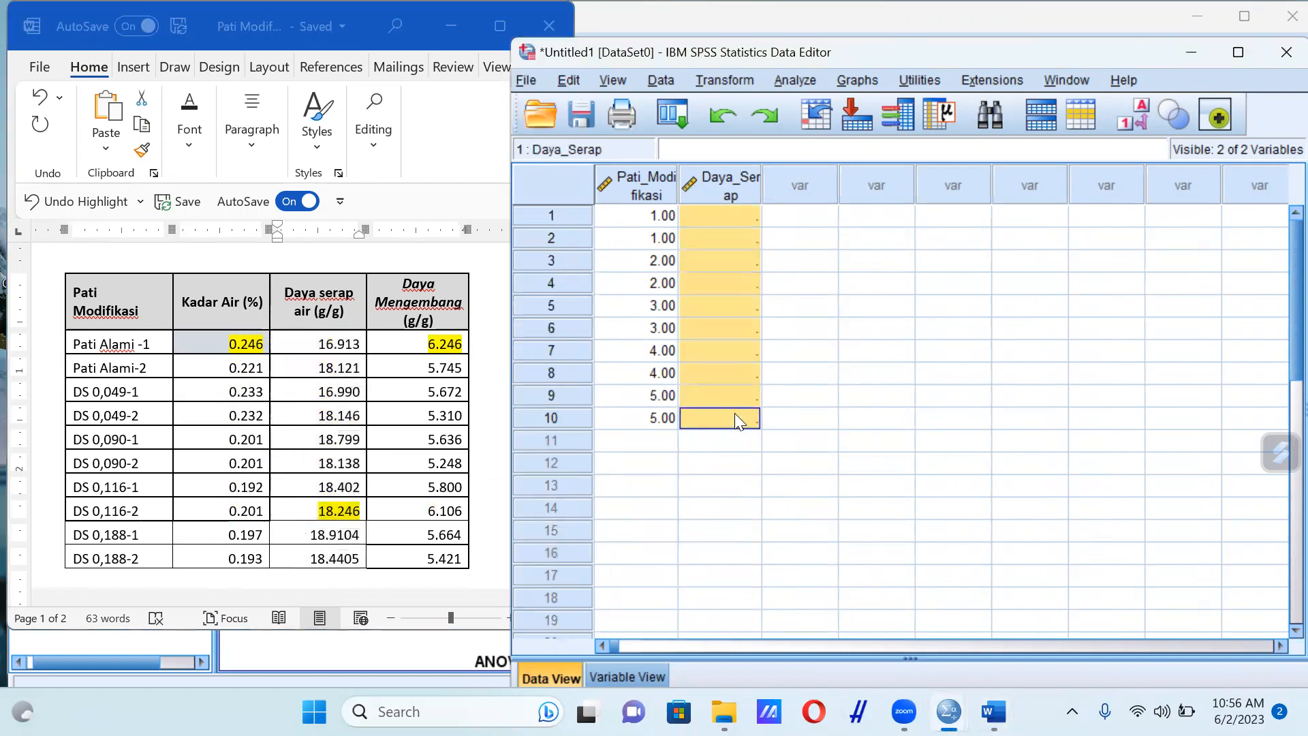
{"action": "key", "text": "ctrl+v"}
Run a One-Way ANOVA with Daya_Serap as dependent and Pati_Modifikasi as factor, keeping the previous Duncan and descriptive settings
{"action": "left_click", "coordinate": [796, 80]}
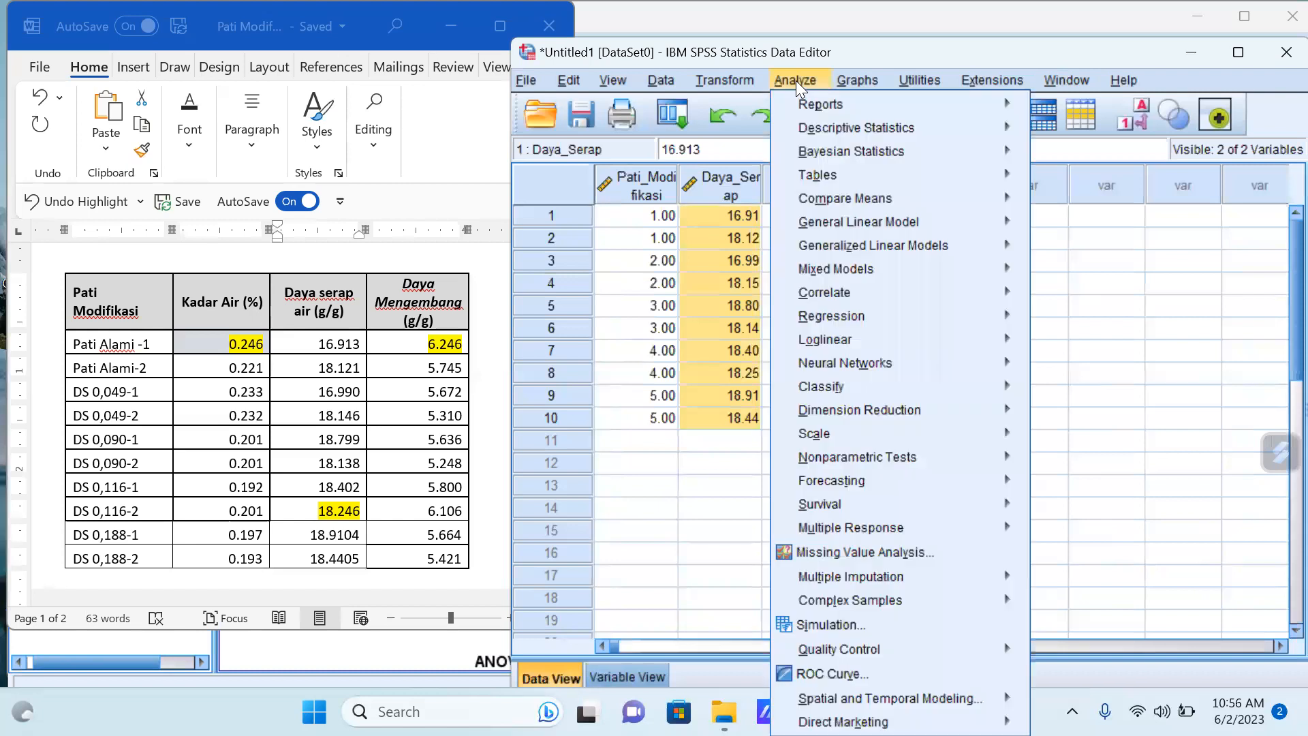
{"action": "mouse_move", "coordinate": [1000, 202]}
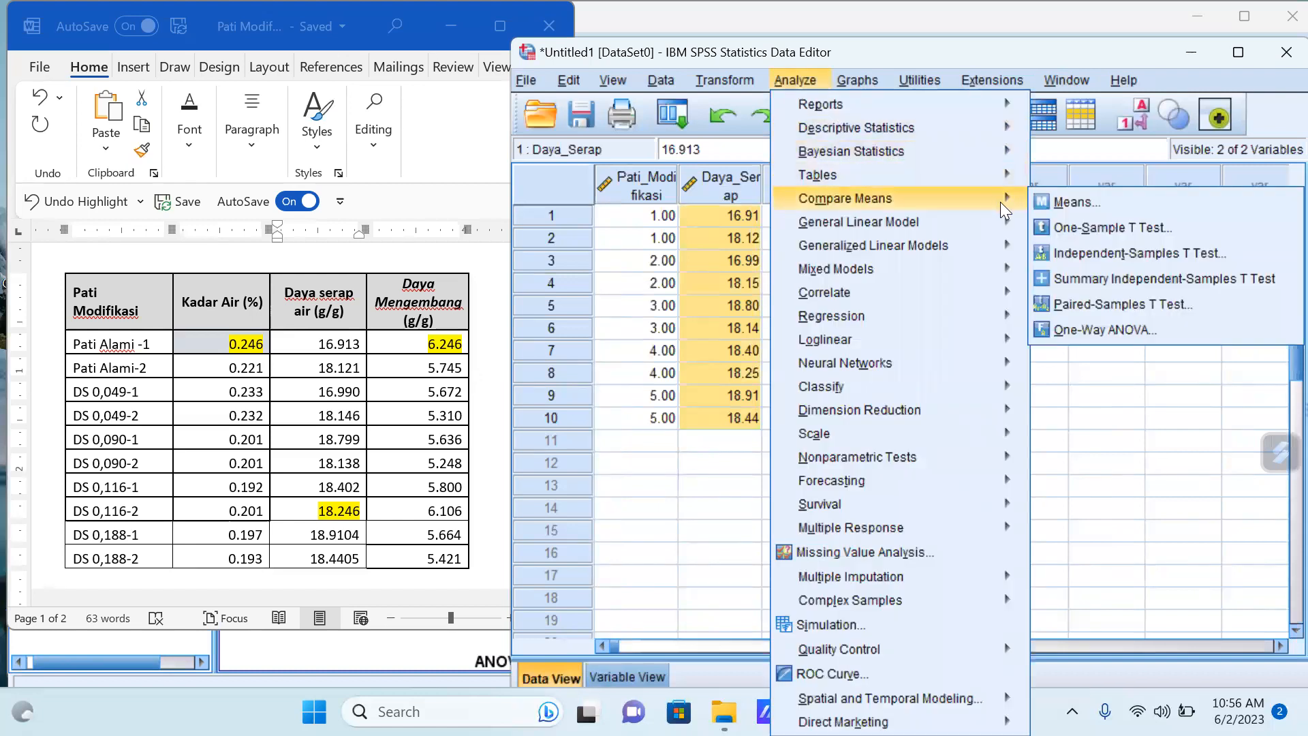
{"action": "left_click", "coordinate": [1090, 330]}
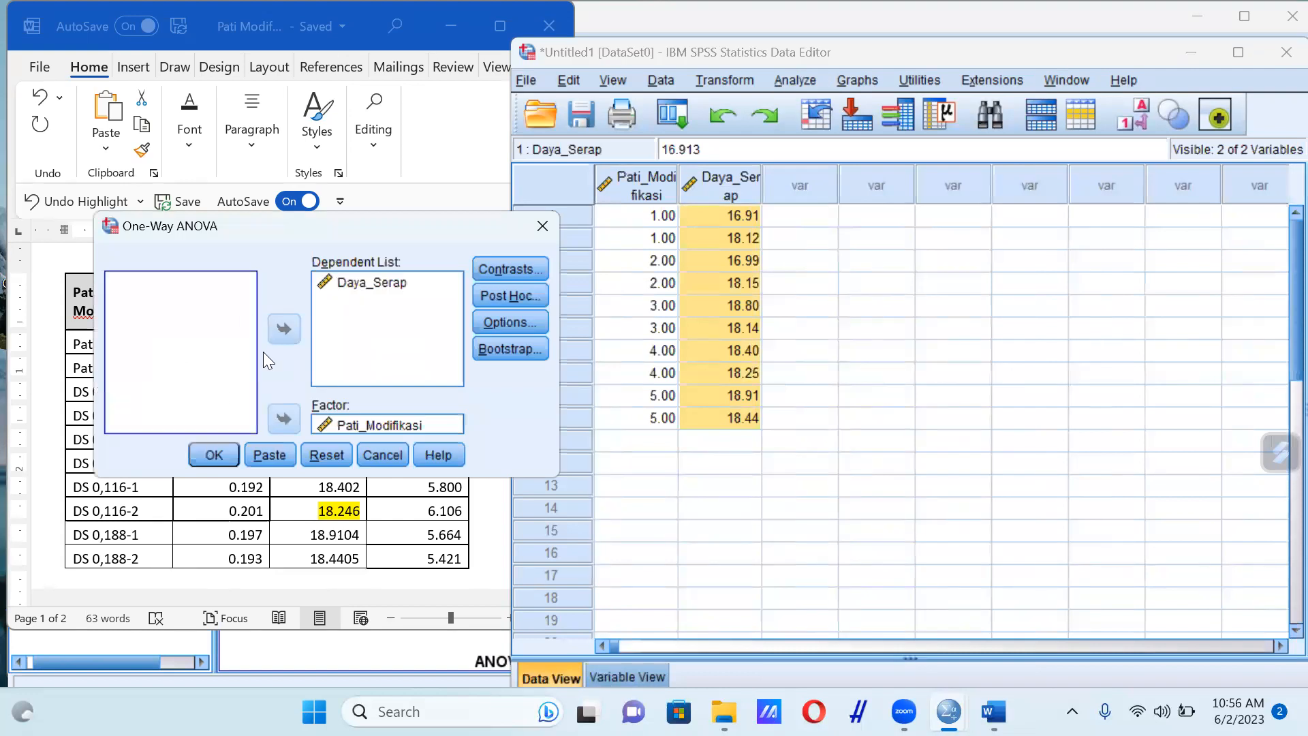
{"action": "left_click", "coordinate": [210, 454]}
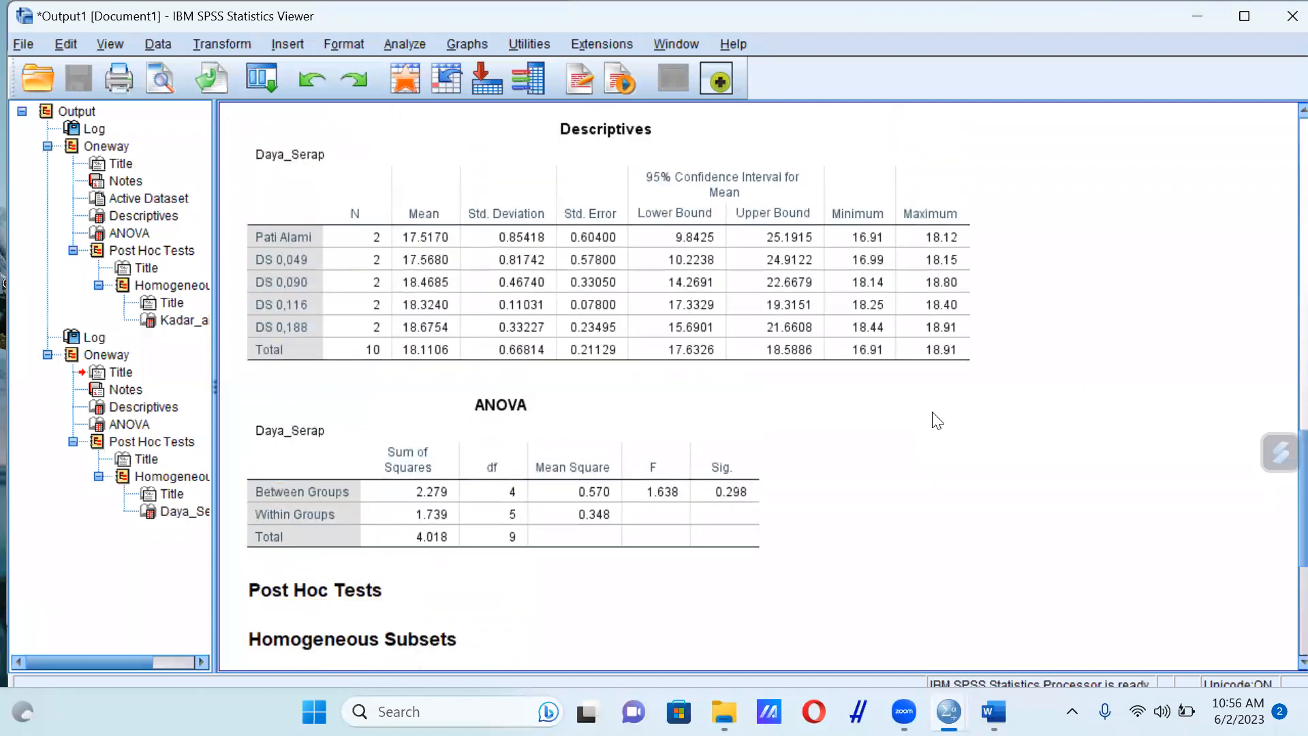
Review the Duncan homogeneous subsets for Daya_Serap and return to the dataset in the Data Editor
{"action": "scroll", "coordinate": [938, 421], "scroll_direction": "down", "scroll_amount": 5}
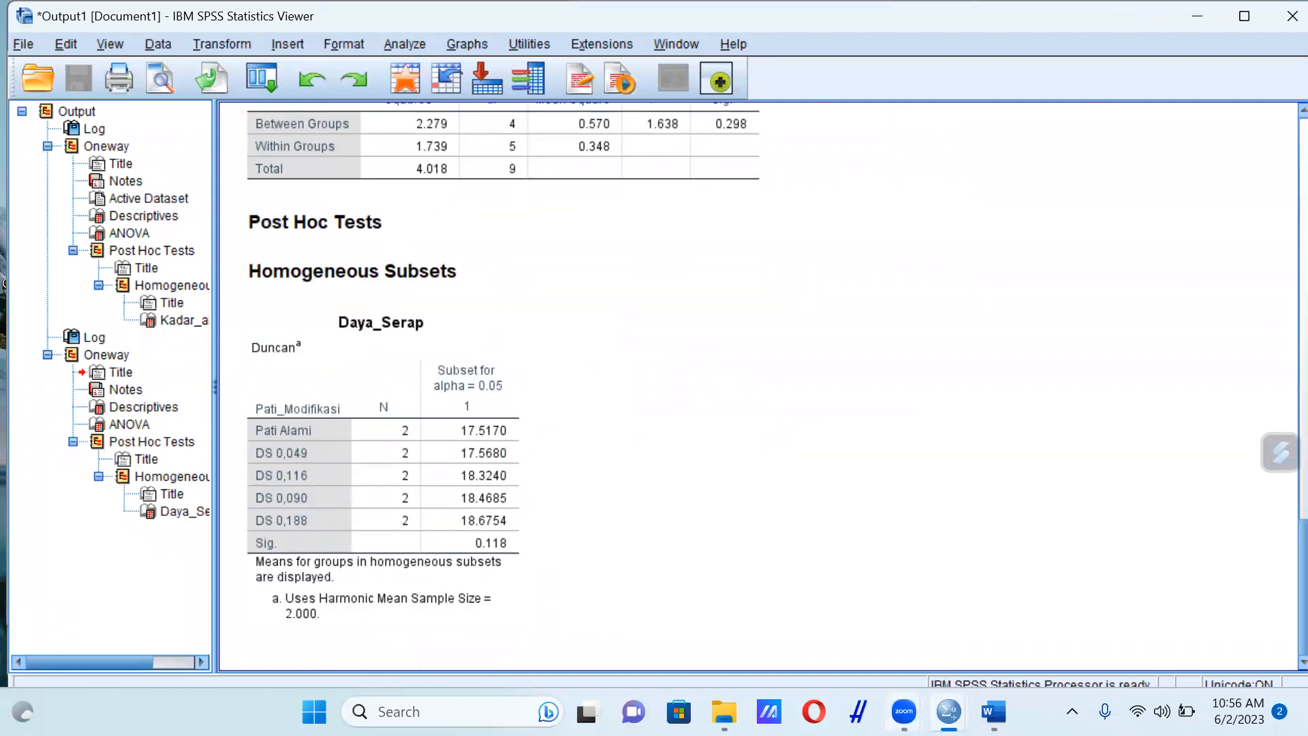
{"action": "mouse_move", "coordinate": [994, 712]}
{"action": "mouse_move", "coordinate": [949, 711]}
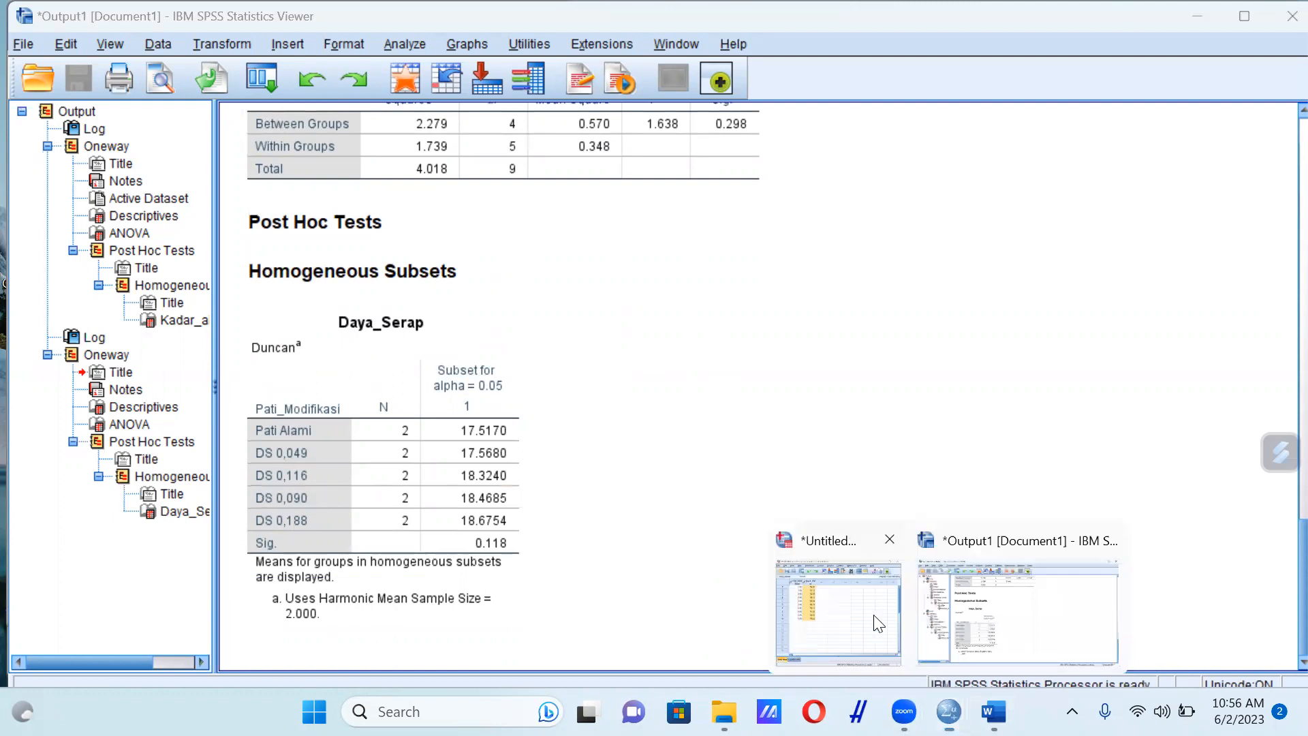
{"action": "left_click", "coordinate": [871, 540]}
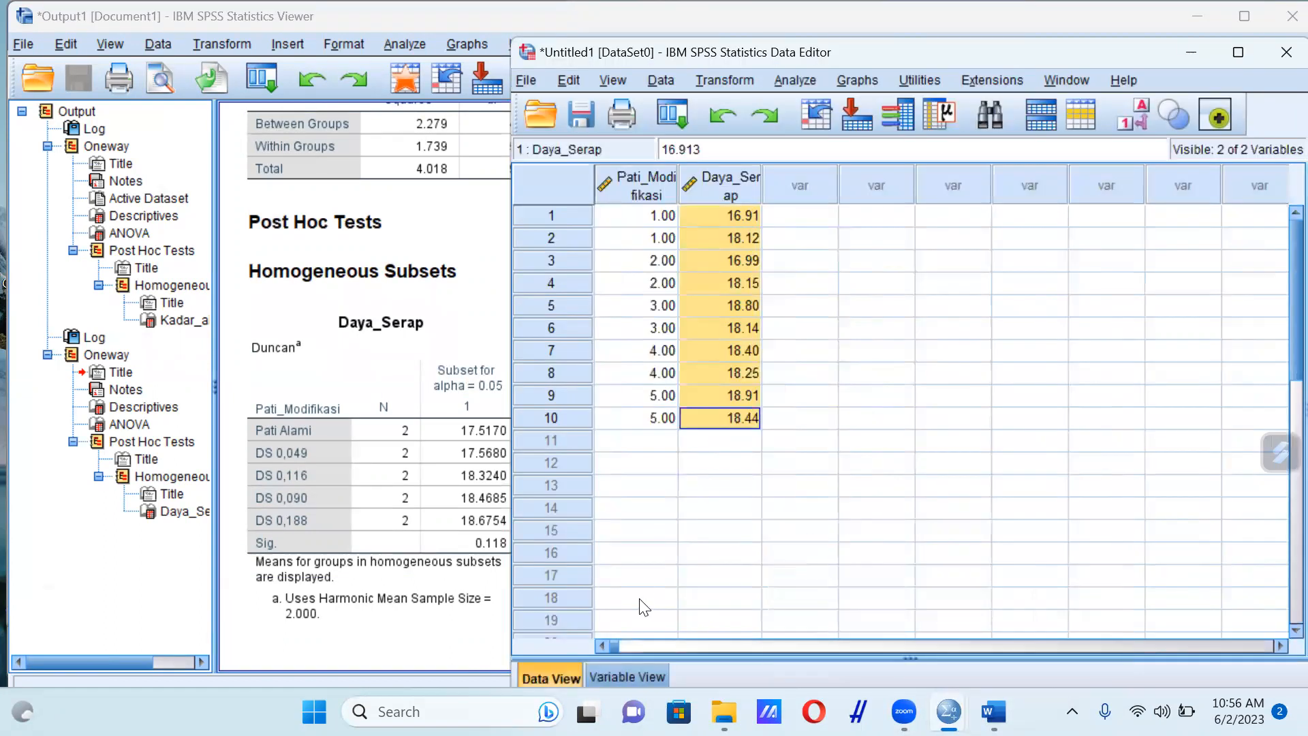
Rename the second variable from Daya_Serap to Daya_Mengembang in the variable definitions
{"action": "left_click", "coordinate": [631, 675]}
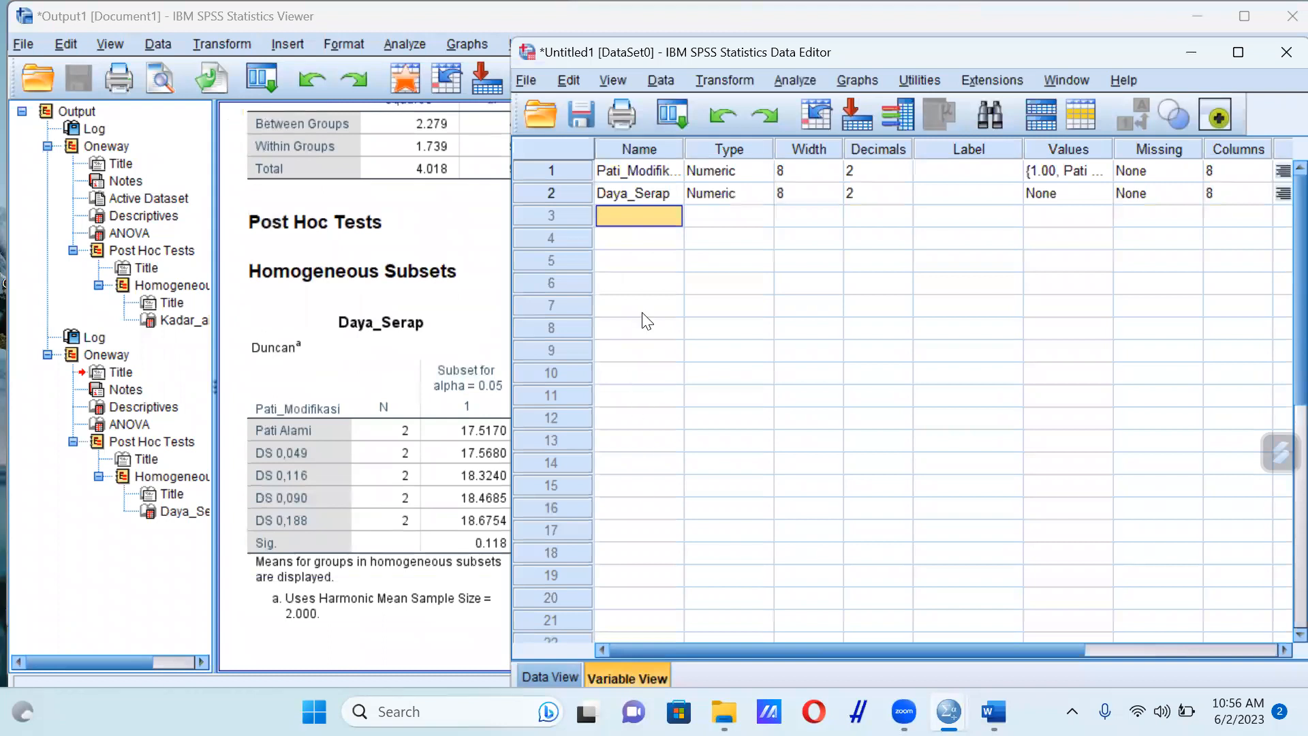
{"action": "double_click", "coordinate": [647, 190]}
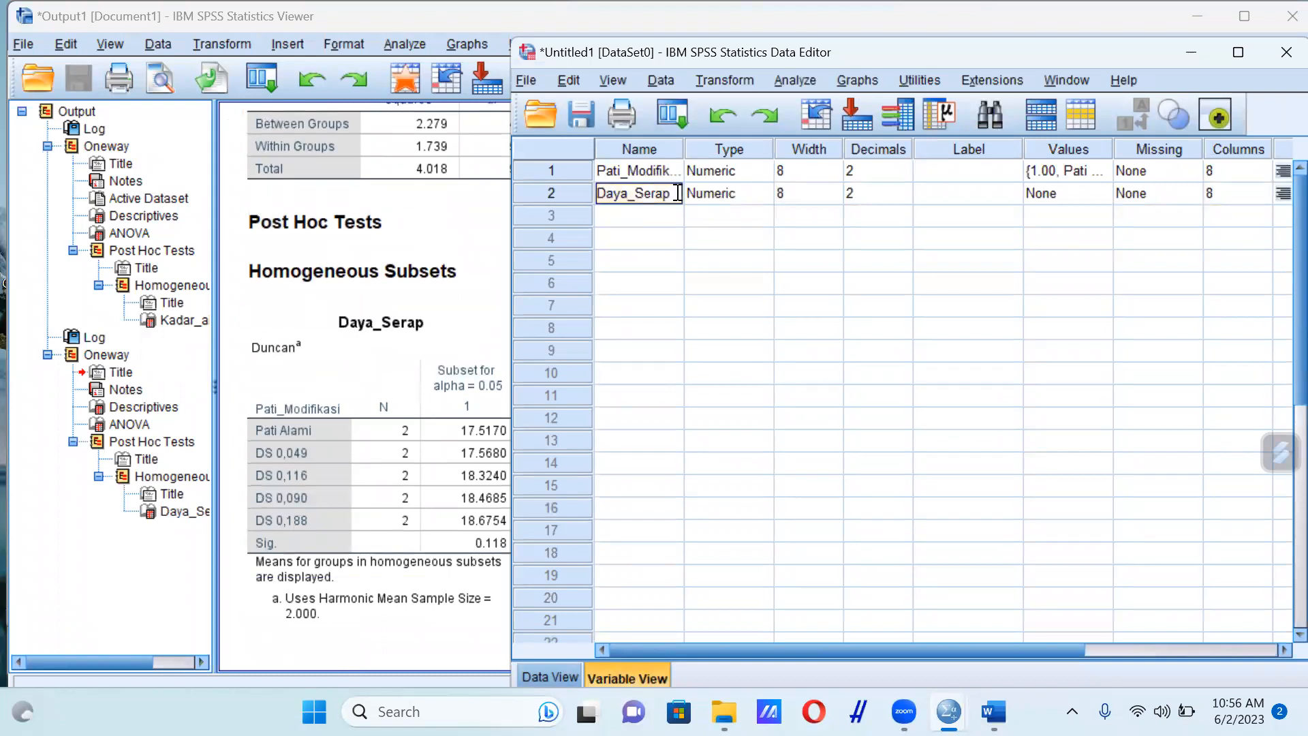
{"action": "left_click_drag", "start_coordinate": [675, 194], "coordinate": [592, 192]}
{"action": "type", "text": "Daya_Mengembang"}
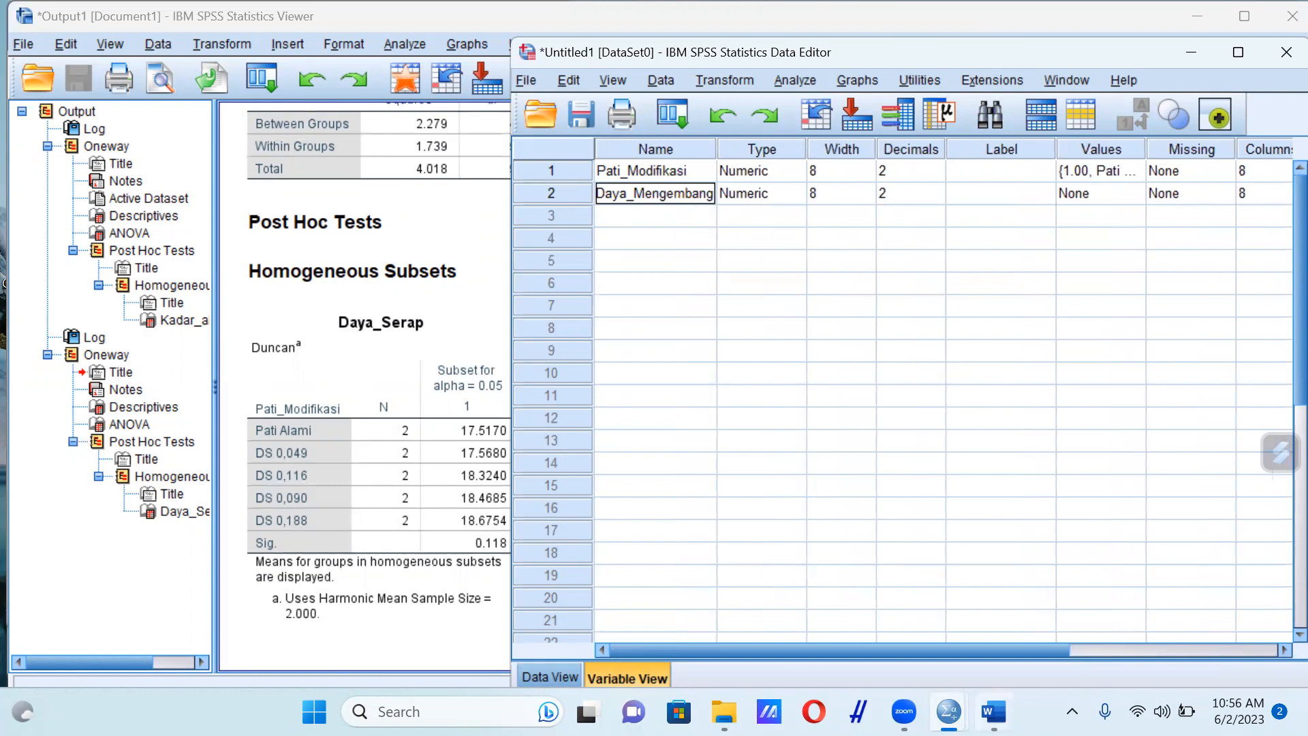
{"action": "left_click", "coordinate": [994, 712]}
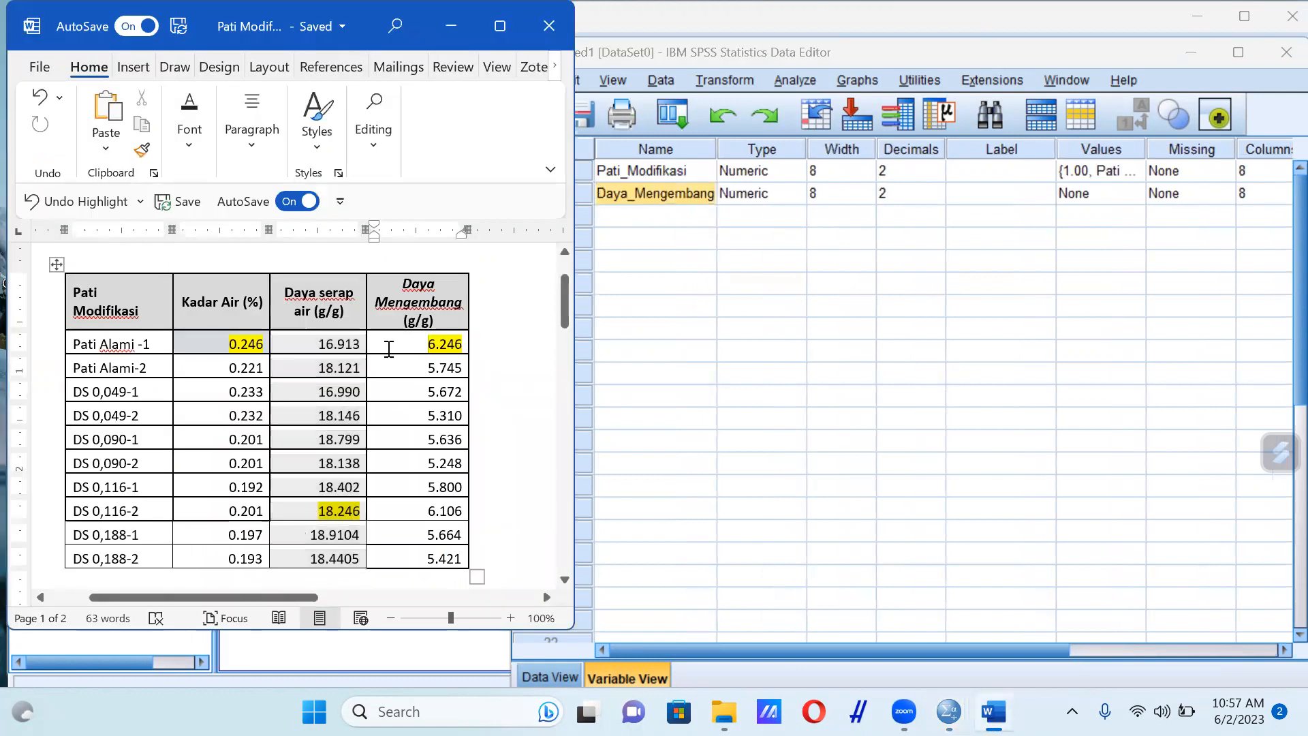
{"action": "key", "text": "Return"}
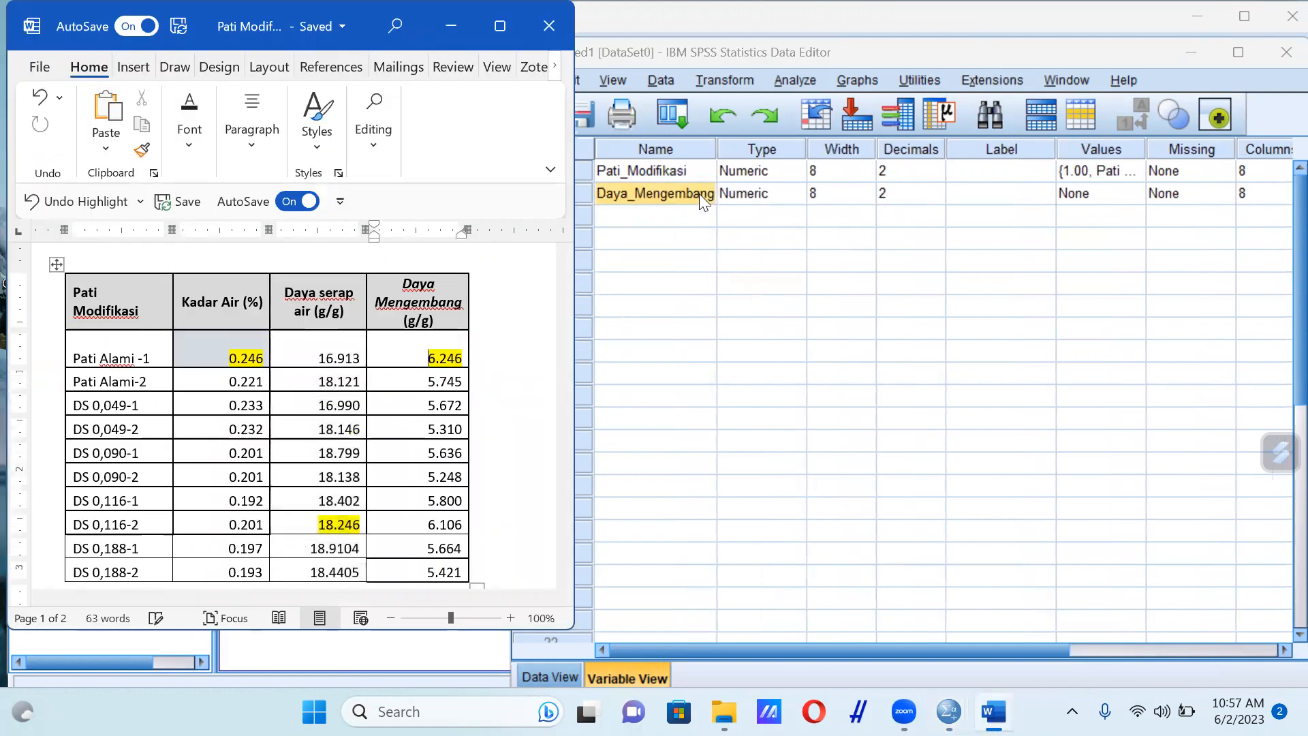
{"action": "left_click", "coordinate": [699, 194]}
{"action": "key", "text": "Down"}
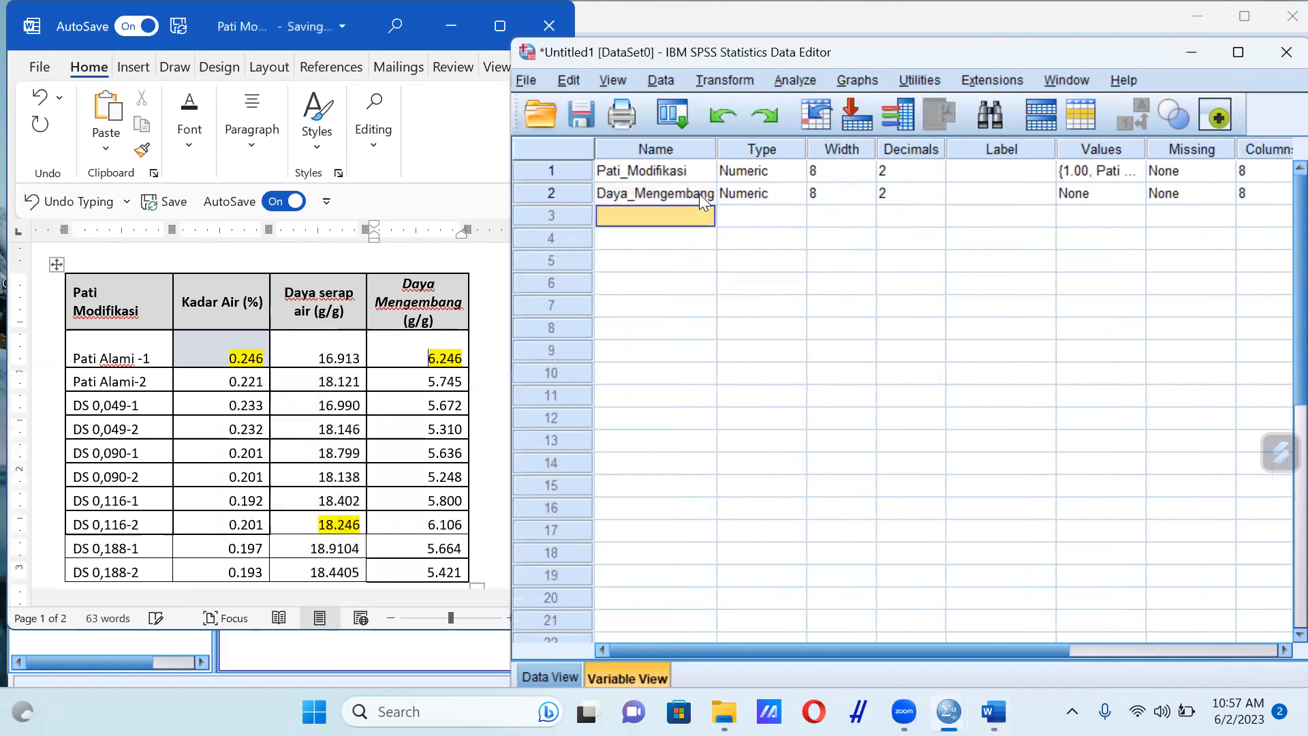
{"action": "left_click", "coordinate": [480, 305]}
{"action": "key", "text": "ctrl+z"}
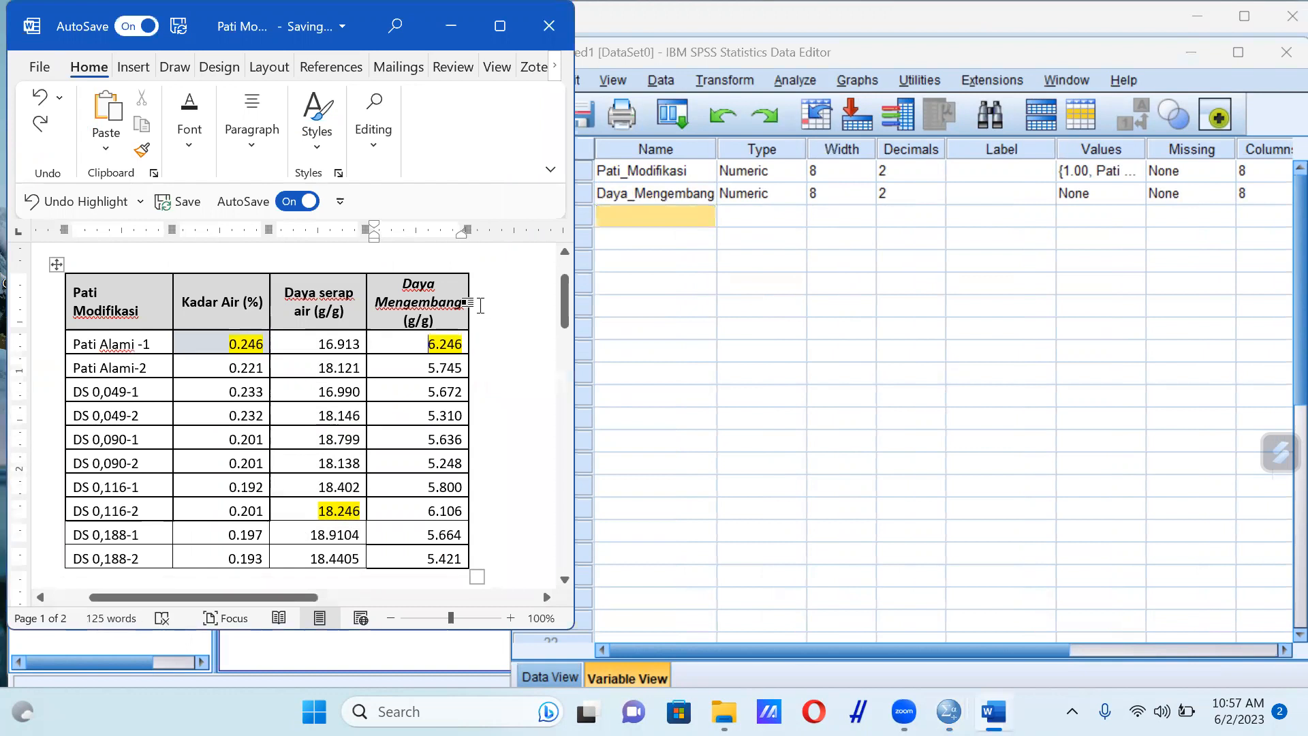
Clear the old values in rows 1 to 10 of the Daya_Mengembang column in the SPSS dataset
{"action": "left_click", "coordinate": [693, 217]}
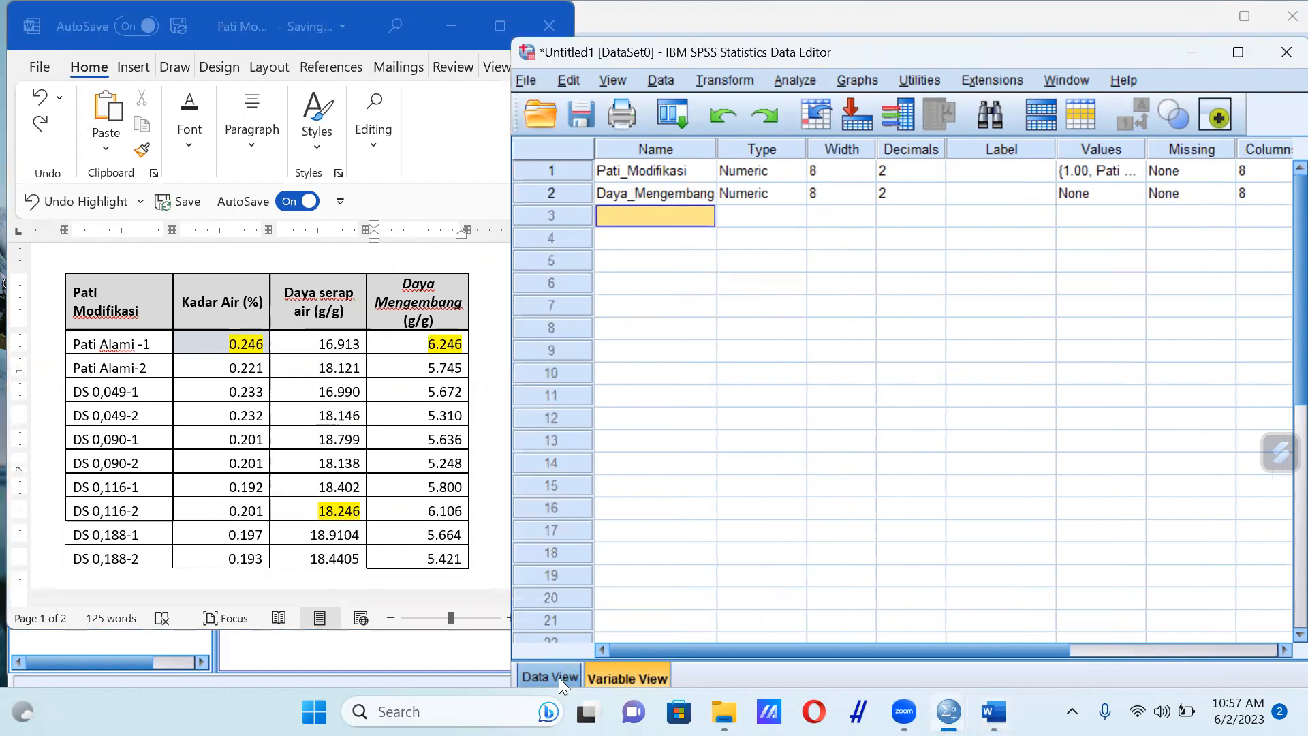
{"action": "left_click", "coordinate": [559, 679]}
{"action": "left_click", "coordinate": [725, 229]}
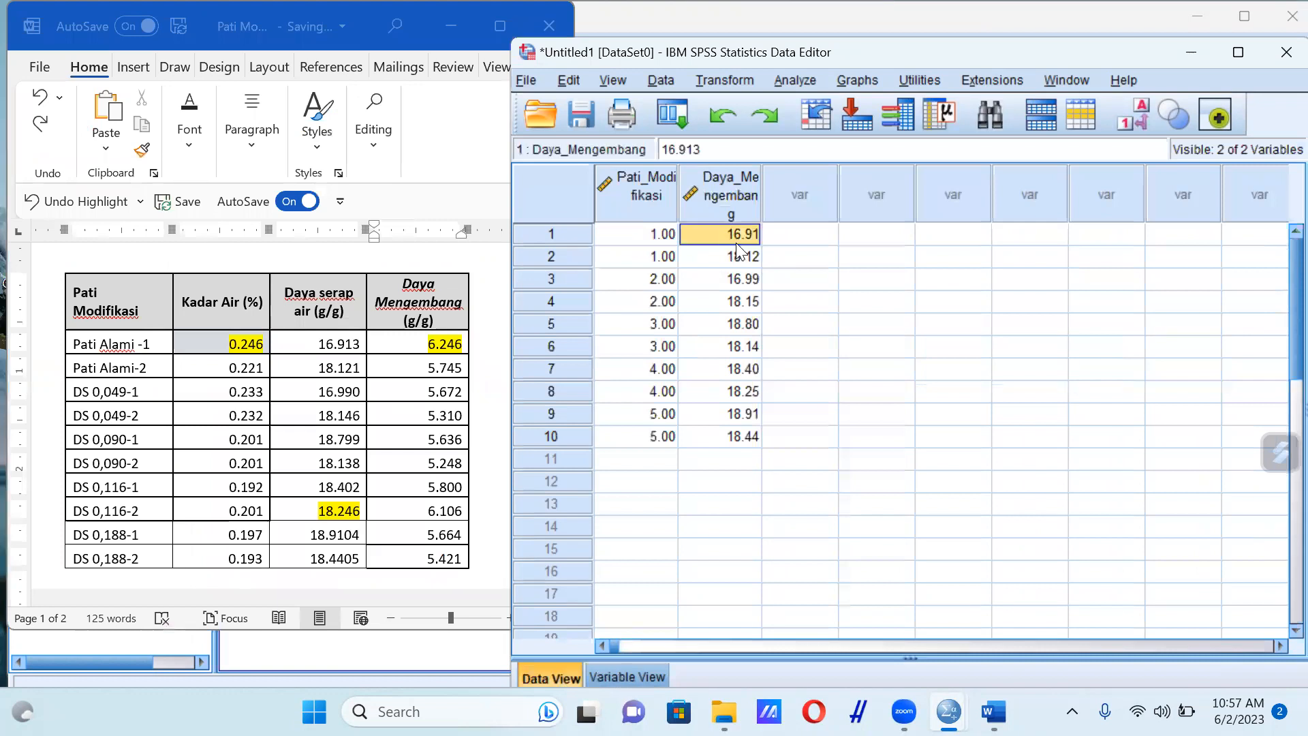
{"action": "left_click", "coordinate": [753, 442], "text": "shift"}
{"action": "key", "text": "Delete"}
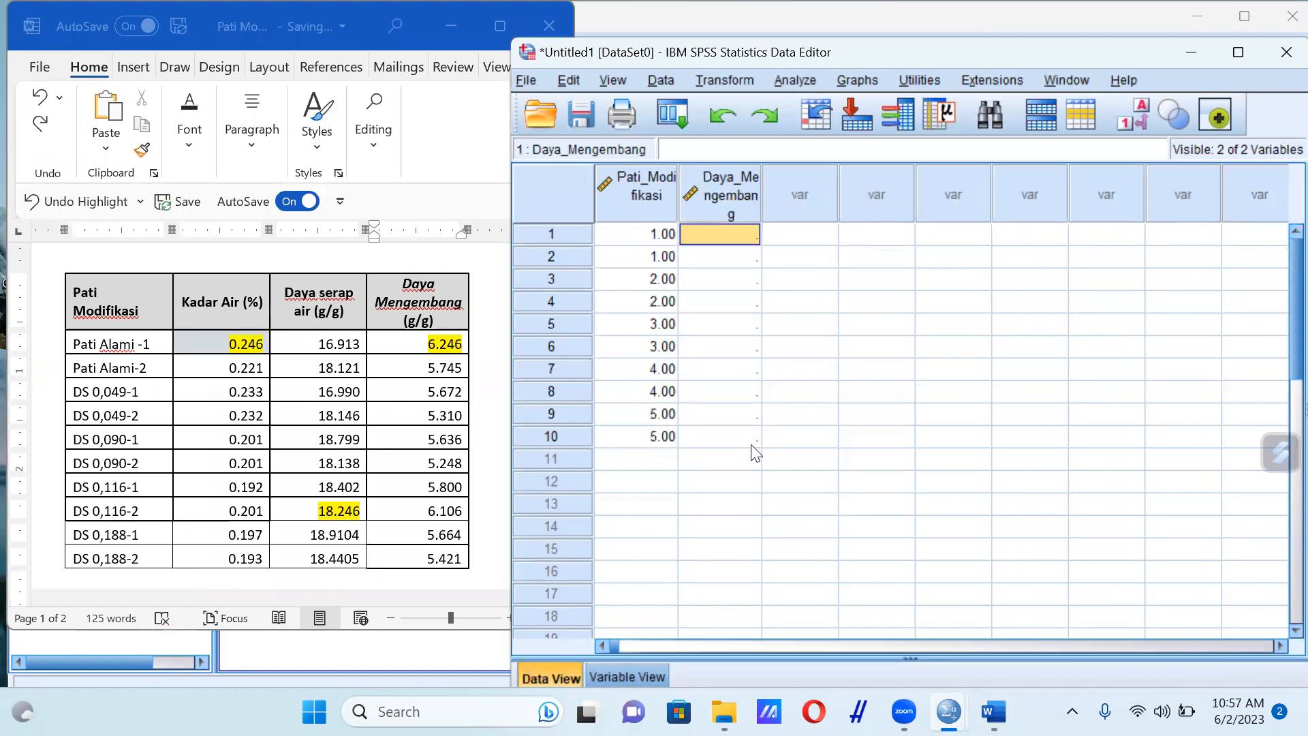
Copy all ten Daya Mengembang values from the Word table into rows 1 to 10 of Daya_Mengembang in SPSS
{"action": "left_click", "coordinate": [465, 410]}
{"action": "left_click_drag", "start_coordinate": [450, 344], "coordinate": [453, 555]}
{"action": "key", "text": "ctrl+c"}
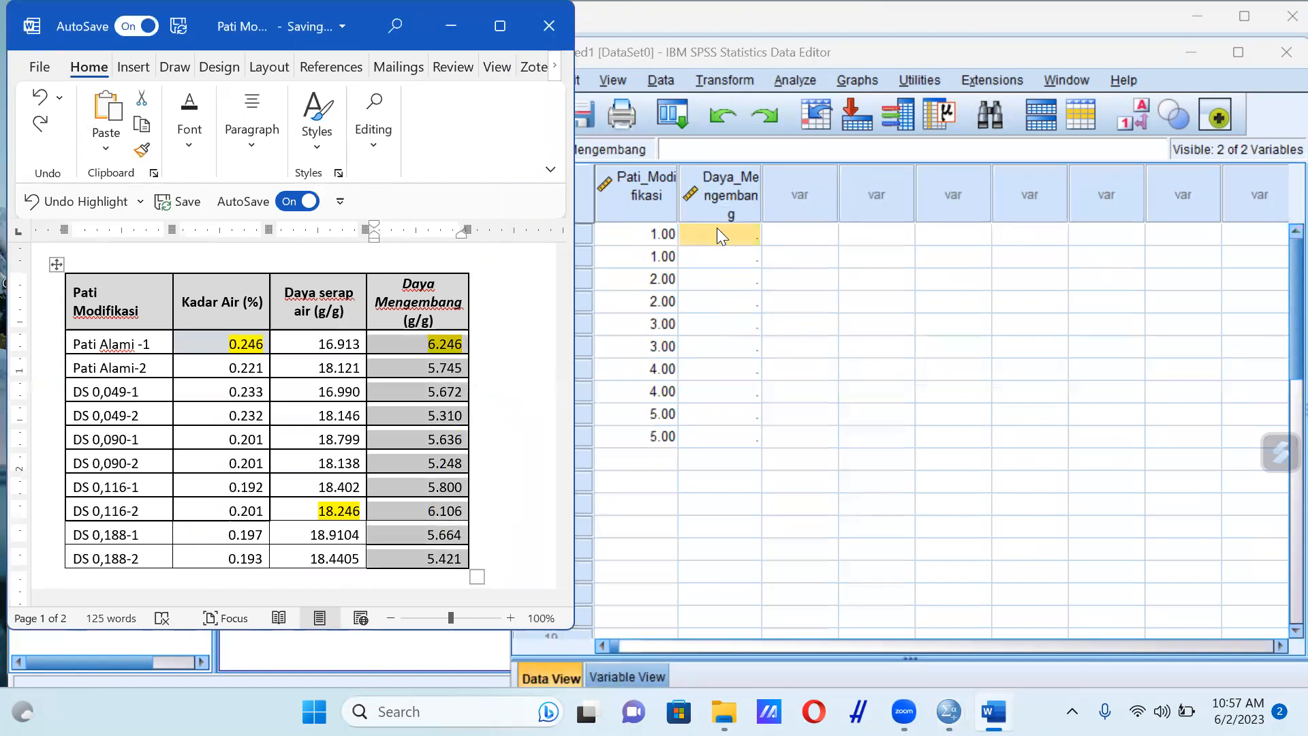
{"action": "left_click_drag", "start_coordinate": [722, 234], "coordinate": [743, 439]}
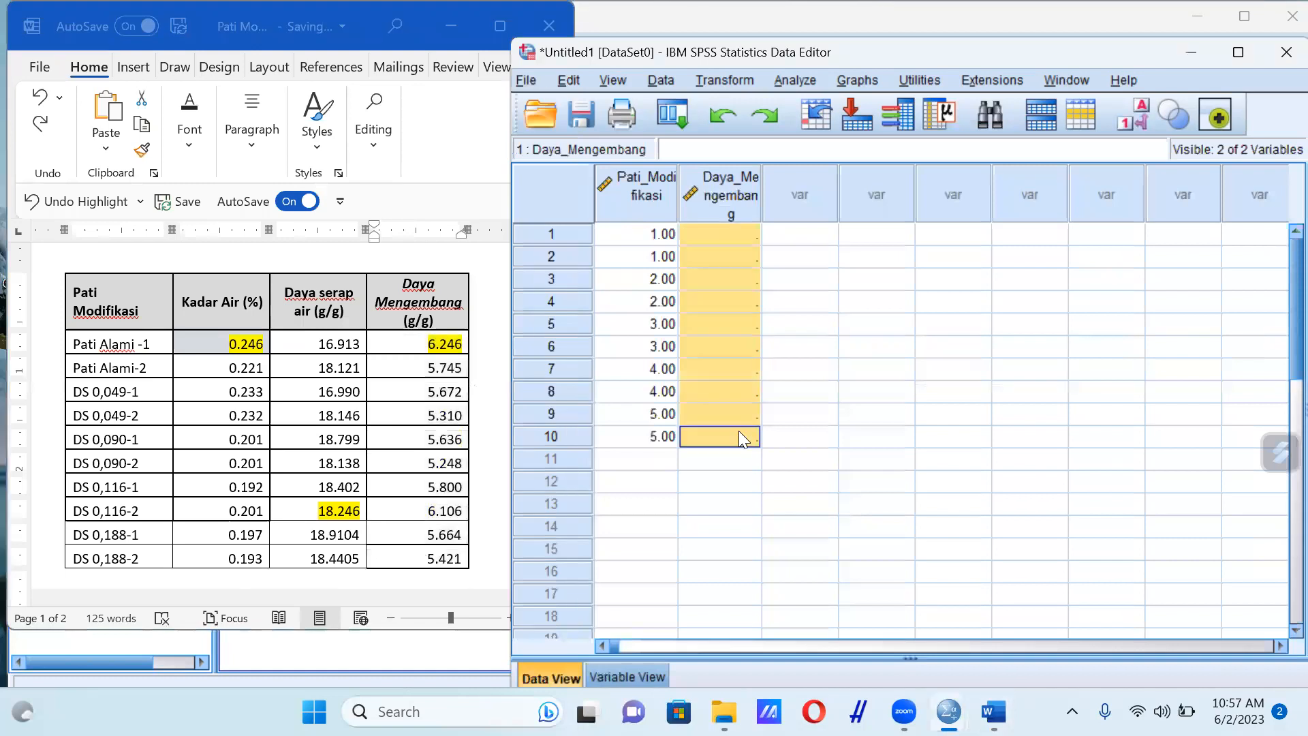
{"action": "key", "text": "ctrl+v"}
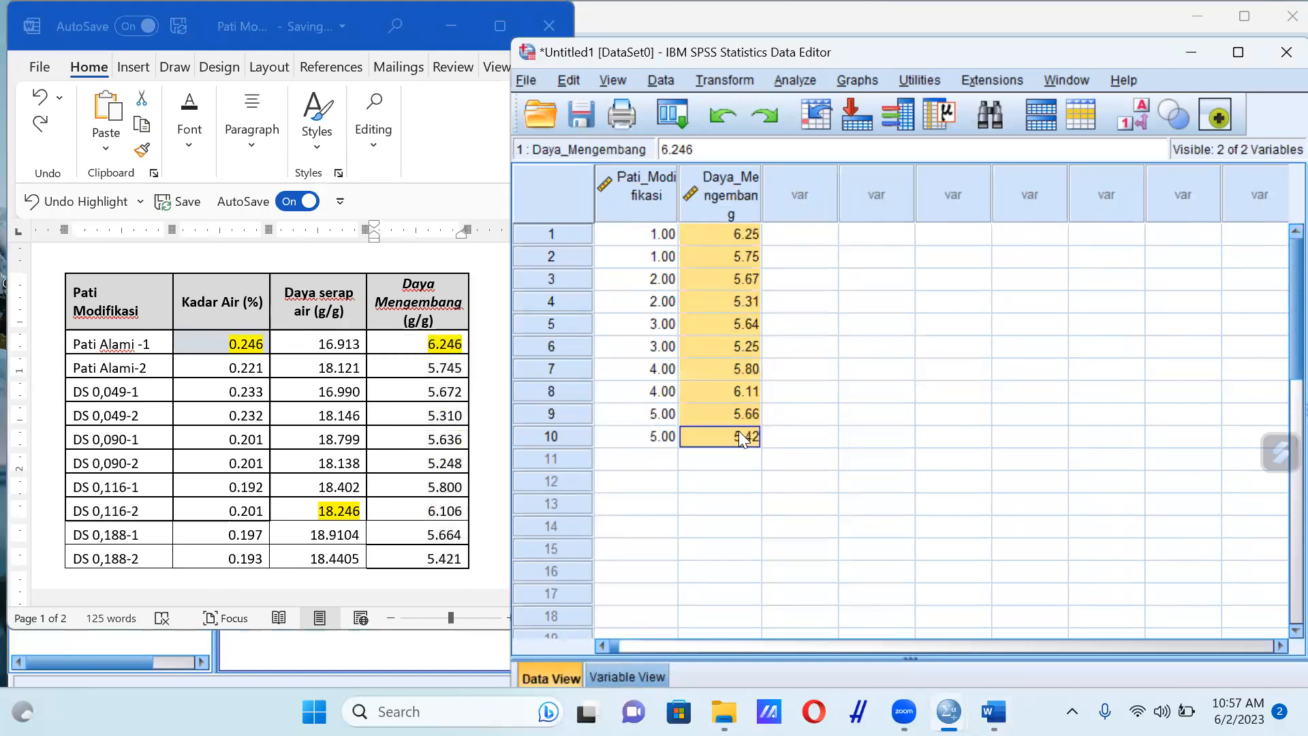
Run a One-Way ANOVA with Daya_Mengembang as dependent and Pati_Modifikasi as factor, keeping the previous Duncan and descriptive settings
{"action": "left_click", "coordinate": [796, 82]}
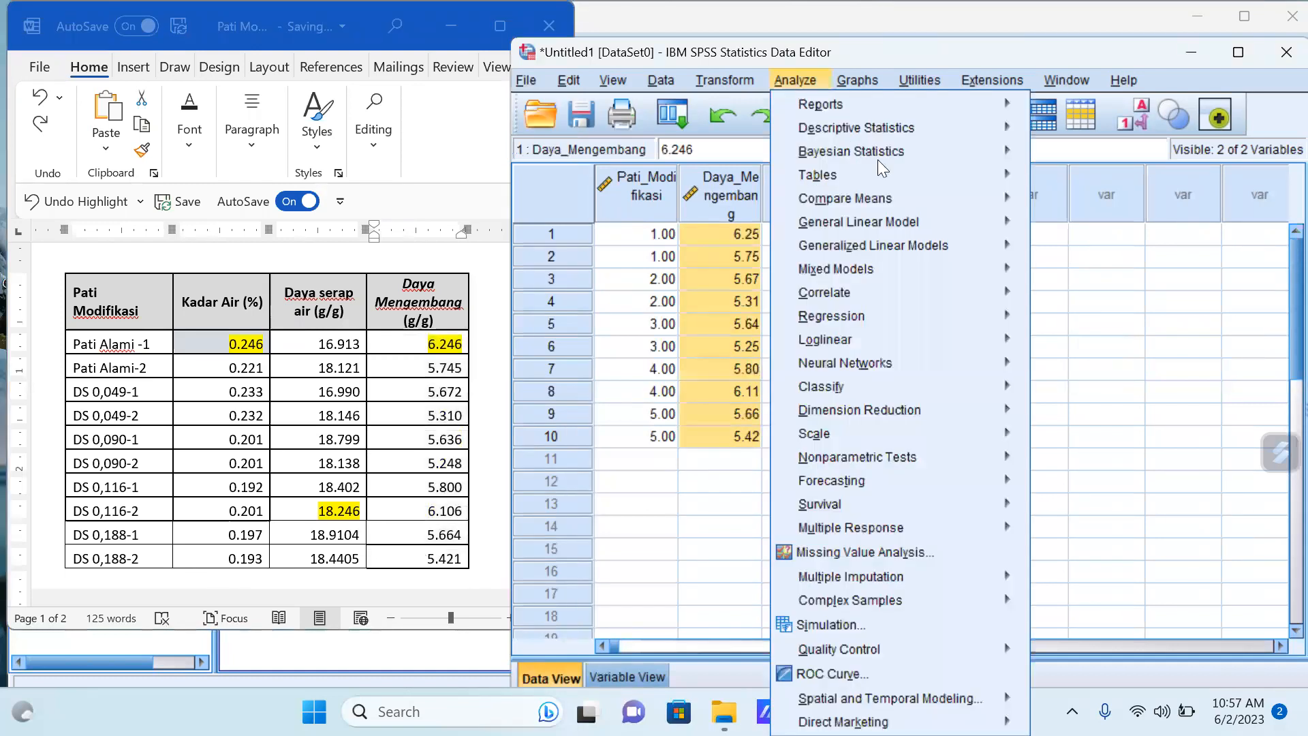
{"action": "mouse_move", "coordinate": [886, 198]}
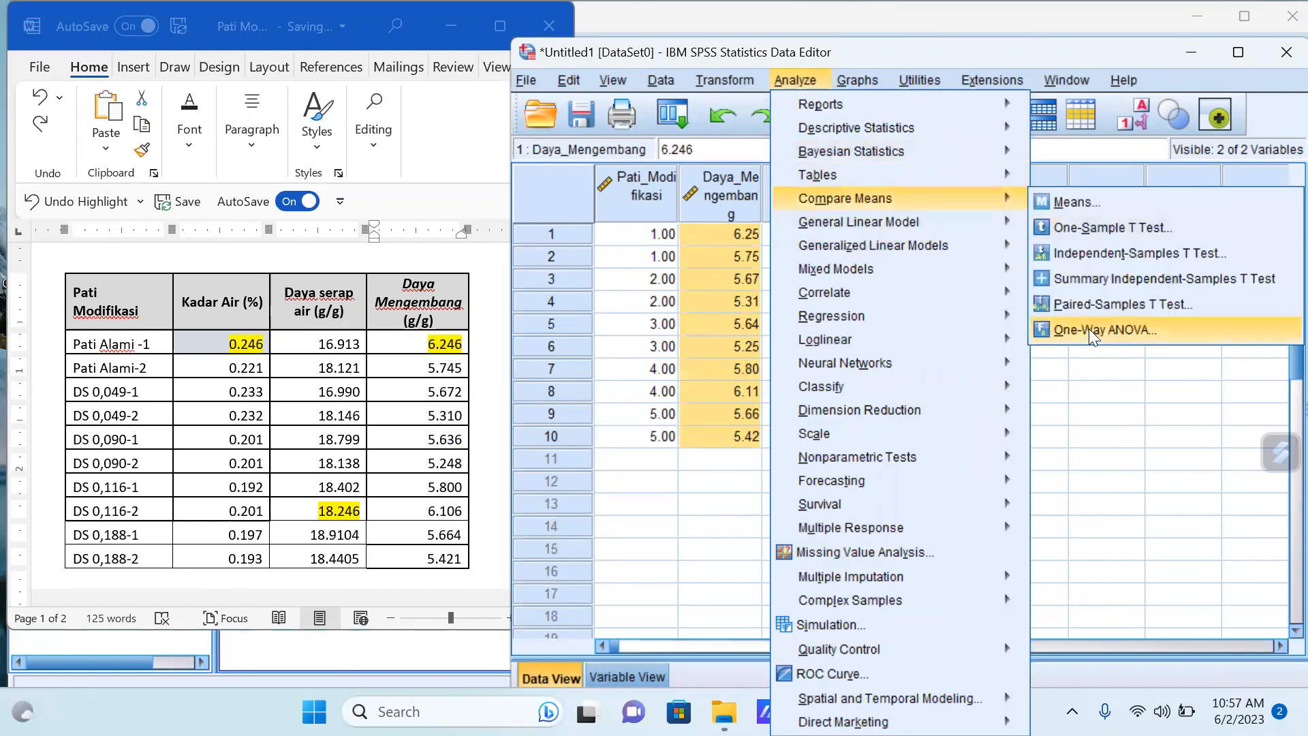
{"action": "left_click", "coordinate": [1090, 331]}
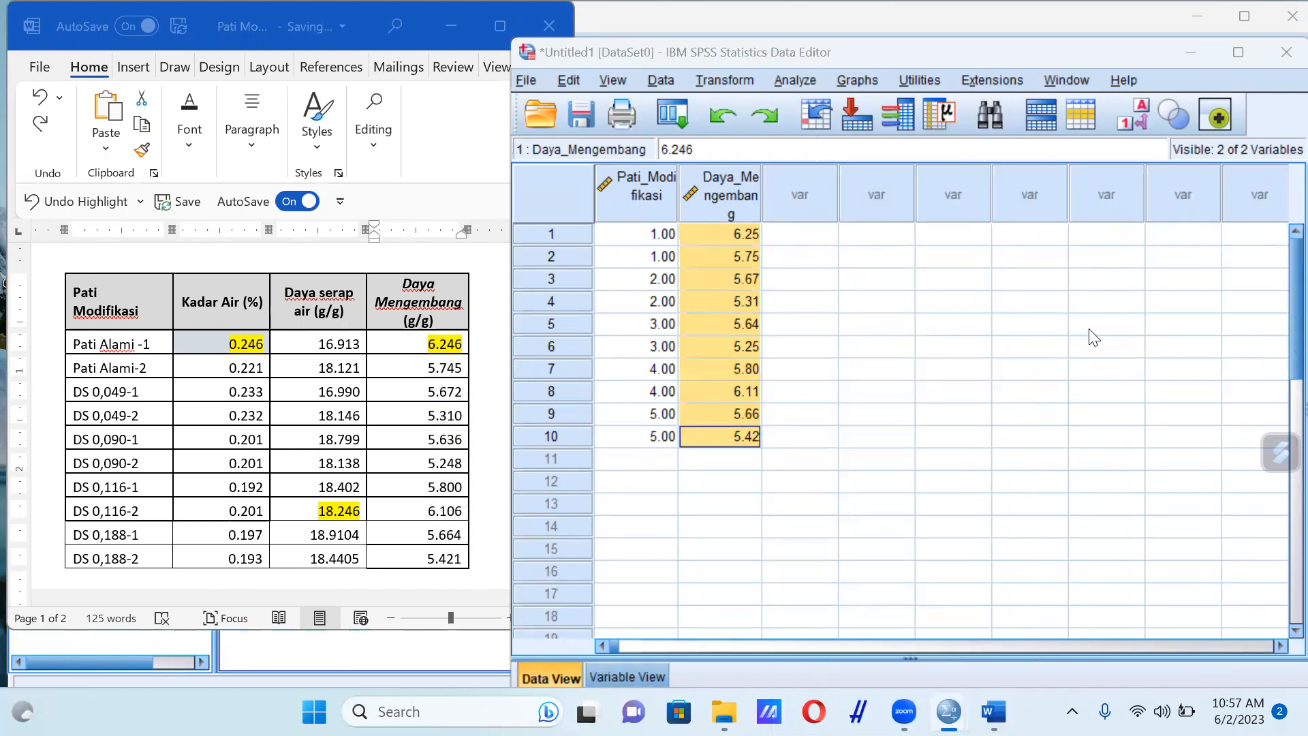
{"action": "left_click", "coordinate": [210, 450]}
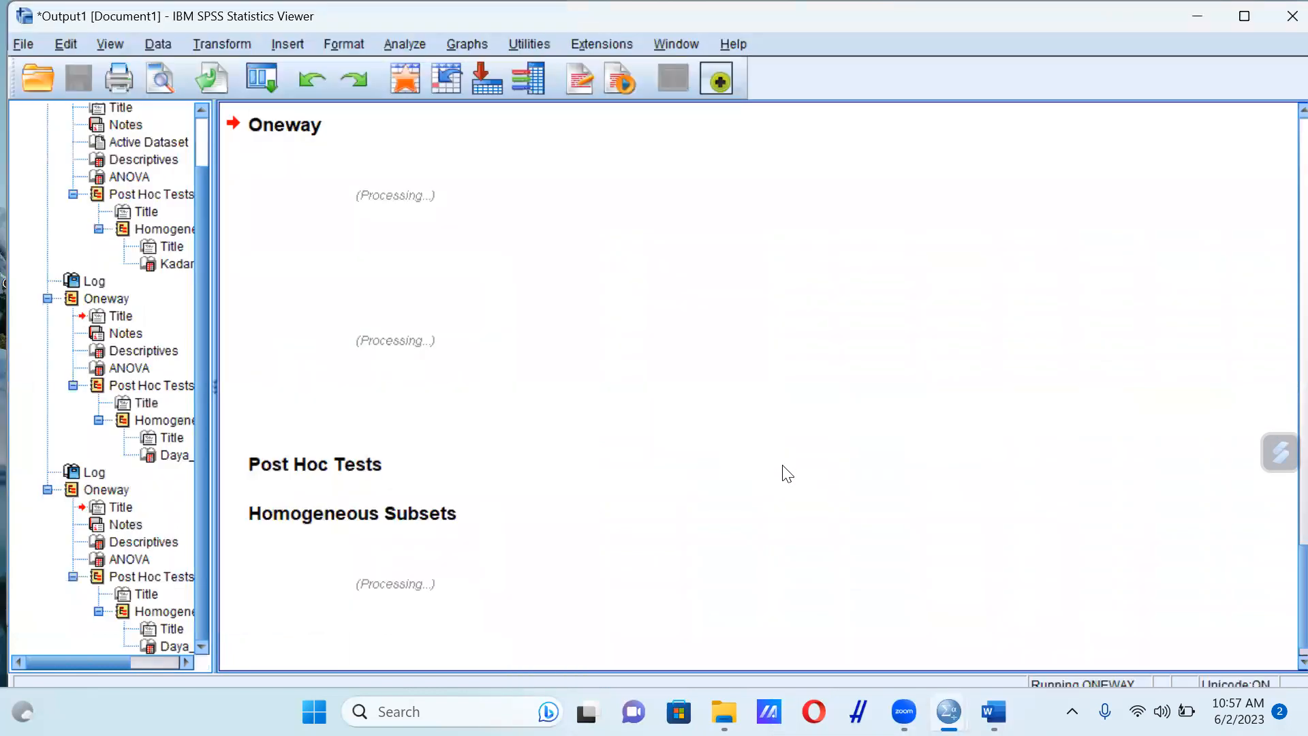
Review the Duncan homogeneous subsets for Daya_Mengembang and return to the start of the output
{"action": "scroll", "coordinate": [787, 473], "scroll_direction": "down", "scroll_amount": 1}
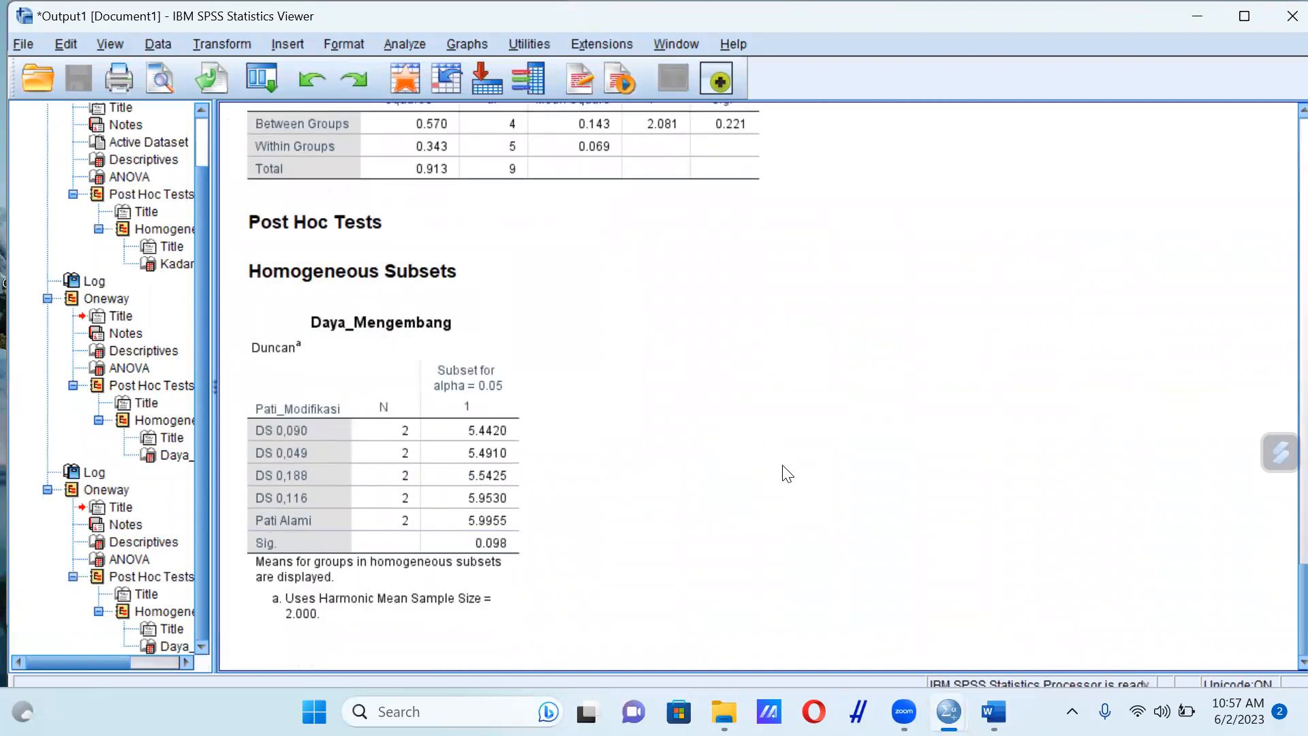
{"action": "scroll", "coordinate": [887, 399], "scroll_direction": "up", "scroll_amount": 15}
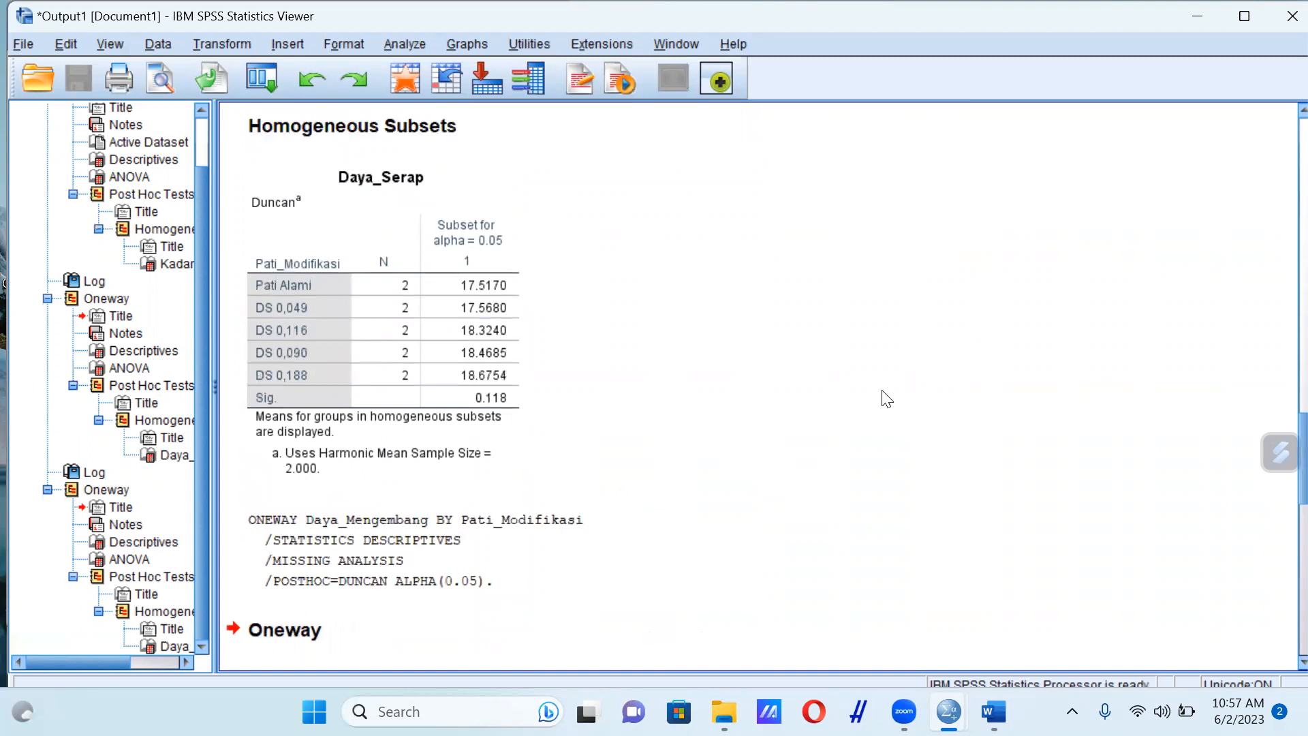
{"action": "scroll", "coordinate": [887, 398], "scroll_direction": "up", "scroll_amount": 20}
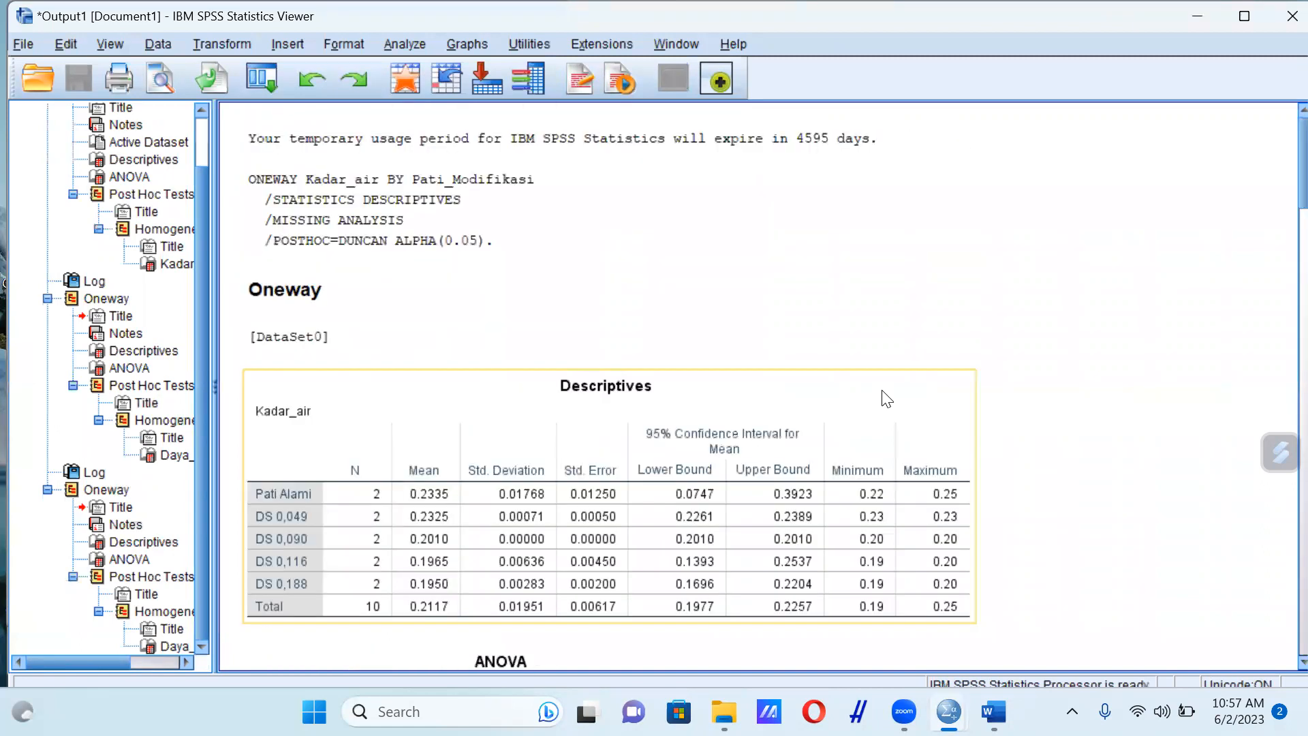
Switch to the Pati Modifikasi document in Word, maximise its window and look over the empty space below the table
{"action": "mouse_move", "coordinate": [994, 712]}
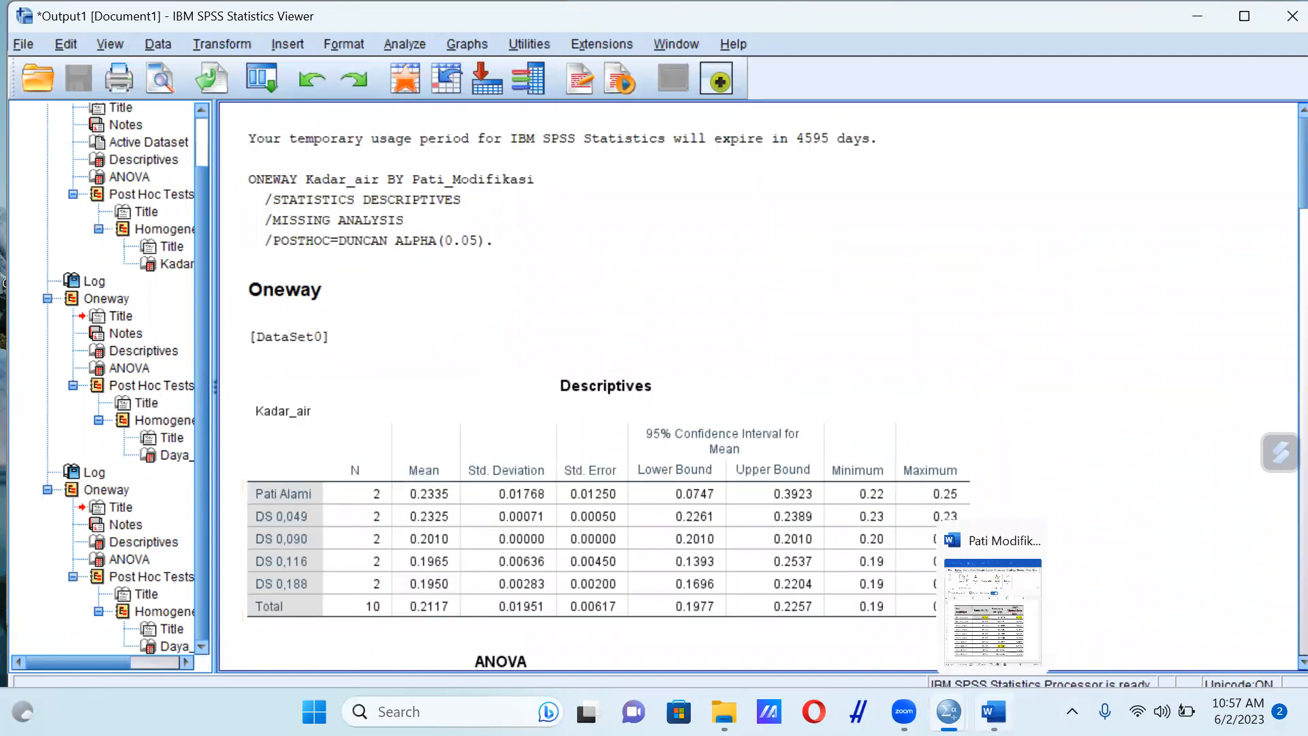
{"action": "left_click", "coordinate": [994, 610]}
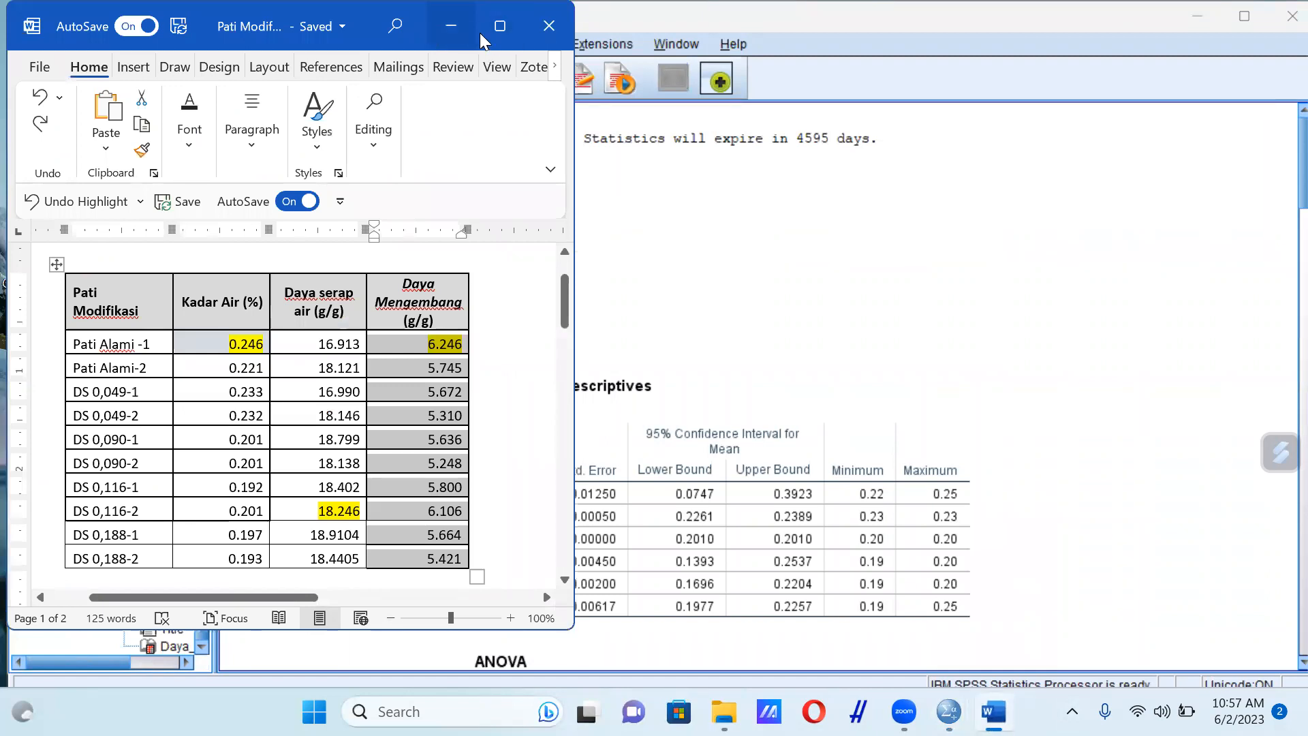
{"action": "mouse_move", "coordinate": [490, 34]}
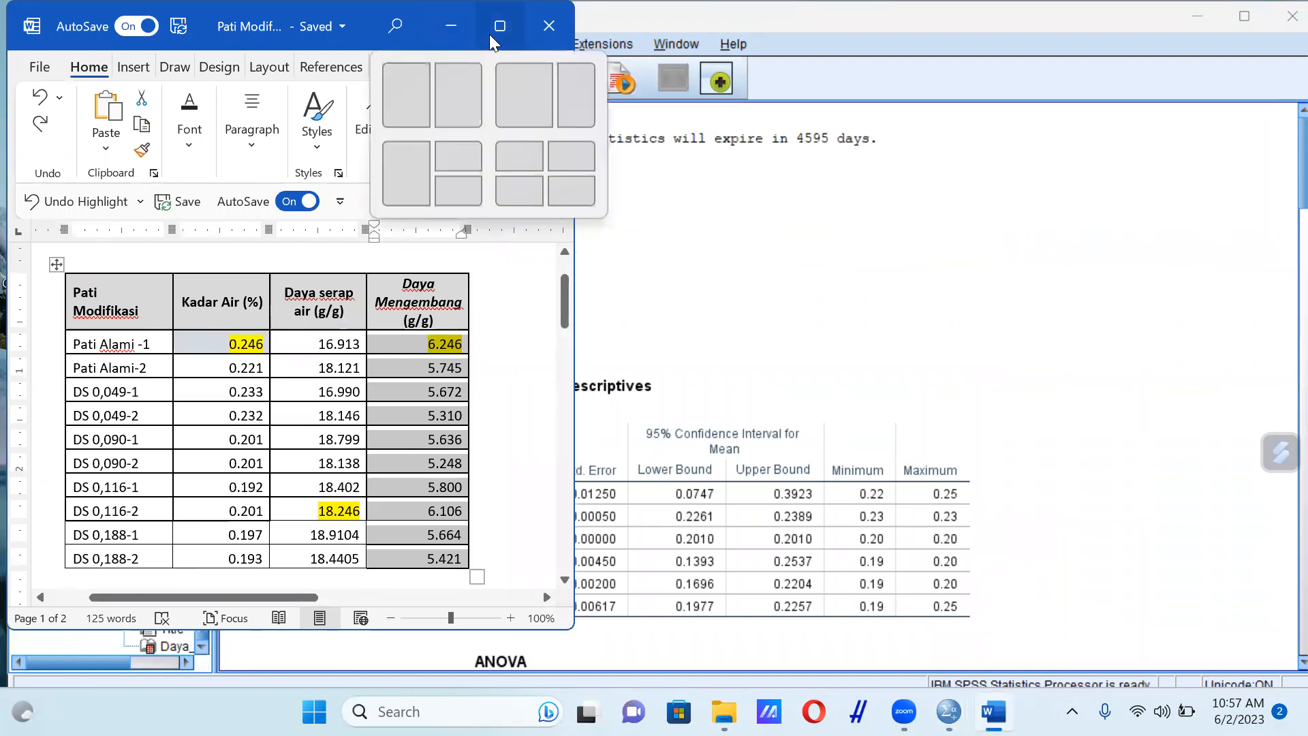
{"action": "left_click", "coordinate": [489, 34]}
{"action": "left_click", "coordinate": [906, 526]}
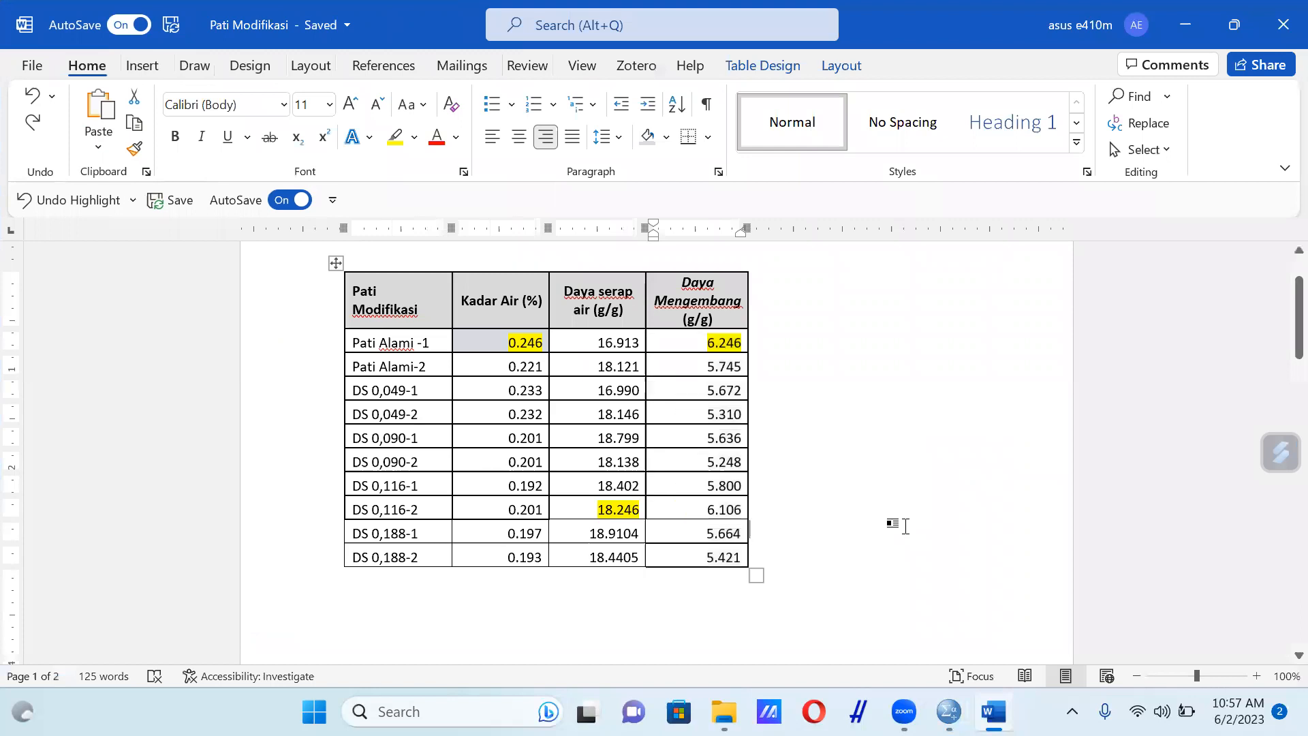
{"action": "scroll", "coordinate": [907, 527], "scroll_direction": "down", "scroll_amount": 1}
{"action": "scroll", "coordinate": [909, 527], "scroll_direction": "down", "scroll_amount": 5}
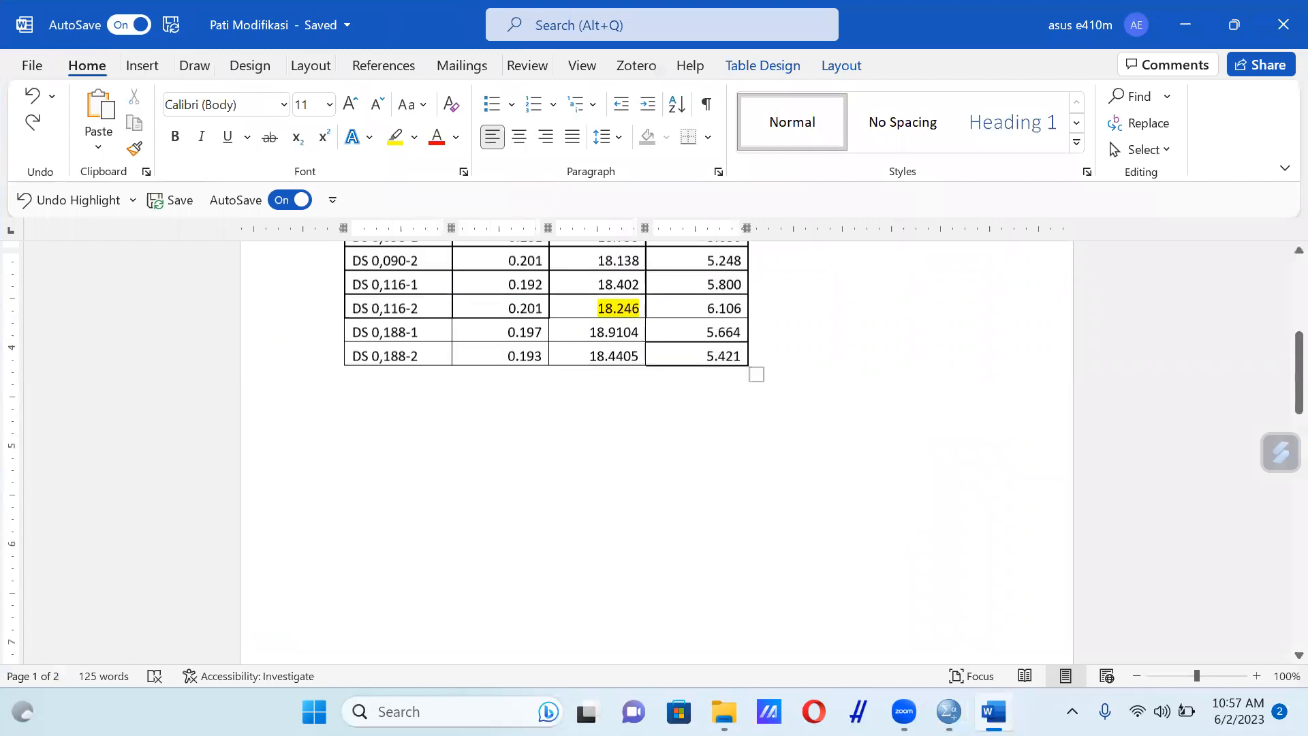
{"action": "scroll", "coordinate": [961, 658], "scroll_direction": "down", "scroll_amount": 9}
Switch back to the SPSS output and look through the Kadar_air and Daya_Serap results
{"action": "left_click", "coordinate": [949, 711]}
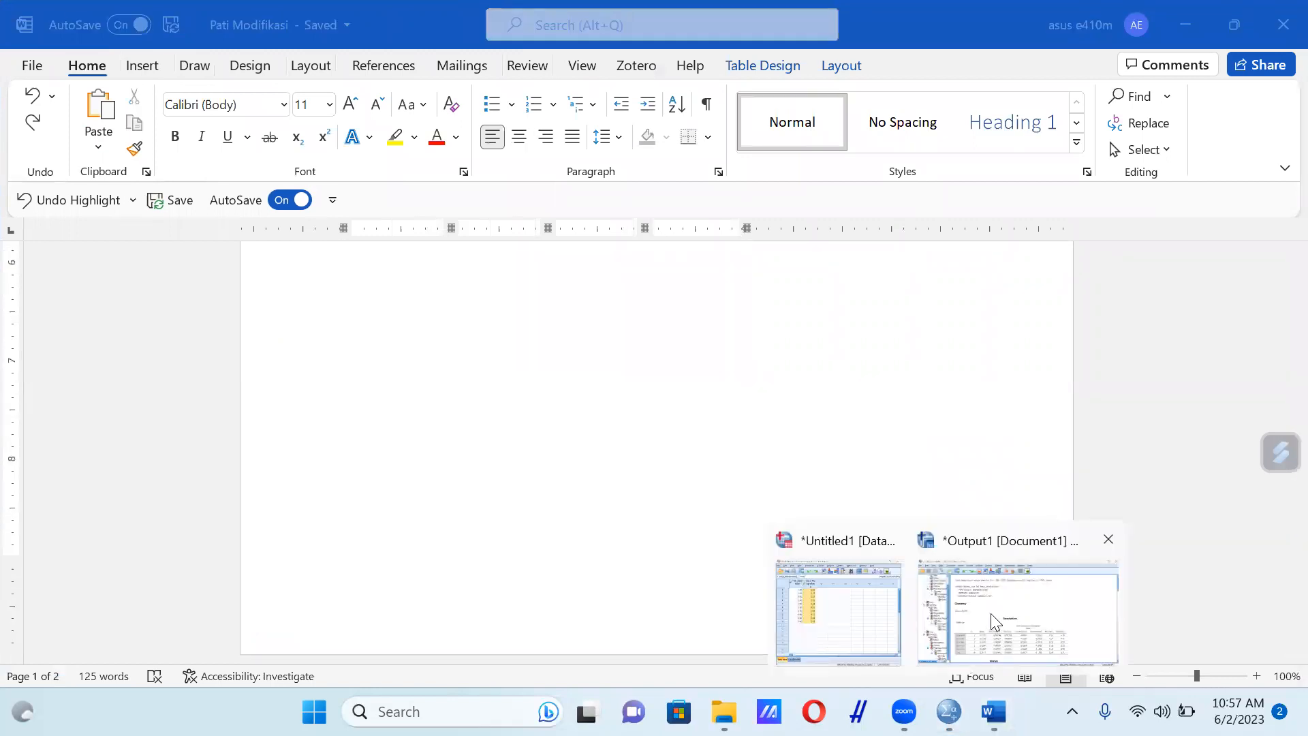
{"action": "left_click", "coordinate": [996, 621]}
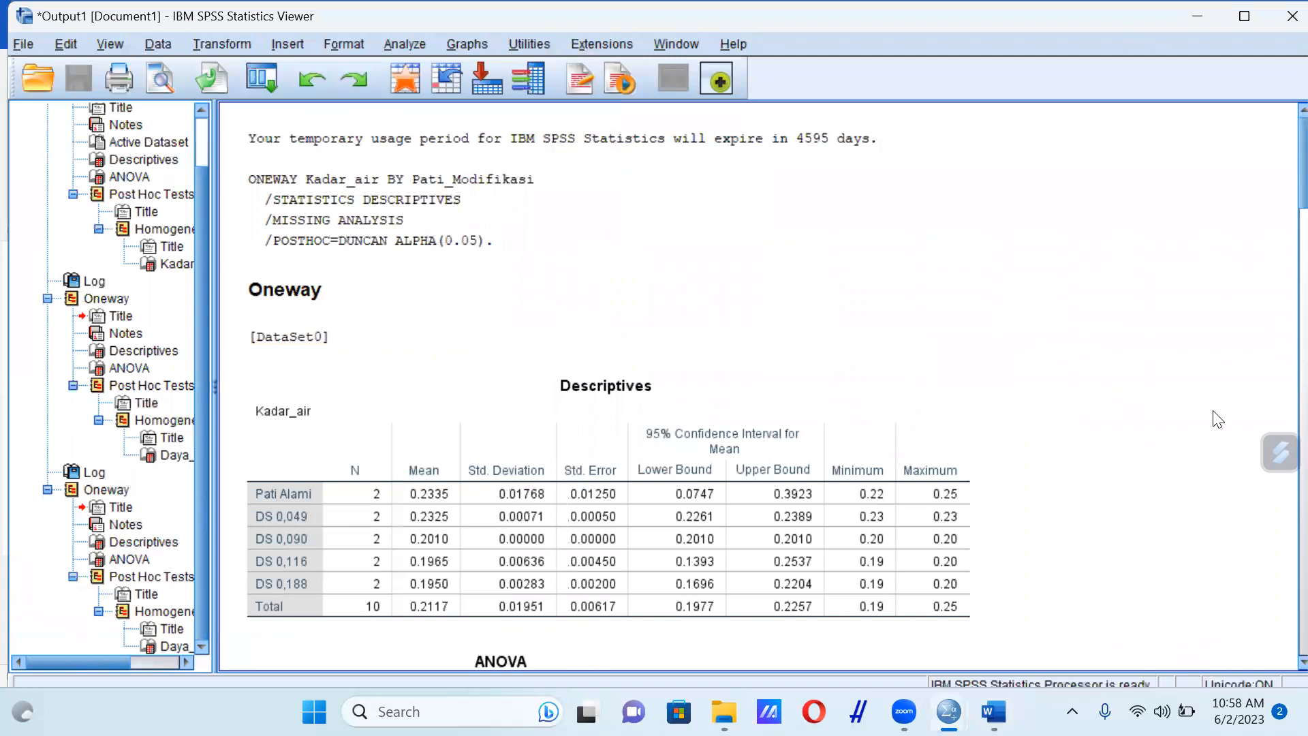
{"action": "scroll", "coordinate": [1276, 321], "scroll_direction": "down", "scroll_amount": 10}
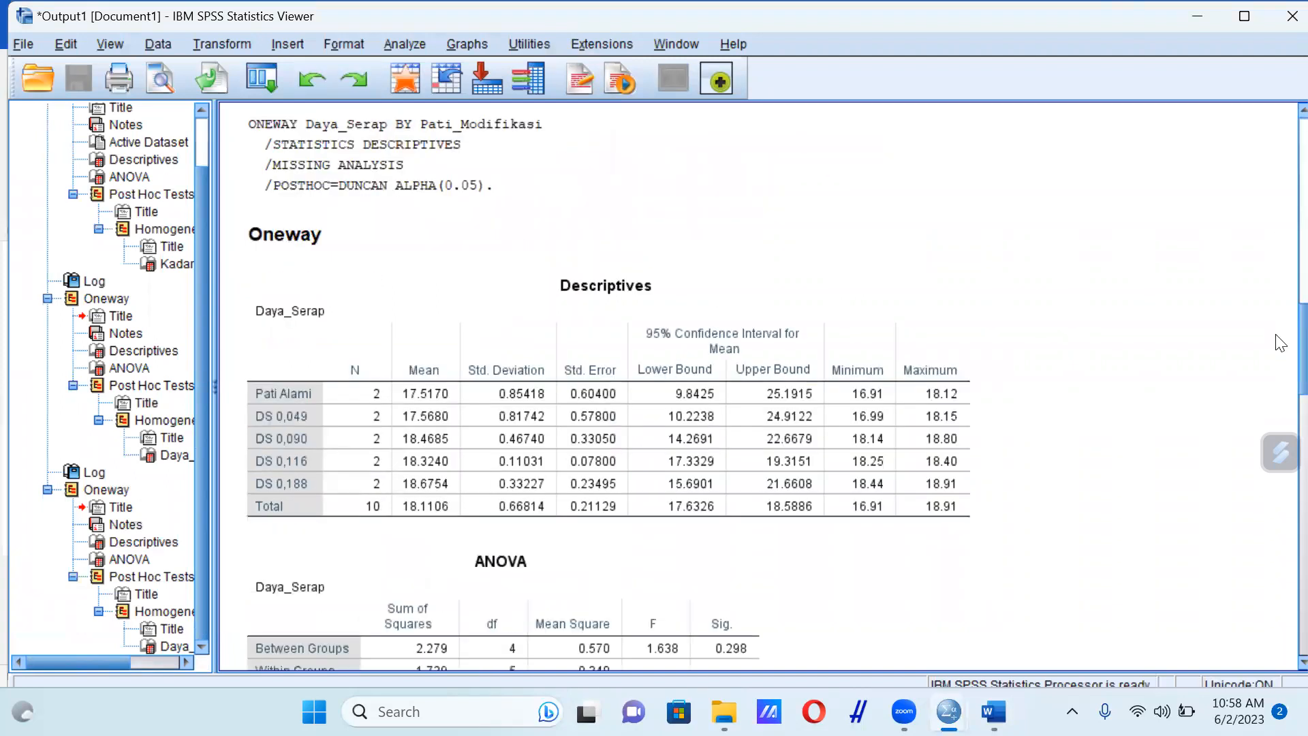
{"action": "scroll", "coordinate": [1274, 295], "scroll_direction": "up", "scroll_amount": 10}
{"action": "scroll", "coordinate": [945, 370], "scroll_direction": "down", "scroll_amount": 5}
{"action": "scroll", "coordinate": [944, 370], "scroll_direction": "up", "scroll_amount": 5}
Switch to the Word document and place the cursor on the blank second page after the data table
{"action": "mouse_move", "coordinate": [995, 711]}
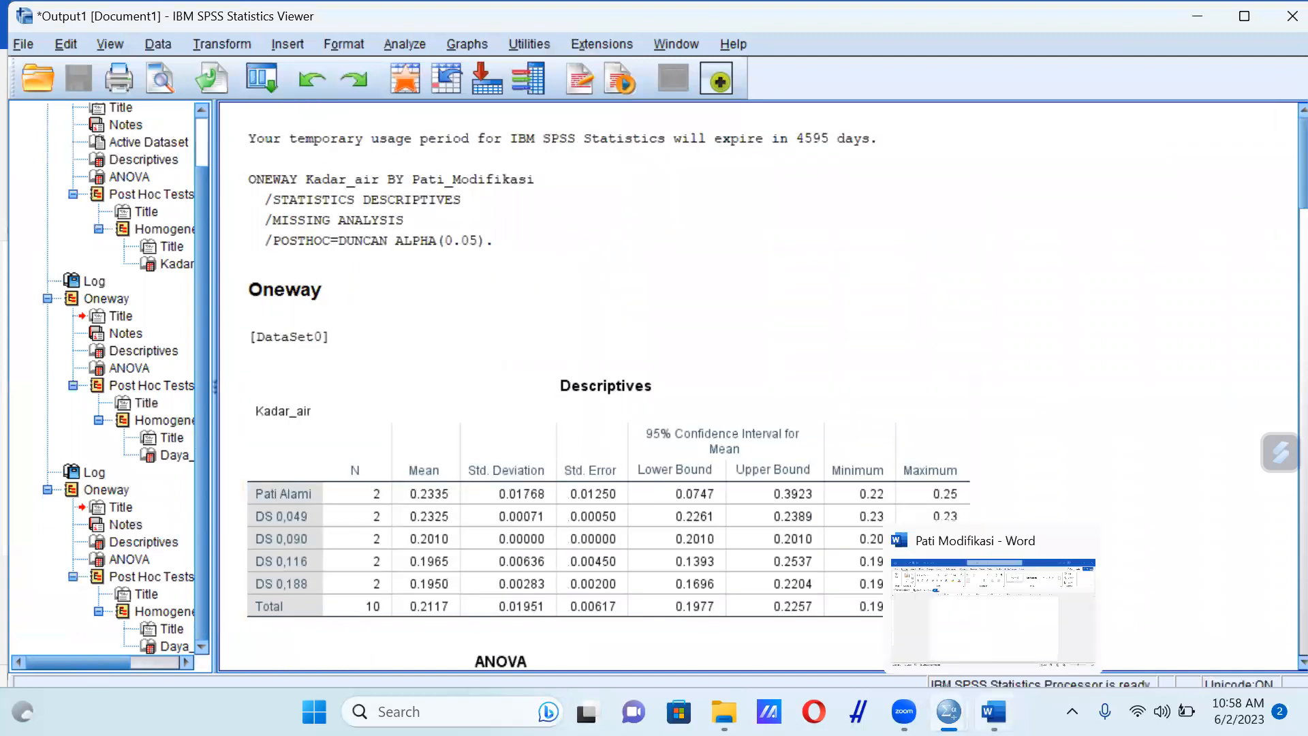
{"action": "left_click", "coordinate": [1036, 593]}
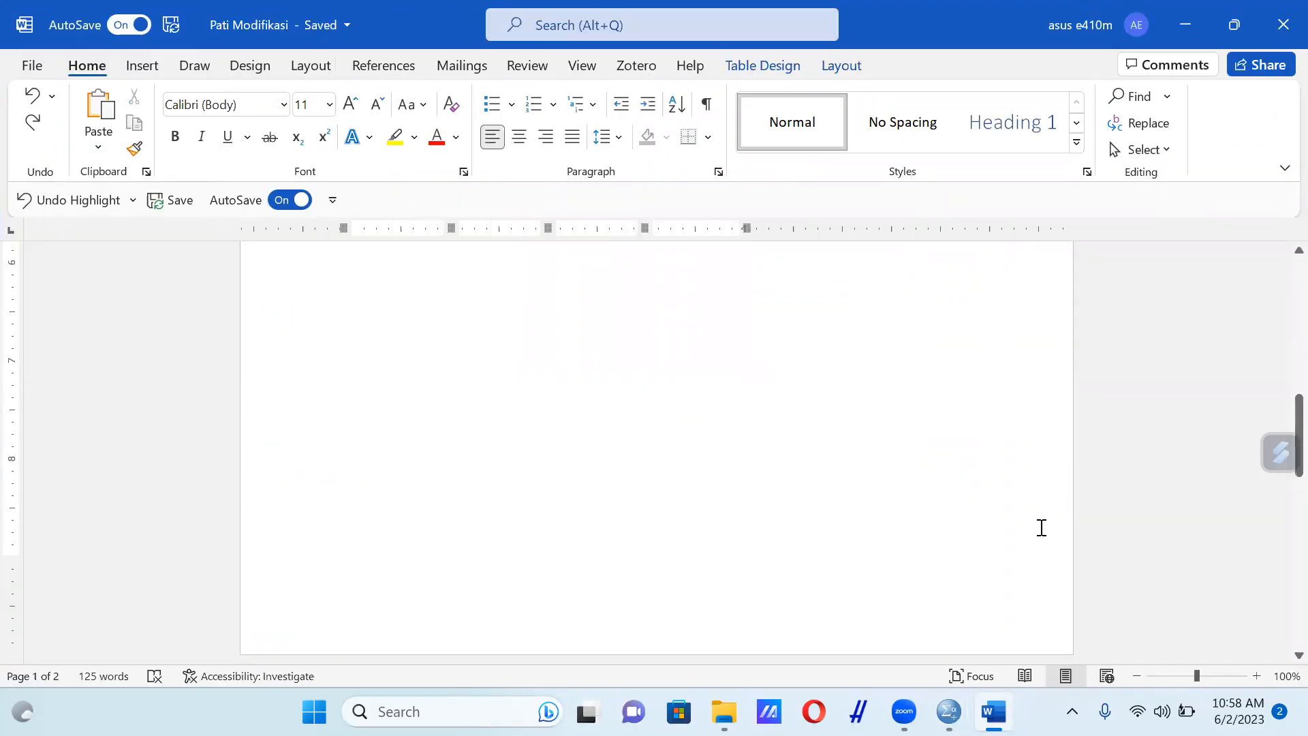
{"action": "scroll", "coordinate": [972, 466], "scroll_direction": "down", "scroll_amount": 5}
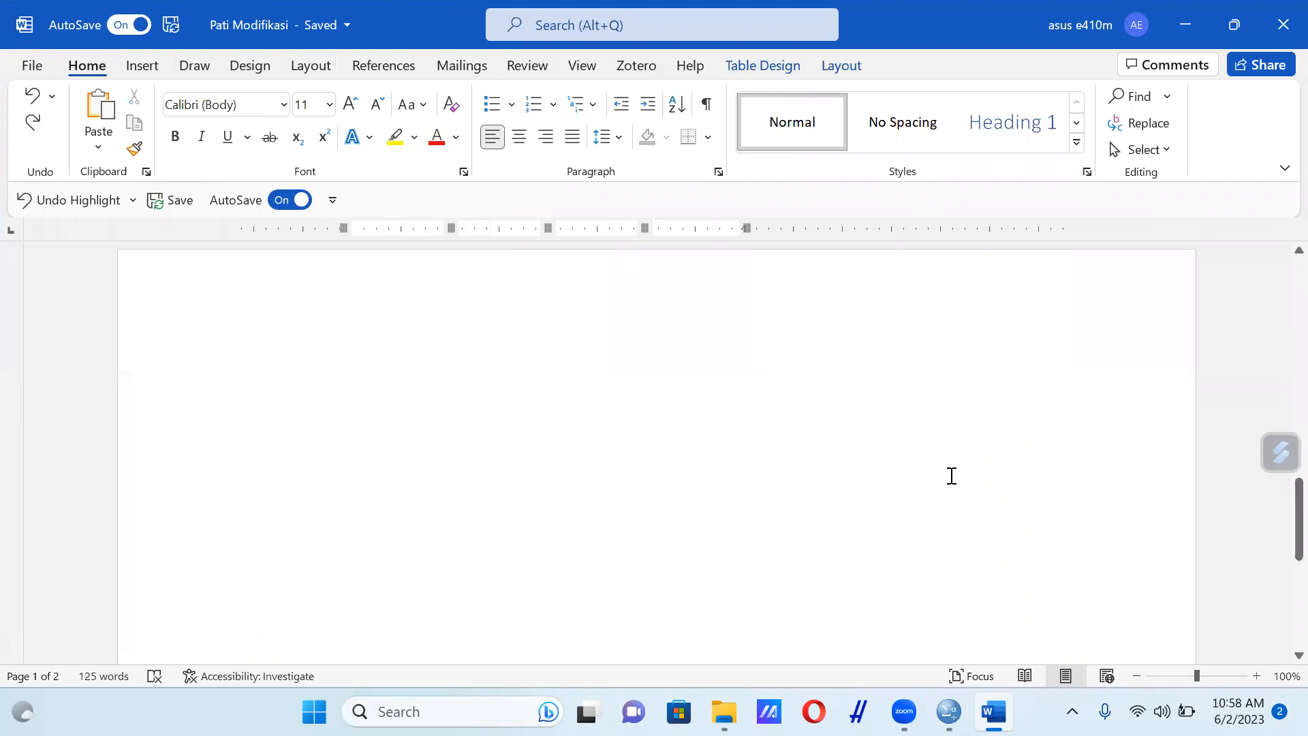
{"action": "scroll", "coordinate": [952, 475], "scroll_direction": "up", "scroll_amount": 8}
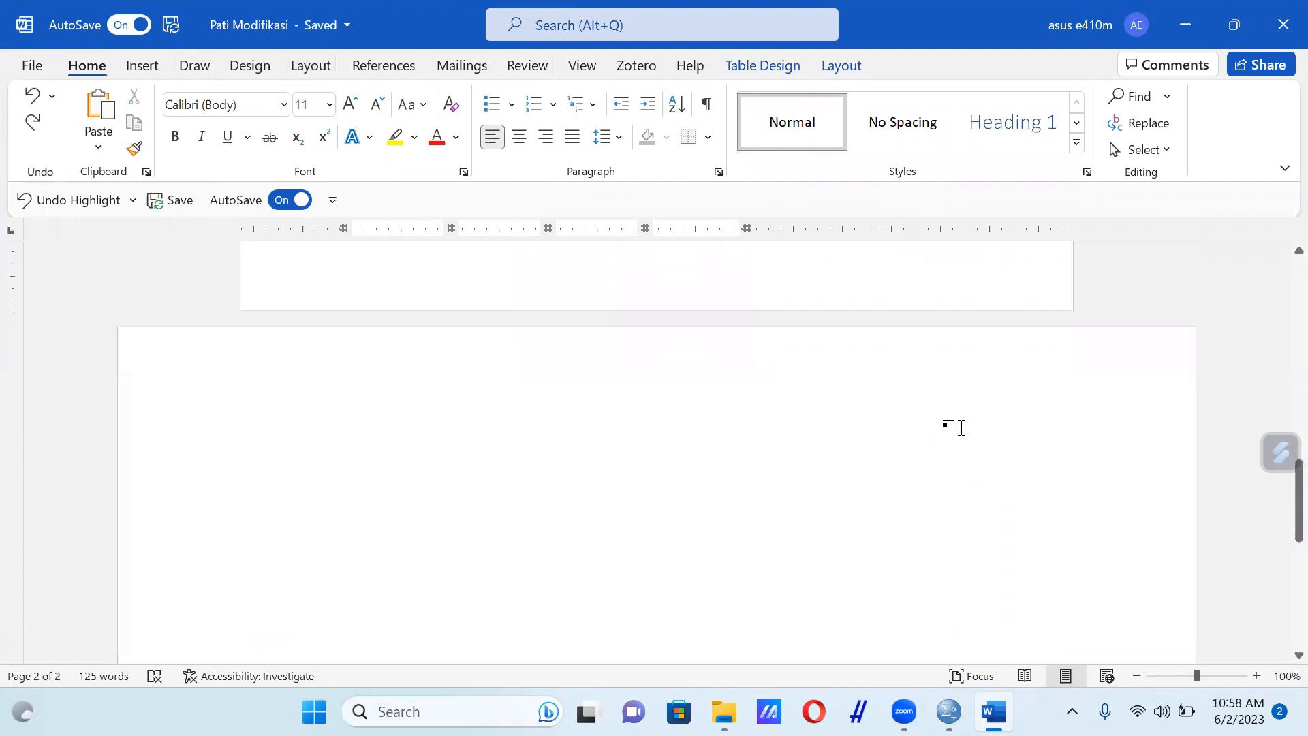
{"action": "left_click", "coordinate": [875, 329]}
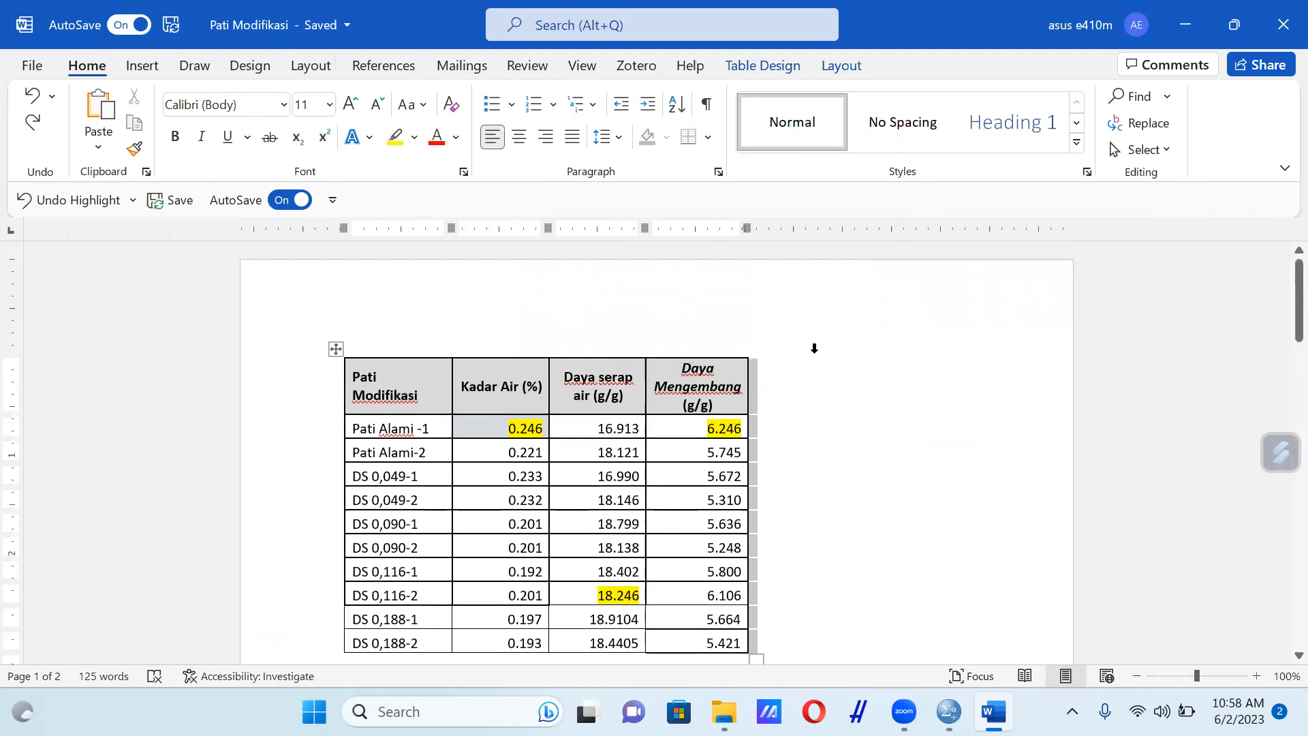
{"action": "scroll", "coordinate": [815, 351], "scroll_direction": "down", "scroll_amount": 3}
{"action": "scroll", "coordinate": [815, 355], "scroll_direction": "down", "scroll_amount": 5}
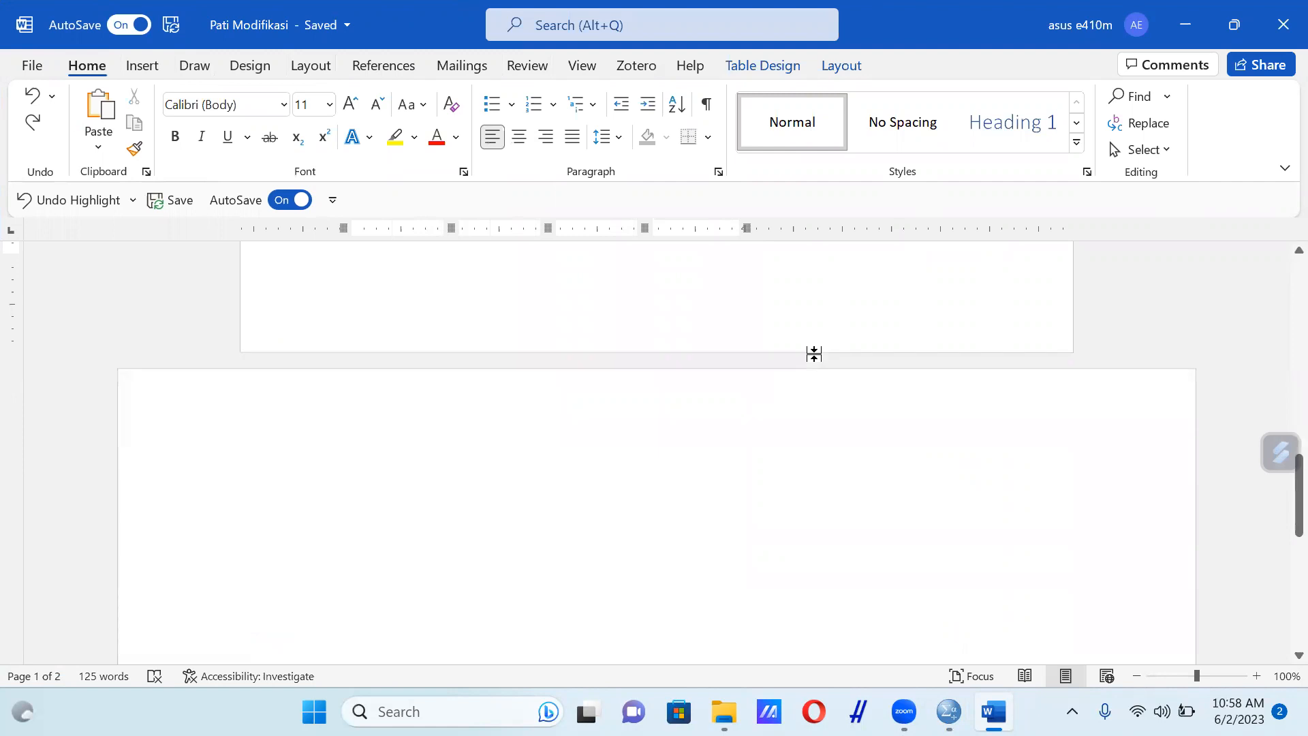
{"action": "left_click", "coordinate": [821, 438]}
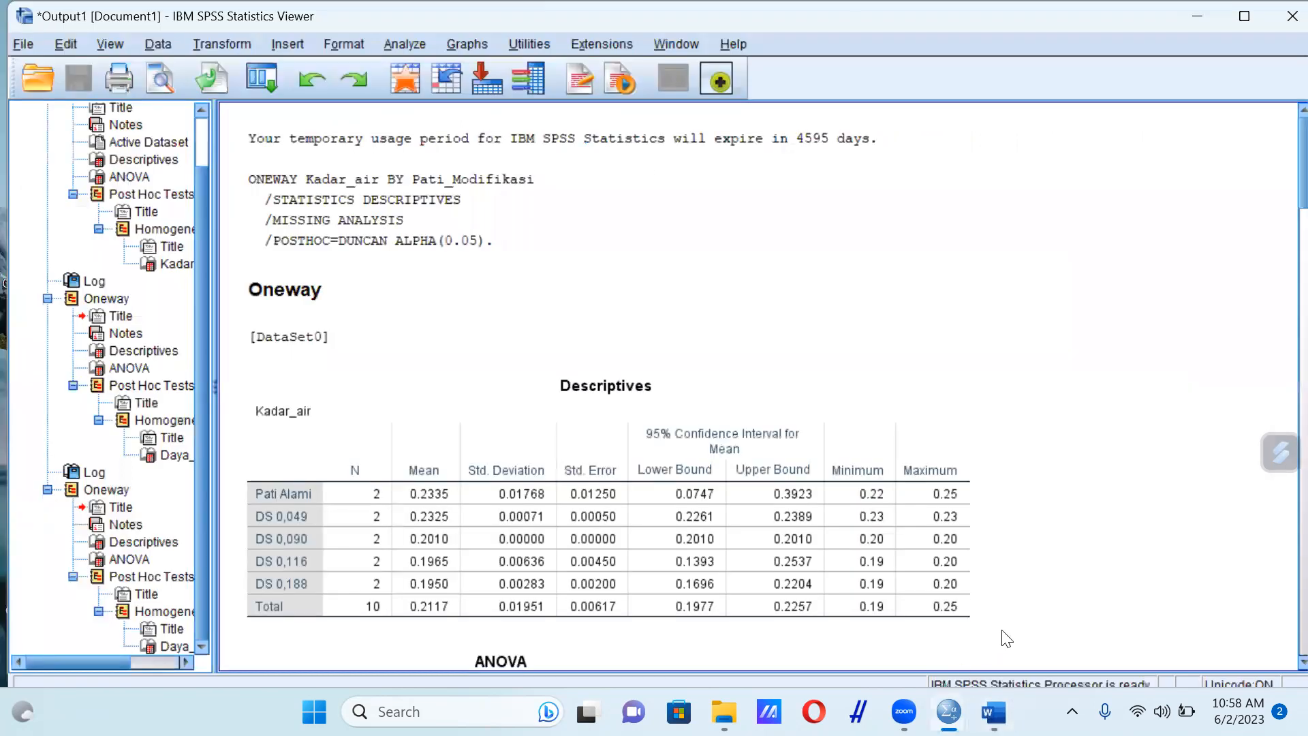
Copy the Kadar_air Descriptives table from the SPSS output and return to the Pati Modifikasi document in Word
{"action": "left_click", "coordinate": [1002, 630]}
{"action": "scroll", "coordinate": [1019, 436], "scroll_direction": "down", "scroll_amount": 3}
{"action": "left_click", "coordinate": [770, 407]}
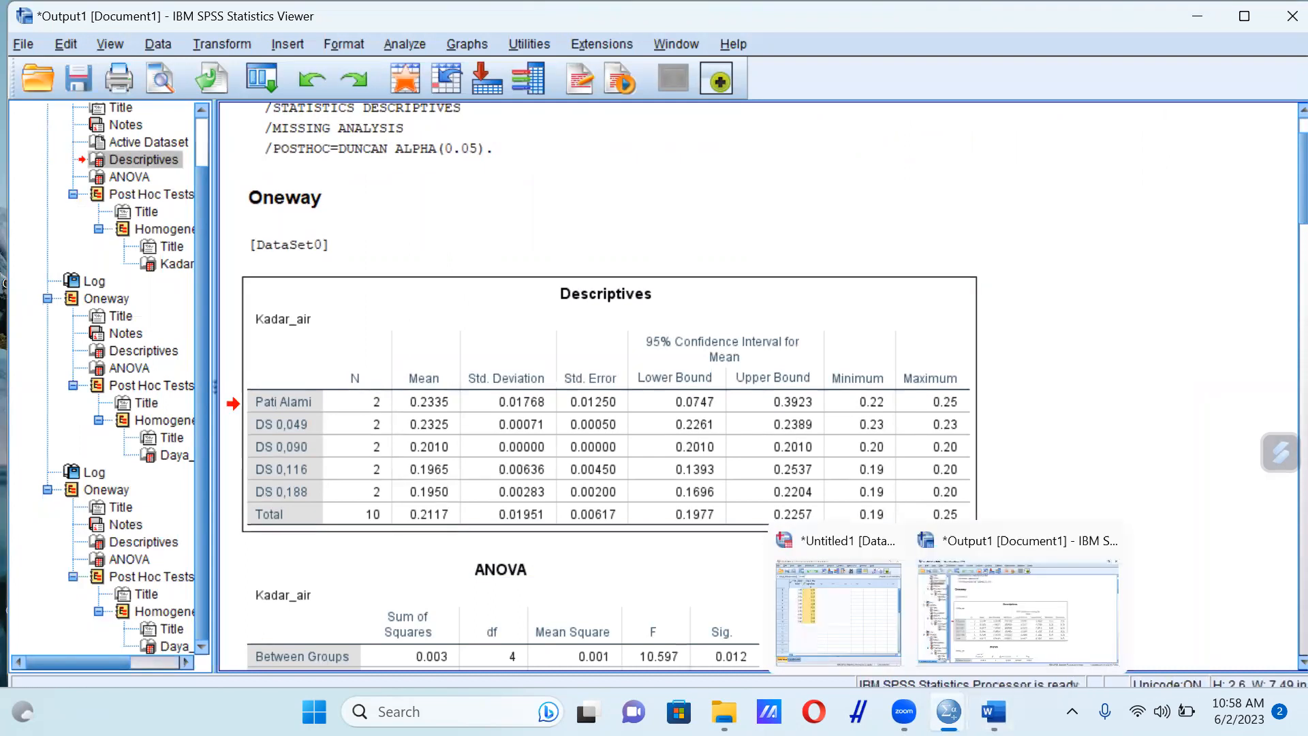
{"action": "mouse_move", "coordinate": [994, 712]}
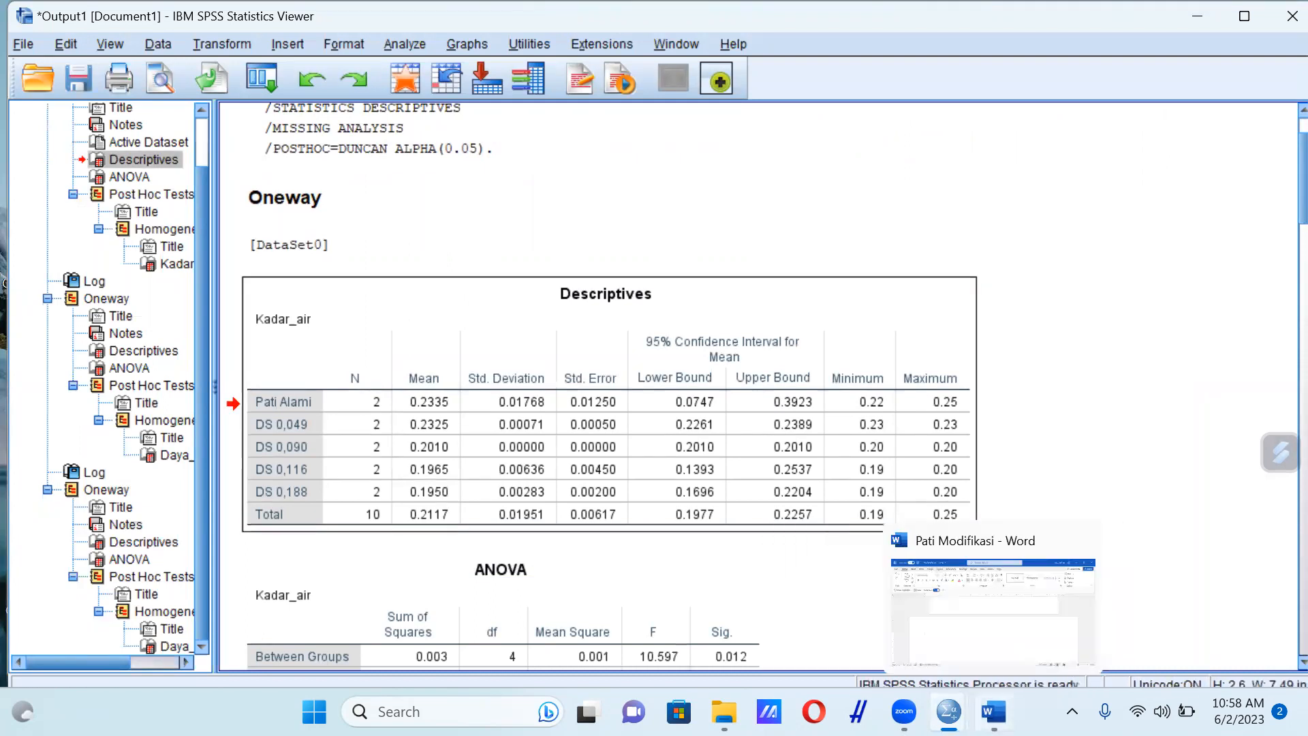
{"action": "left_click", "coordinate": [1015, 612]}
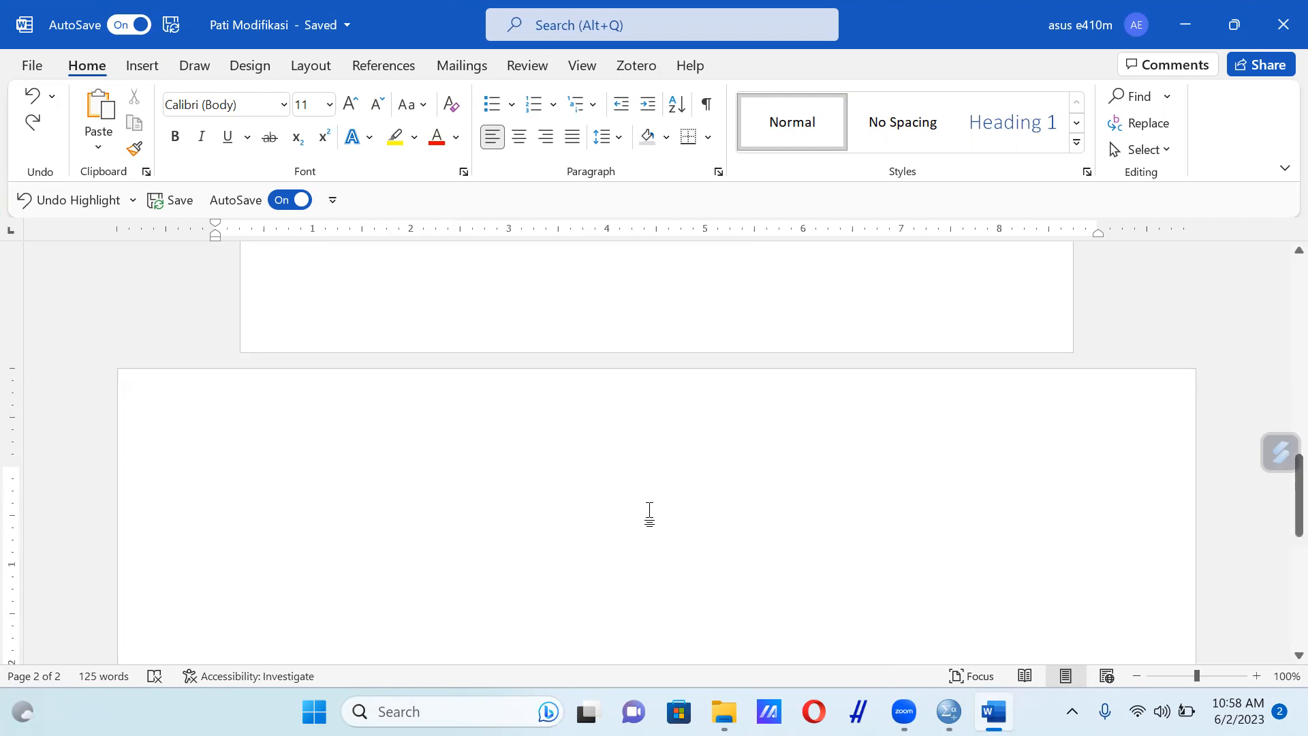
Add the numbered heading "1. Kadar Air" on the blank second page and paste the copied Descriptives table below it
{"action": "type", "text": "1. Kadar Air"}
{"action": "key", "text": "Return"}
{"action": "key", "text": "Return"}
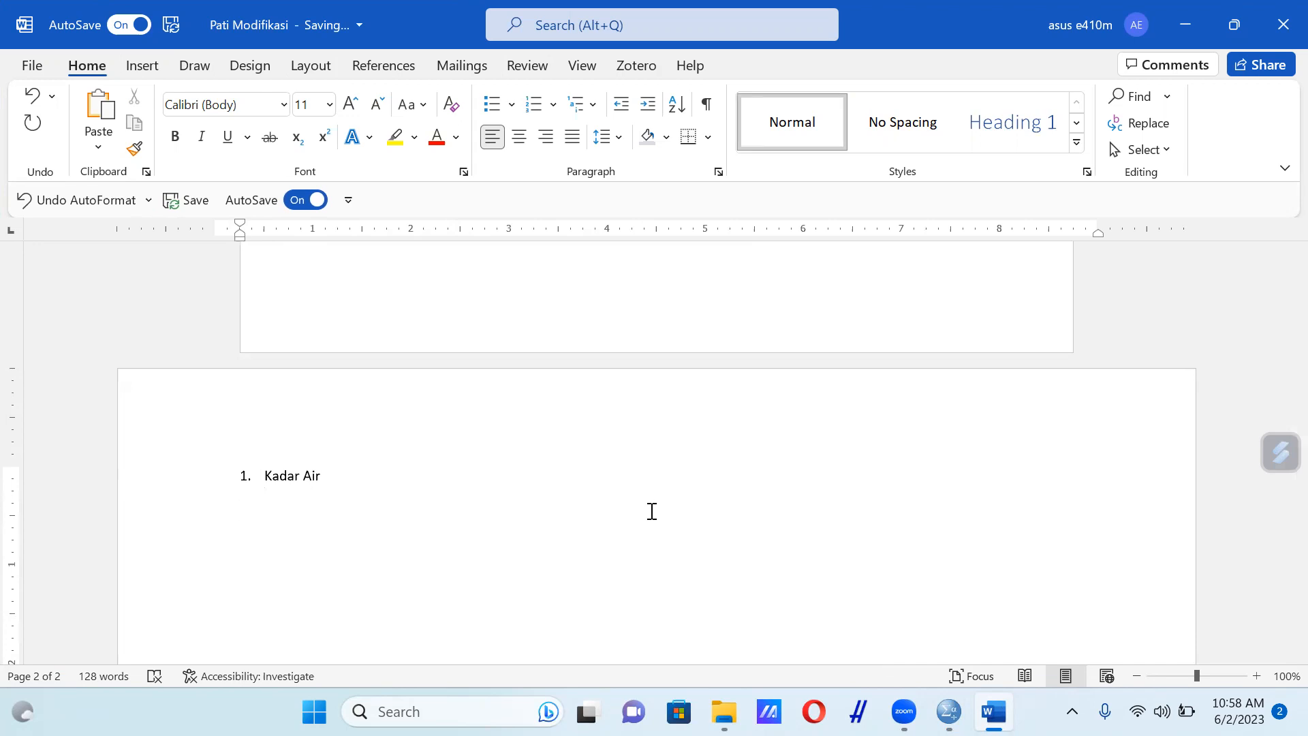
{"action": "type", "text": "Descriptives Kadar_air \tN\tMean\tStd. Deviation\tStd. Error\t95% Confidence Interval for Mean\tMinimum\tMaximum \t\t\t\t\tLower Bound\tUpper Bound Pati Alami\t2\t0.2335\t0.01768\t0.01250\t0.0747\t0.3923\t0.22\t0.25 DS 0,049\t2\t0.2325\t0.00071\t0.00050\t0.2261\t0.2389\t0.23\t0.23 DS 0,090\t2\t0.2010\t0.00000\t0.00000\t0.2010\t0.2010\t0.20\t0.20 DS 0,116\t2\t0.1965\t0.00636\t0.00450\t0.1393\t0.2537\t0.19\t0.20 DS 0,188\t2\t0.1950\t0.00283\t0.00200\t0.1696\t0.2204\t0.19\t0.20 Total\t10\t0.2117\t0.01951\t0.00617\t0.1977\t0.2257\t0.19\t0.25"}
{"action": "scroll", "coordinate": [649, 511], "scroll_direction": "down", "scroll_amount": 8}
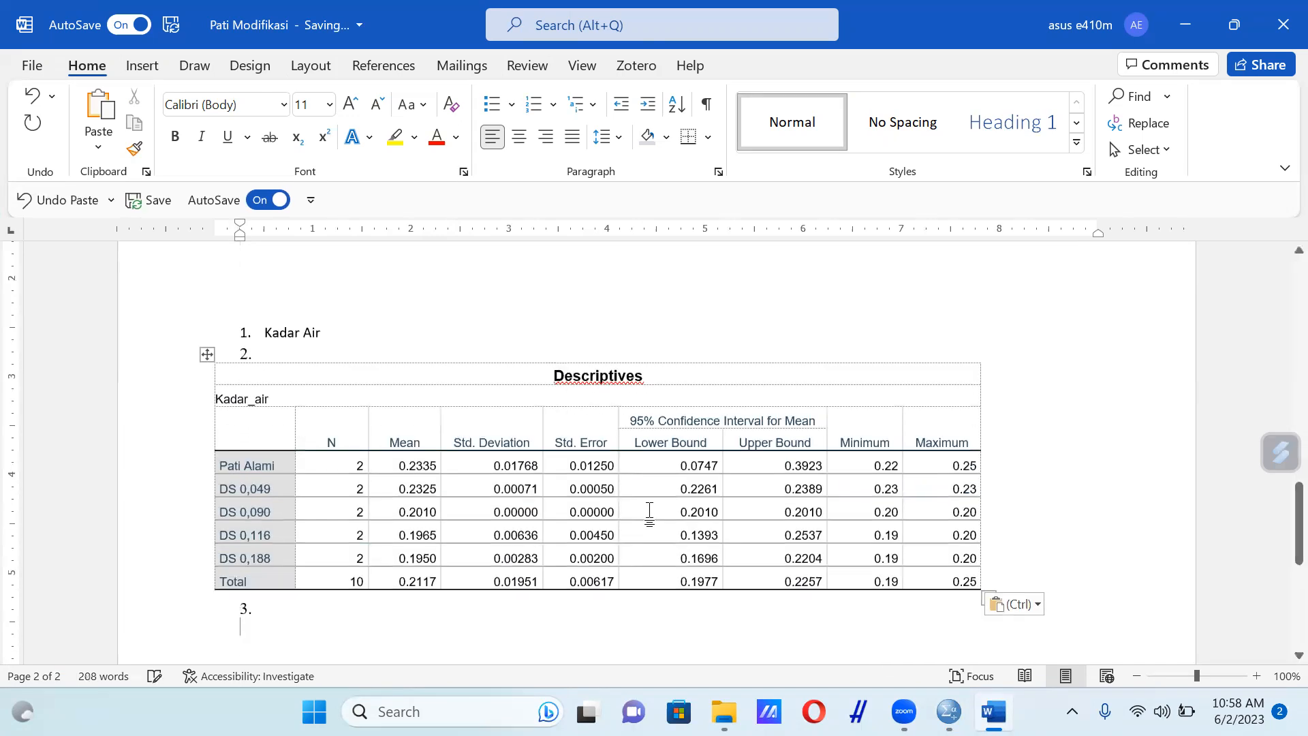
Remove the stray list numbers above and below the pasted Descriptives table and place the cursor beneath the table
{"action": "key", "text": "BackSpace"}
{"action": "key", "text": "BackSpace"}
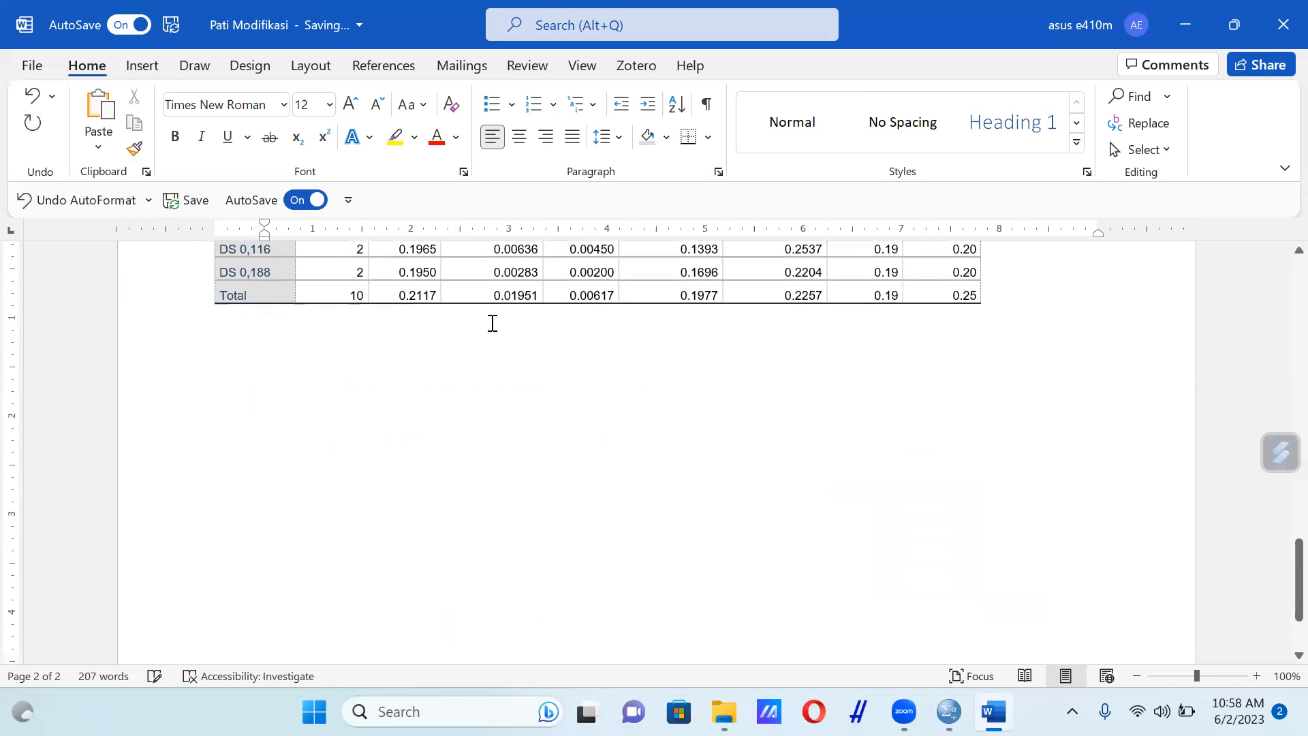
{"action": "scroll", "coordinate": [493, 323], "scroll_direction": "up", "scroll_amount": 8}
{"action": "scroll", "coordinate": [491, 323], "scroll_direction": "up", "scroll_amount": 8}
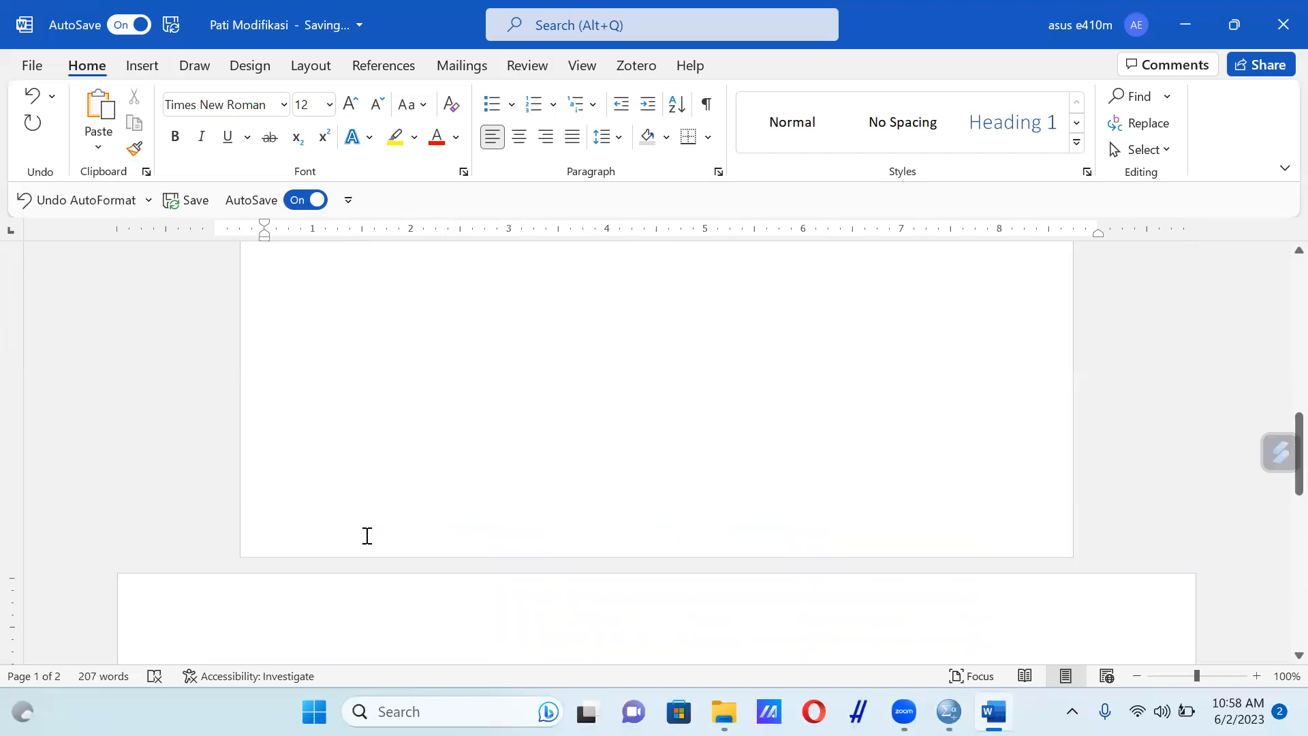
{"action": "scroll", "coordinate": [304, 502], "scroll_direction": "down", "scroll_amount": 6}
{"action": "left_click", "coordinate": [294, 448]}
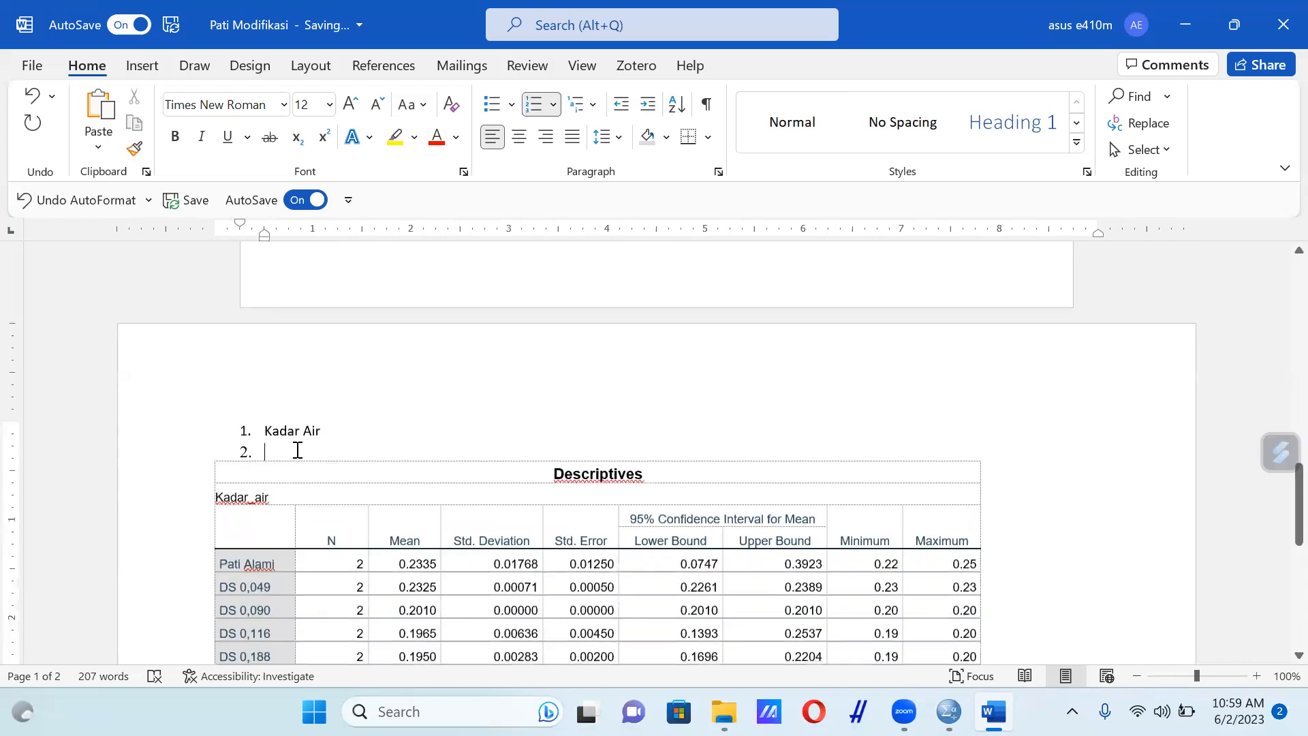
{"action": "key", "text": "BackSpace"}
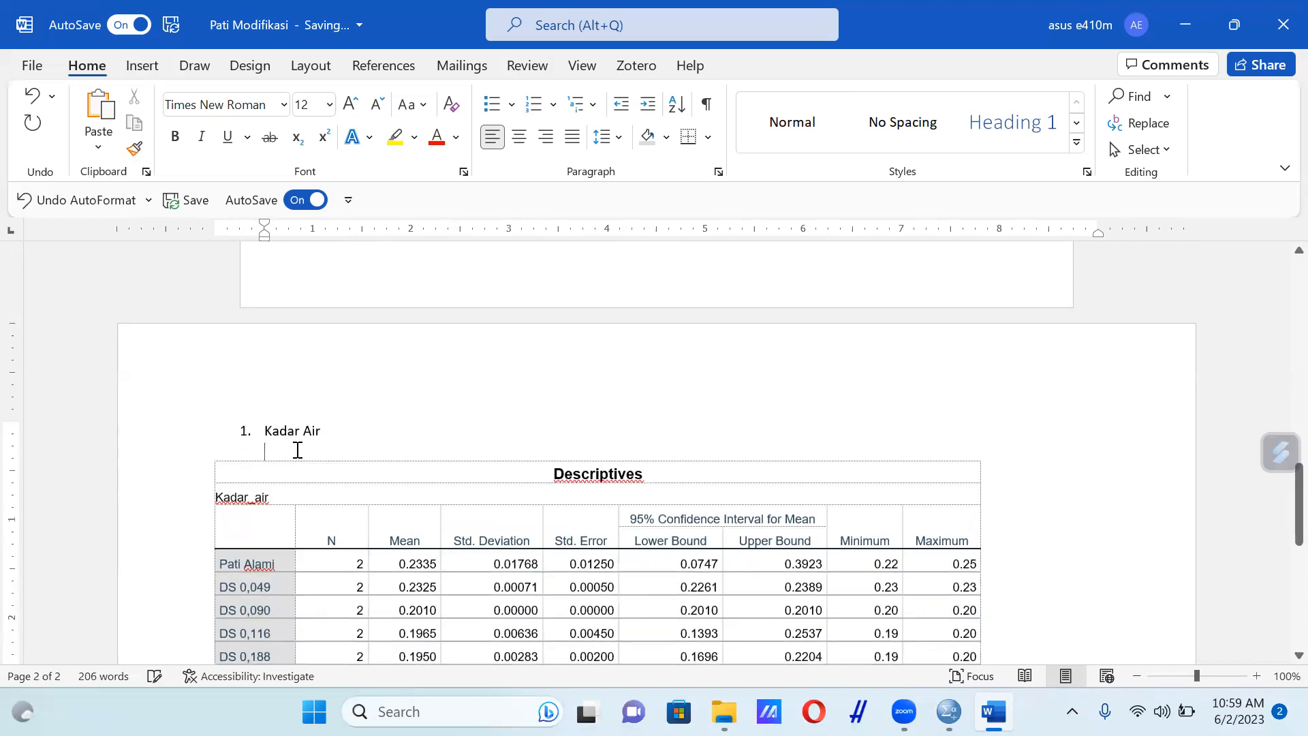
{"action": "scroll", "coordinate": [298, 450], "scroll_direction": "down", "scroll_amount": 10}
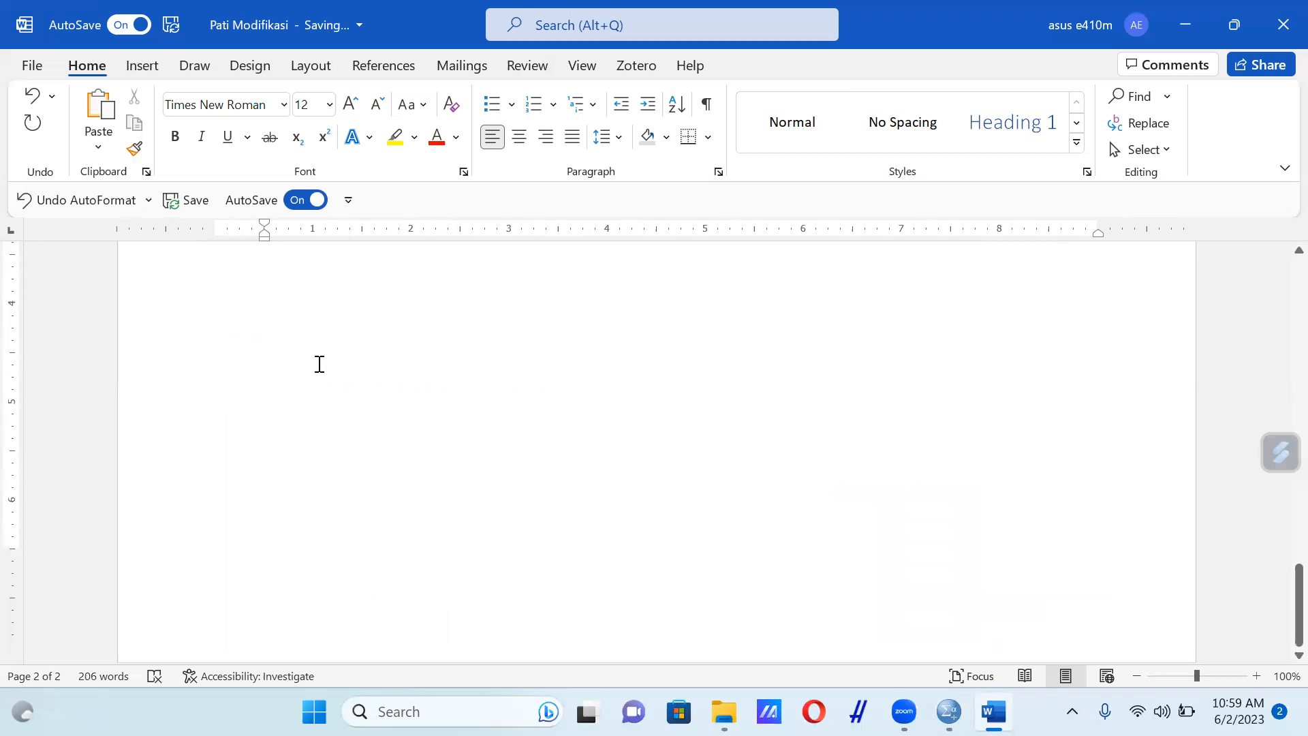
{"action": "scroll", "coordinate": [337, 364], "scroll_direction": "up", "scroll_amount": 4}
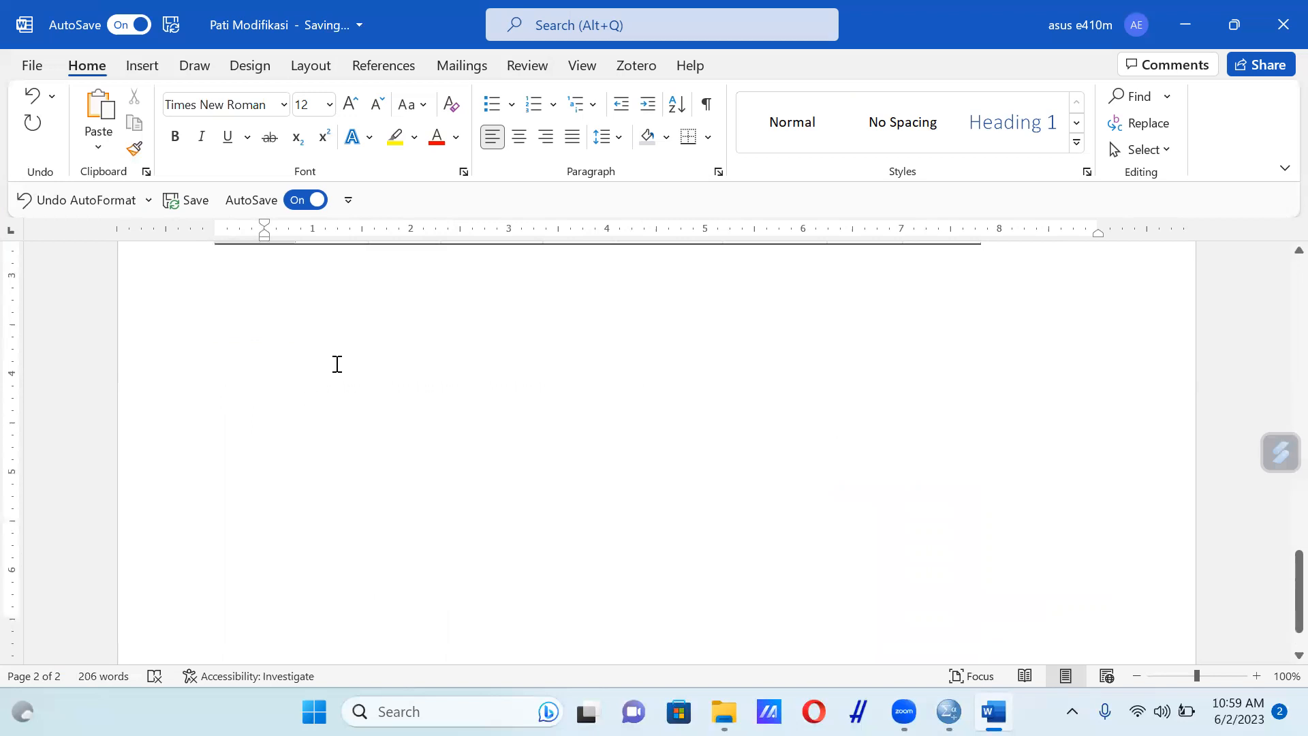
{"action": "left_click", "coordinate": [337, 364]}
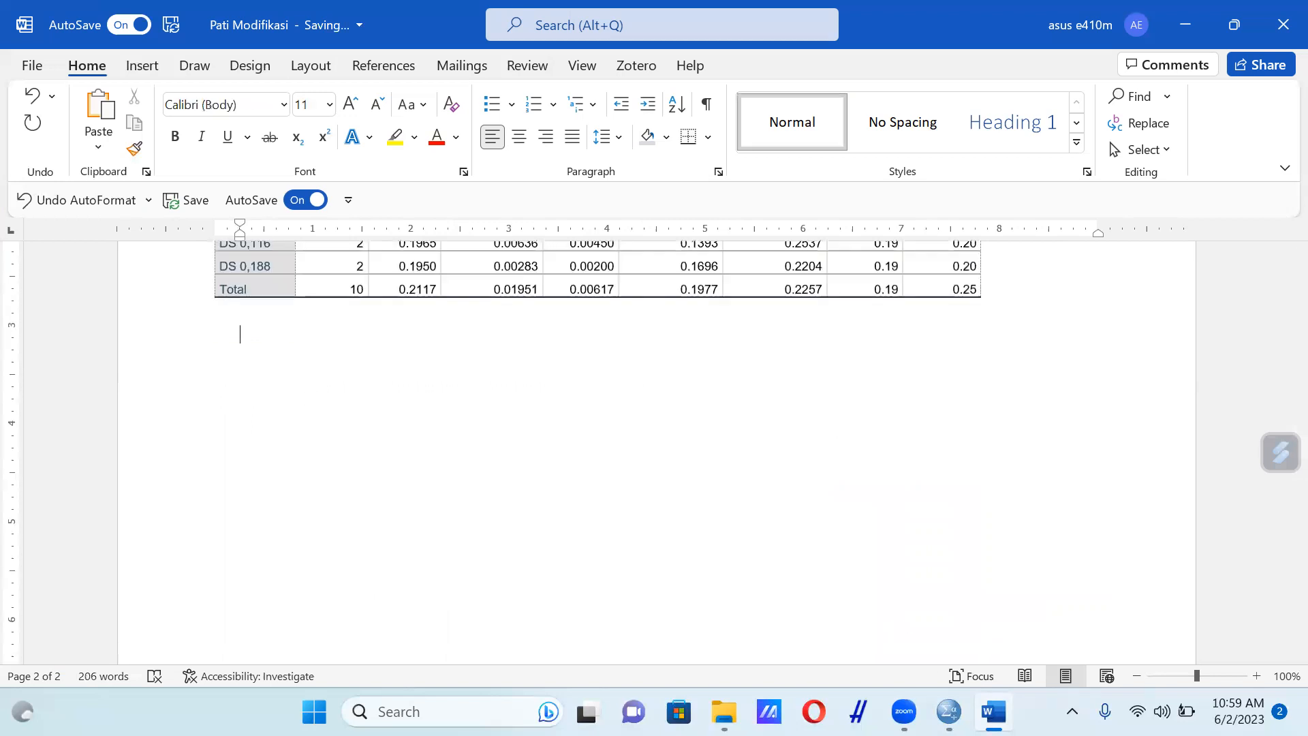
Copy the Kadar_air ANOVA table from the SPSS output and paste it below the Descriptives table in the Word document
{"action": "mouse_move", "coordinate": [949, 712]}
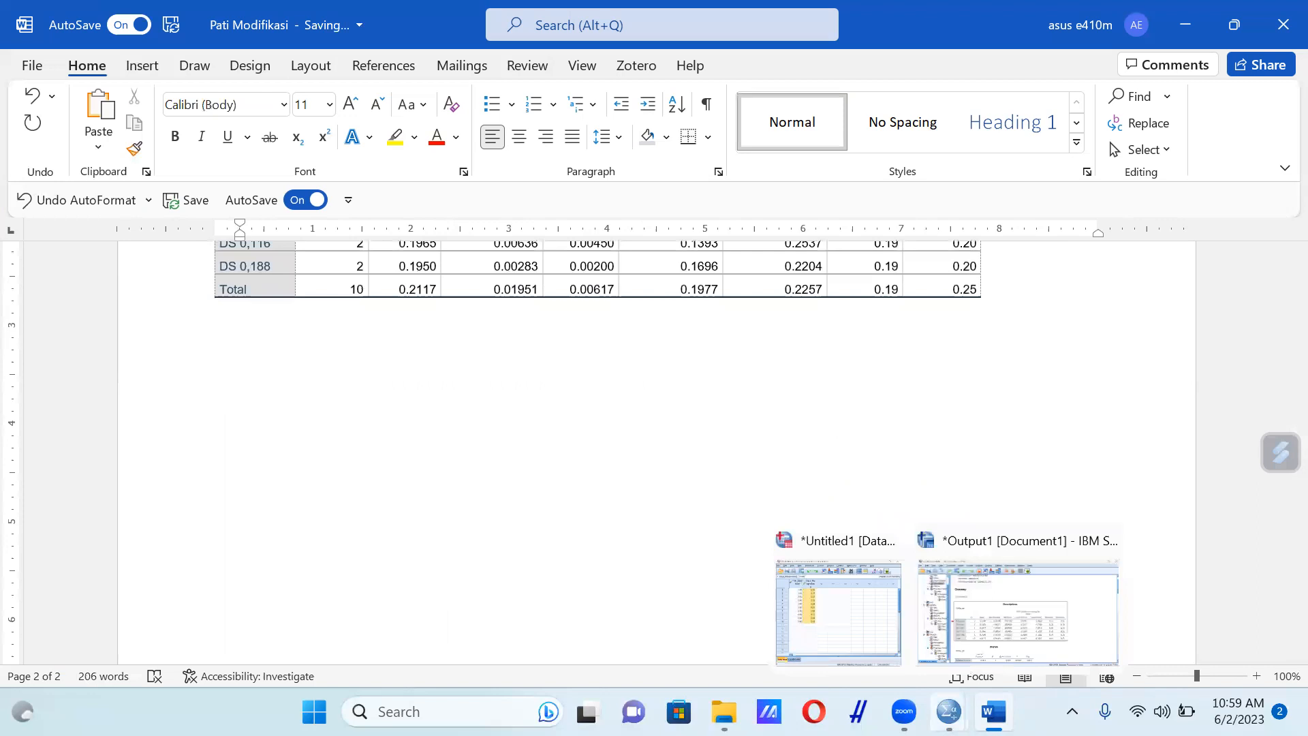
{"action": "left_click", "coordinate": [1013, 634]}
{"action": "scroll", "coordinate": [1015, 634], "scroll_direction": "down", "scroll_amount": 3}
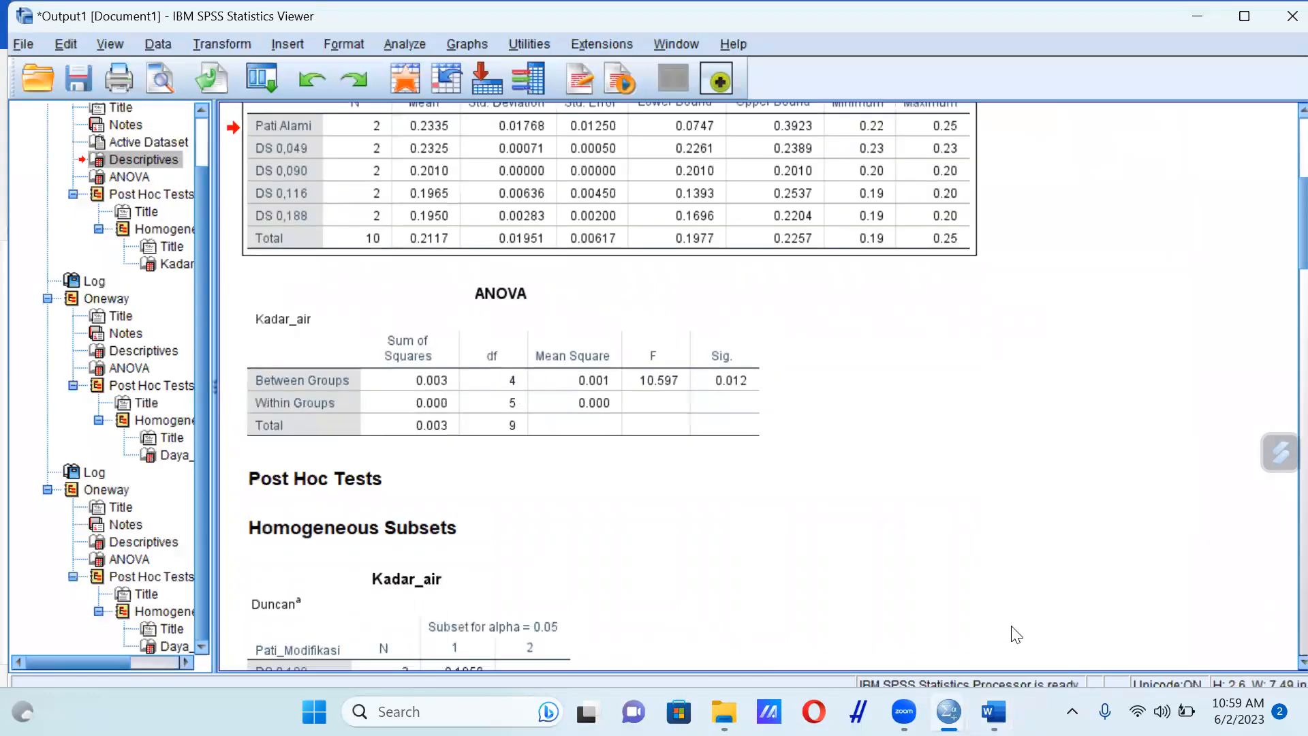
{"action": "left_click", "coordinate": [664, 419]}
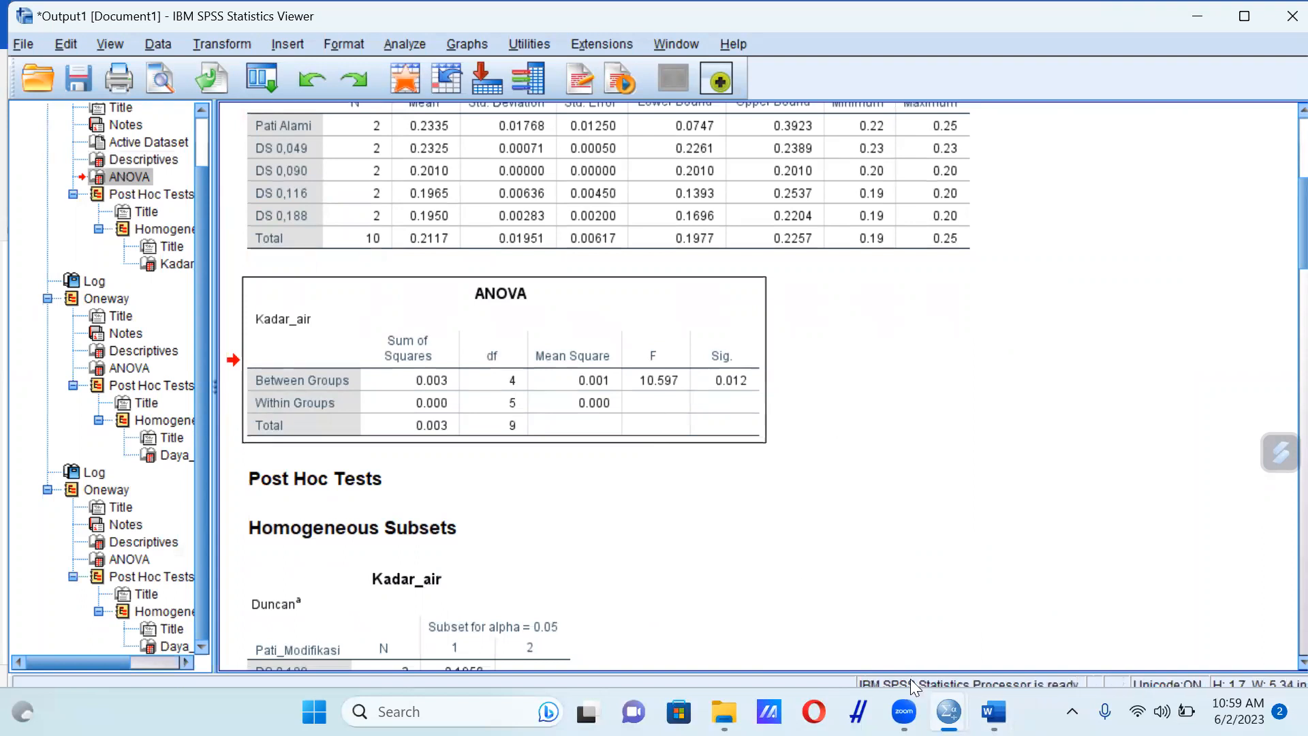
{"action": "mouse_move", "coordinate": [949, 713]}
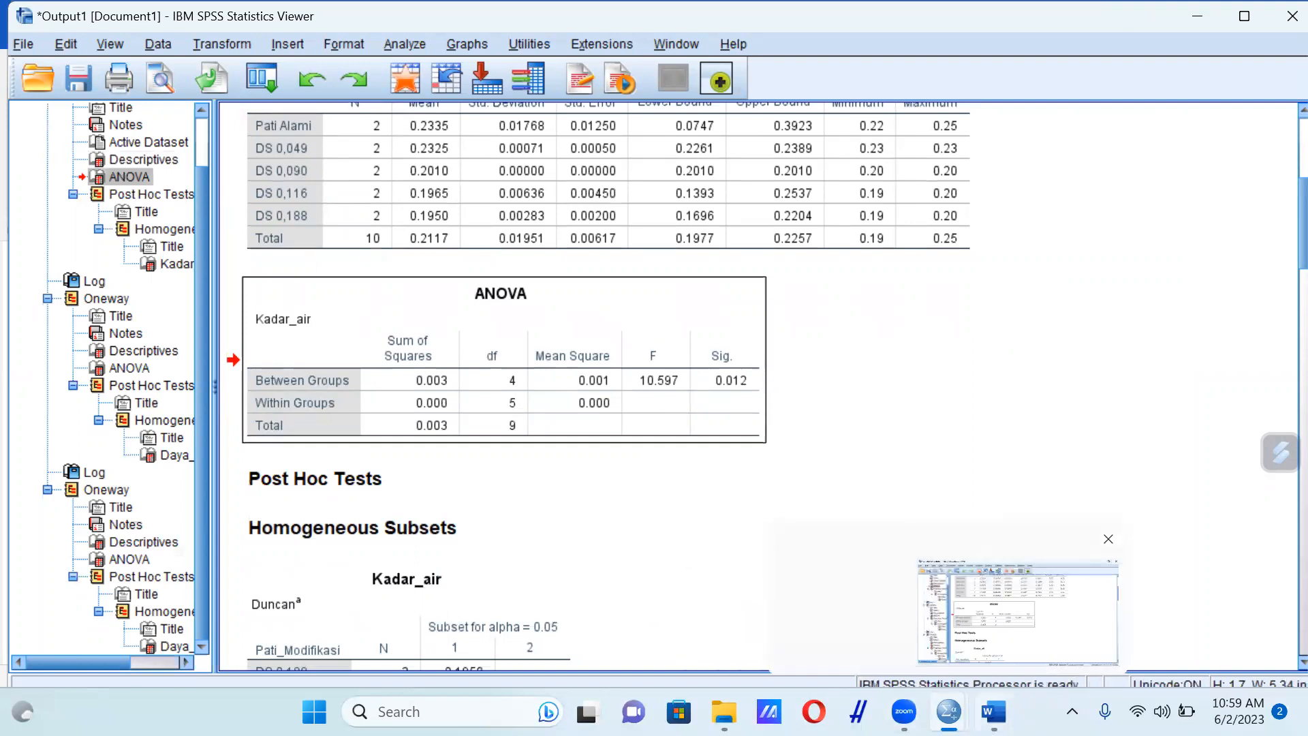
{"action": "mouse_move", "coordinate": [994, 713]}
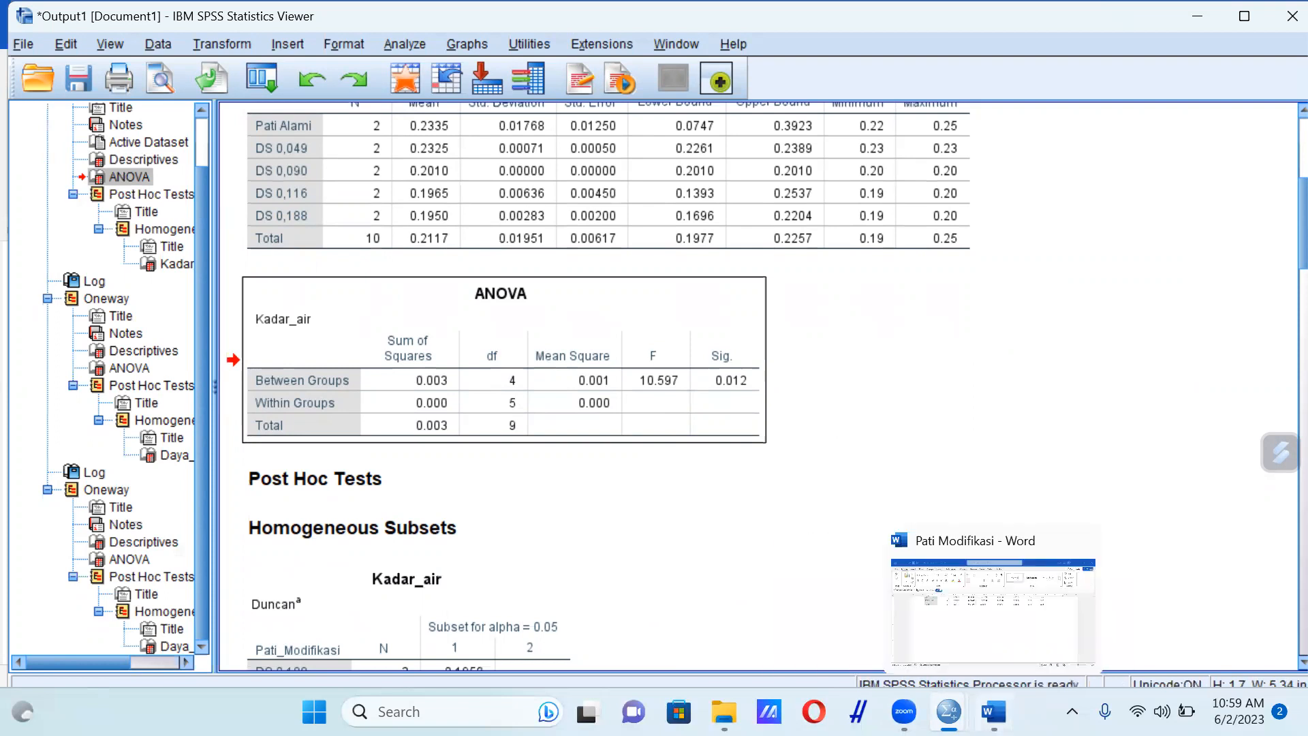
{"action": "left_click", "coordinate": [994, 713]}
{"action": "type", "text": "ANOVA Kadar_air \tSum of Squares\tdf\tMean Square\tF\tSig. Between Groups\t0.003\t4\t0.001\t10.597\t0.012 Within Groups\t0.000\t5\t0.000\t\t Total\t0.003\t9"}
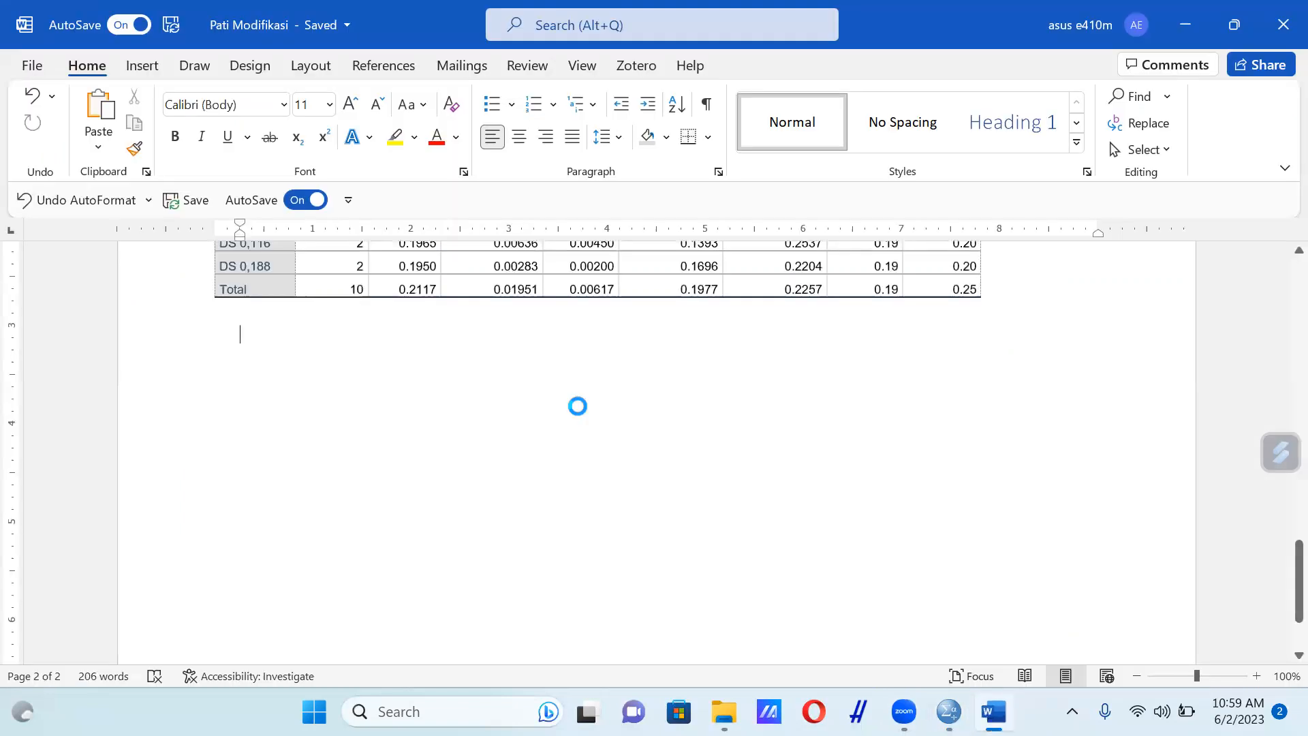
{"action": "key", "text": "ctrl+z"}
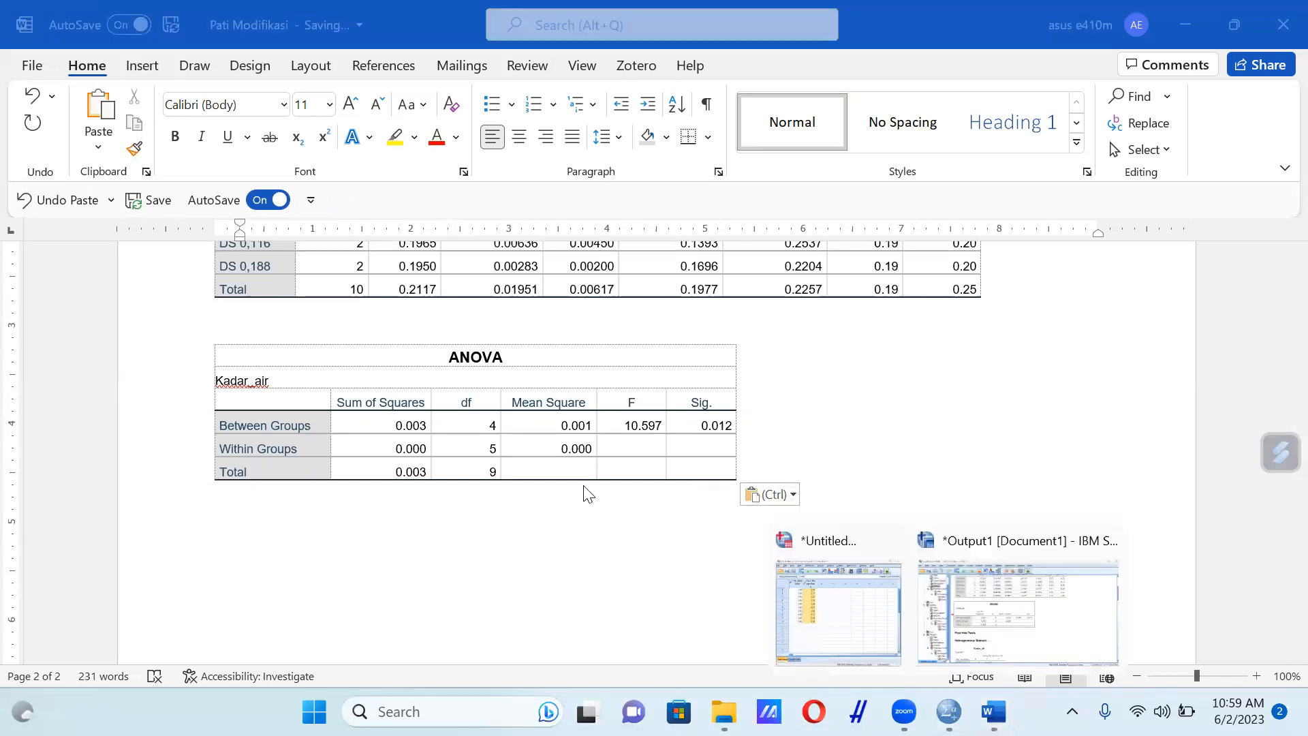
Copy the Kadar_air Duncan homogeneous subsets table from the SPSS output and paste it below the ANOVA table in Word
{"action": "scroll", "coordinate": [616, 505], "scroll_direction": "down", "scroll_amount": 1}
{"action": "left_click", "coordinate": [1027, 647]}
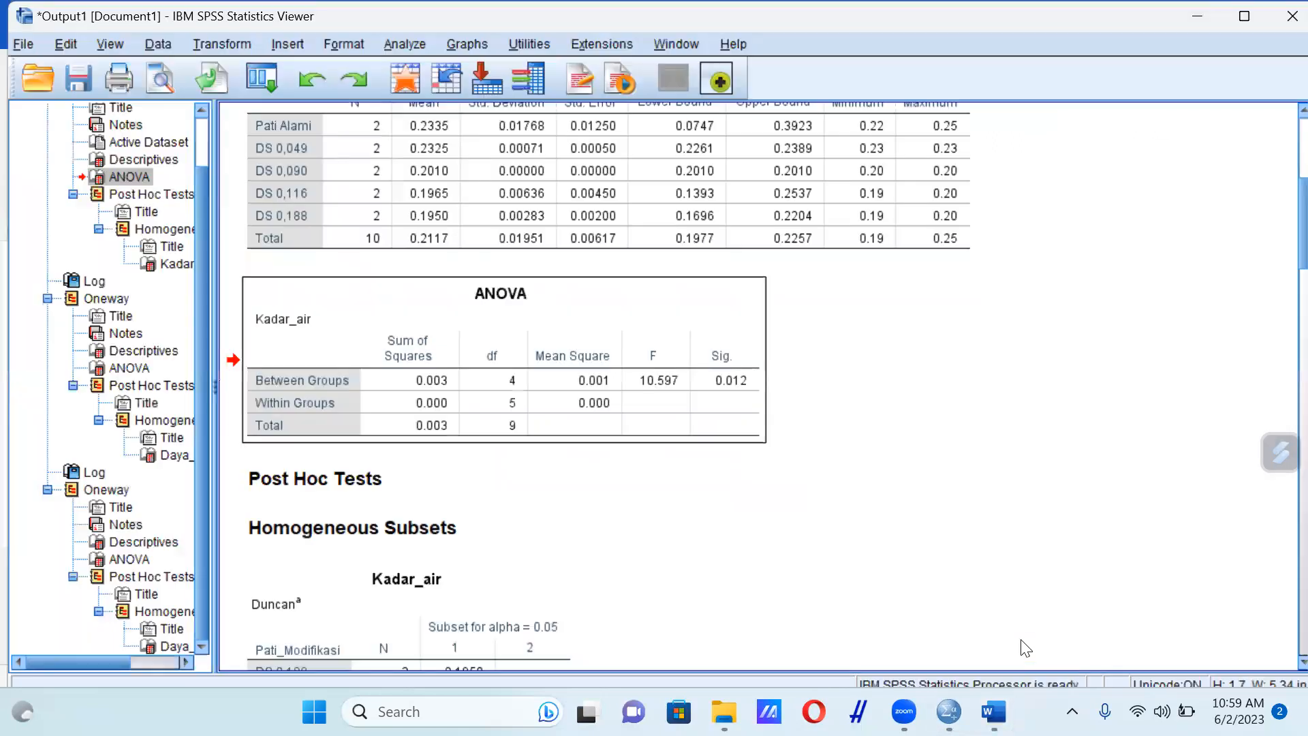
{"action": "scroll", "coordinate": [659, 491], "scroll_direction": "down", "scroll_amount": 3}
{"action": "left_click", "coordinate": [539, 341]}
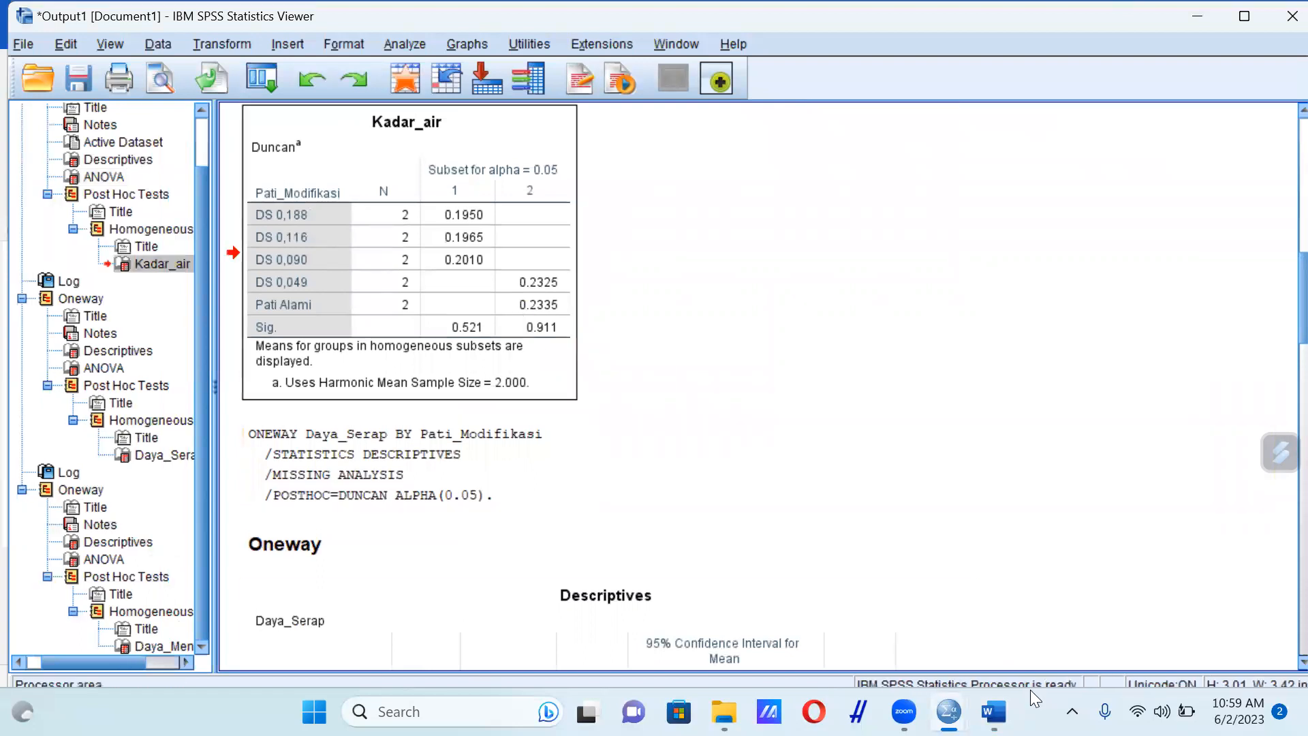
{"action": "left_click", "coordinate": [994, 711]}
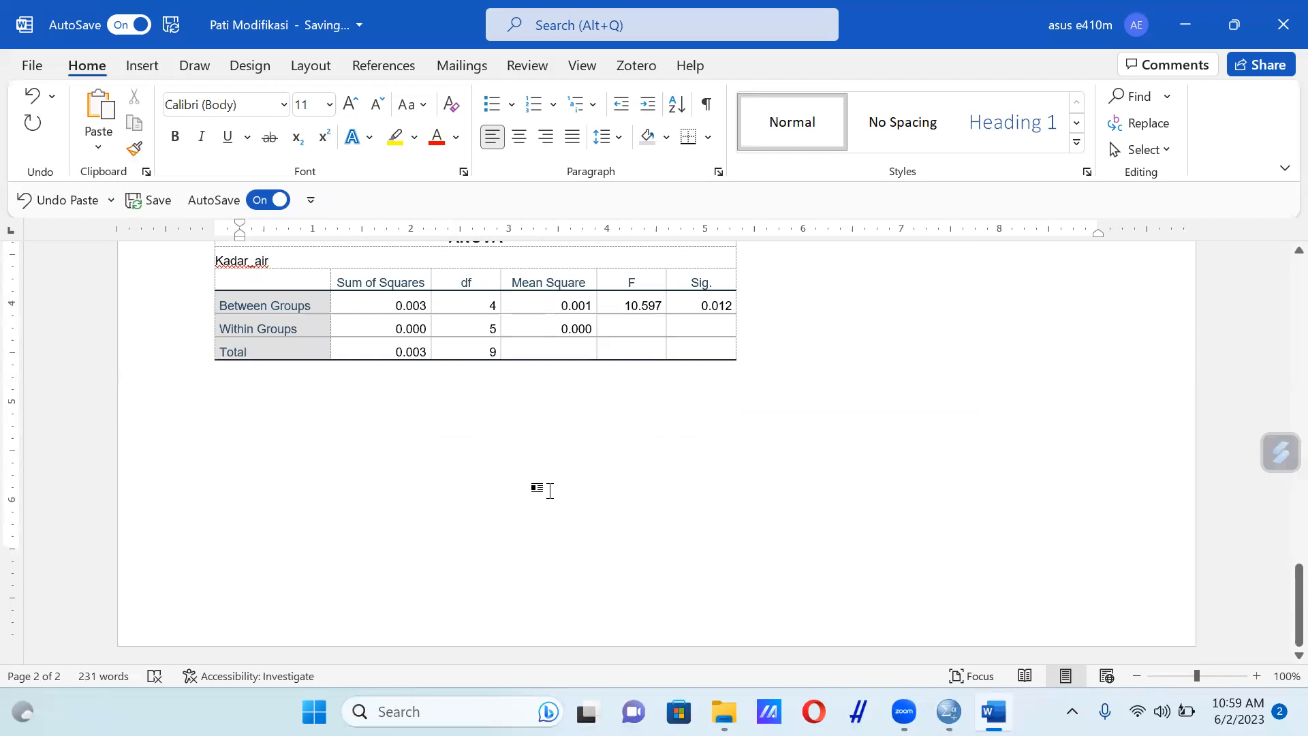
{"action": "key", "text": "ctrl+v"}
{"action": "scroll", "coordinate": [613, 511], "scroll_direction": "down", "scroll_amount": 1}
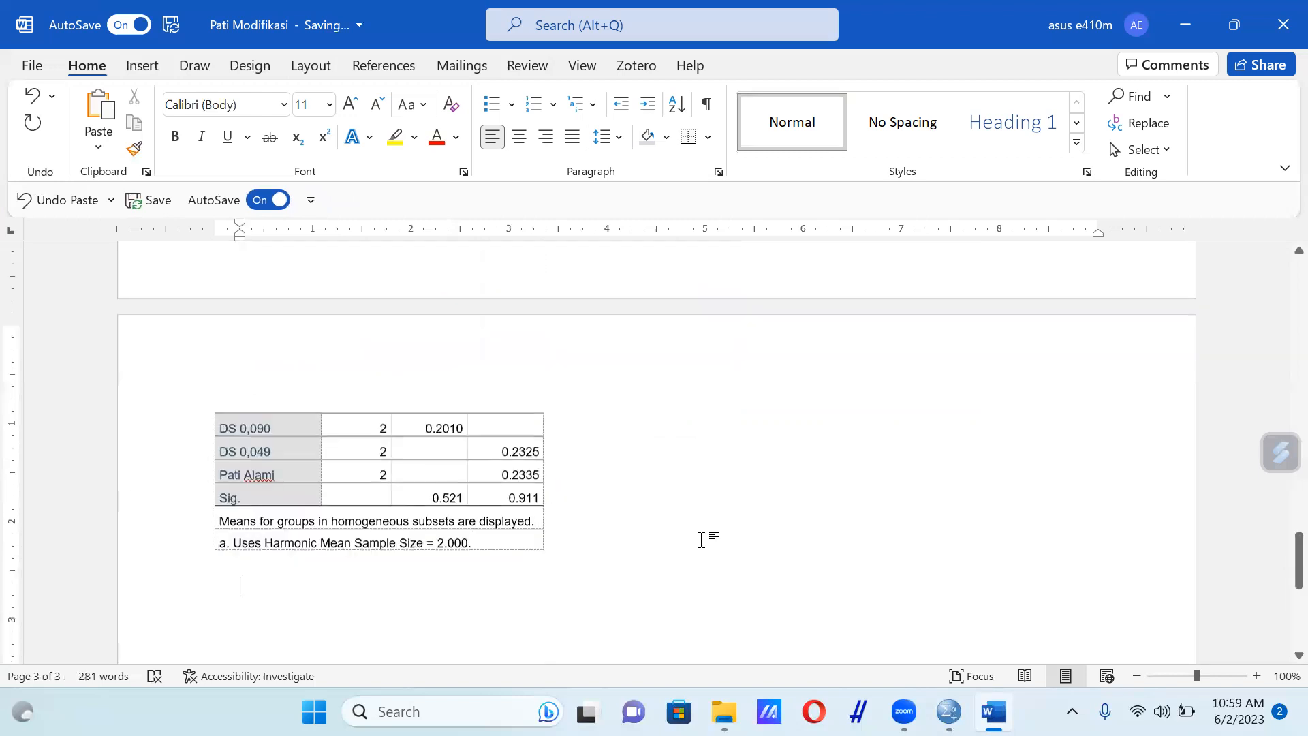
Add the numbered heading "2. Daya Serap" below the pasted Duncan table
{"action": "scroll", "coordinate": [757, 556], "scroll_direction": "down", "scroll_amount": 3}
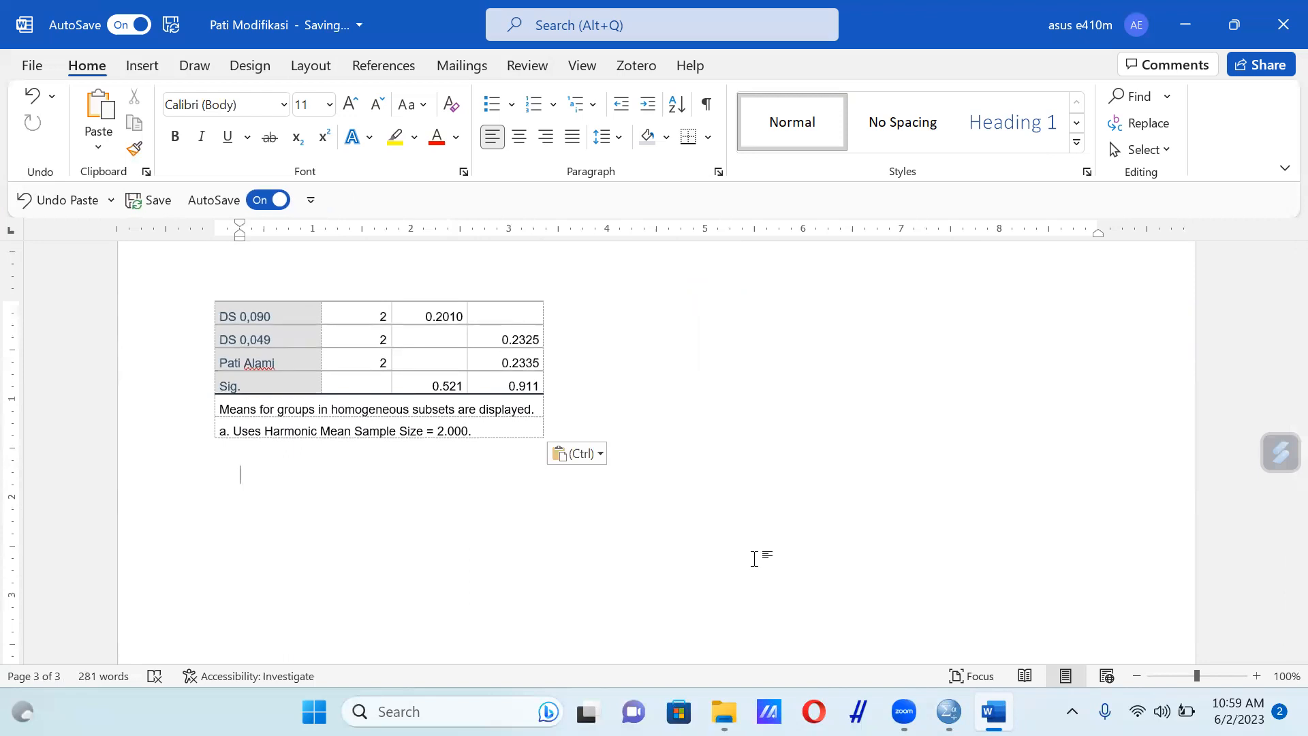
{"action": "type", "text": "Daya"}
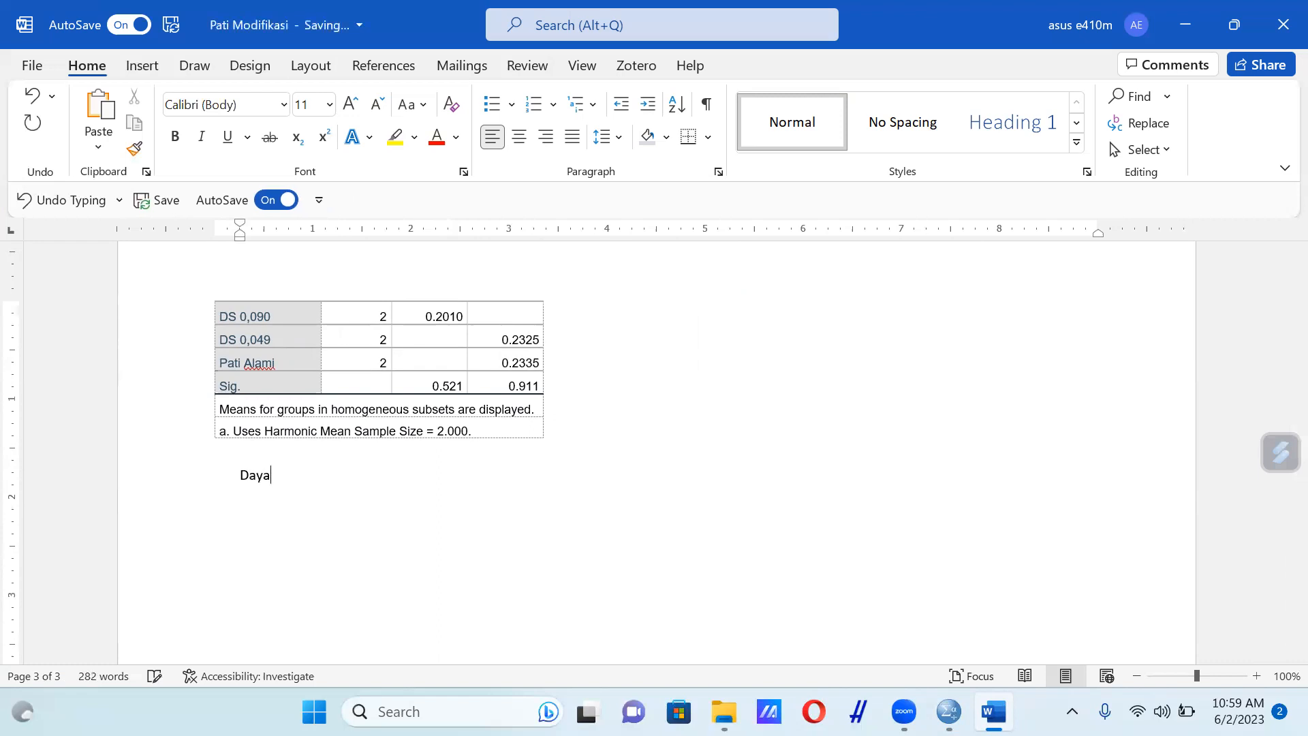
{"action": "key", "text": "BackSpace"}
{"action": "key", "text": "BackSpace"}
{"action": "key", "text": "BackSpace"}
{"action": "key", "text": "BackSpace"}
{"action": "type", "text": "Daya"}
{"action": "key", "text": "BackSpace"}
{"action": "key", "text": "BackSpace"}
{"action": "key", "text": "BackSpace"}
{"action": "key", "text": "BackSpace"}
{"action": "key", "text": "BackSpace"}
{"action": "key", "text": "BackSpace"}
{"action": "type", "text": "2."}
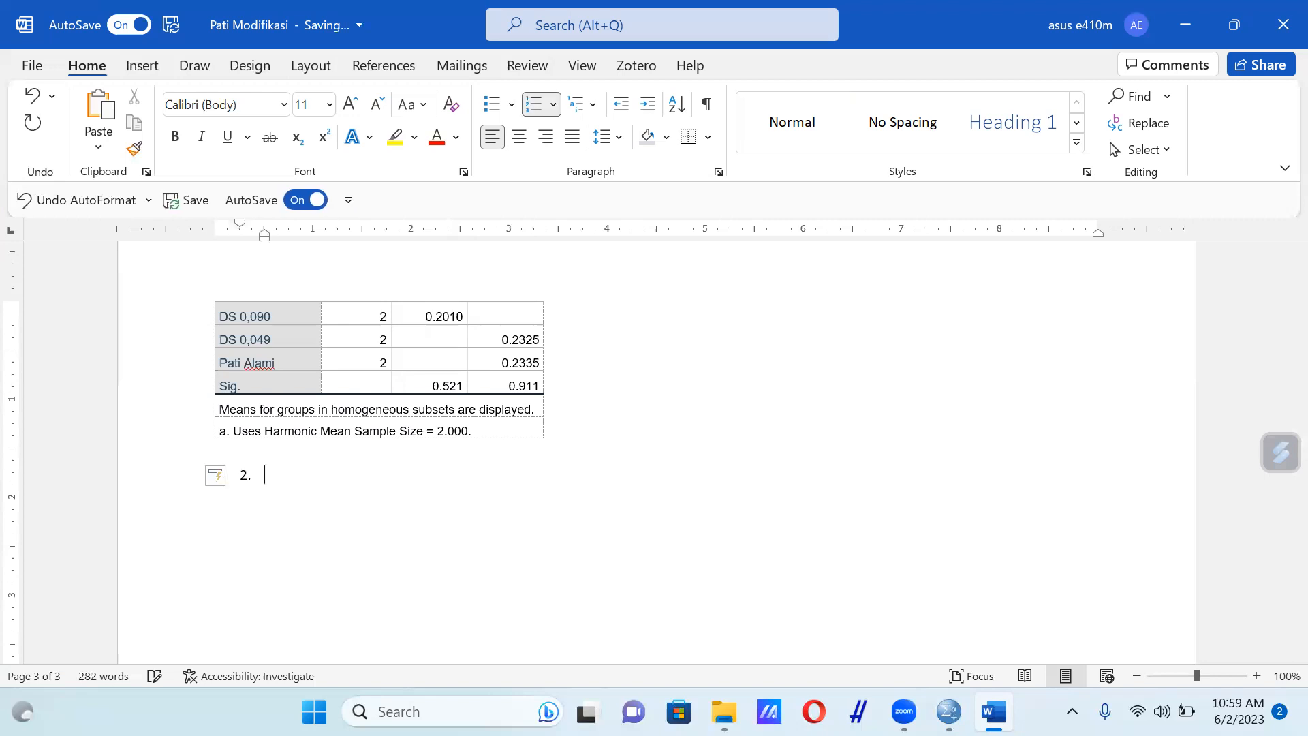
{"action": "key", "text": "ctrl+v"}
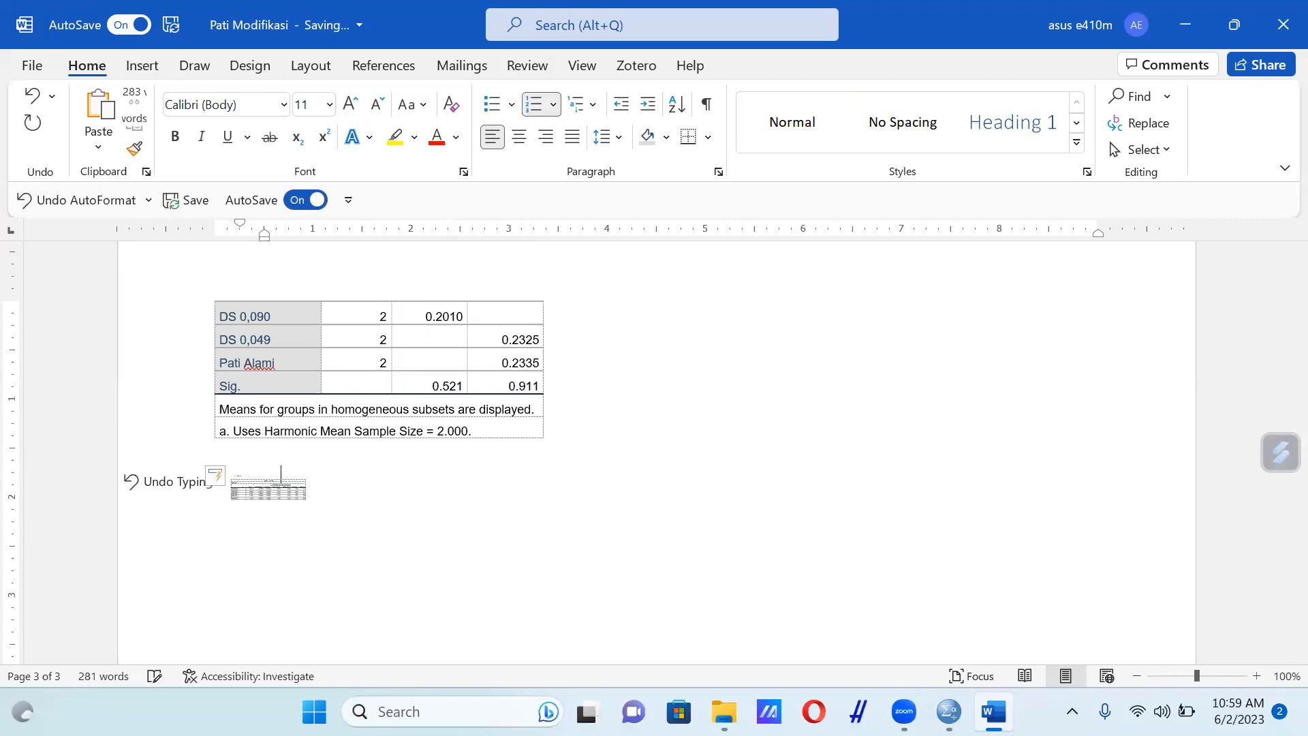
{"action": "type", "text": "Daya "}
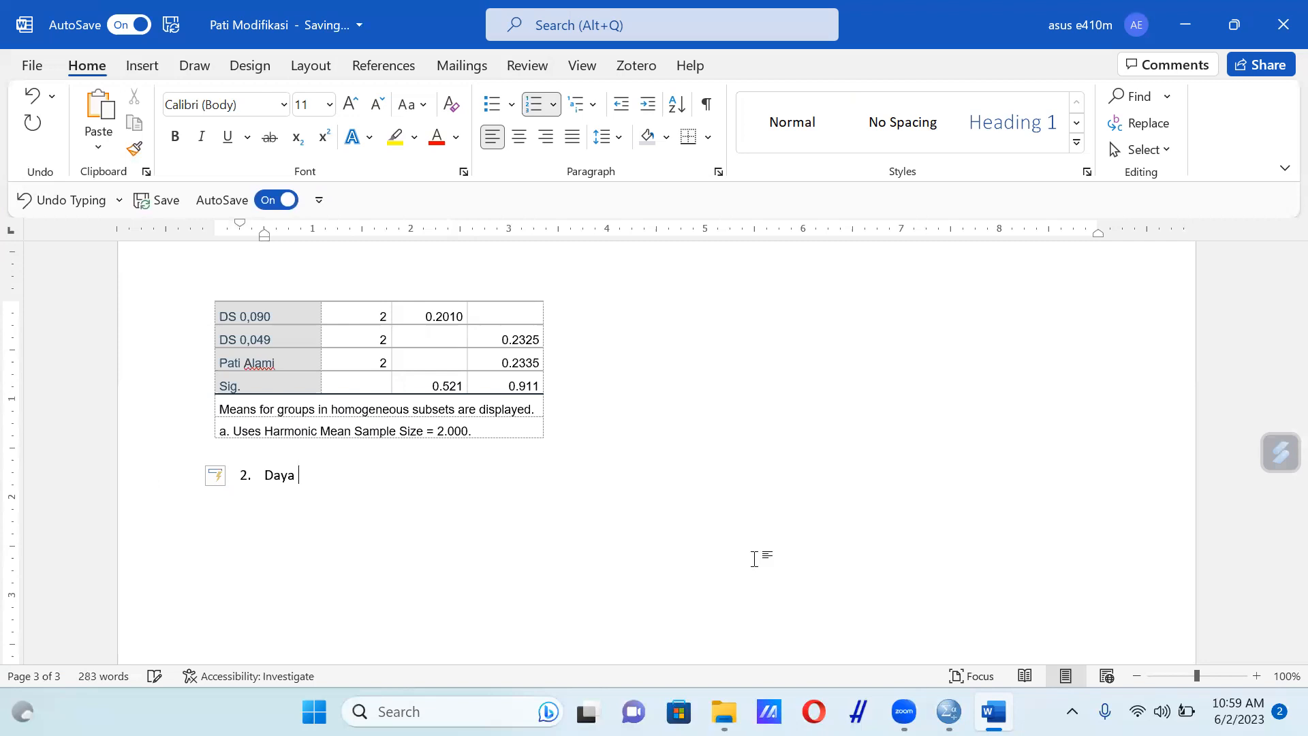
{"action": "type", "text": "Serap"}
Switch to the SPSS output and examine the Daya_Serap Descriptives, ANOVA and Duncan homogeneous subsets tables
{"action": "left_click", "coordinate": [949, 712]}
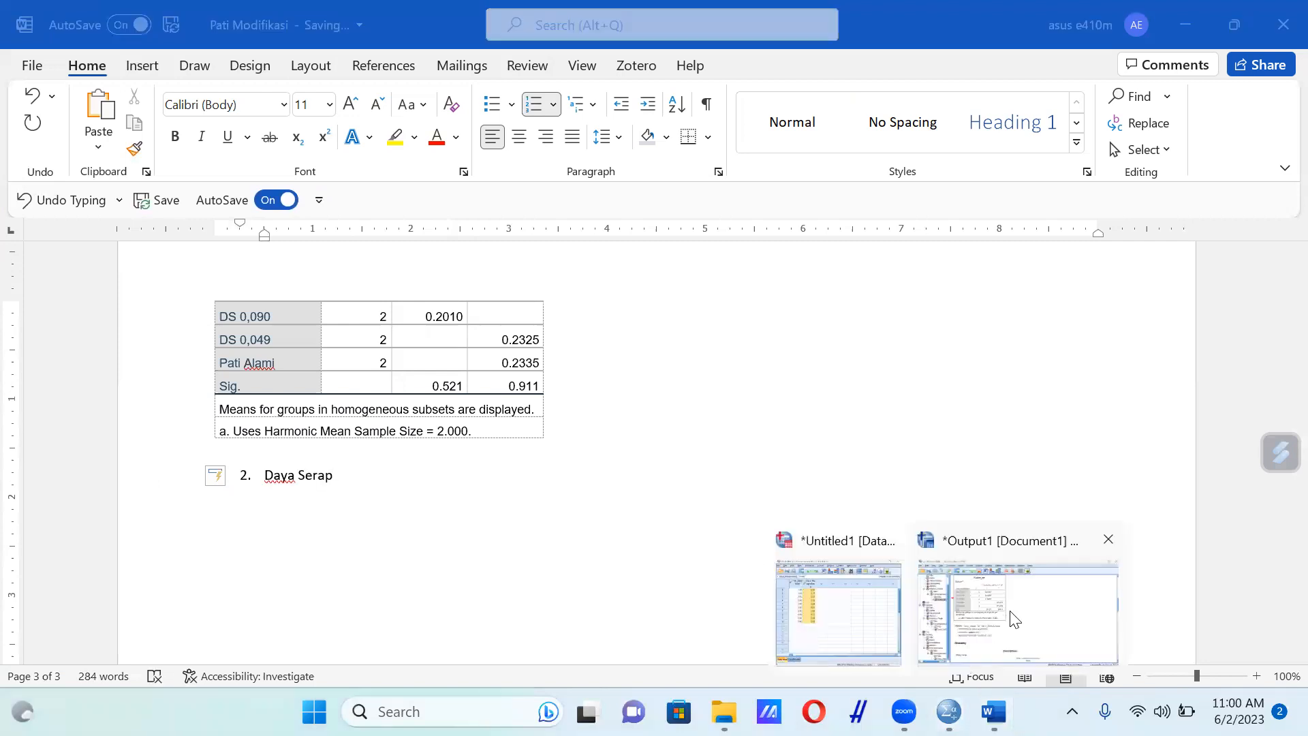
{"action": "left_click", "coordinate": [1015, 620]}
{"action": "scroll", "coordinate": [817, 409], "scroll_direction": "down", "scroll_amount": 5}
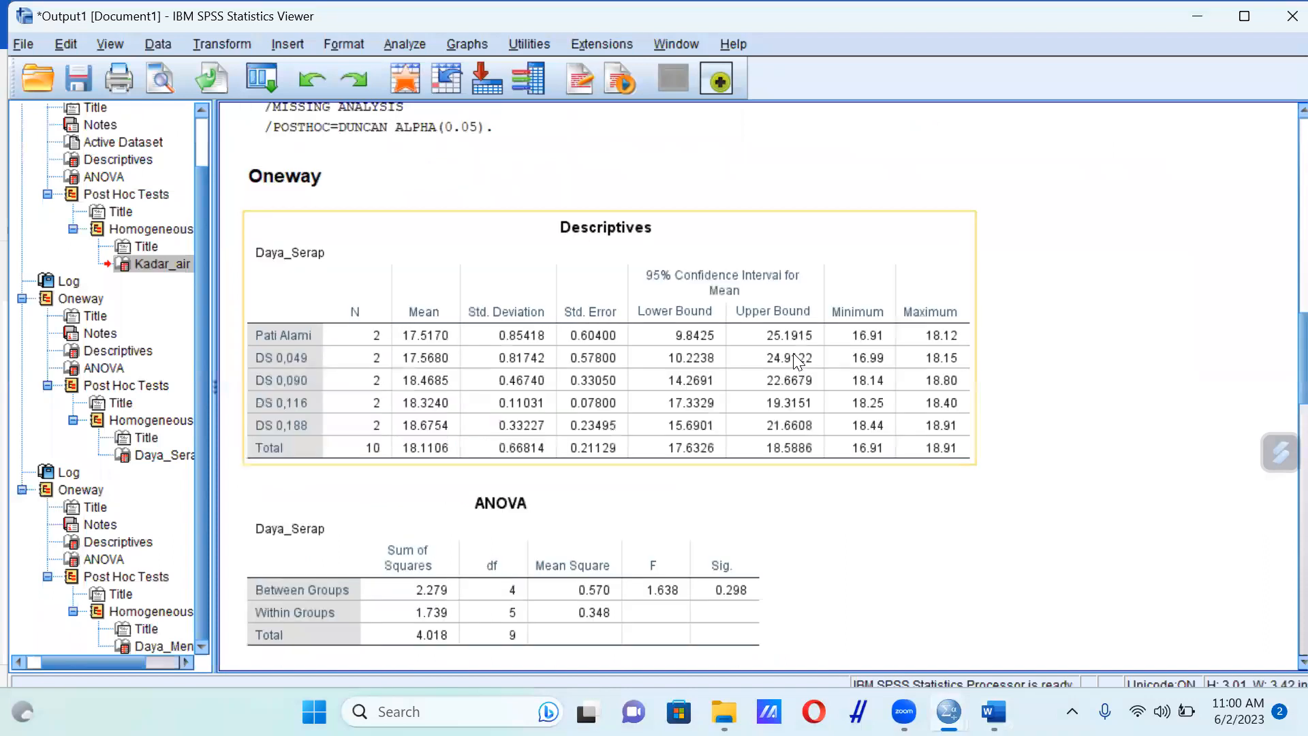
{"action": "left_click", "coordinate": [797, 361]}
{"action": "left_click", "coordinate": [703, 606]}
{"action": "scroll", "coordinate": [706, 610], "scroll_direction": "down", "scroll_amount": 3}
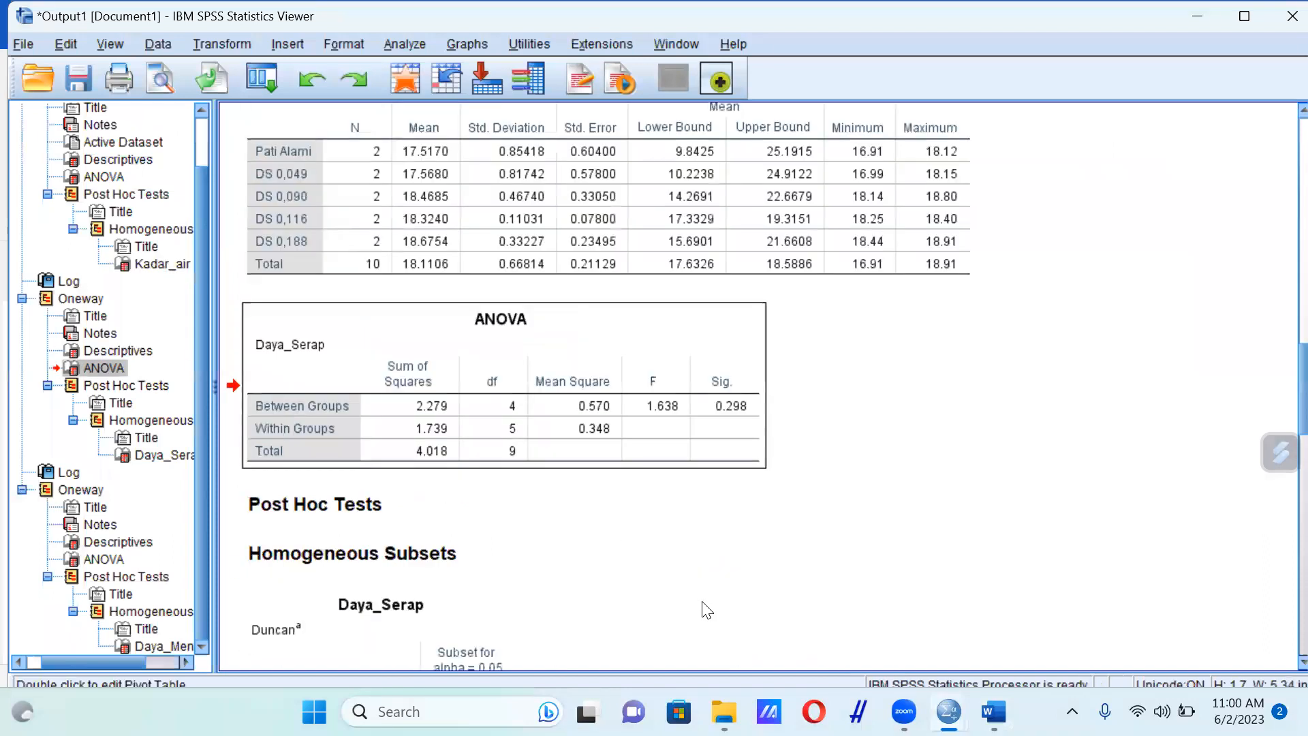
{"action": "scroll", "coordinate": [707, 610], "scroll_direction": "down", "scroll_amount": 3}
{"action": "left_click", "coordinate": [527, 456]}
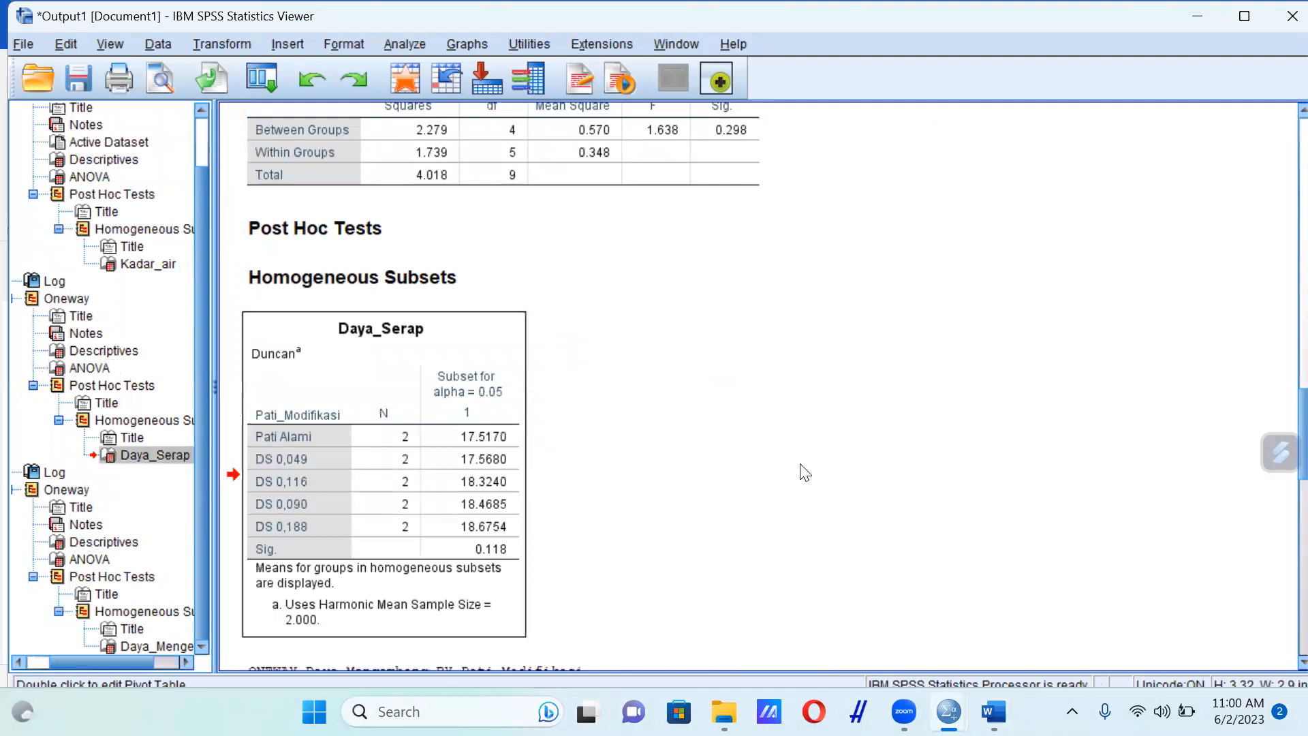
{"action": "scroll", "coordinate": [803, 467], "scroll_direction": "down", "scroll_amount": 5}
{"action": "mouse_move", "coordinate": [993, 711]}
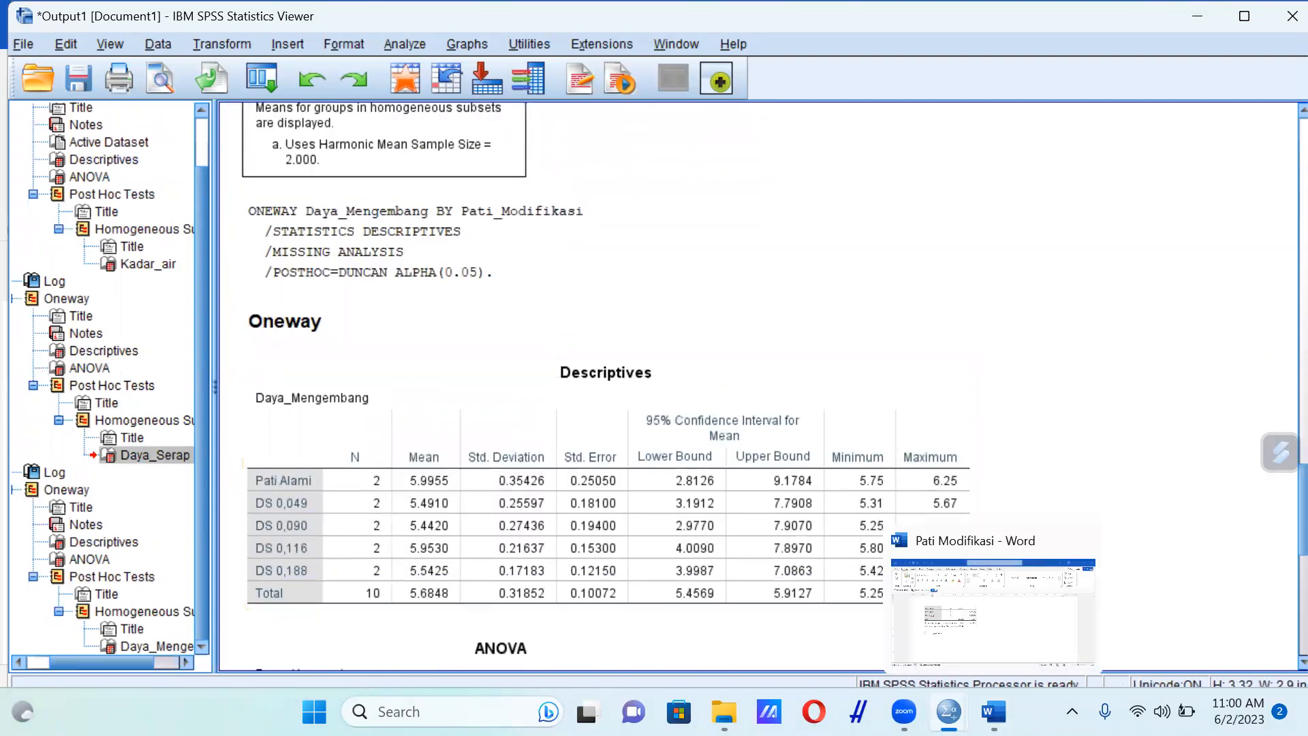
{"action": "left_click", "coordinate": [1031, 601]}
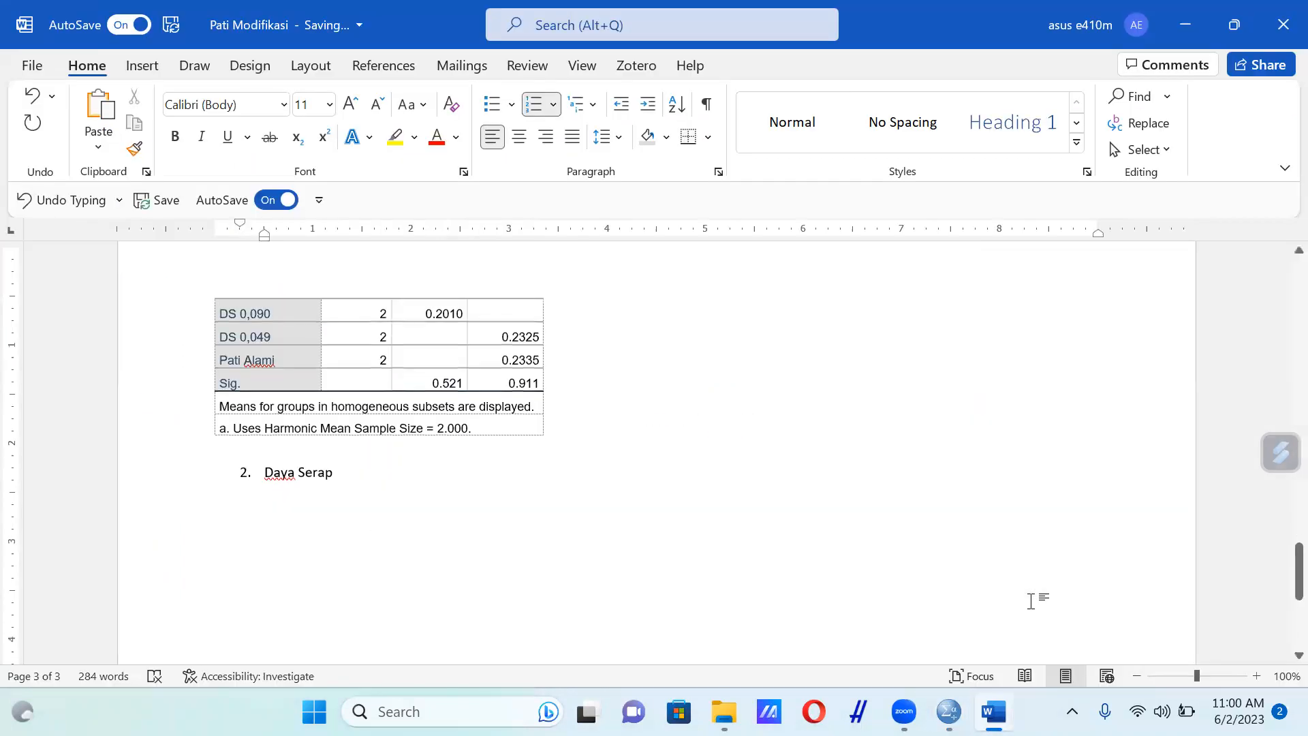
{"action": "scroll", "coordinate": [657, 452], "scroll_direction": "down", "scroll_amount": 1}
{"action": "mouse_move", "coordinate": [993, 711]}
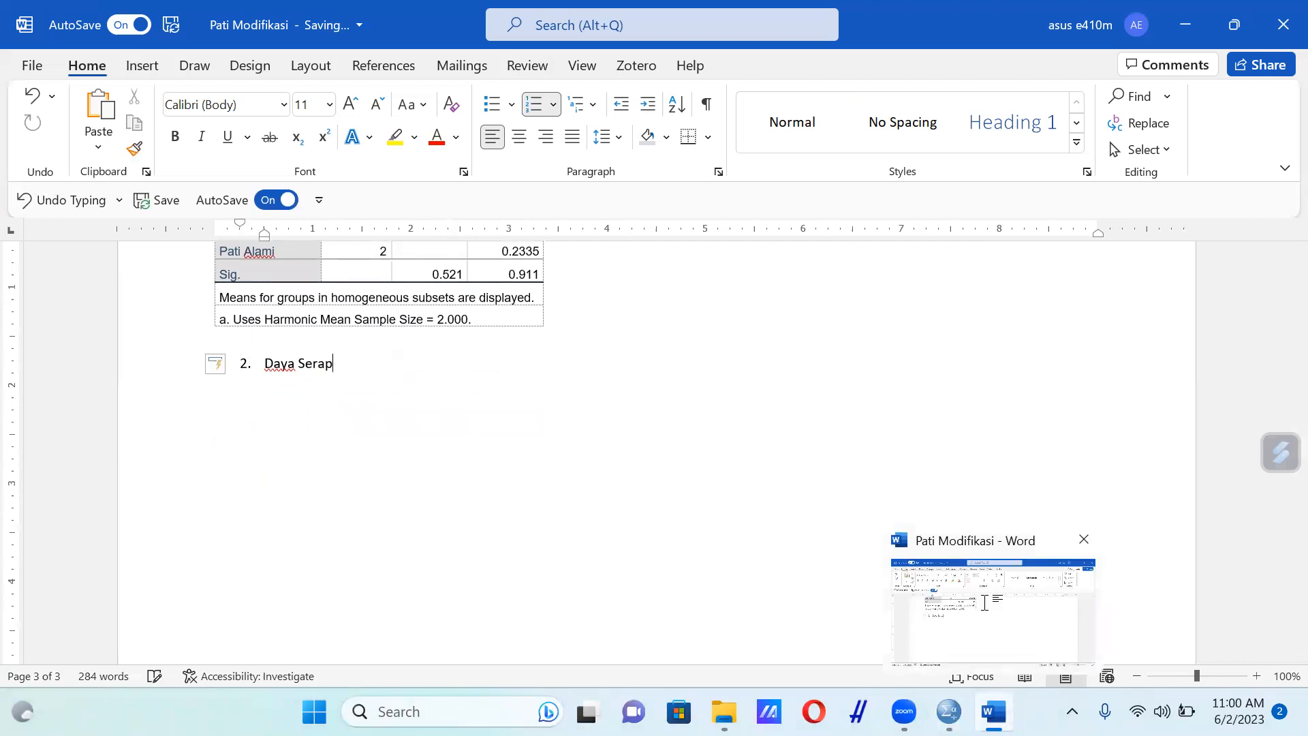
{"action": "mouse_move", "coordinate": [949, 712]}
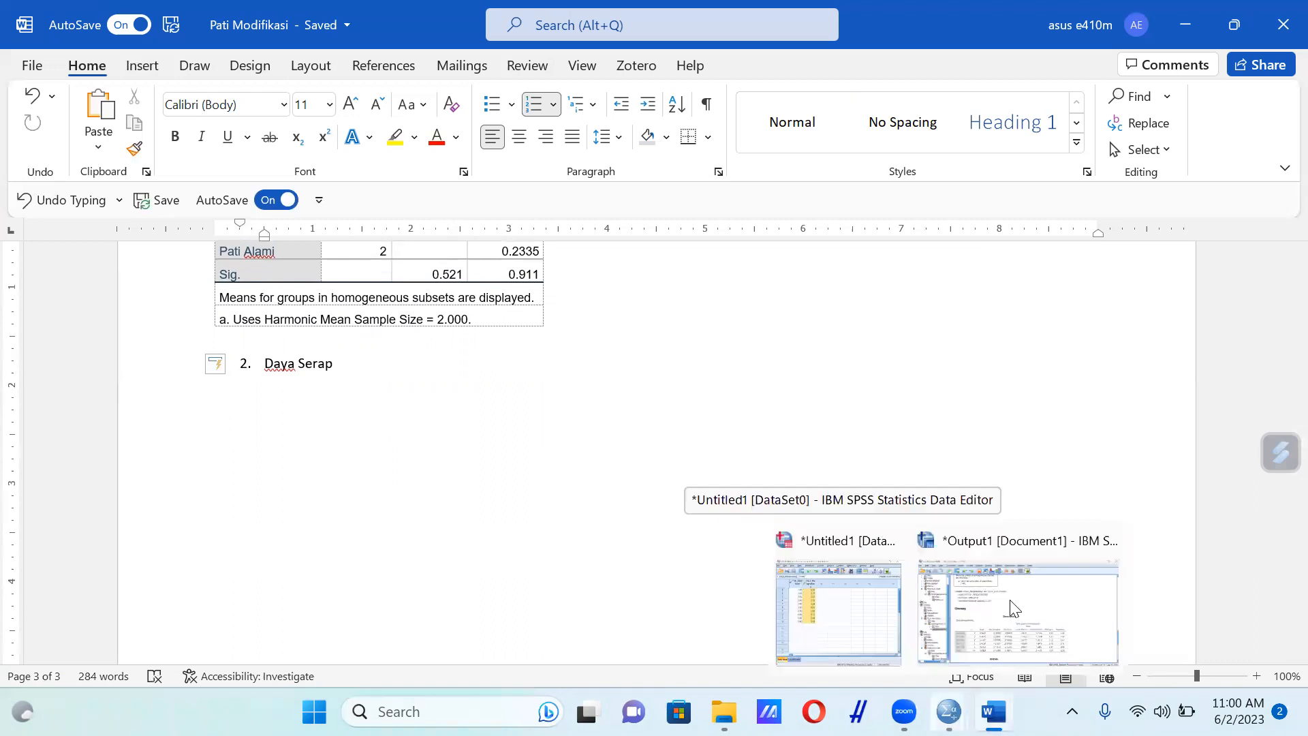
{"action": "left_click", "coordinate": [1013, 608]}
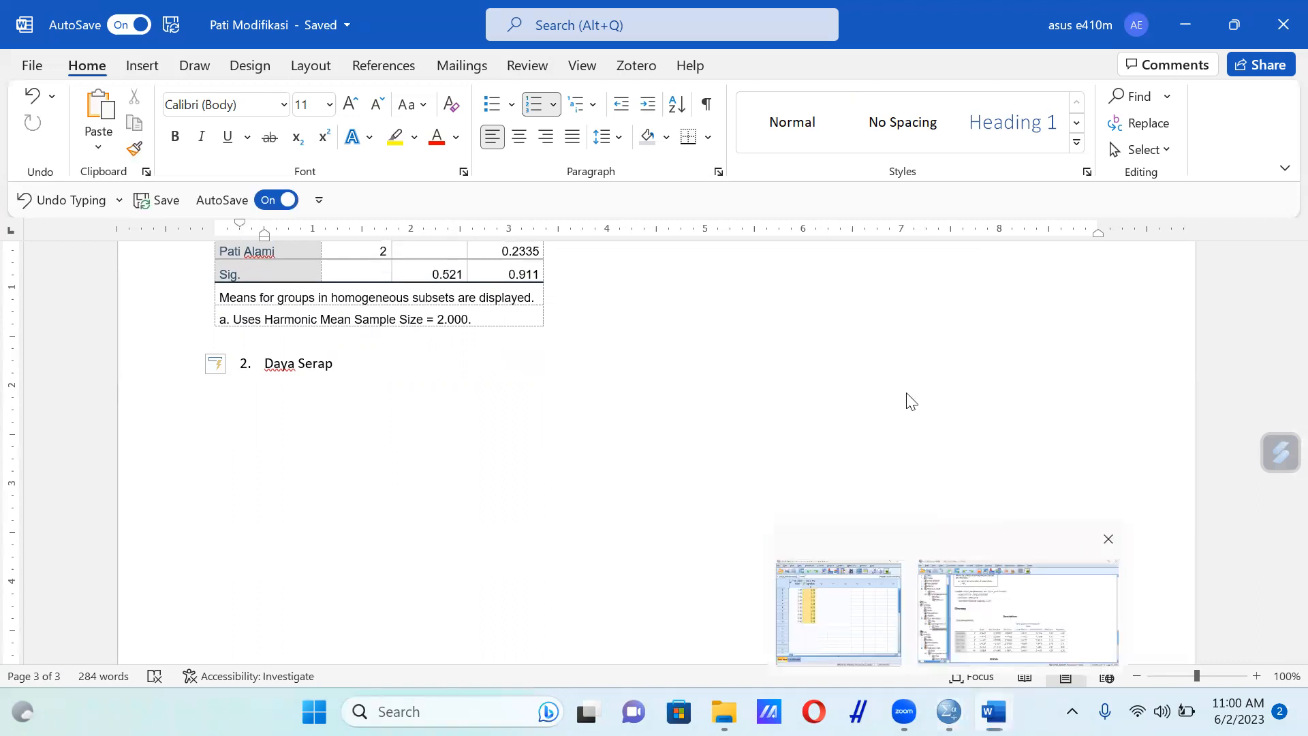
{"action": "scroll", "coordinate": [907, 394], "scroll_direction": "down", "scroll_amount": 4}
{"action": "scroll", "coordinate": [907, 394], "scroll_direction": "up", "scroll_amount": 15}
{"action": "scroll", "coordinate": [912, 402], "scroll_direction": "up", "scroll_amount": 10}
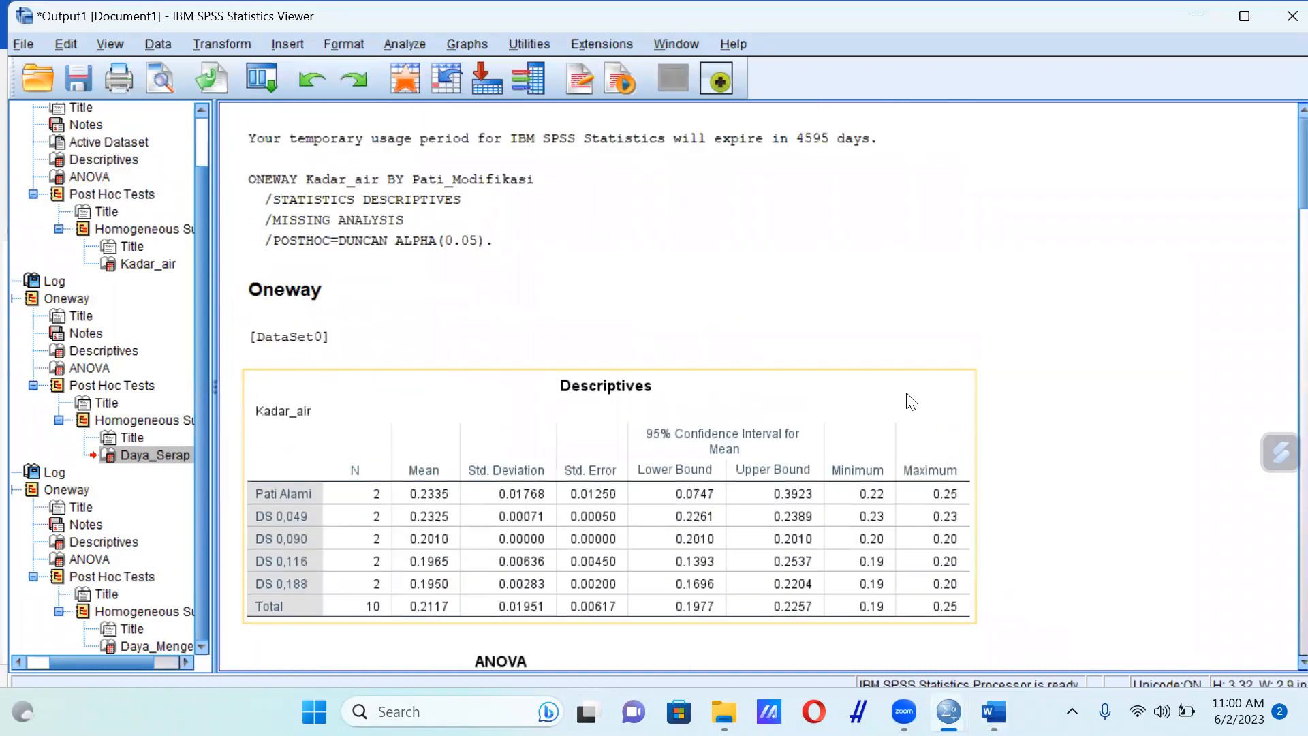
Minimize the open windows to reach the desktop, then launch Excel and create a blank workbook
{"action": "left_click", "coordinate": [1211, 11]}
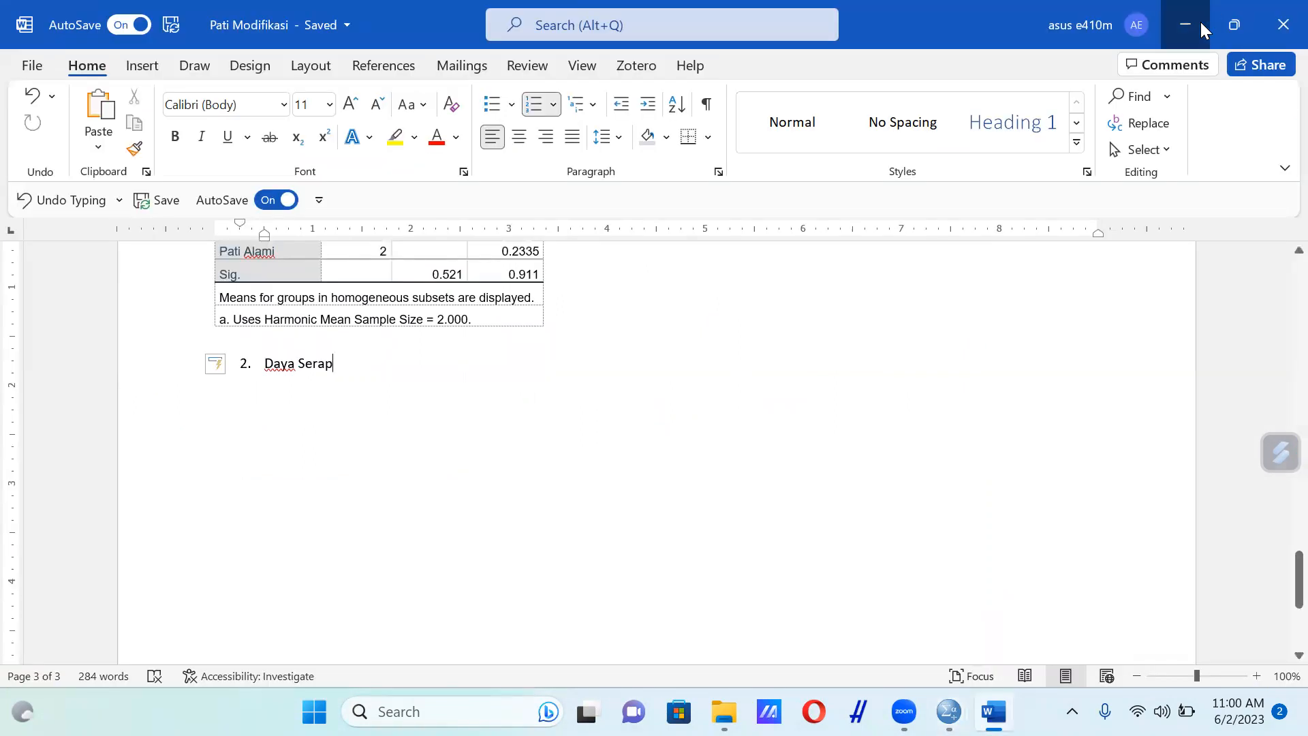
{"action": "left_click", "coordinate": [1201, 22]}
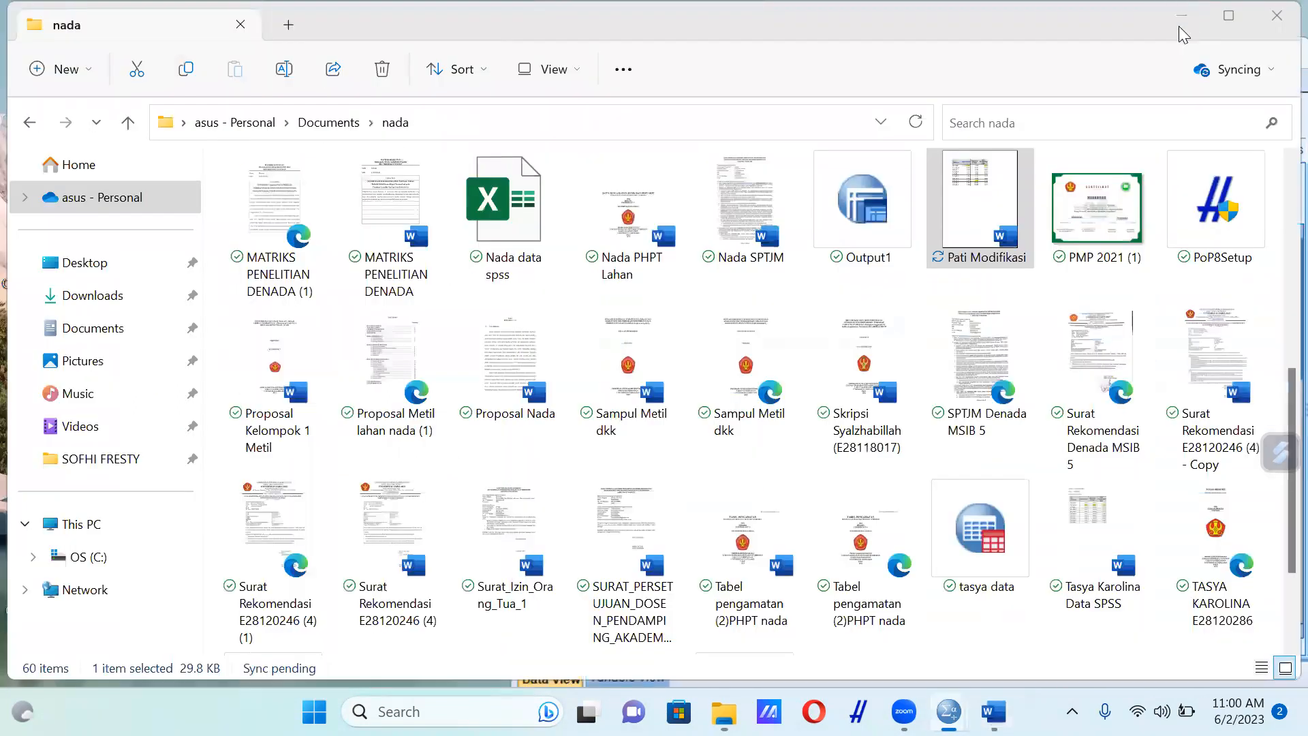
{"action": "left_click", "coordinate": [1183, 18]}
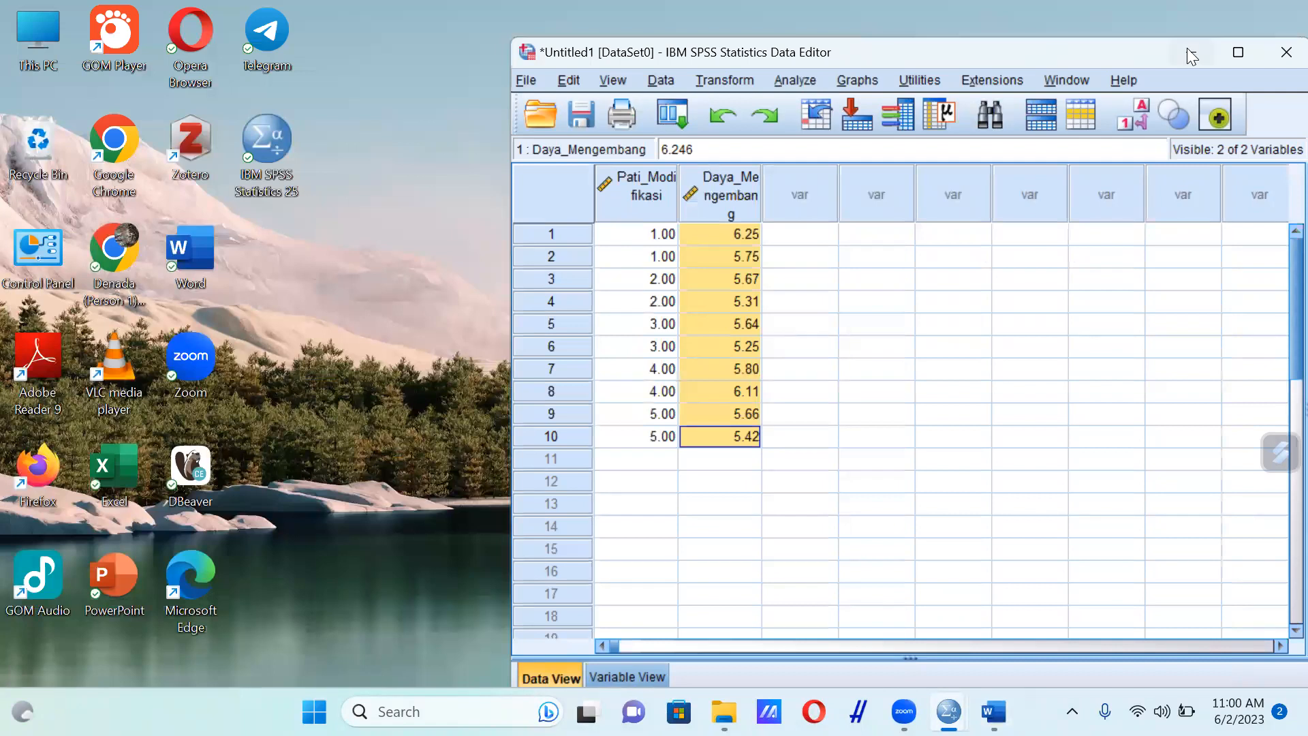
{"action": "left_click", "coordinate": [1189, 53]}
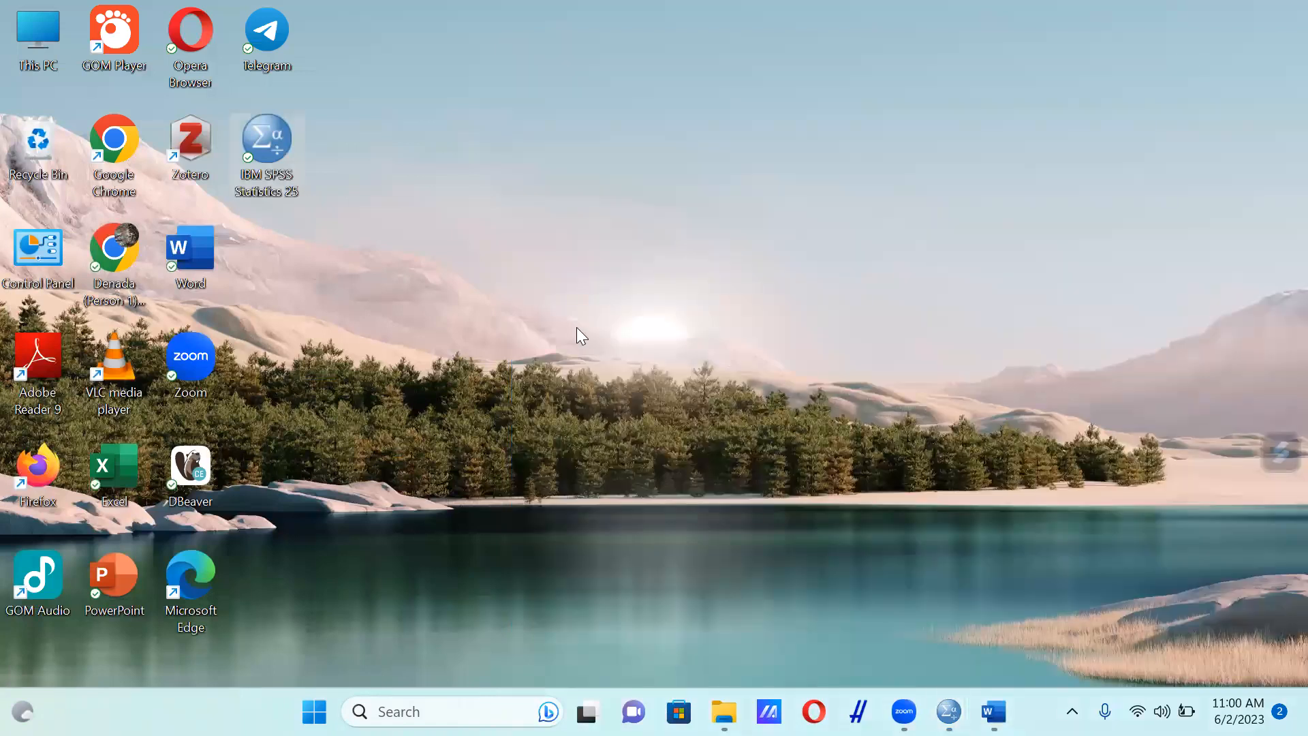
{"action": "double_click", "coordinate": [126, 470]}
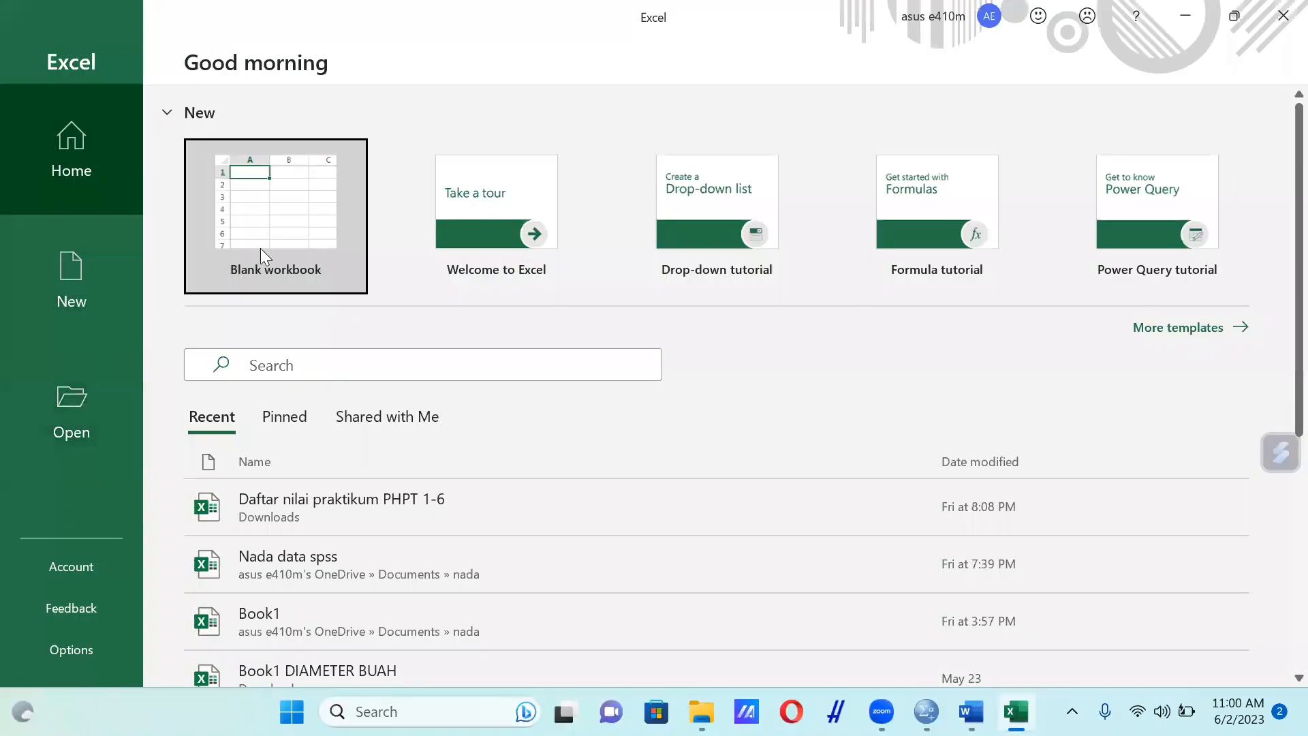
{"action": "left_click", "coordinate": [295, 233]}
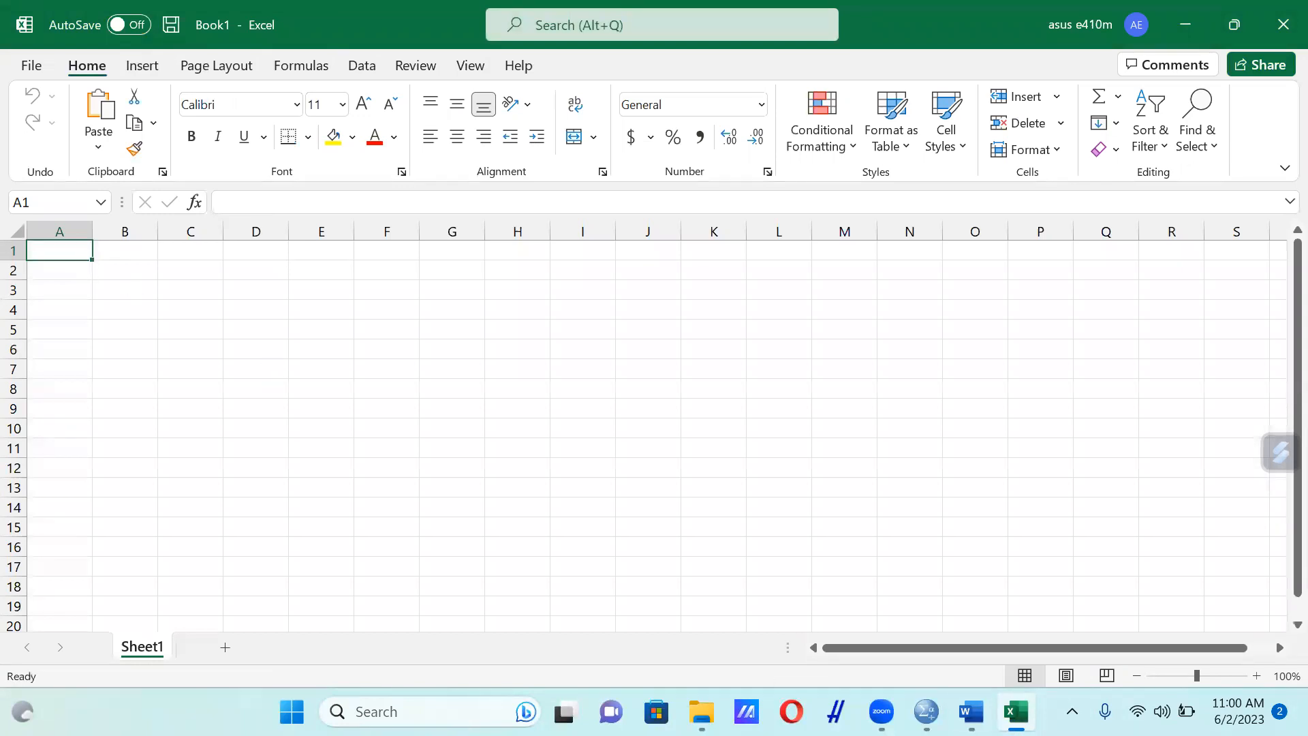
In the Pati Modifikasi Word document, insert blank lines above the Kadar_air Duncan table to move it whole onto the next page
{"action": "left_click", "coordinate": [972, 712]}
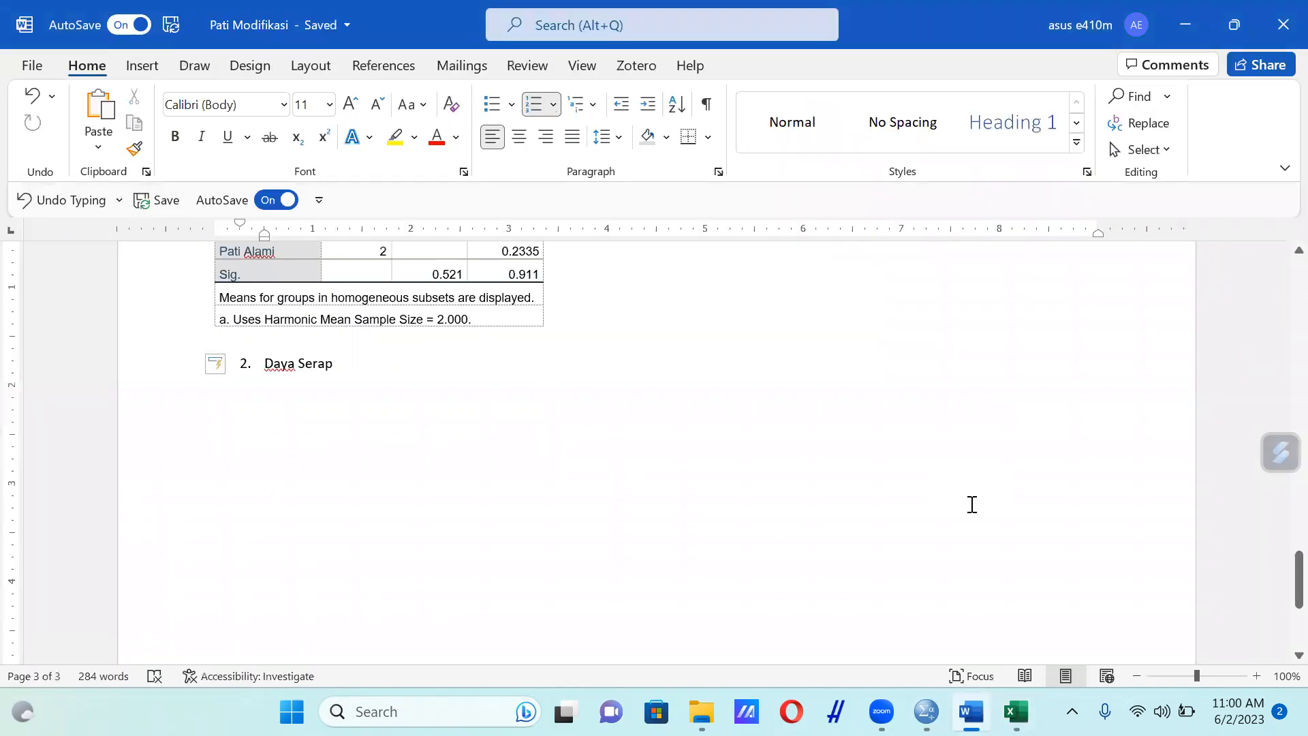
{"action": "scroll", "coordinate": [973, 502], "scroll_direction": "up", "scroll_amount": 5}
{"action": "scroll", "coordinate": [891, 496], "scroll_direction": "up", "scroll_amount": 1}
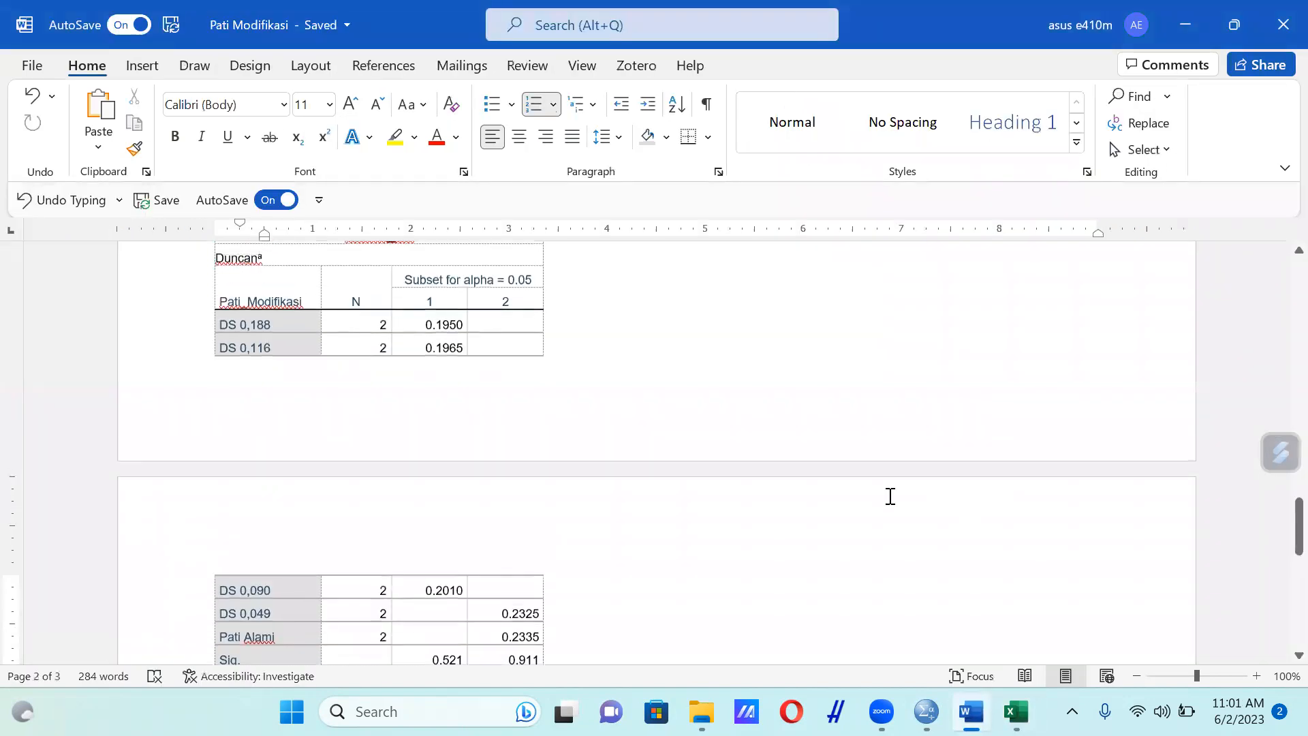
{"action": "scroll", "coordinate": [891, 497], "scroll_direction": "up", "scroll_amount": 1}
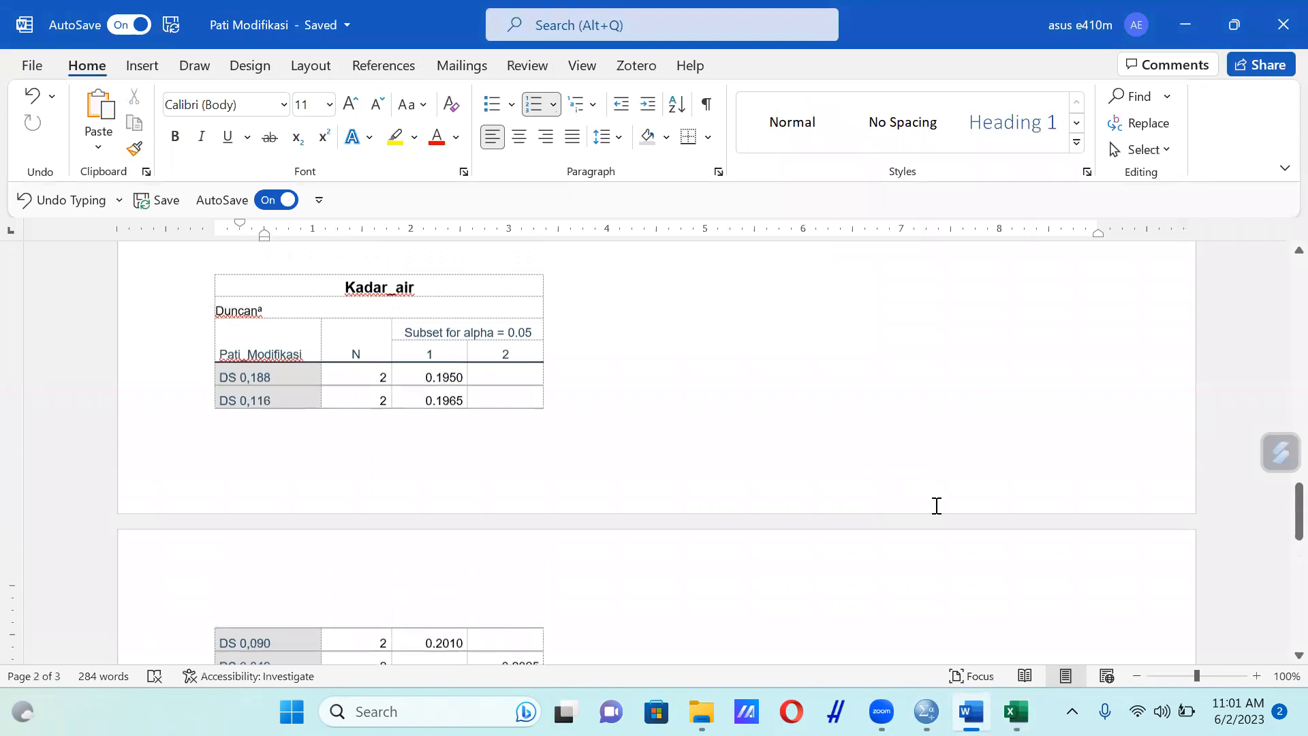
{"action": "scroll", "coordinate": [937, 505], "scroll_direction": "up", "scroll_amount": 1}
{"action": "left_click", "coordinate": [482, 317]}
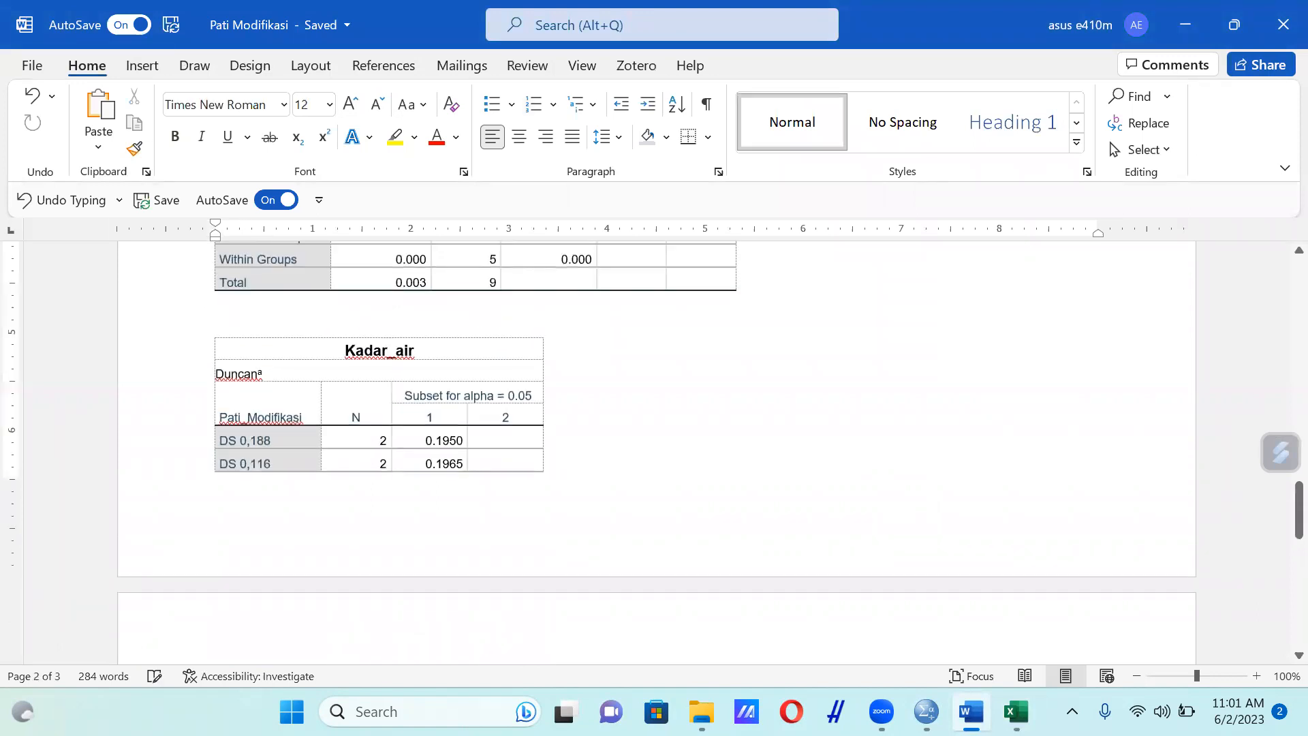
{"action": "key", "text": "Return"}
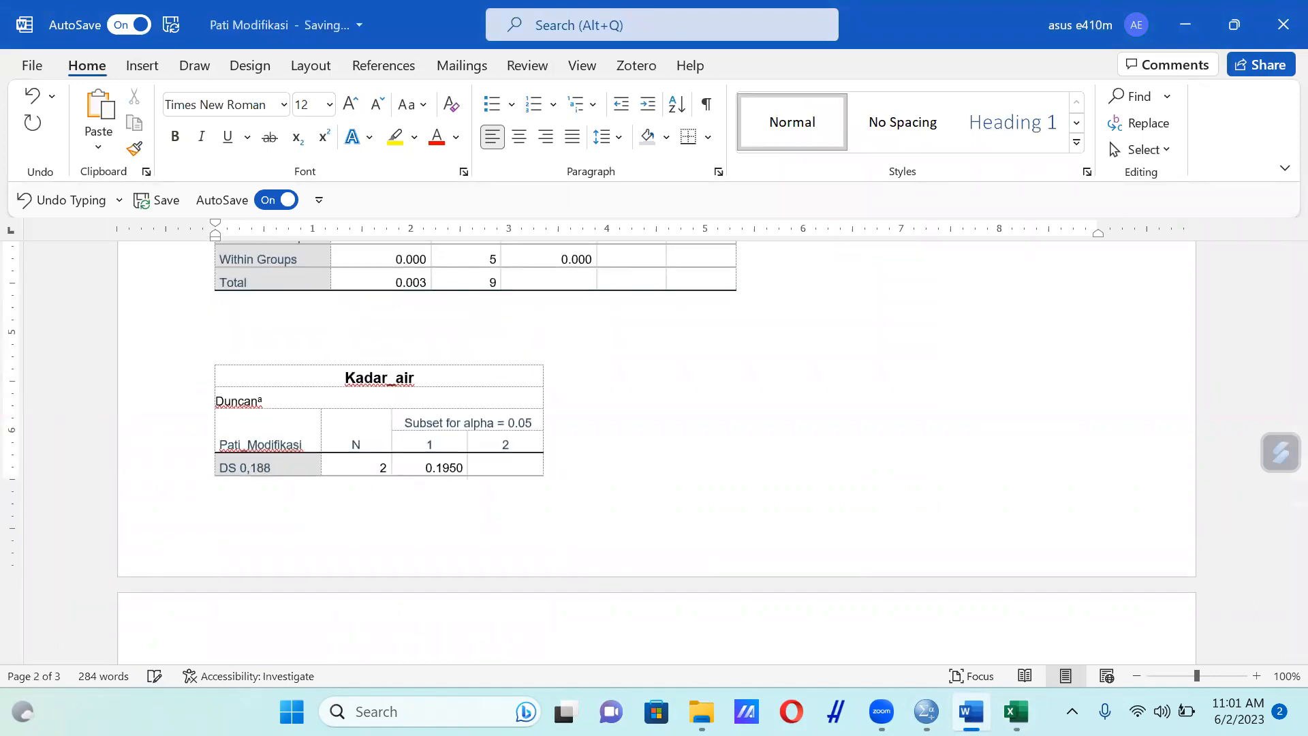
{"action": "key", "text": "Return"}
{"action": "key", "text": "Return"}
{"action": "key", "text": "Return"}
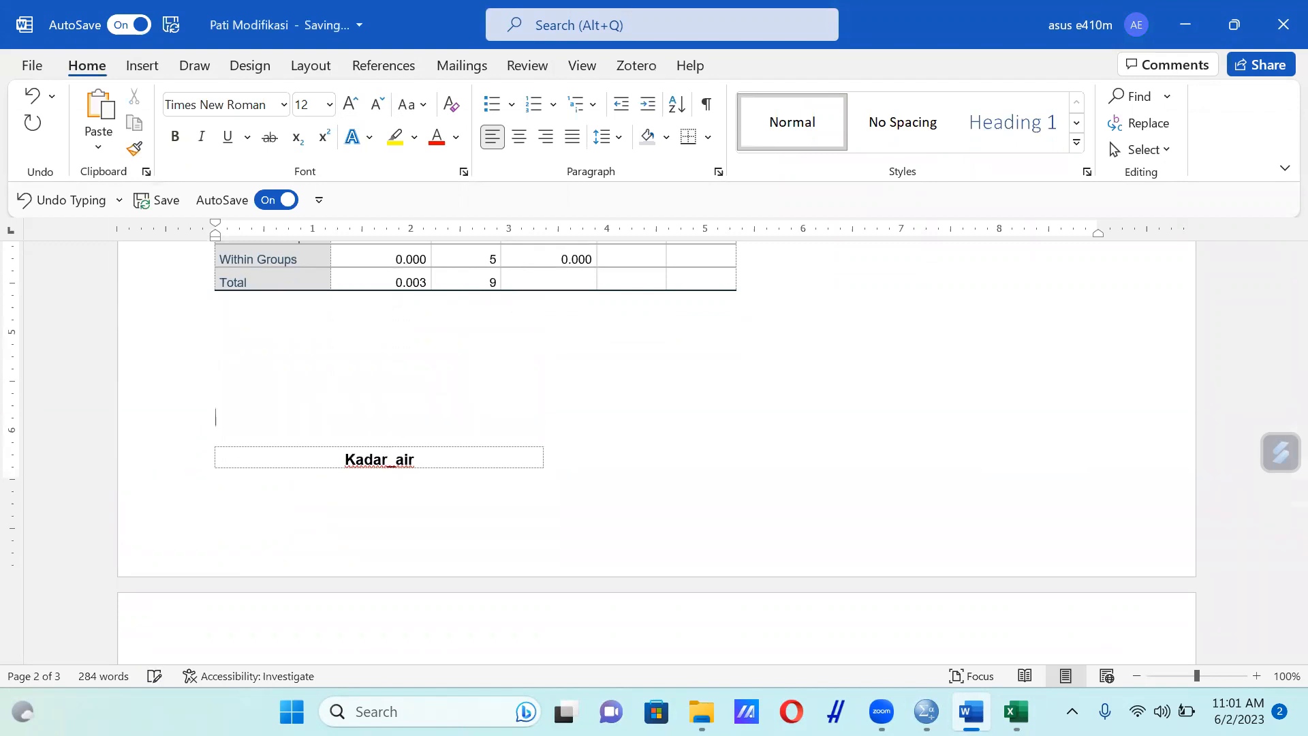
{"action": "key", "text": "Return"}
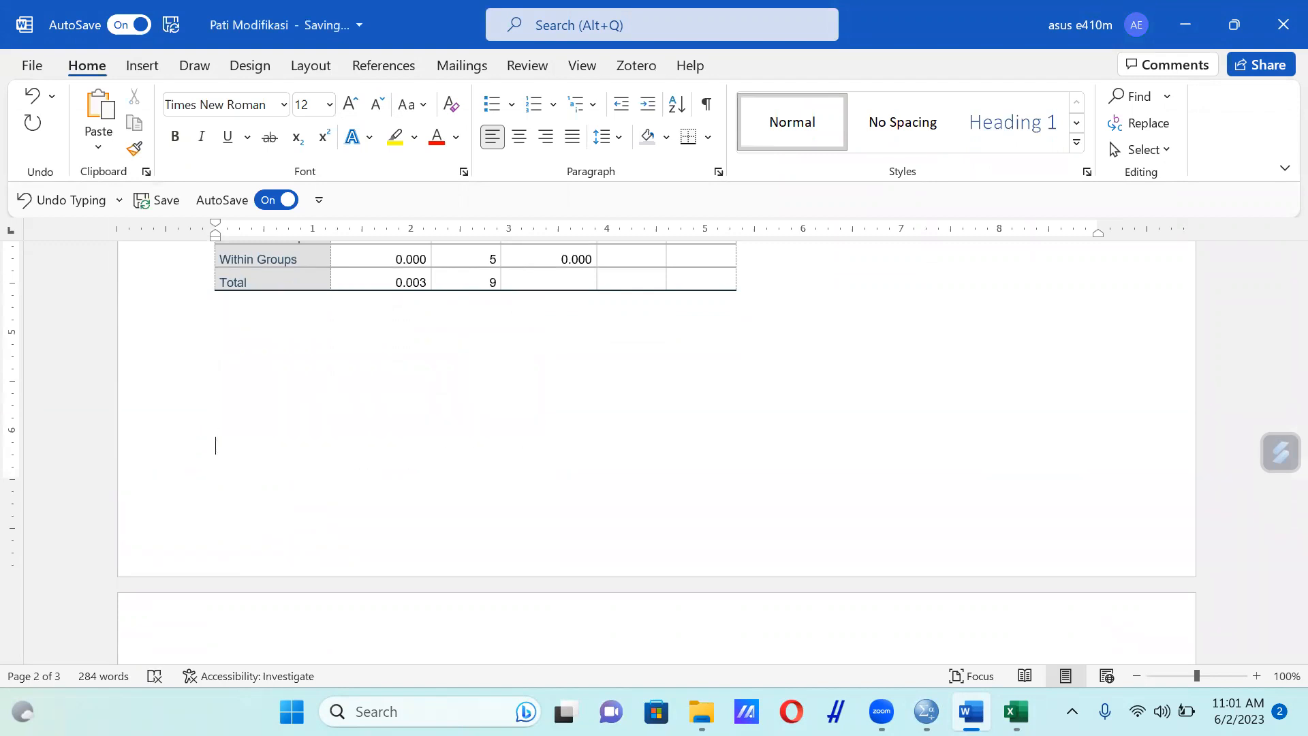
Copy the whole Kadar_air Duncan table from Word and paste it into the blank Excel workbook starting at cell A1
{"action": "scroll", "coordinate": [491, 263], "scroll_direction": "down", "scroll_amount": 5}
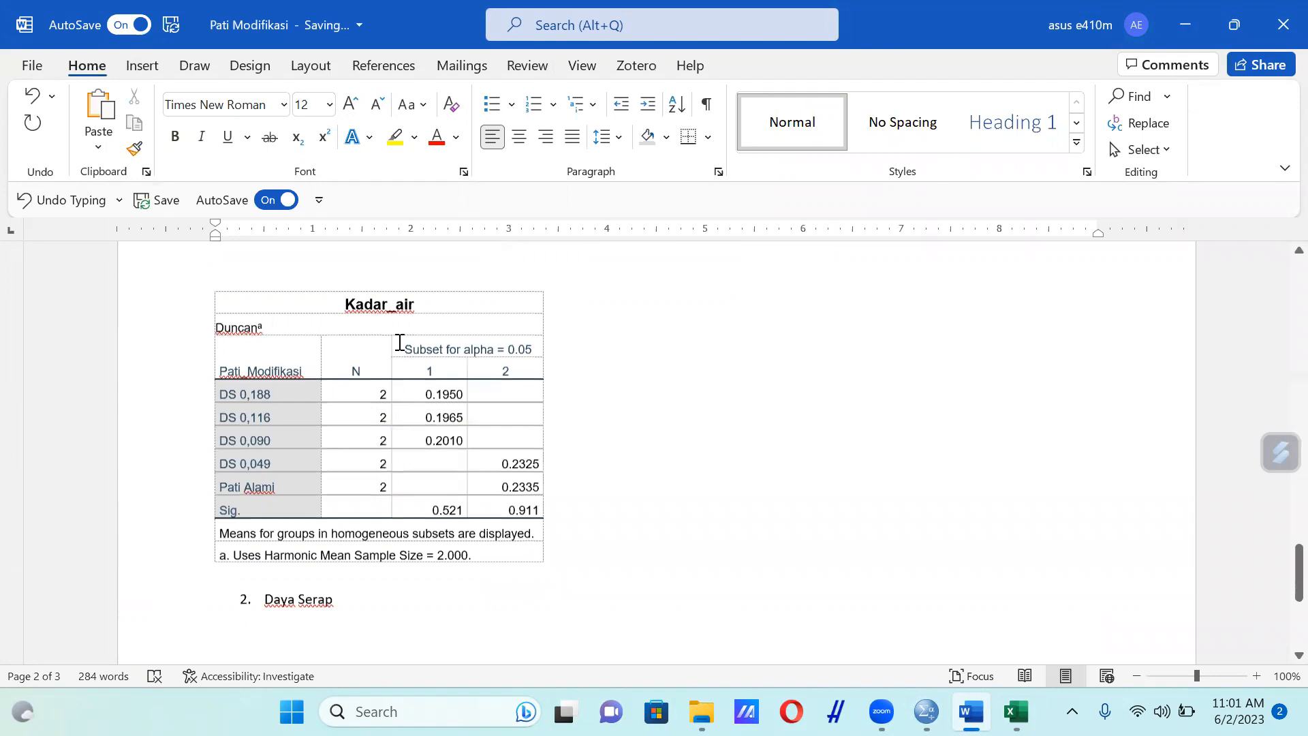
{"action": "scroll", "coordinate": [400, 342], "scroll_direction": "down", "scroll_amount": 2}
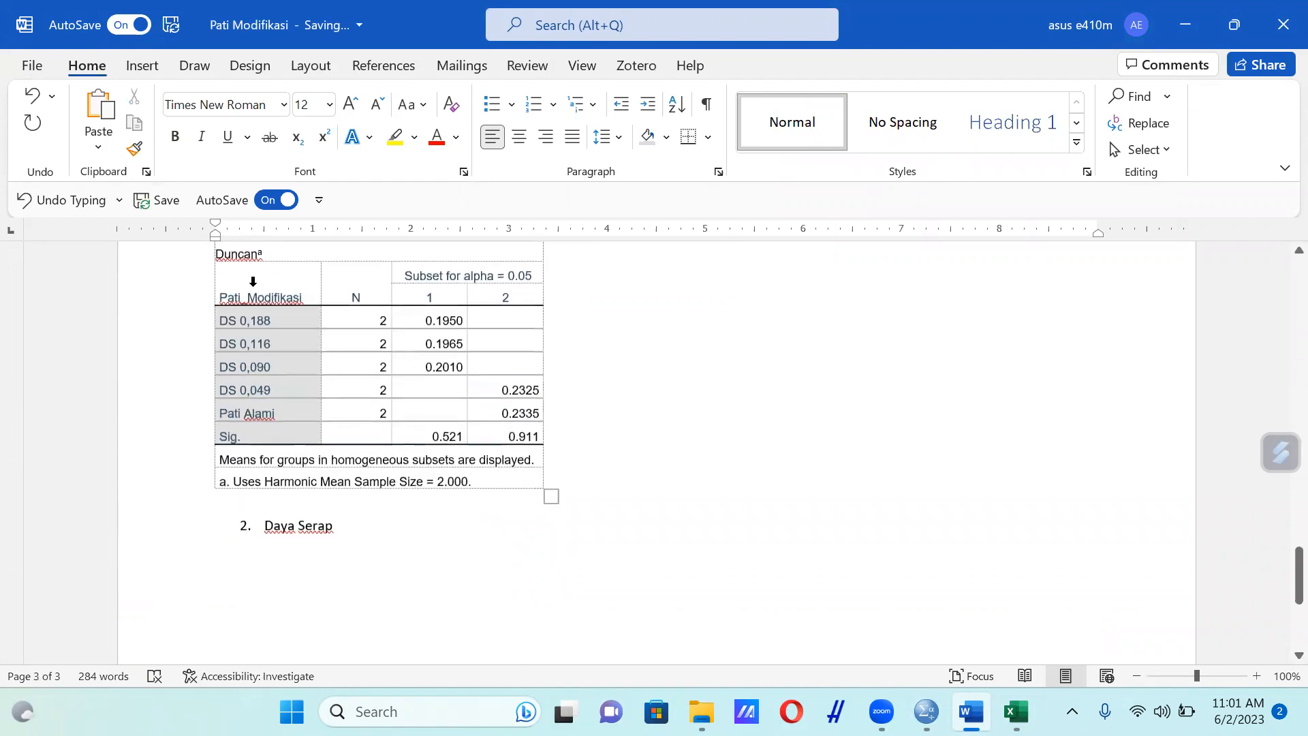
{"action": "scroll", "coordinate": [253, 282], "scroll_direction": "up", "scroll_amount": 3}
{"action": "left_click", "coordinate": [208, 321]}
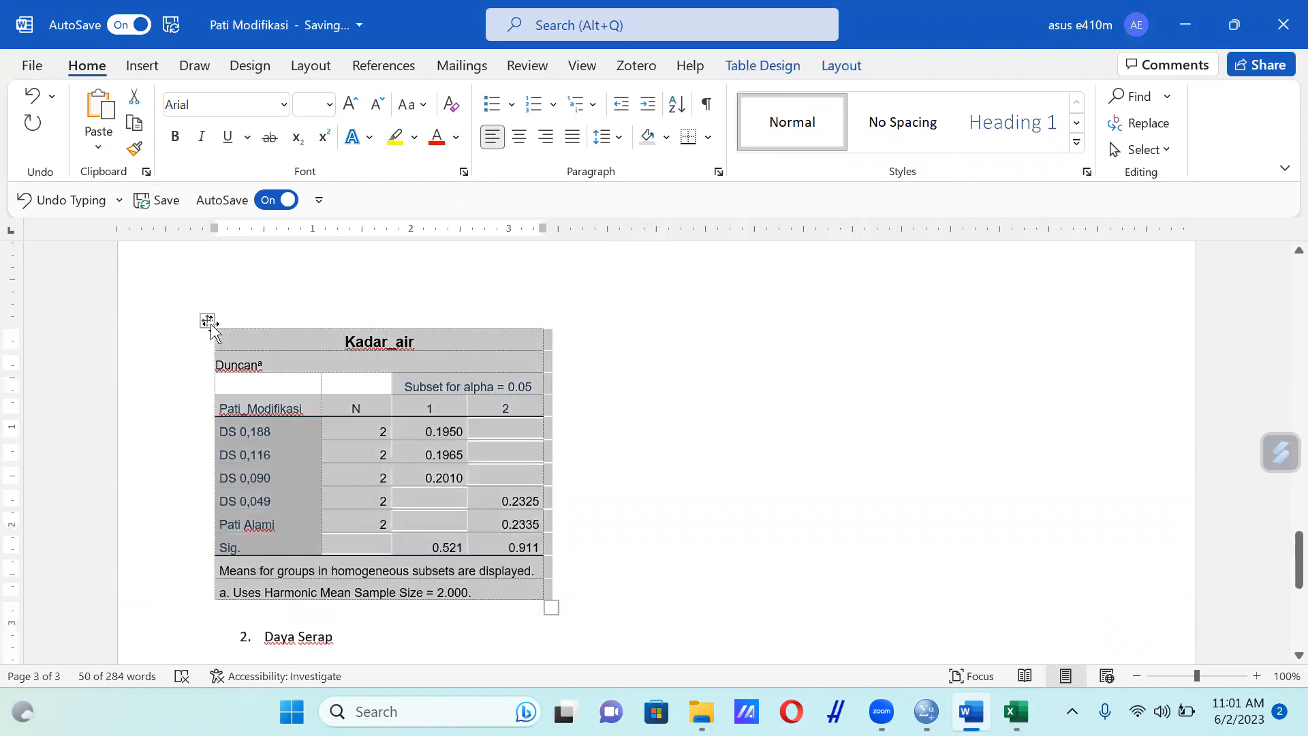
{"action": "mouse_move", "coordinate": [1016, 711]}
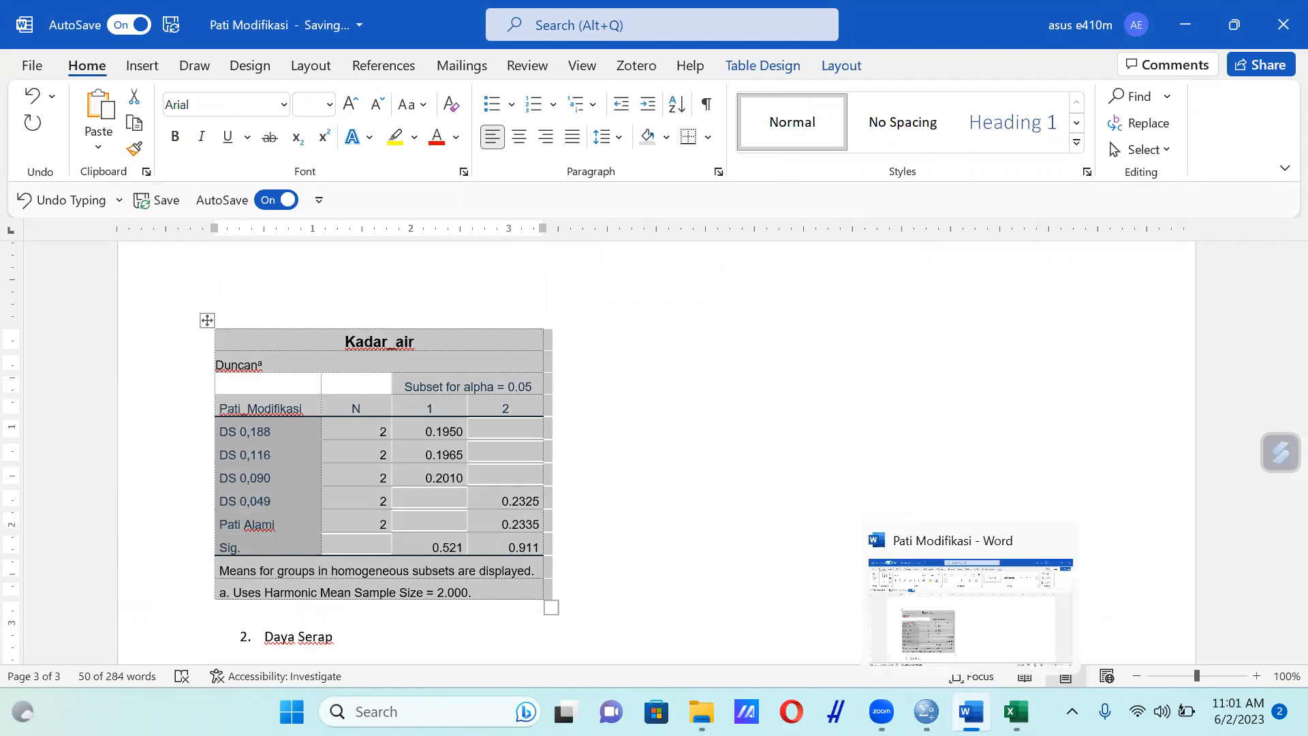
{"action": "left_click", "coordinate": [1015, 600]}
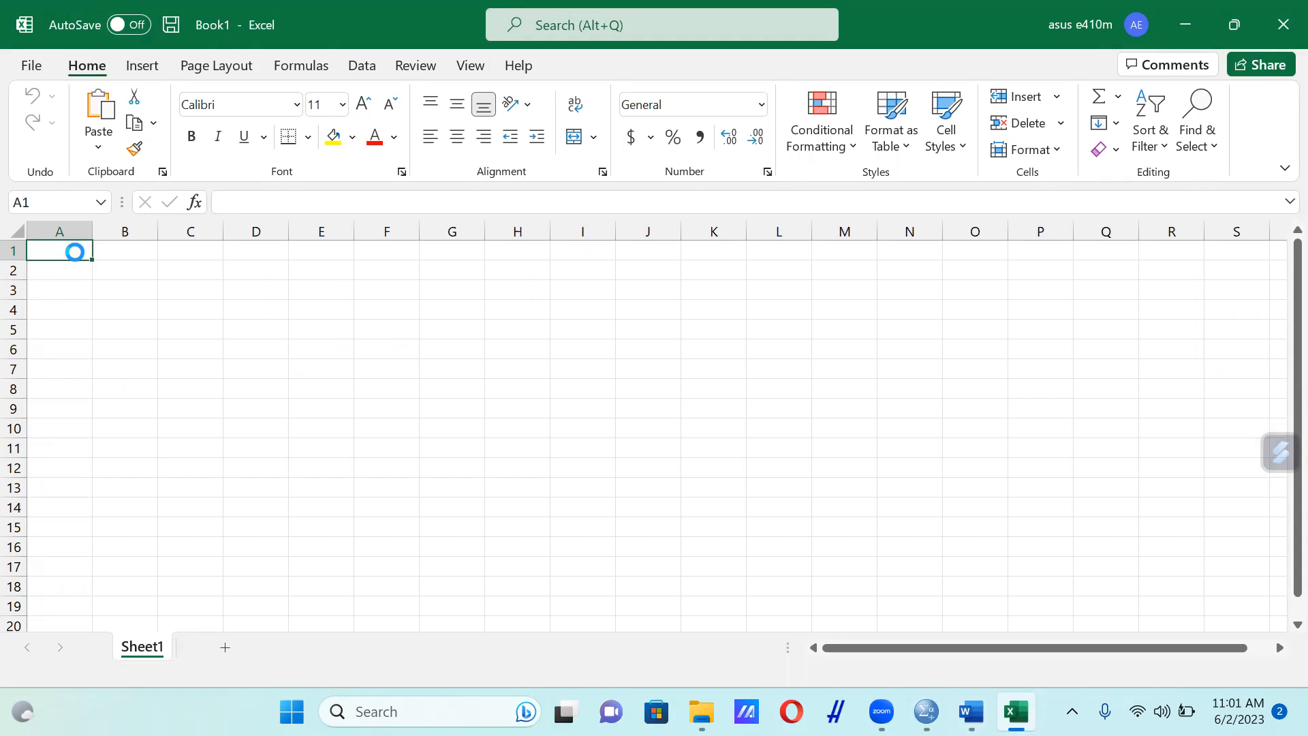
{"action": "left_click", "coordinate": [342, 445]}
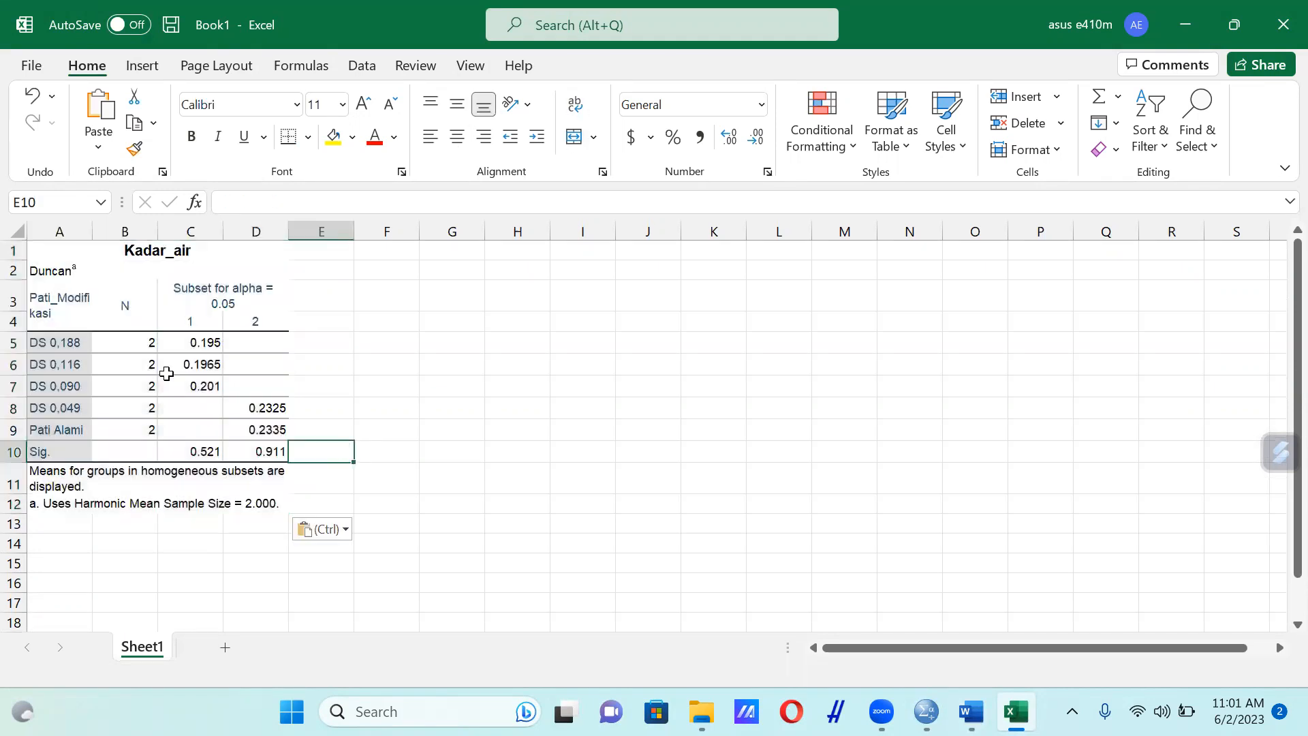
Copy the treatment labels DS 0,188 through Pati Alami from A5:A9 and paste them into F5:F9
{"action": "left_click", "coordinate": [67, 351]}
{"action": "left_click_drag", "start_coordinate": [67, 351], "coordinate": [74, 428]}
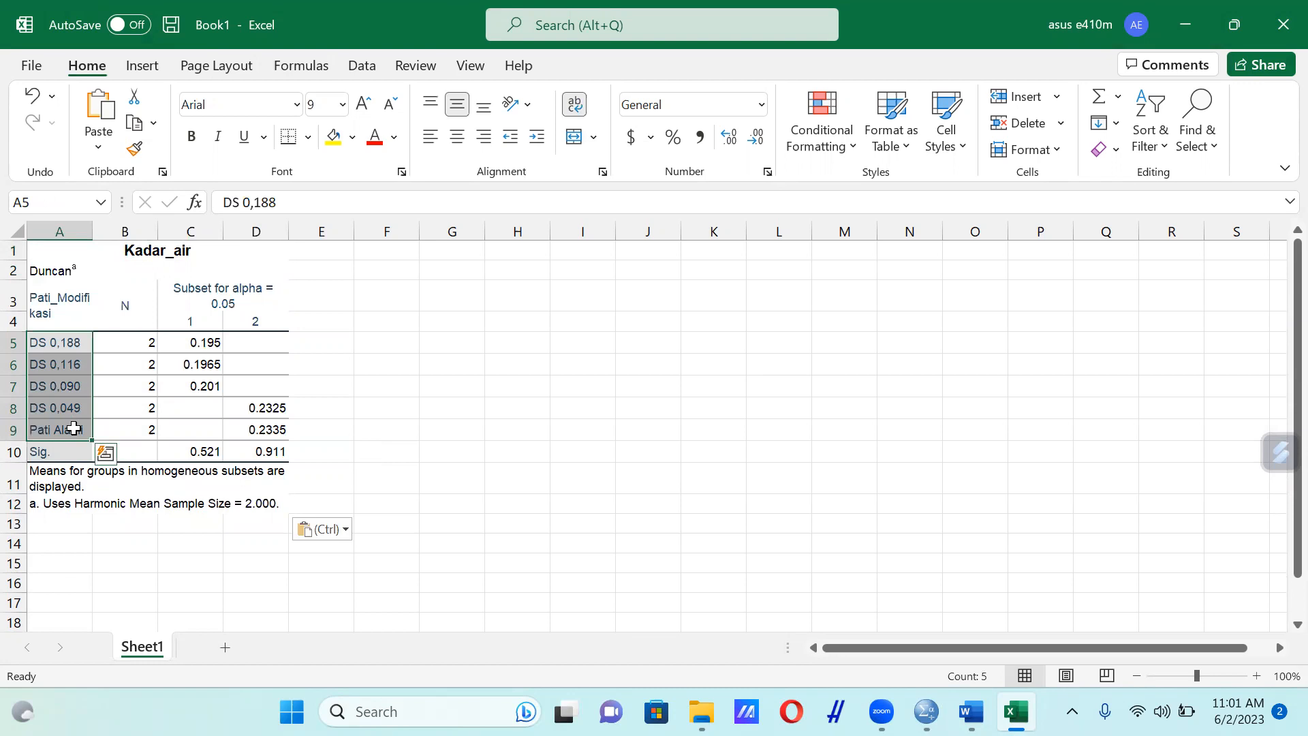
{"action": "key", "text": "ctrl+c"}
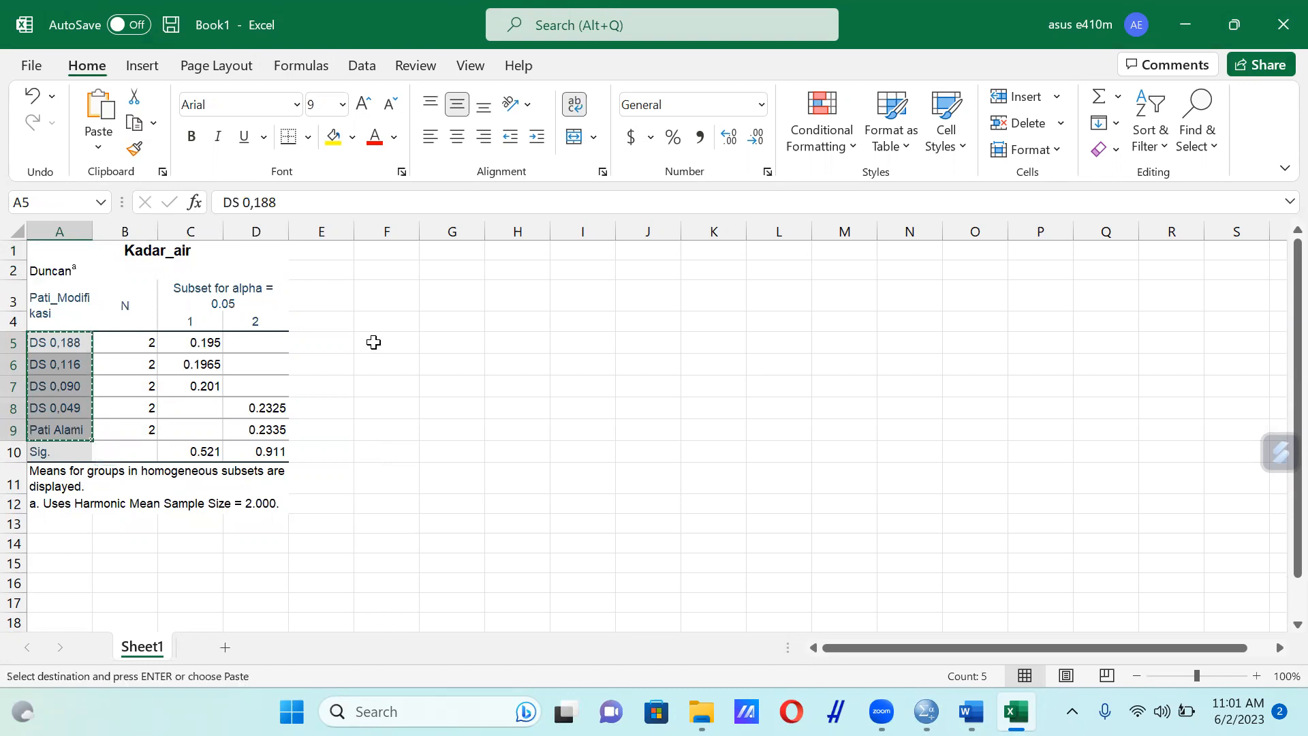
{"action": "left_click_drag", "start_coordinate": [387, 342], "coordinate": [400, 455]}
{"action": "key", "text": "ctrl+v"}
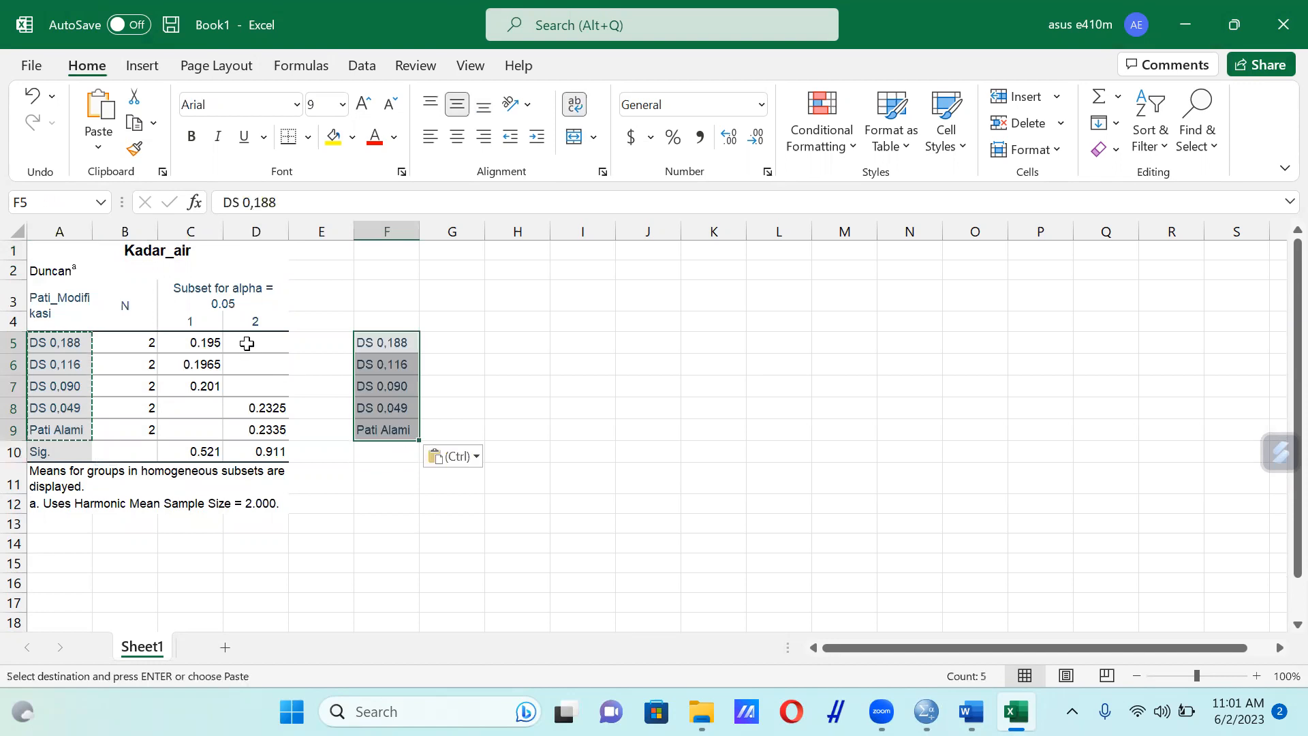
Copy the subset 1 means for DS 0,188 through DS 0,090 from C5:C7 and paste them into G5:G7
{"action": "left_click", "coordinate": [206, 344]}
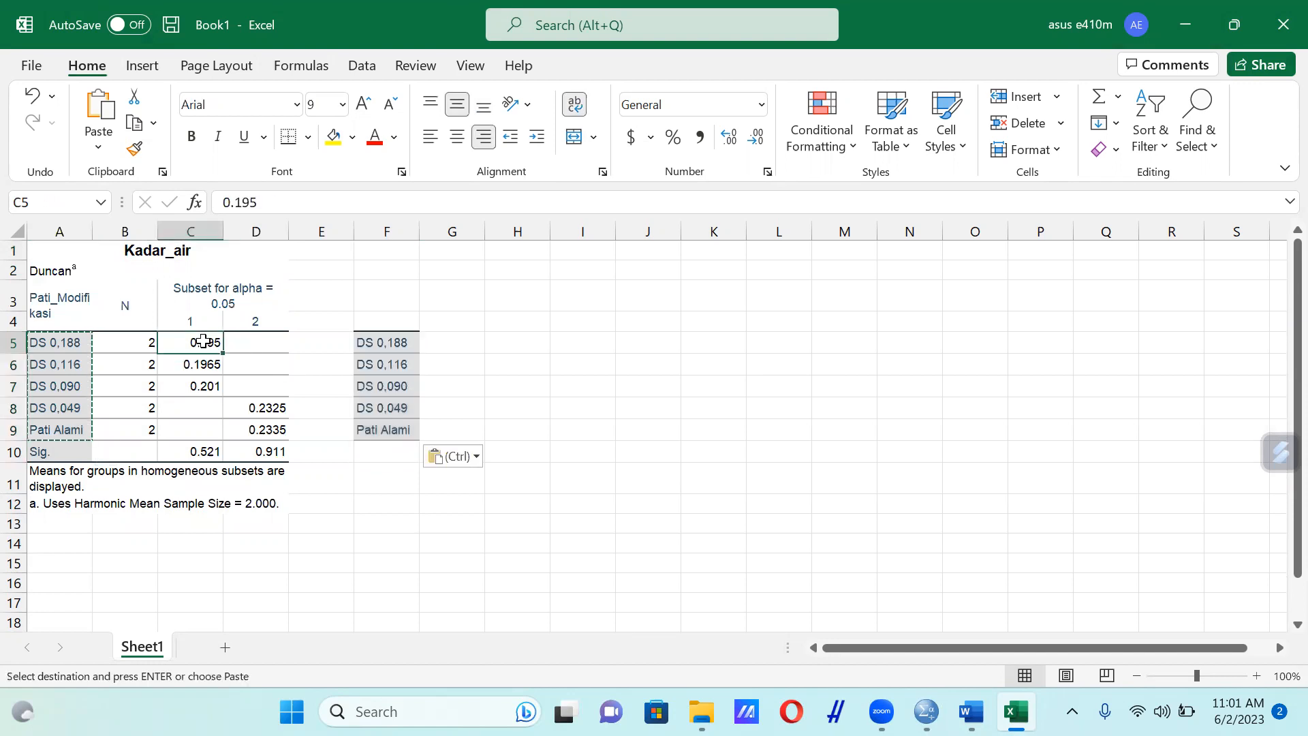
{"action": "left_click_drag", "start_coordinate": [205, 349], "coordinate": [211, 385]}
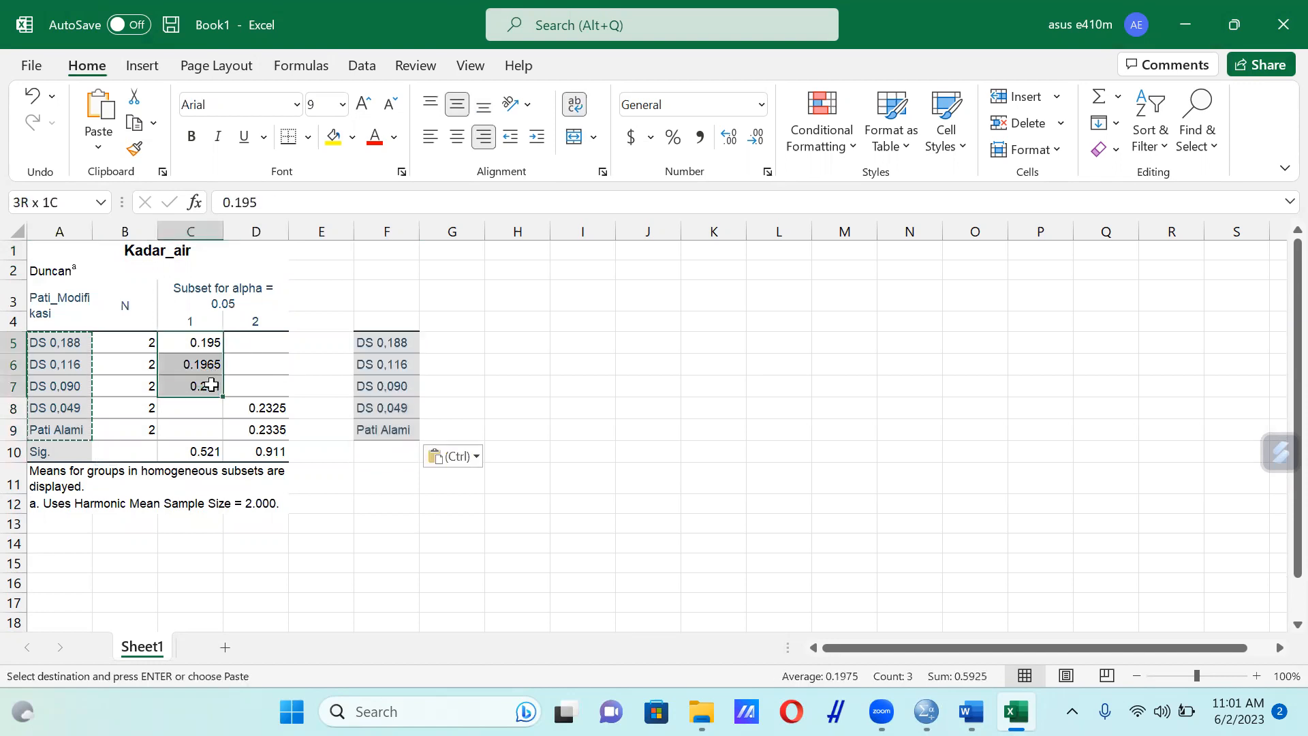
{"action": "key", "text": "ctrl+c"}
{"action": "left_click_drag", "start_coordinate": [454, 349], "coordinate": [462, 382]}
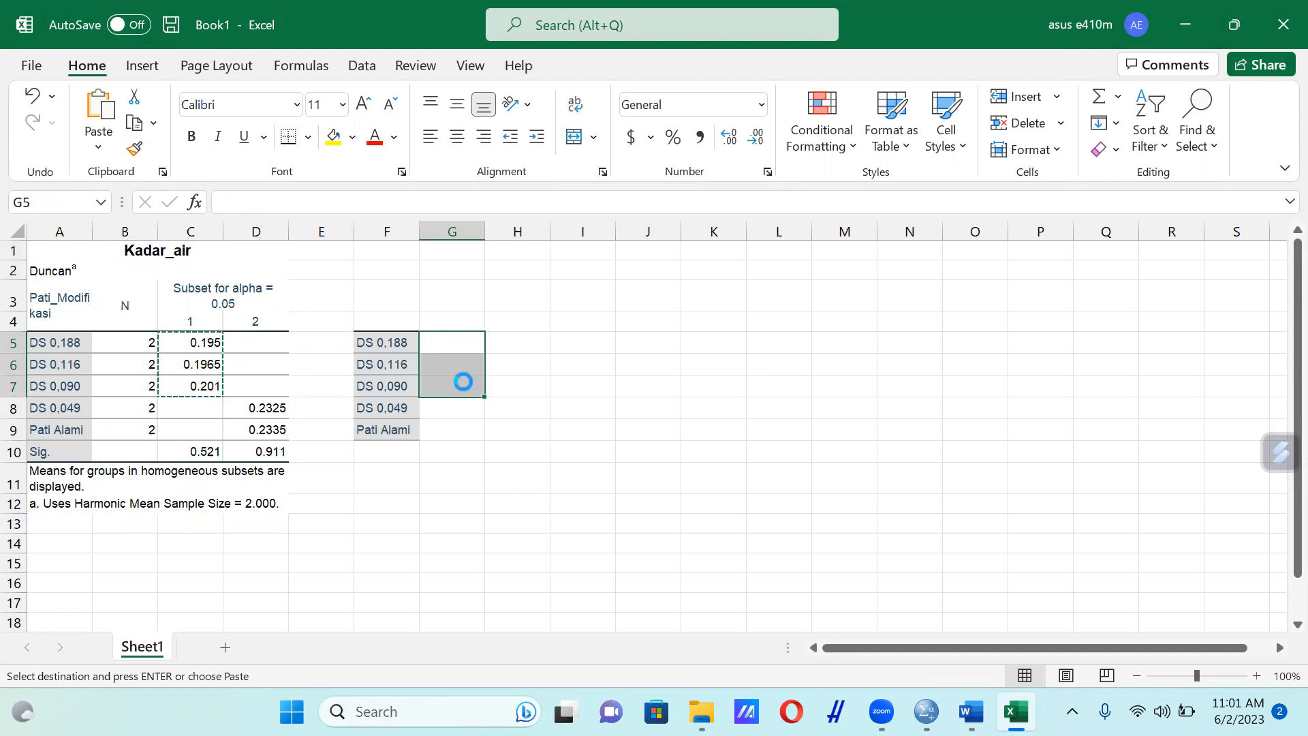
{"action": "key", "text": "ctrl+v"}
Copy the subset 2 means for DS 0,049 and Pati Alami from D8:D9 and paste them into G8:G9
{"action": "left_click_drag", "start_coordinate": [270, 407], "coordinate": [285, 443]}
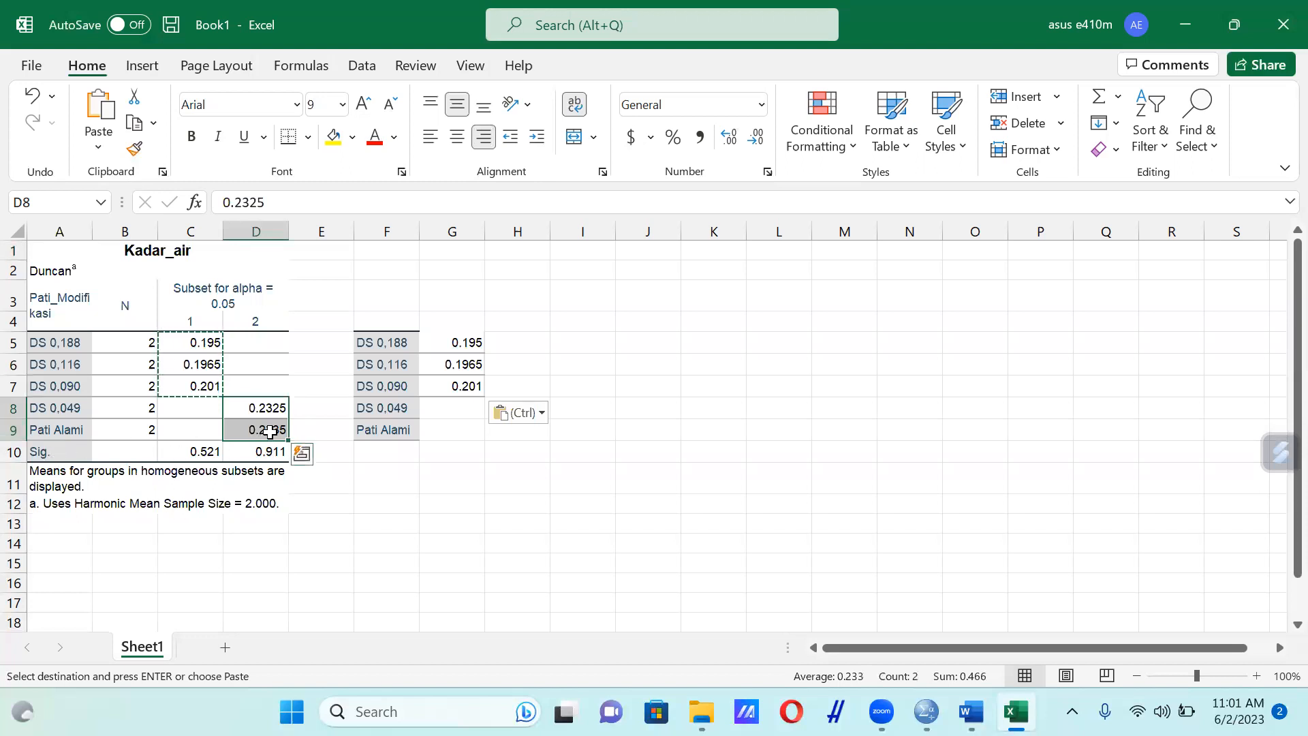
{"action": "key", "text": "ctrl+c"}
{"action": "left_click_drag", "start_coordinate": [447, 406], "coordinate": [455, 429]}
{"action": "key", "text": "ctrl+v"}
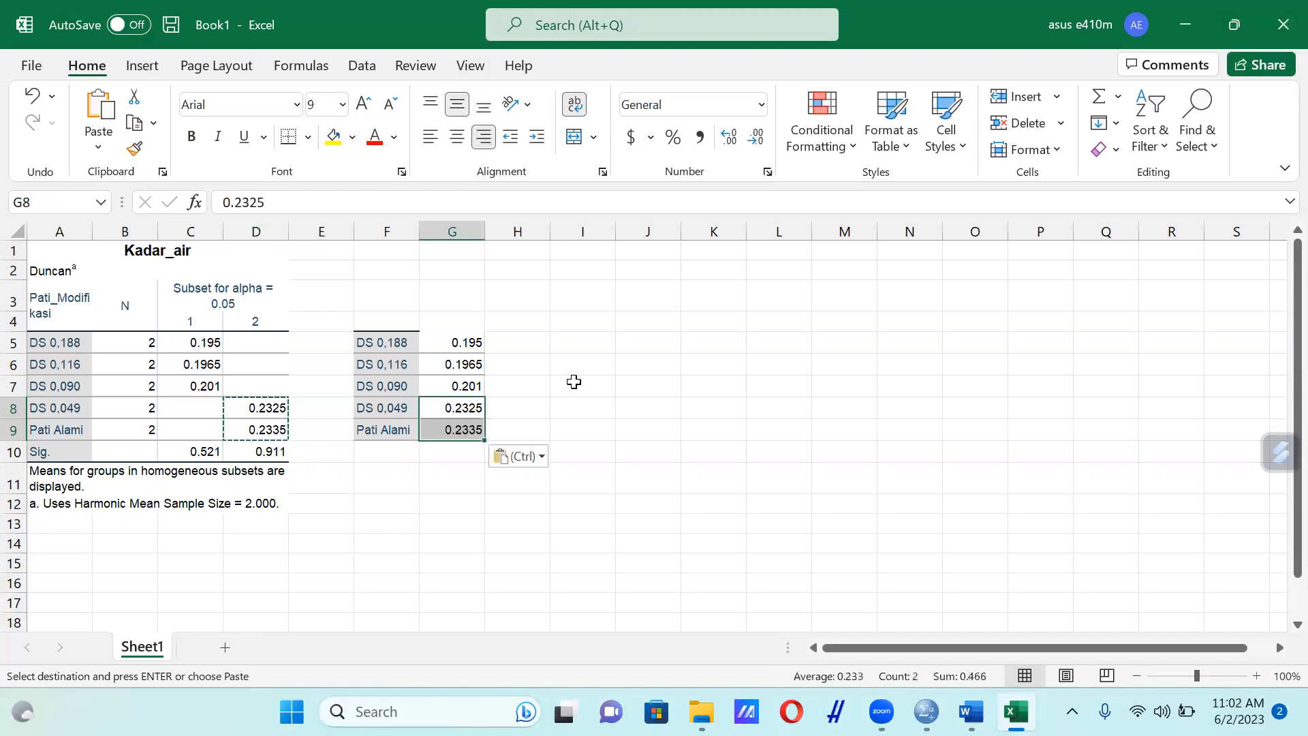
{"action": "left_click", "coordinate": [574, 382]}
Insert a 2-D clustered column chart from F5:G9 and place it beside the data, clear of column G
{"action": "left_click_drag", "start_coordinate": [384, 343], "coordinate": [464, 427]}
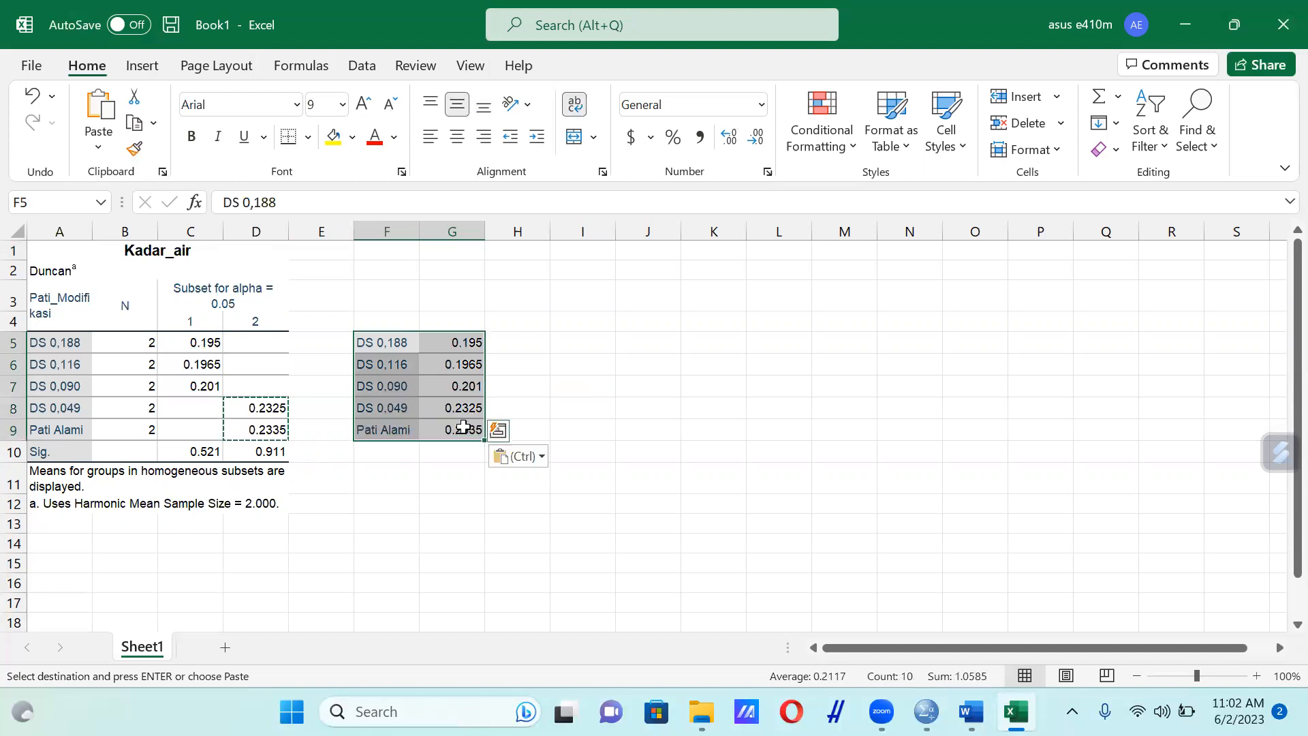
{"action": "key", "text": "ctrl"}
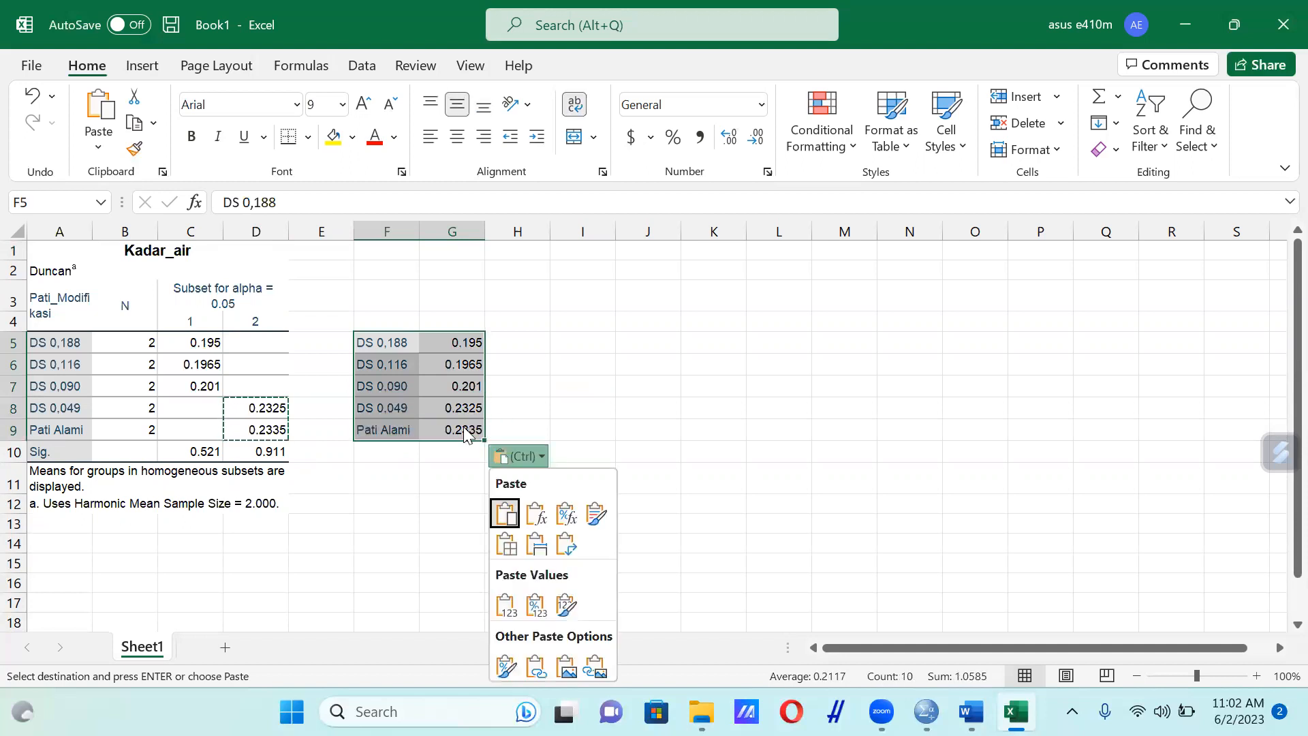
{"action": "left_click", "coordinate": [154, 74]}
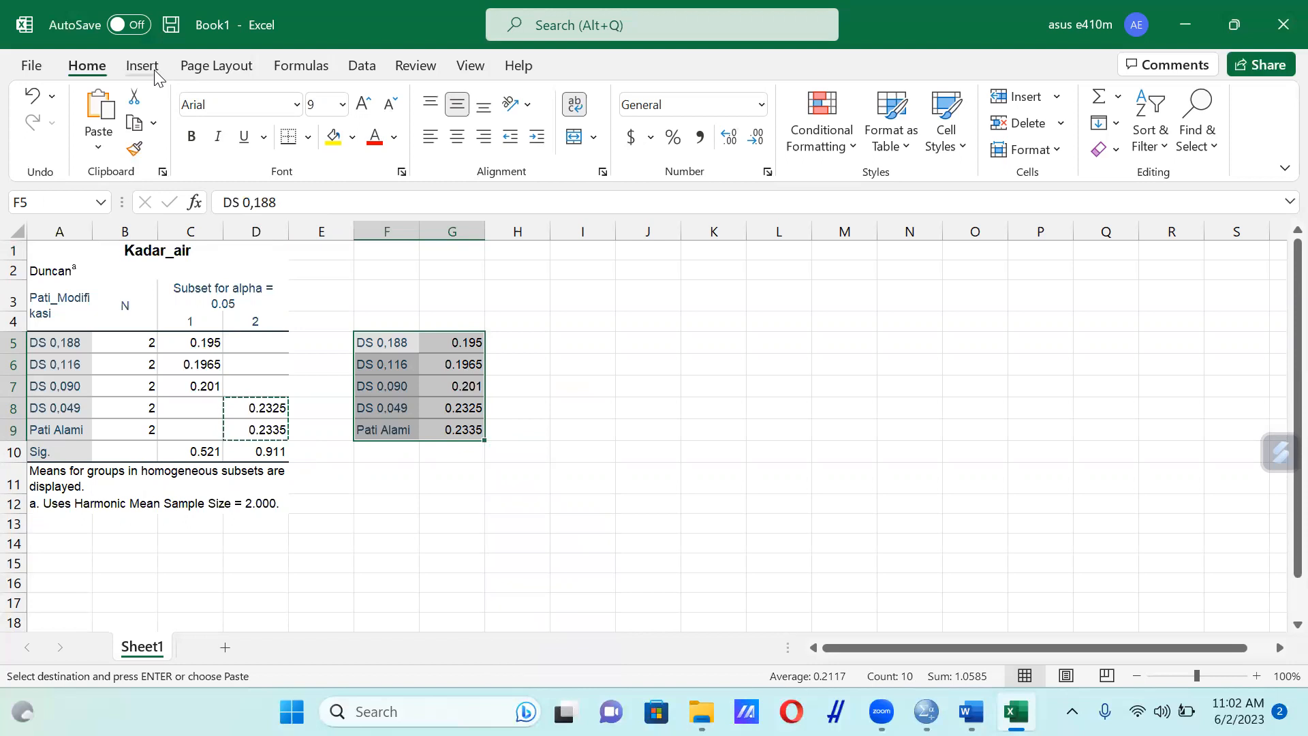
{"action": "left_click", "coordinate": [480, 99]}
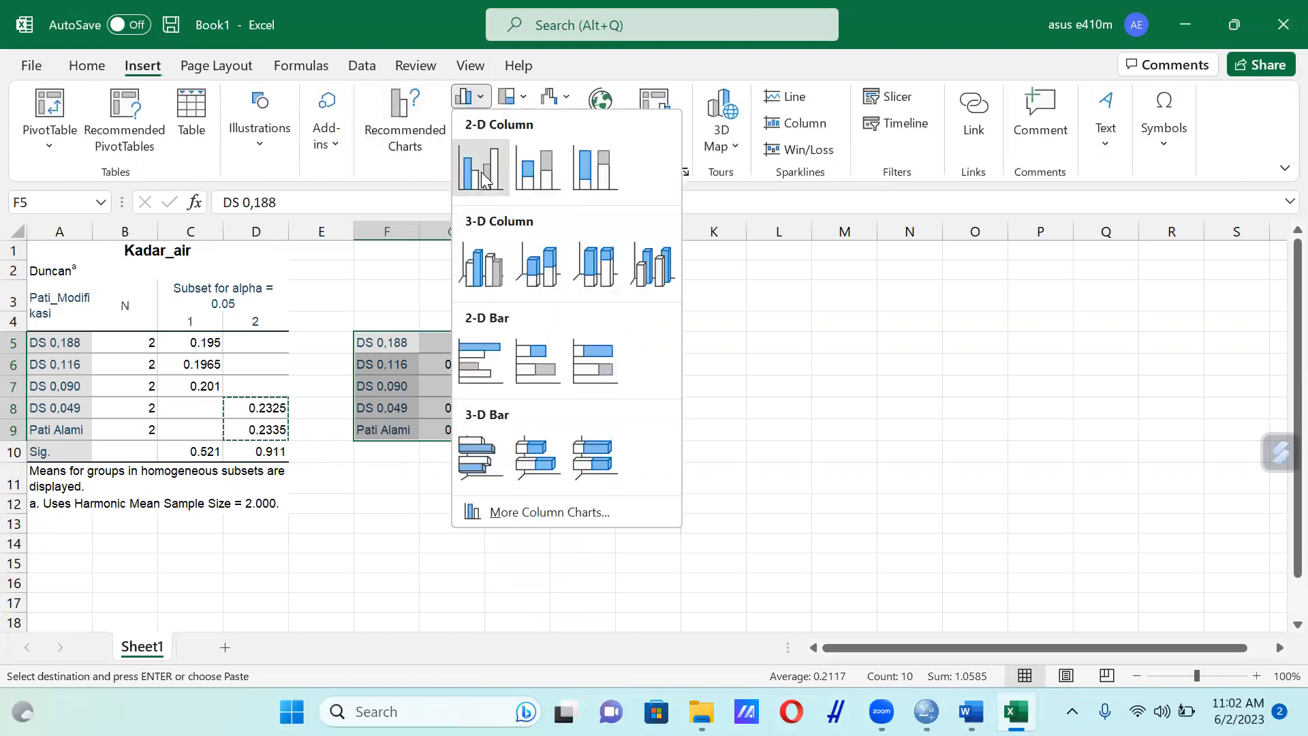
{"action": "left_click", "coordinate": [482, 178]}
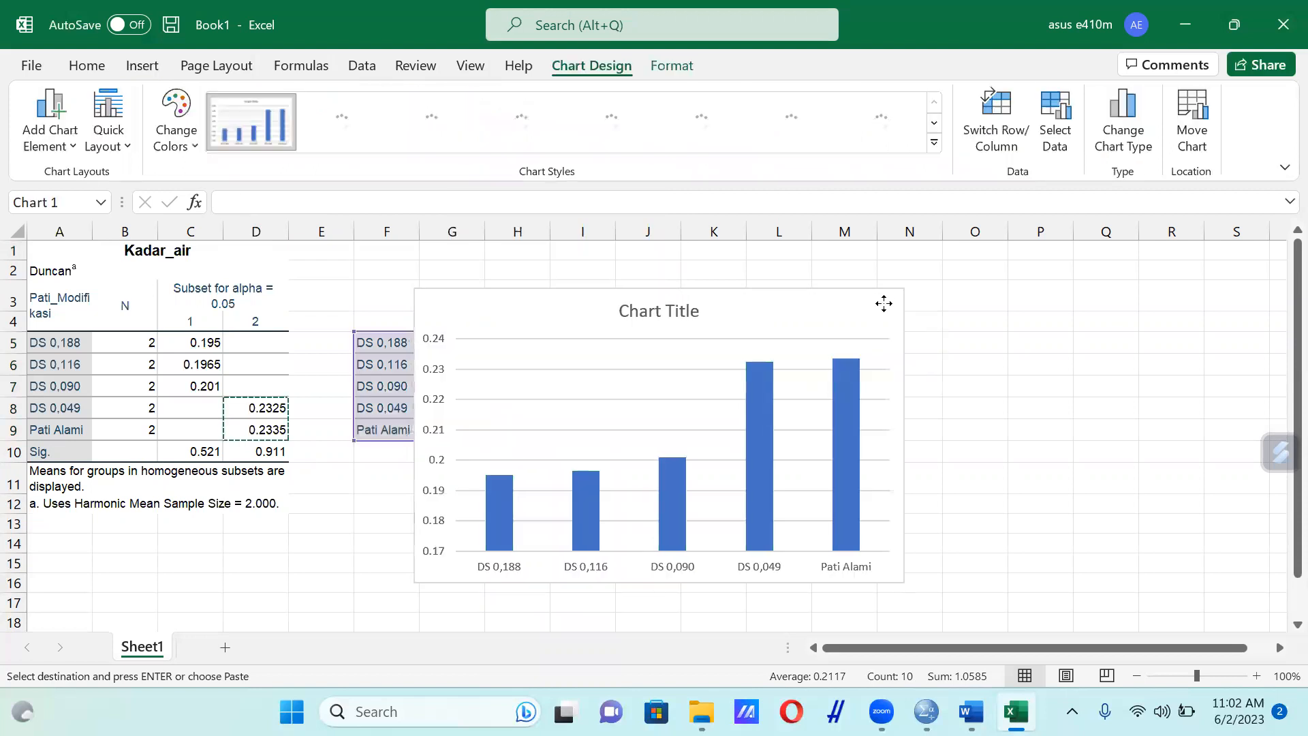
{"action": "left_click", "coordinate": [817, 309]}
Remove the chart title and add axis titles and data labels to the column chart
{"action": "left_click", "coordinate": [1064, 300]}
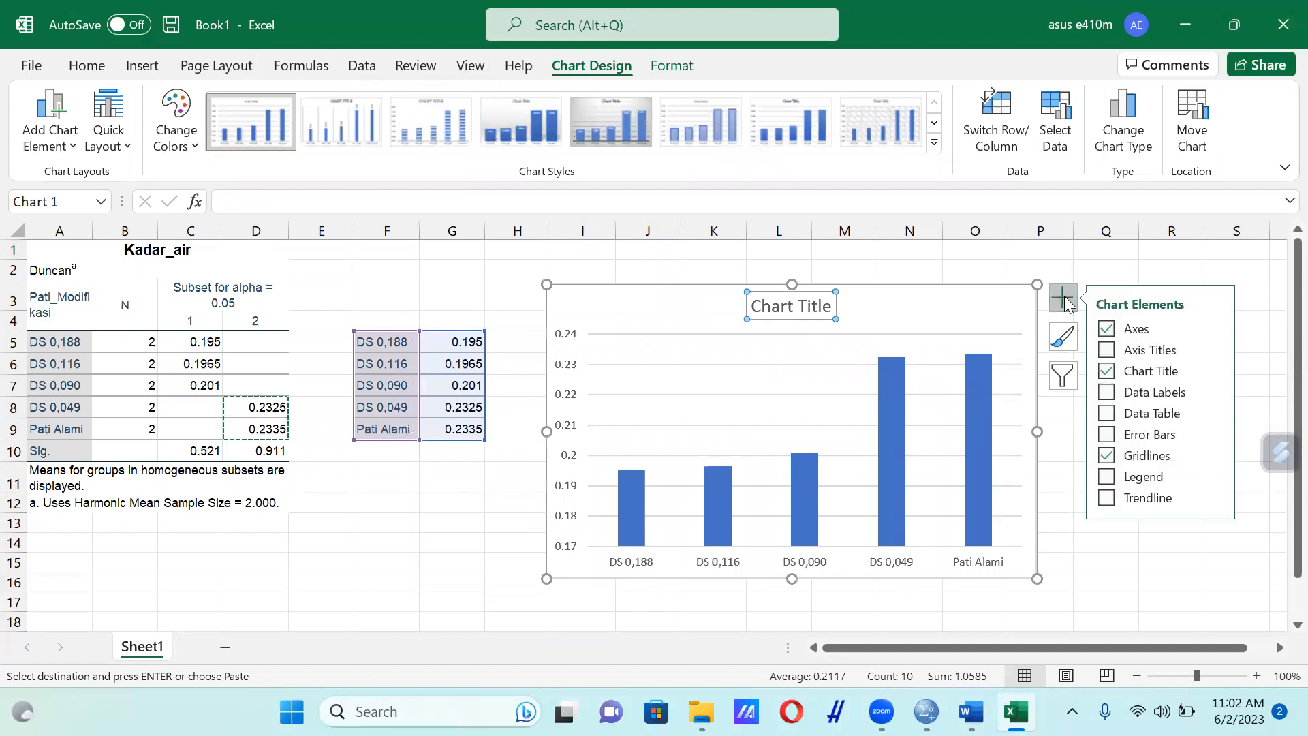
{"action": "left_click", "coordinate": [1107, 373]}
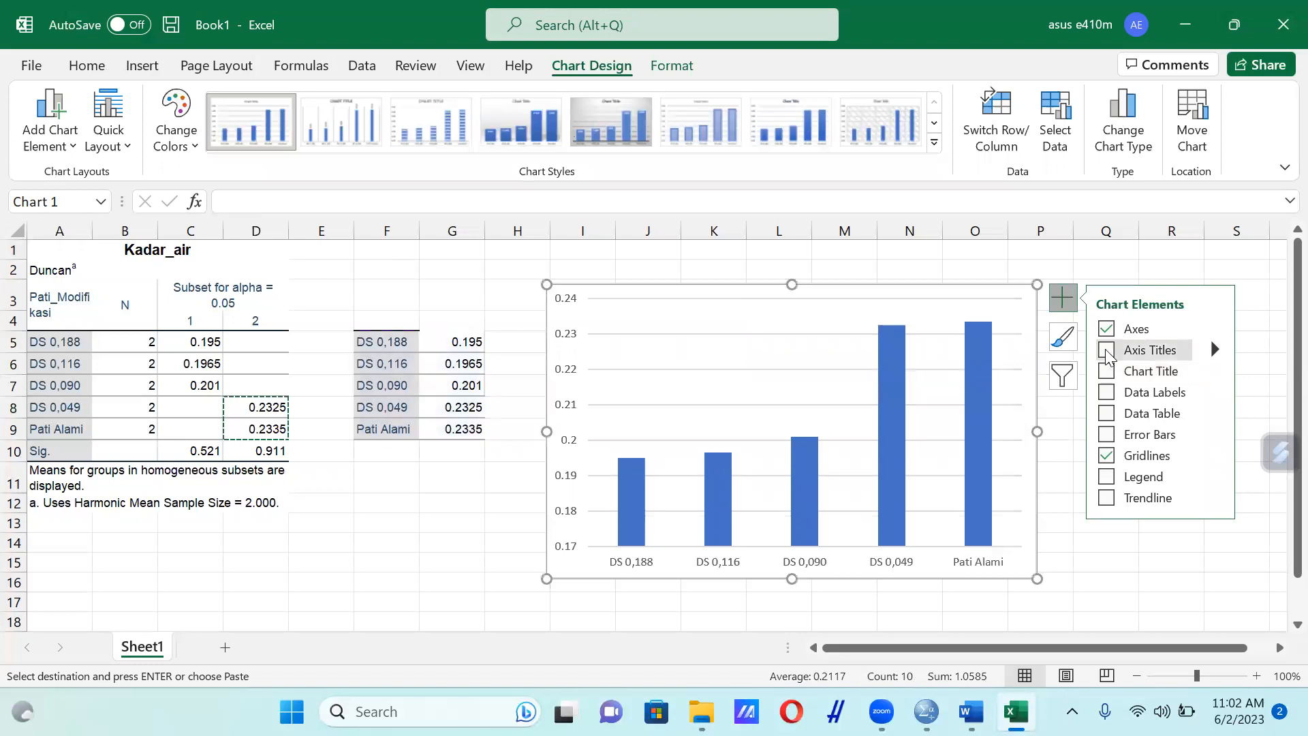
{"action": "left_click", "coordinate": [1107, 351]}
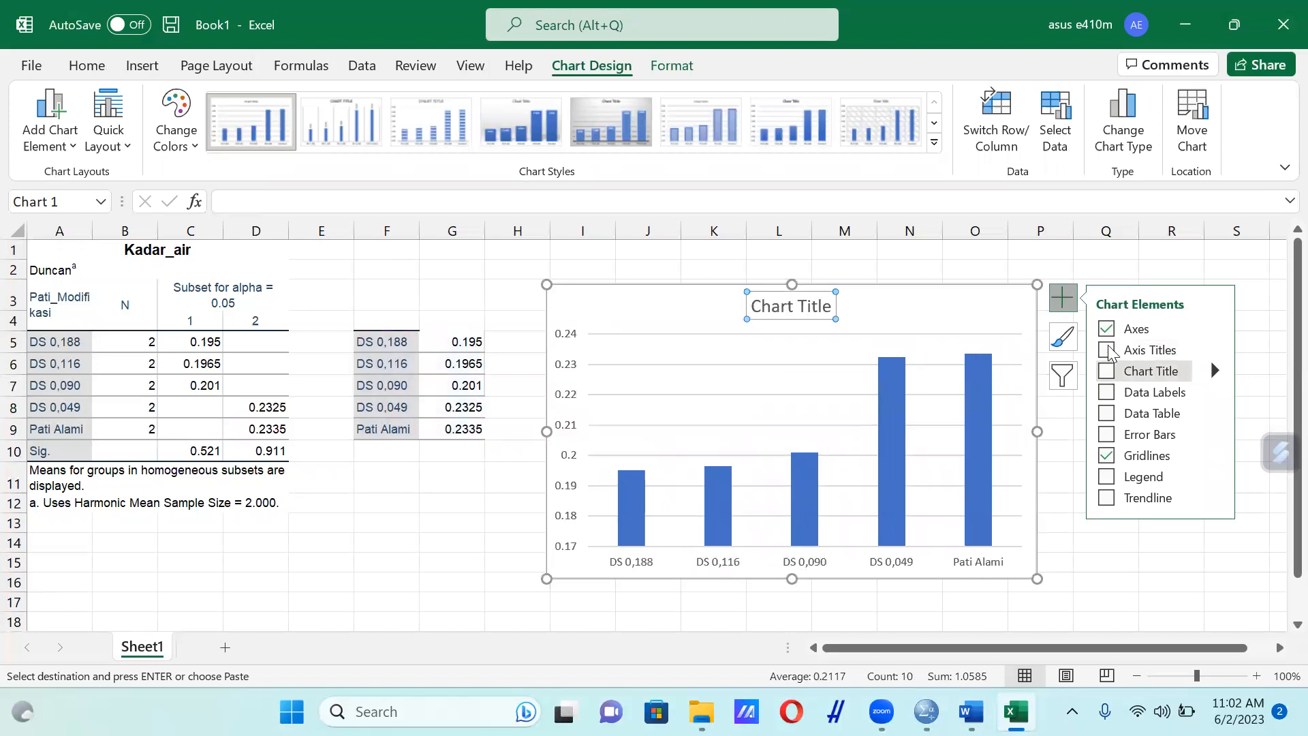
{"action": "left_click", "coordinate": [1108, 351]}
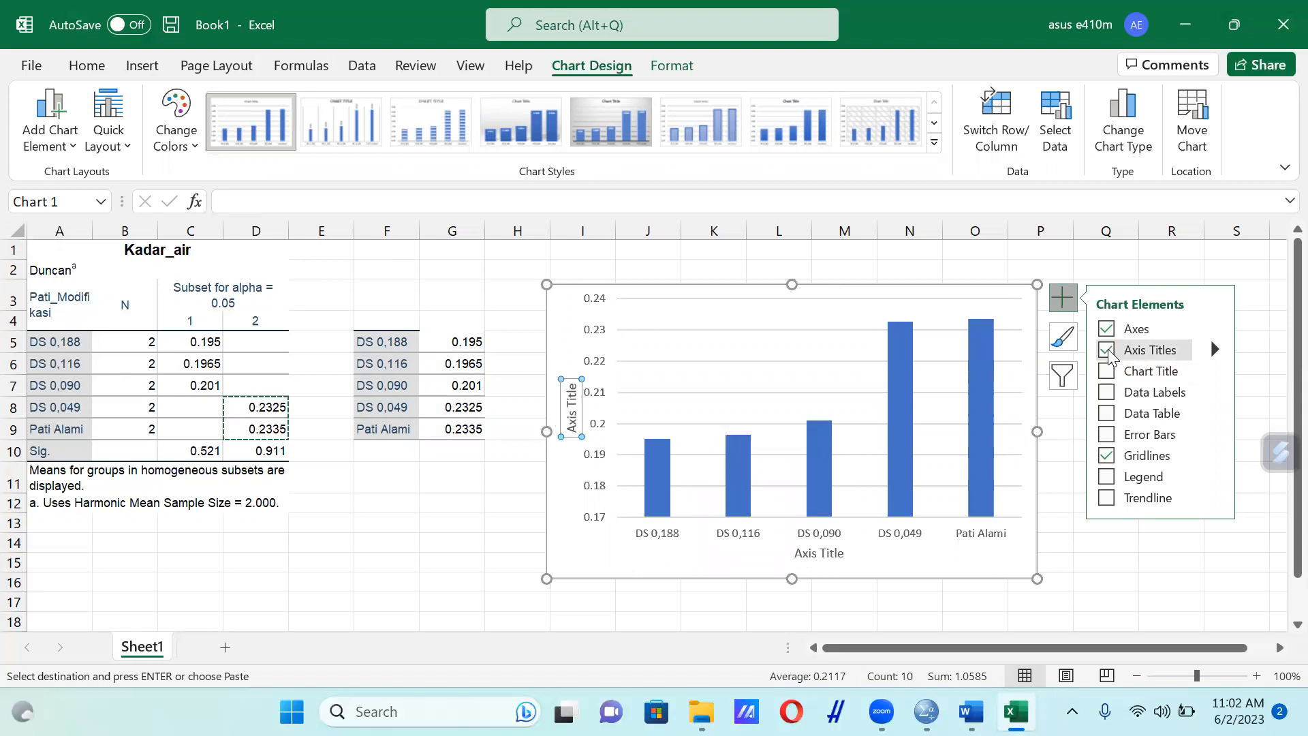
{"action": "left_click", "coordinate": [1106, 394]}
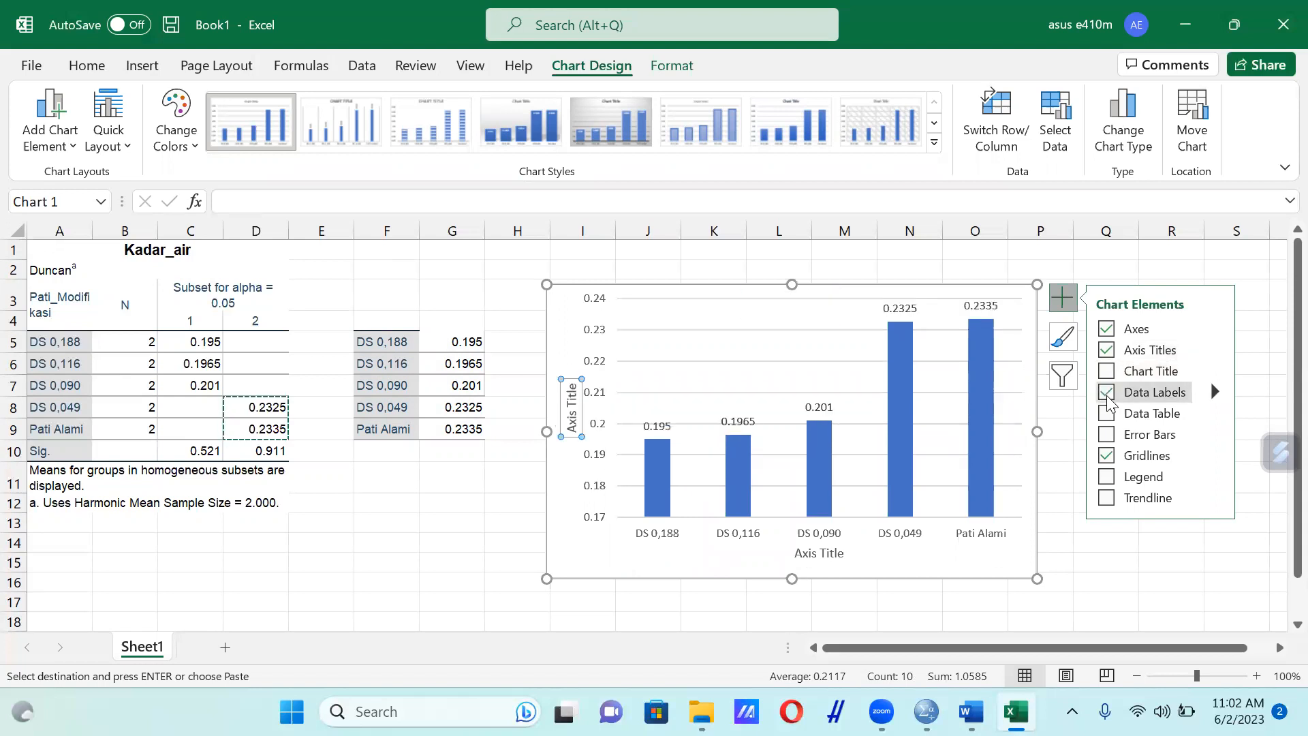
Replace the chart's vertical axis title text with "Kadar Air (%)"
{"action": "left_click", "coordinate": [574, 428]}
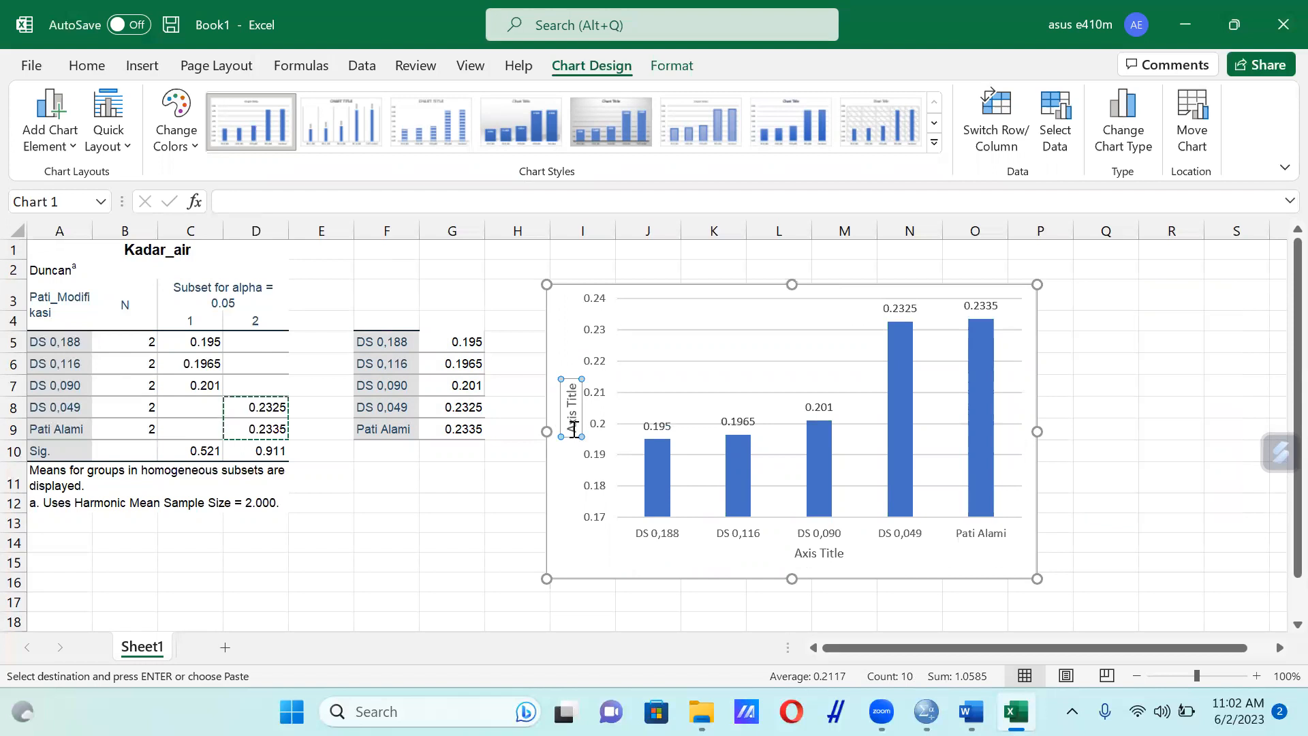
{"action": "left_click_drag", "start_coordinate": [574, 429], "coordinate": [571, 394]}
{"action": "key", "text": "BackSpace"}
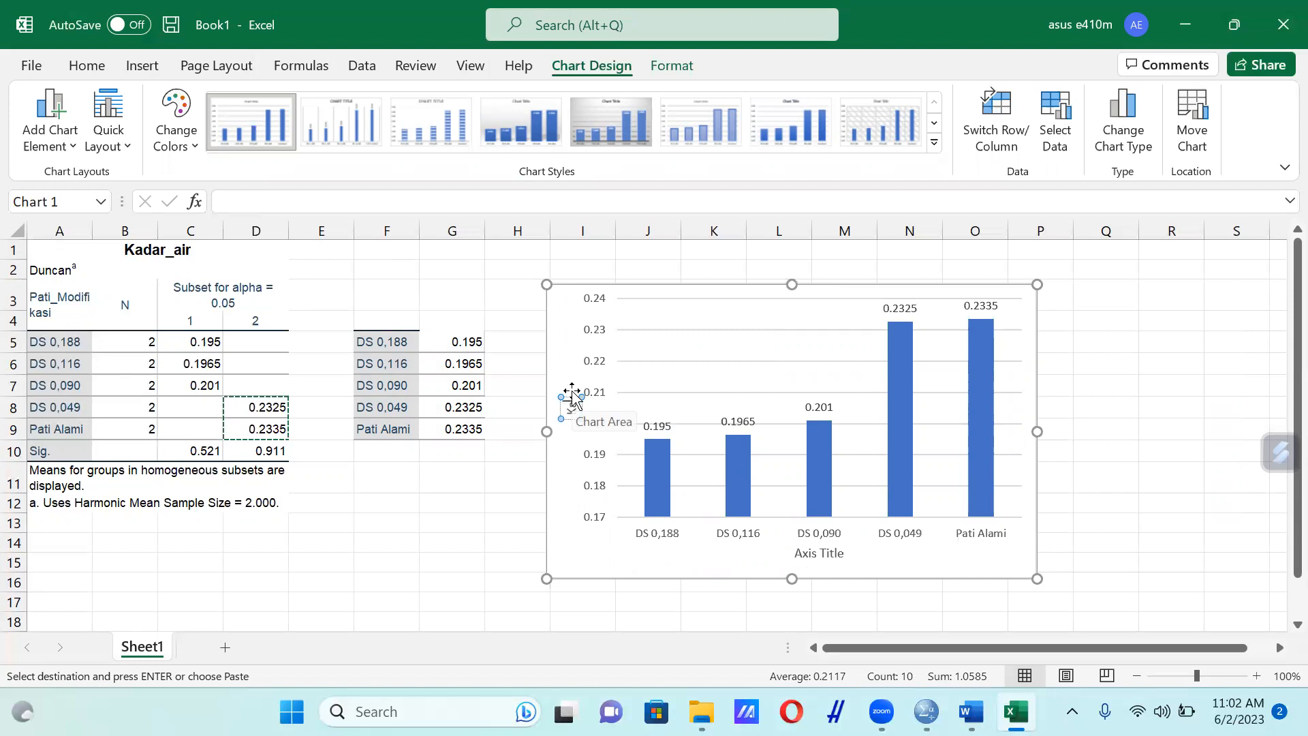
{"action": "type", "text": "Kadar Air (%)"}
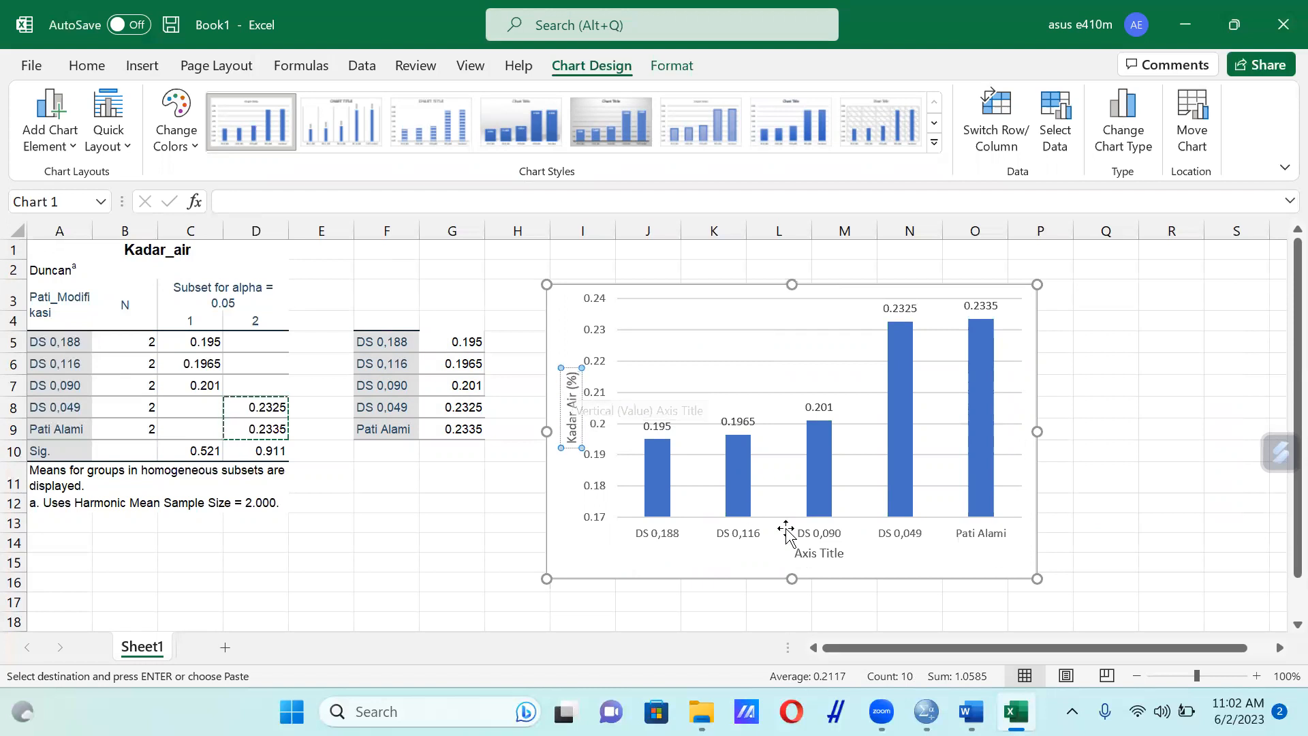
Replace the chart's horizontal axis title text with "Pati Modifikasi"
{"action": "left_click", "coordinate": [823, 552]}
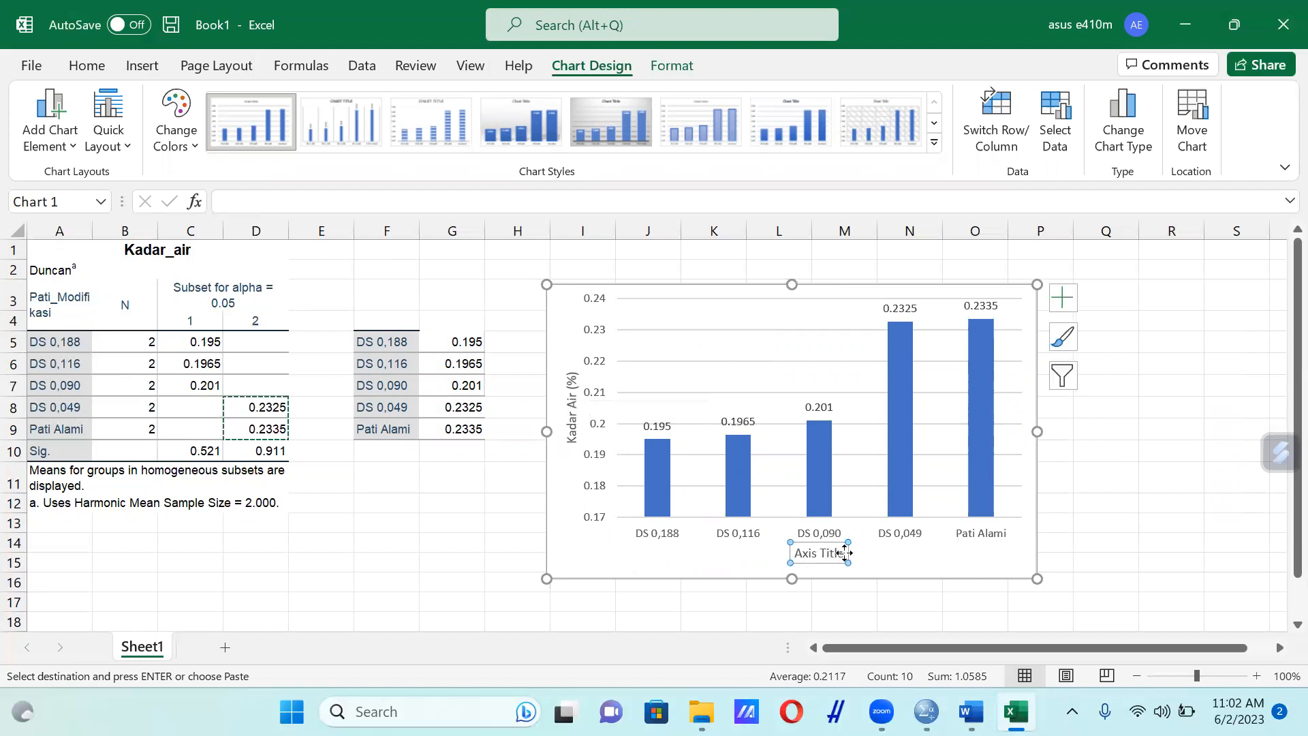
{"action": "left_click_drag", "start_coordinate": [845, 553], "coordinate": [791, 553]}
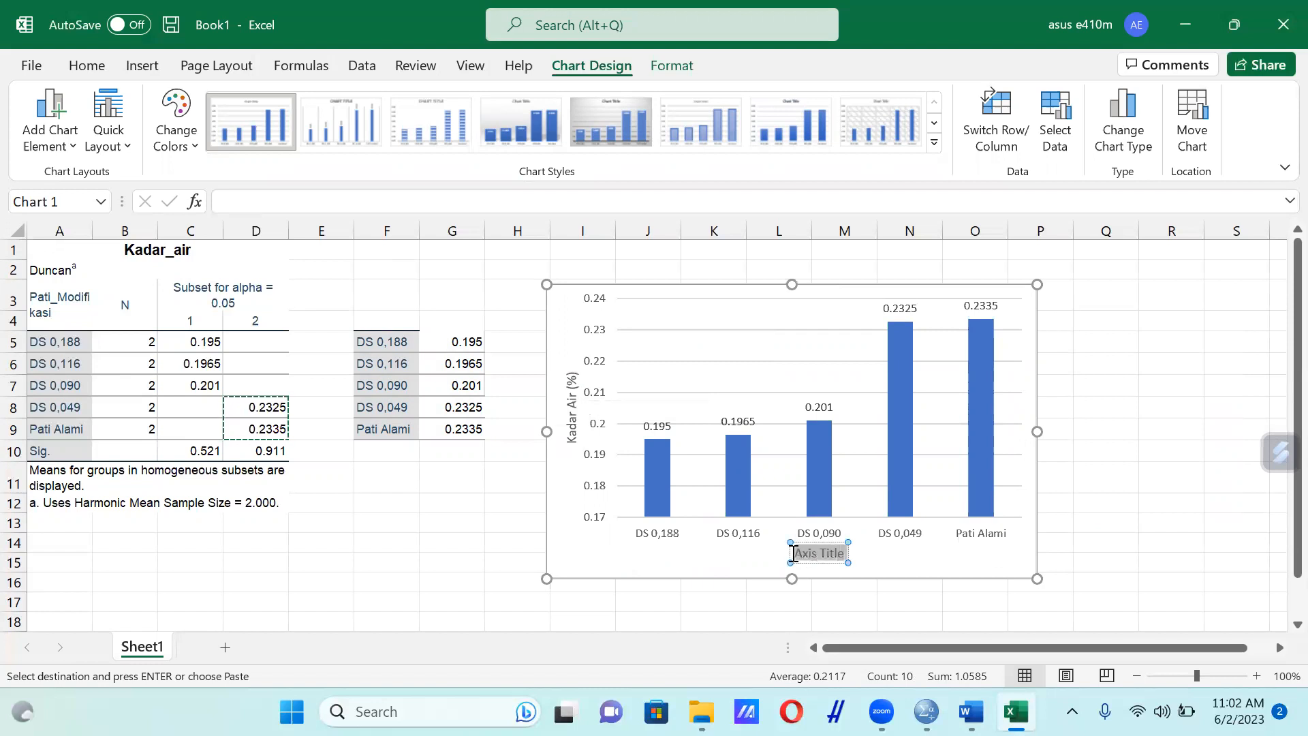
{"action": "type", "text": "P"}
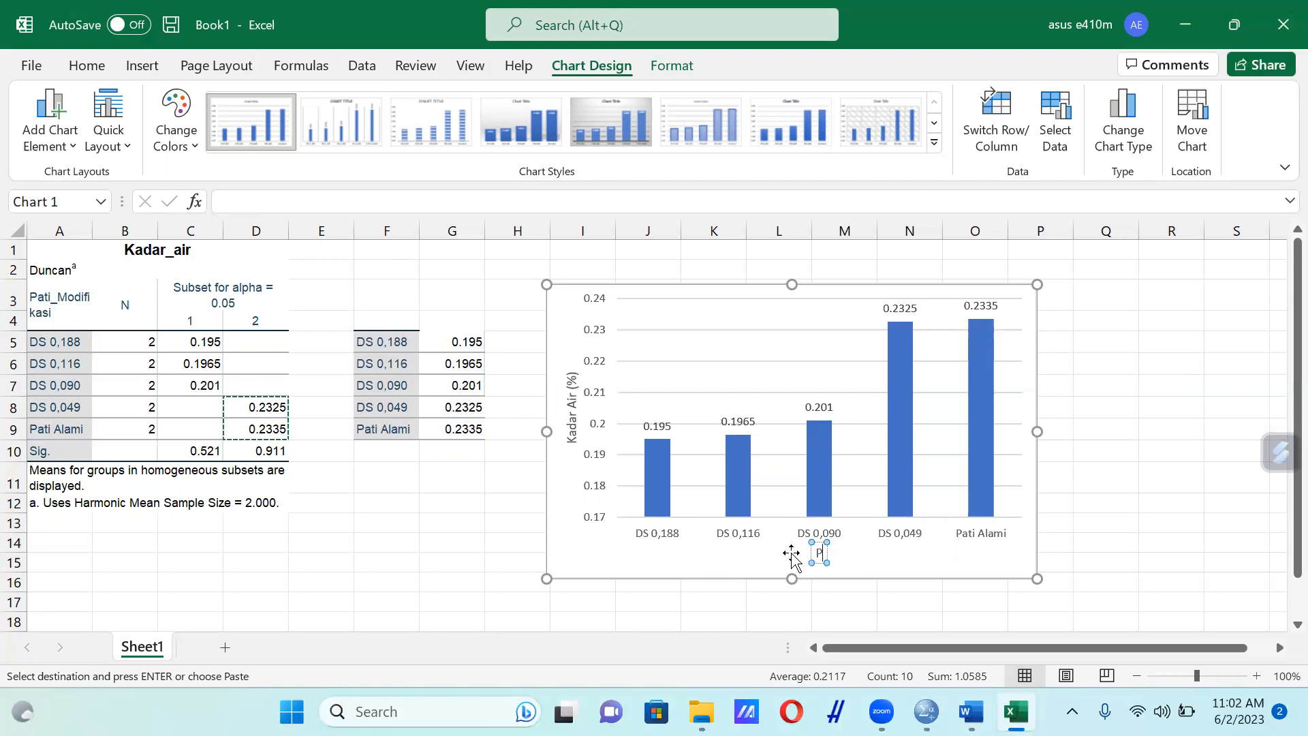
{"action": "type", "text": "ati Mod"}
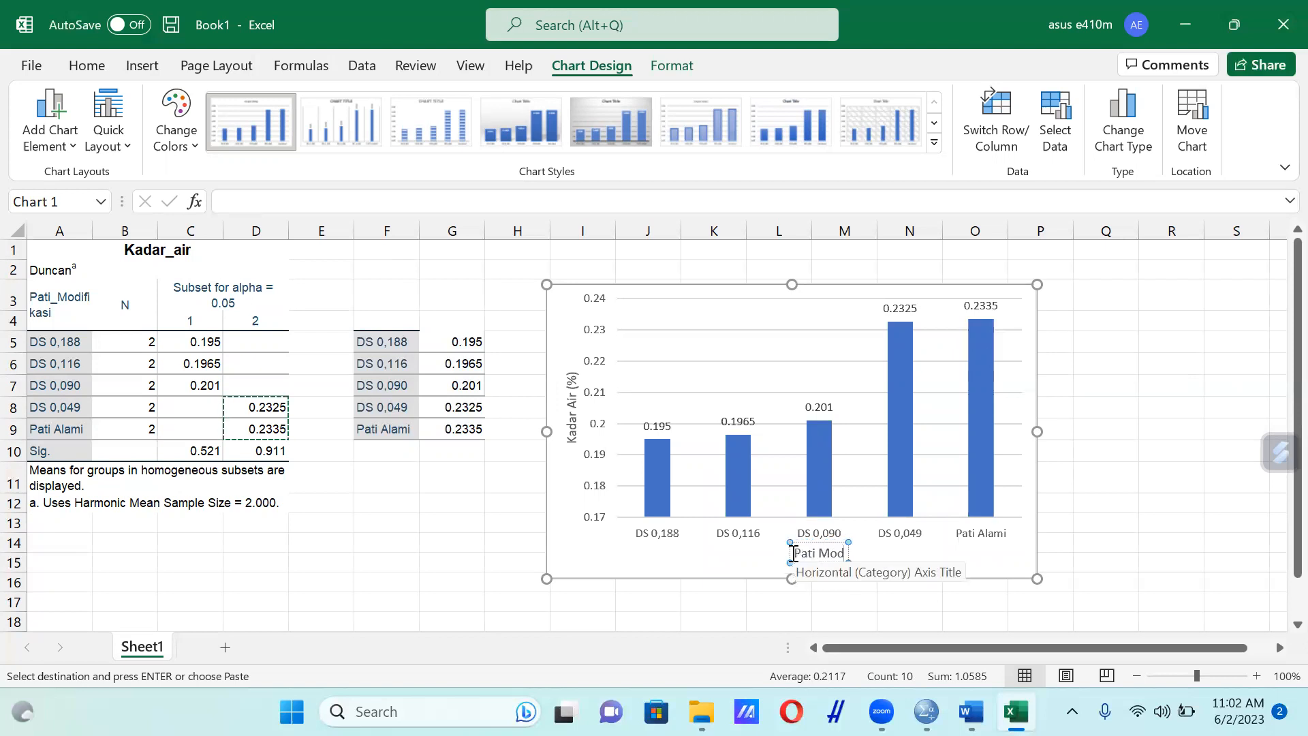
{"action": "type", "text": "ifikasi"}
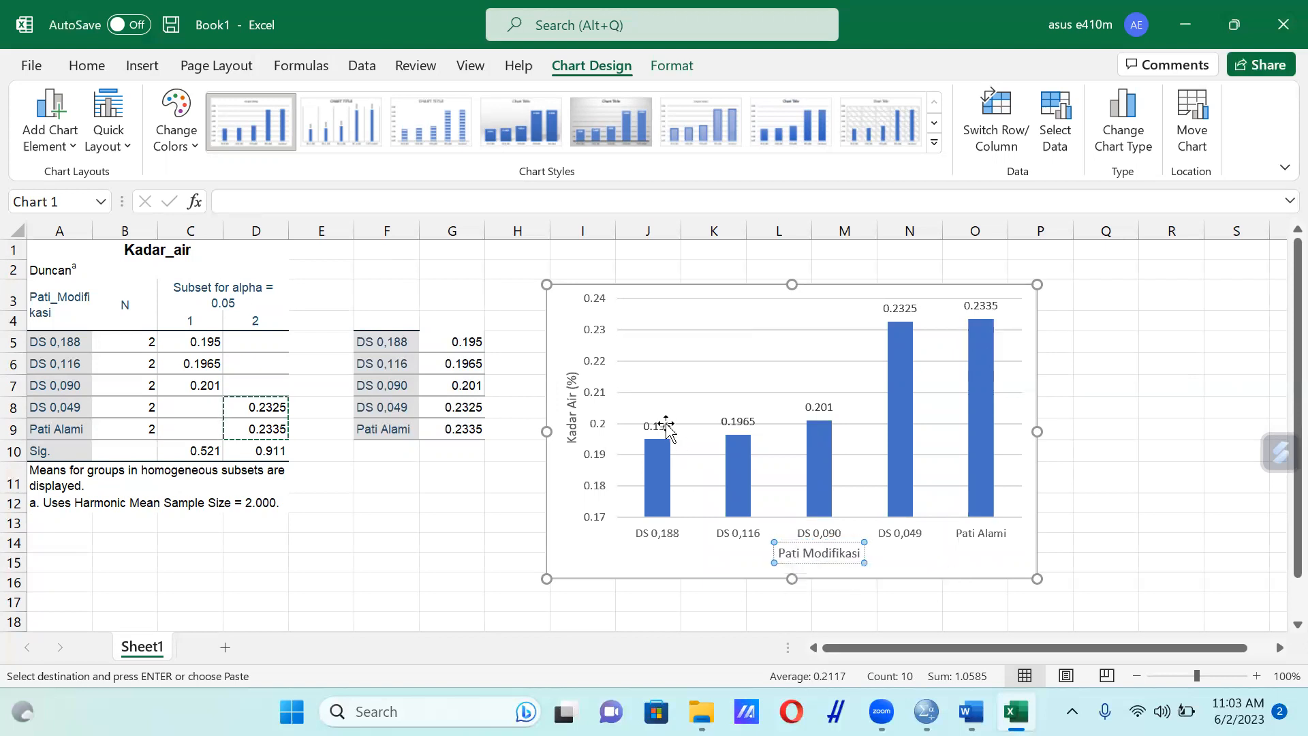
Append the Duncan letter "a" to the data label above the DS 0,188 column
{"action": "left_click", "coordinate": [667, 428]}
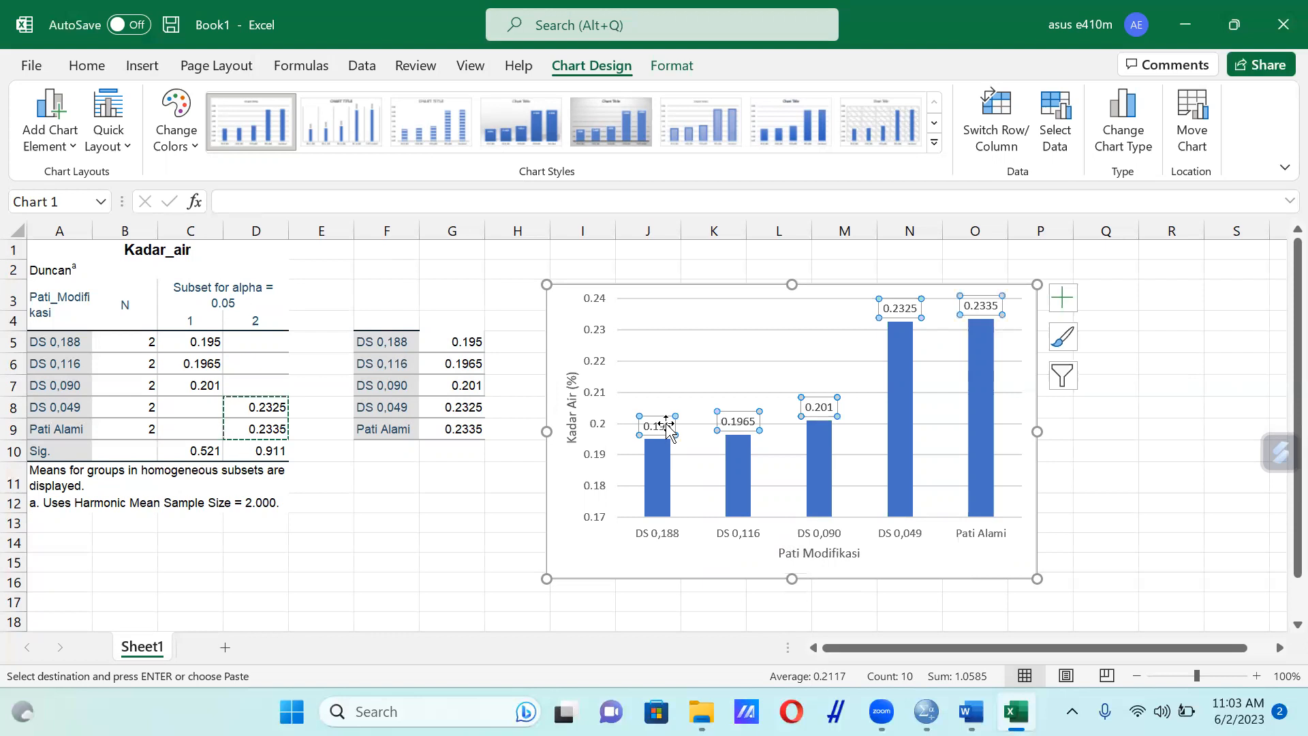
{"action": "left_click", "coordinate": [668, 426]}
{"action": "double_click", "coordinate": [668, 426]}
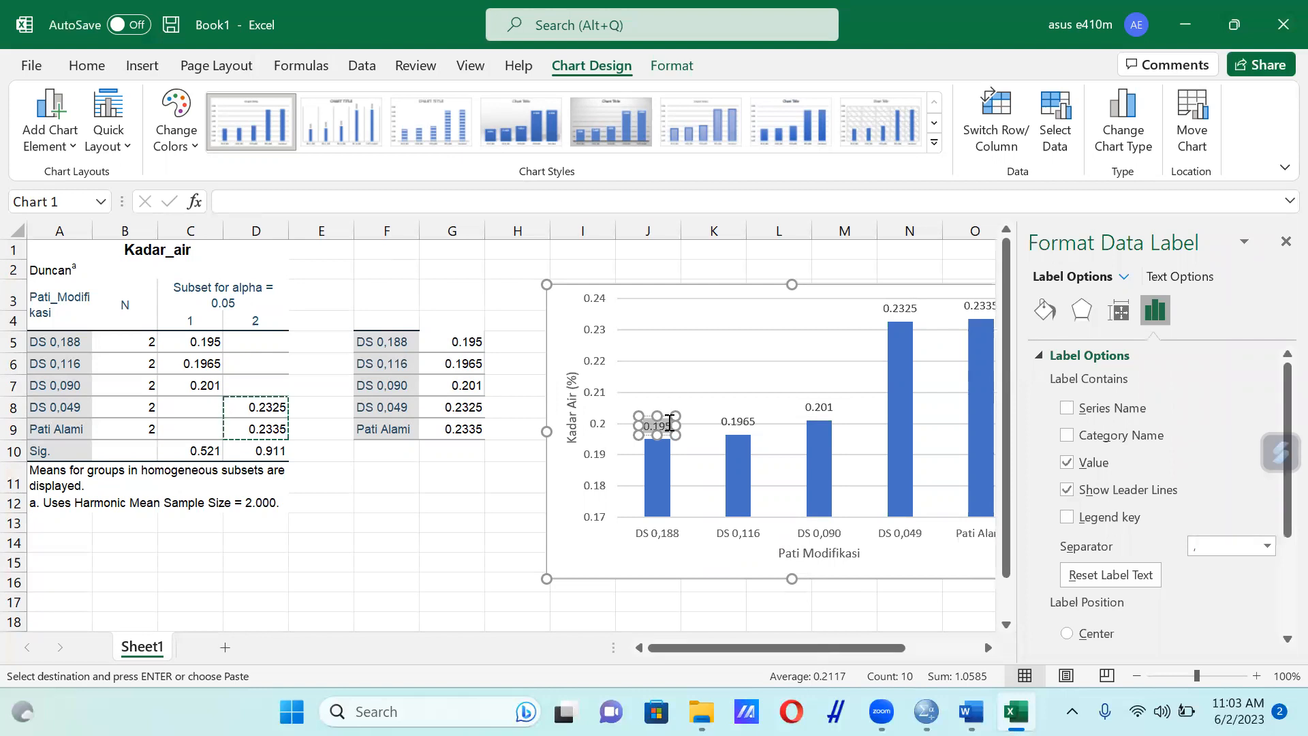
{"action": "type", "text": "a"}
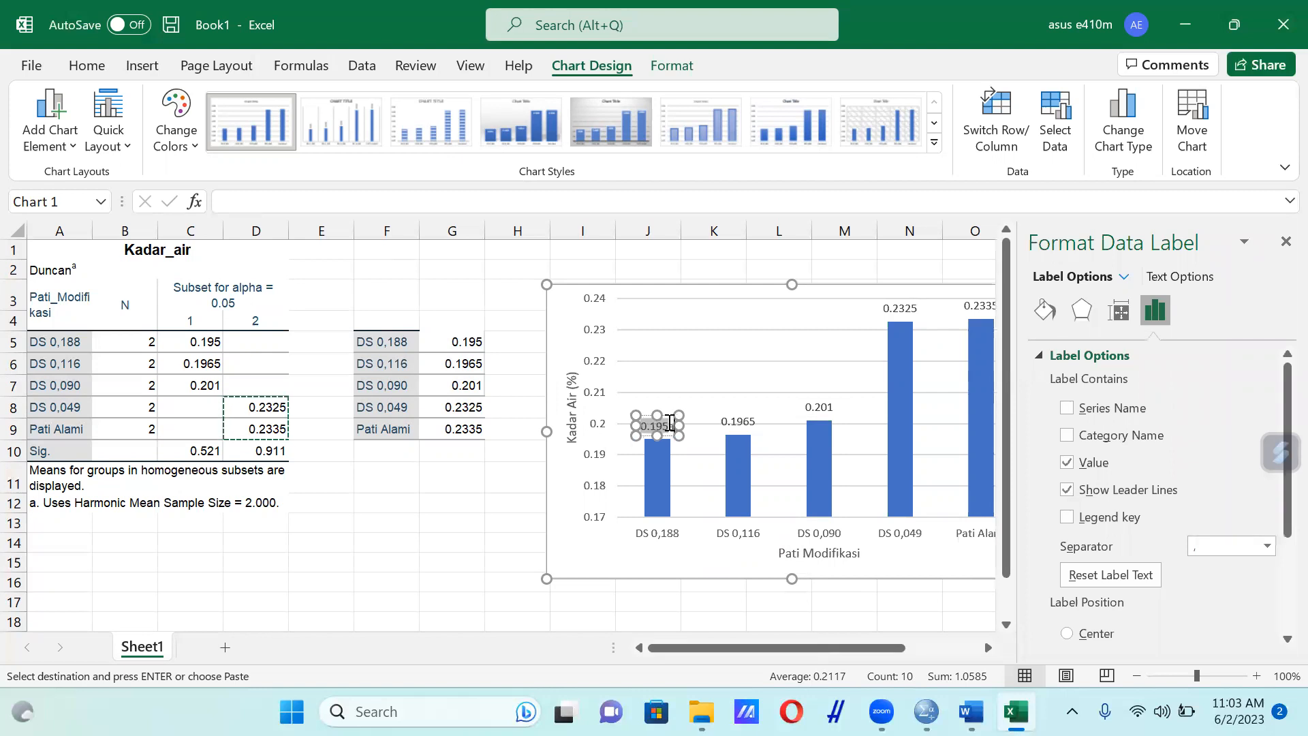
Append the letter "a" to the DS 0,116 column's data label and close the data label formatting options
{"action": "left_click", "coordinate": [738, 420]}
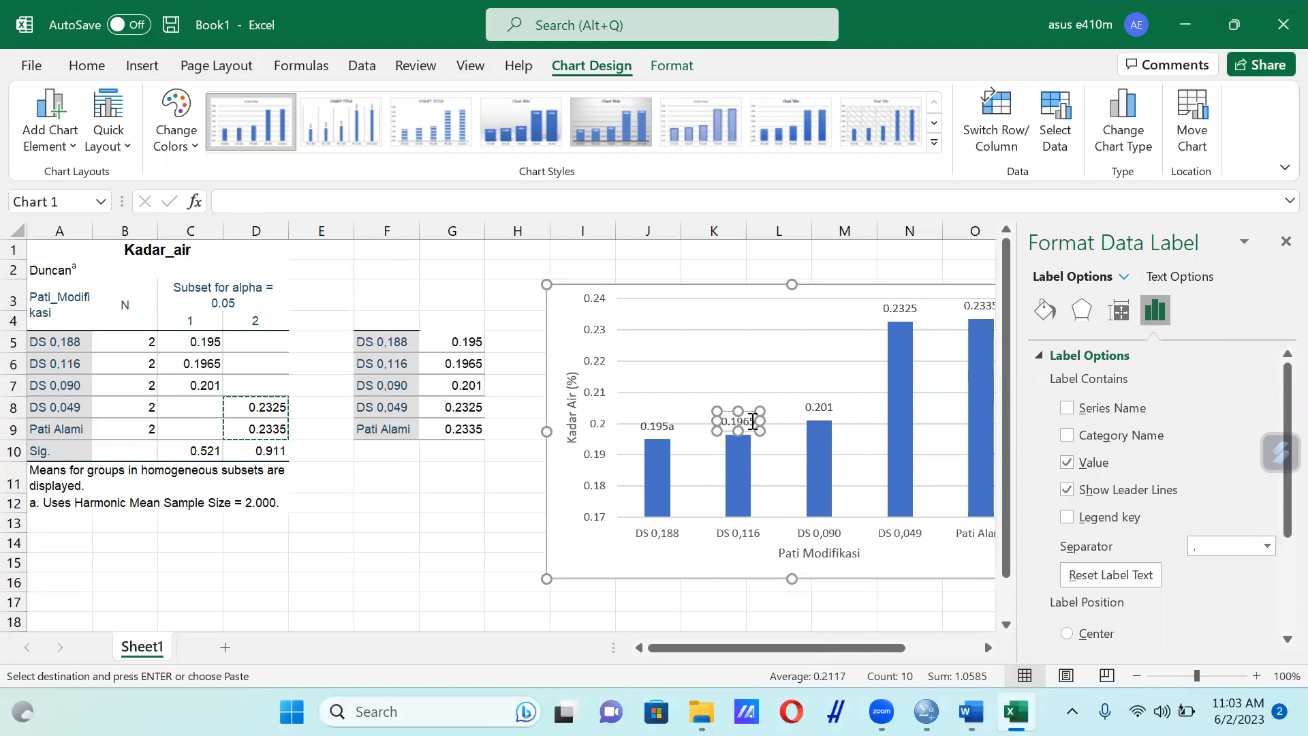
{"action": "double_click", "coordinate": [752, 421]}
{"action": "left_click", "coordinate": [753, 421]}
{"action": "type", "text": "a"}
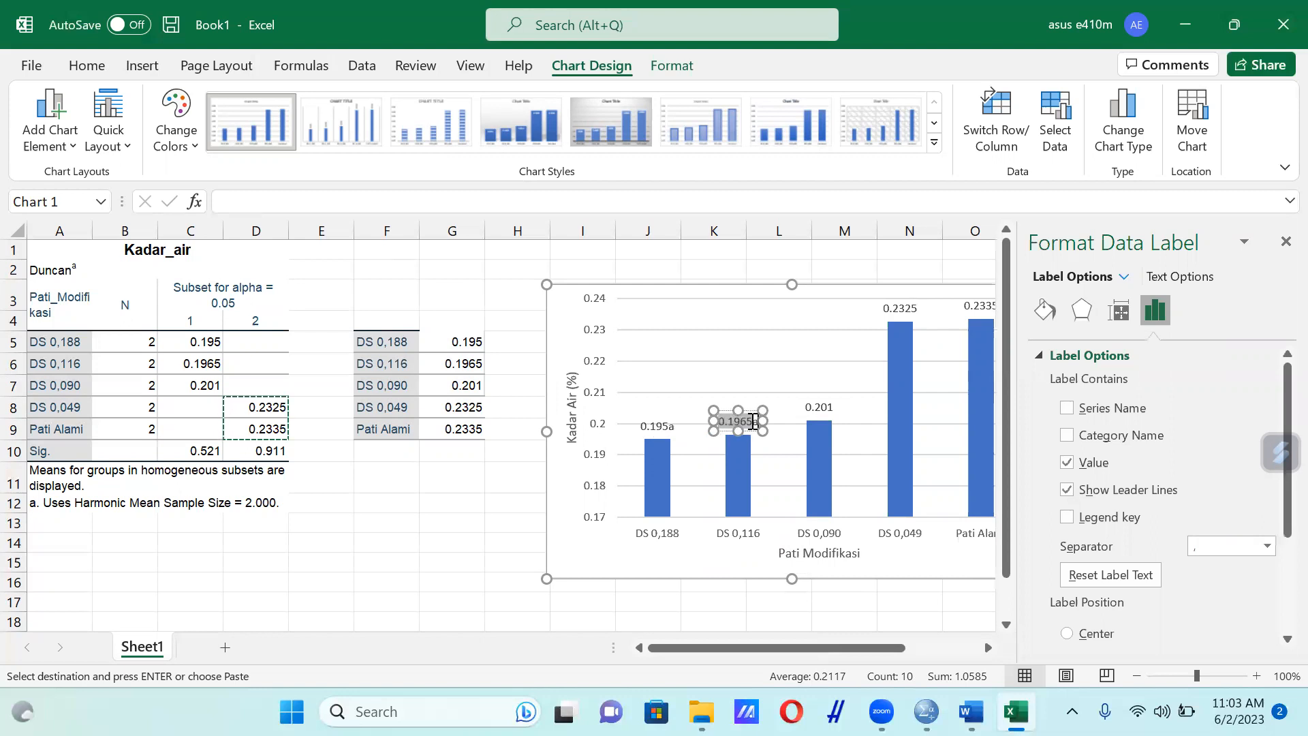
{"action": "left_click", "coordinate": [1285, 242]}
Check the subset 1 means in the Duncan table and append "a" to the DS 0,090 column's data label
{"action": "left_click", "coordinate": [820, 411]}
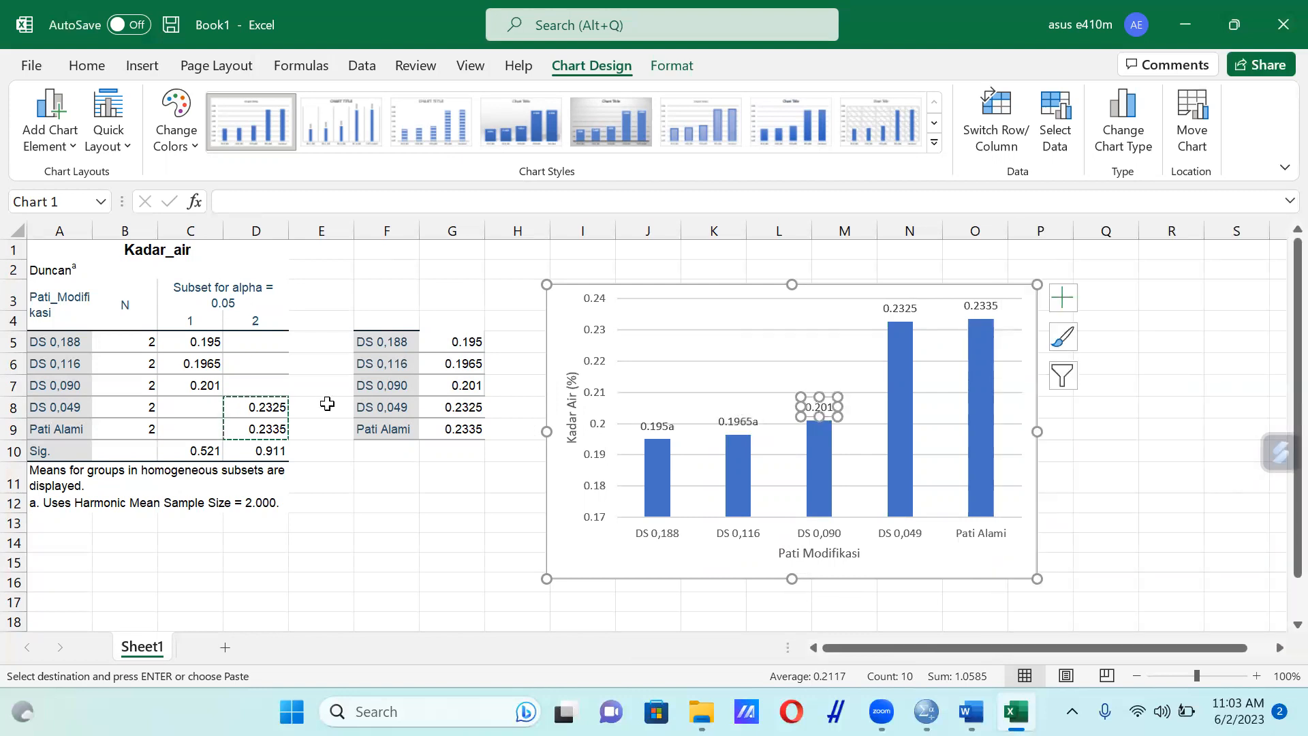
{"action": "left_click", "coordinate": [750, 422]}
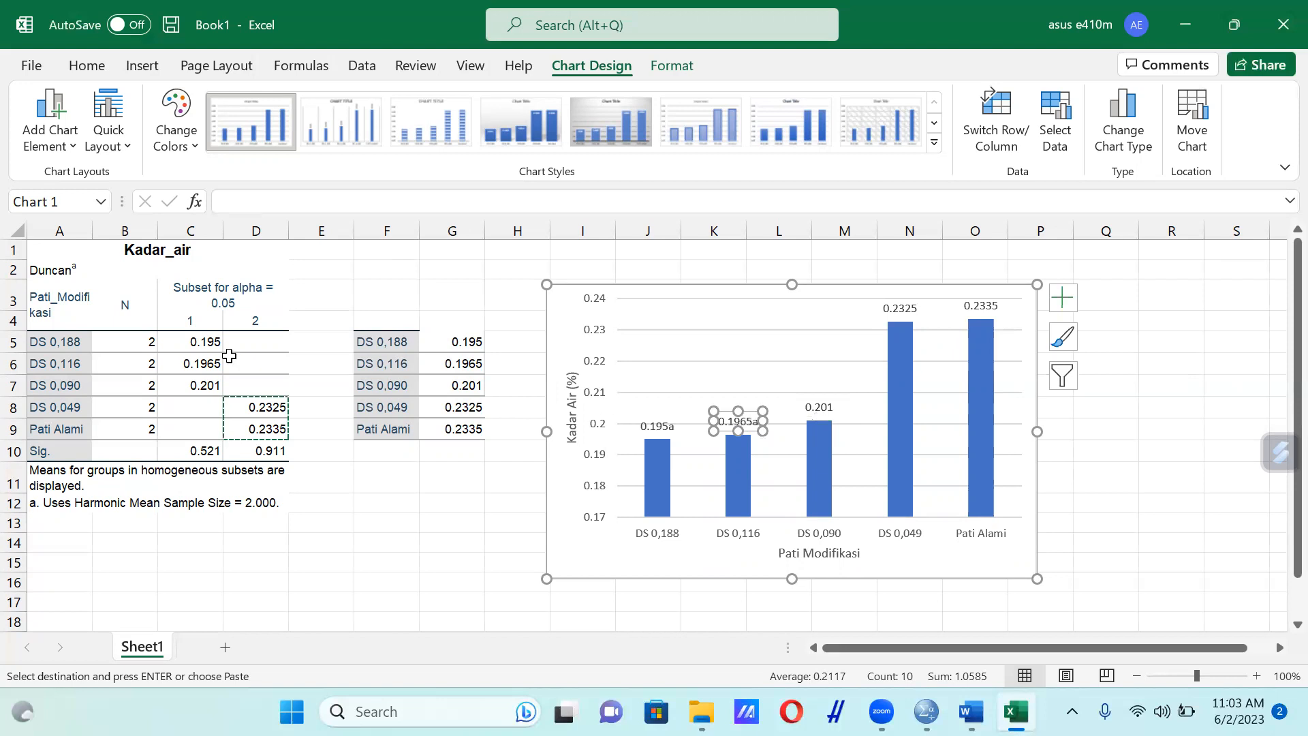
{"action": "left_click", "coordinate": [203, 342]}
{"action": "left_click_drag", "start_coordinate": [203, 342], "coordinate": [201, 365]}
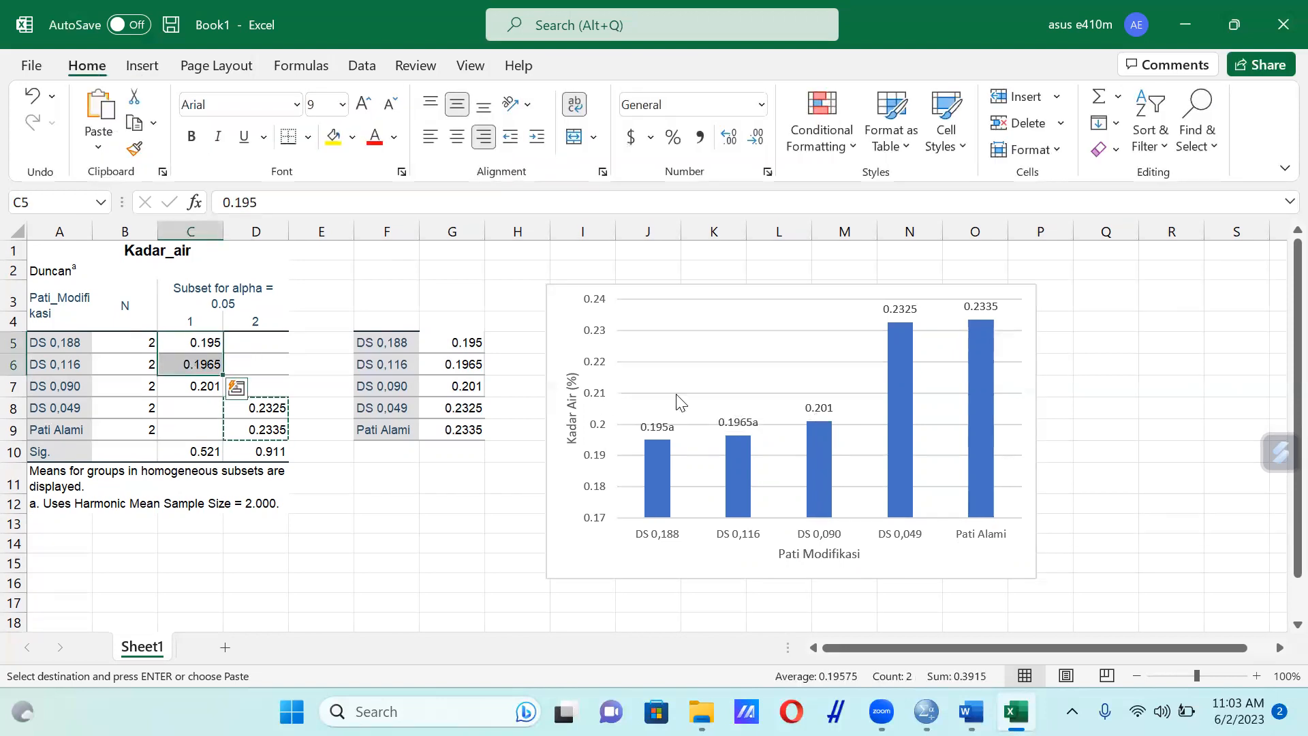
{"action": "double_click", "coordinate": [820, 408]}
{"action": "left_click", "coordinate": [823, 408]}
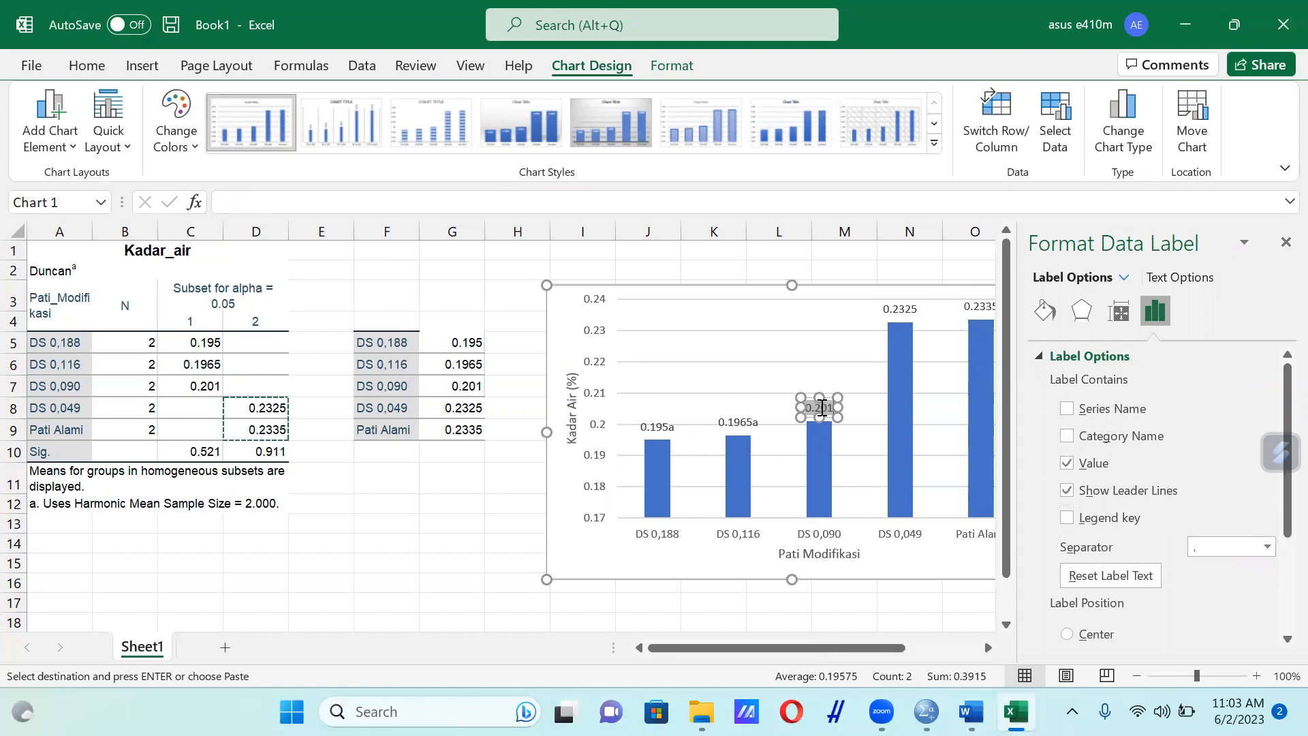
{"action": "left_click", "coordinate": [823, 407]}
{"action": "type", "text": "a"}
Check the subset 2 means in the Duncan table and append "b" to the DS 0,049 column's data label
{"action": "left_click", "coordinate": [901, 309]}
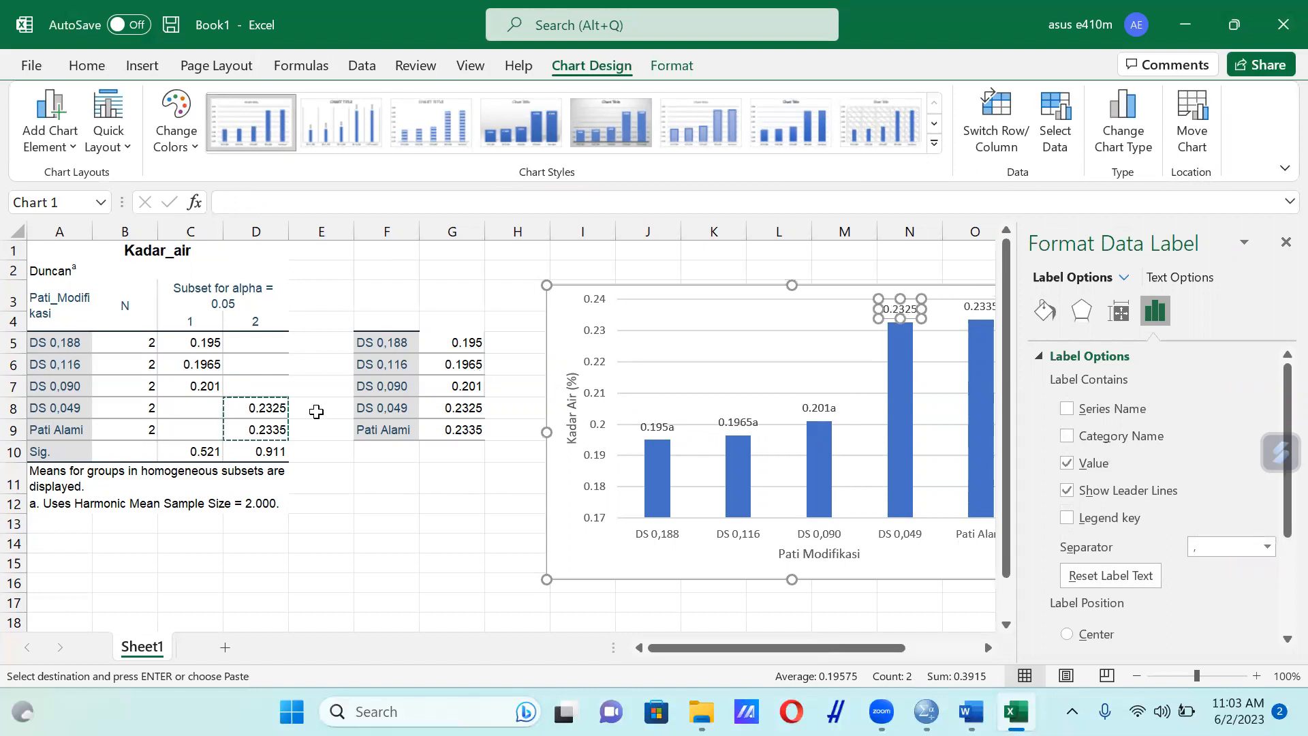
{"action": "left_click", "coordinate": [280, 410]}
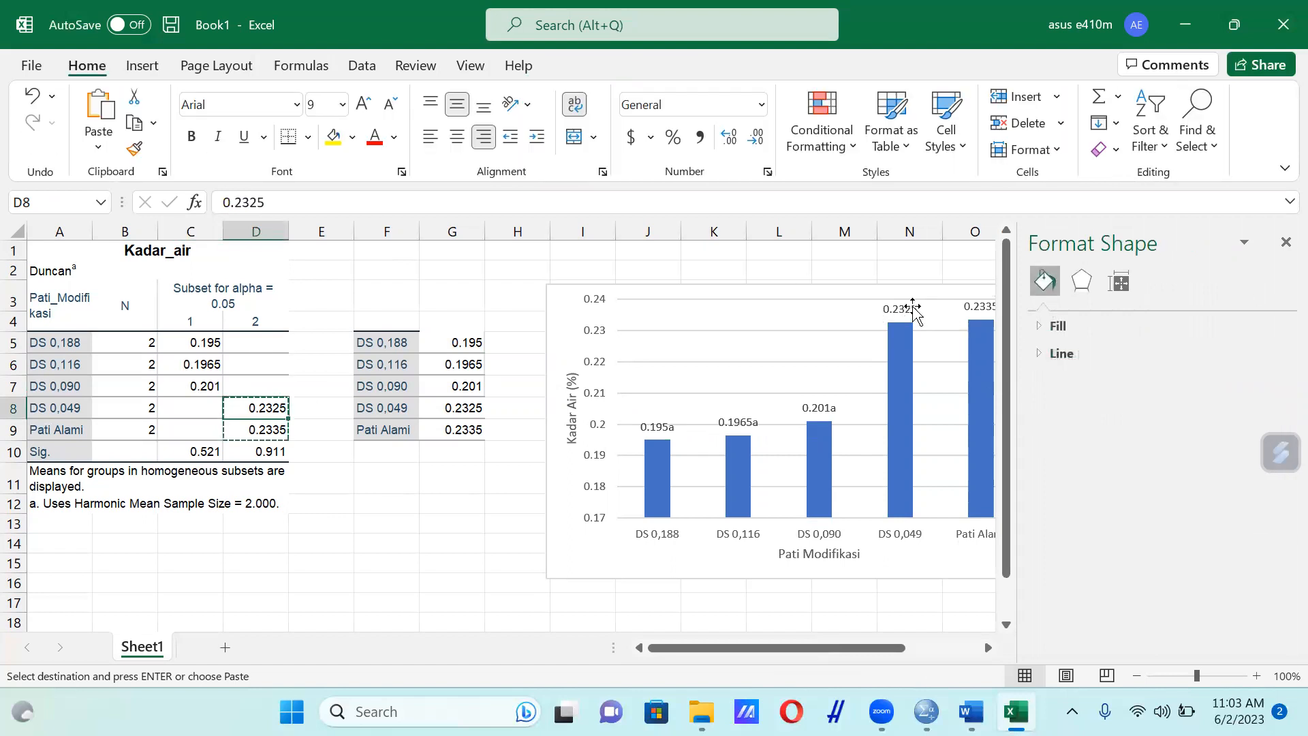
{"action": "left_click", "coordinate": [913, 307]}
{"action": "left_click", "coordinate": [915, 310]}
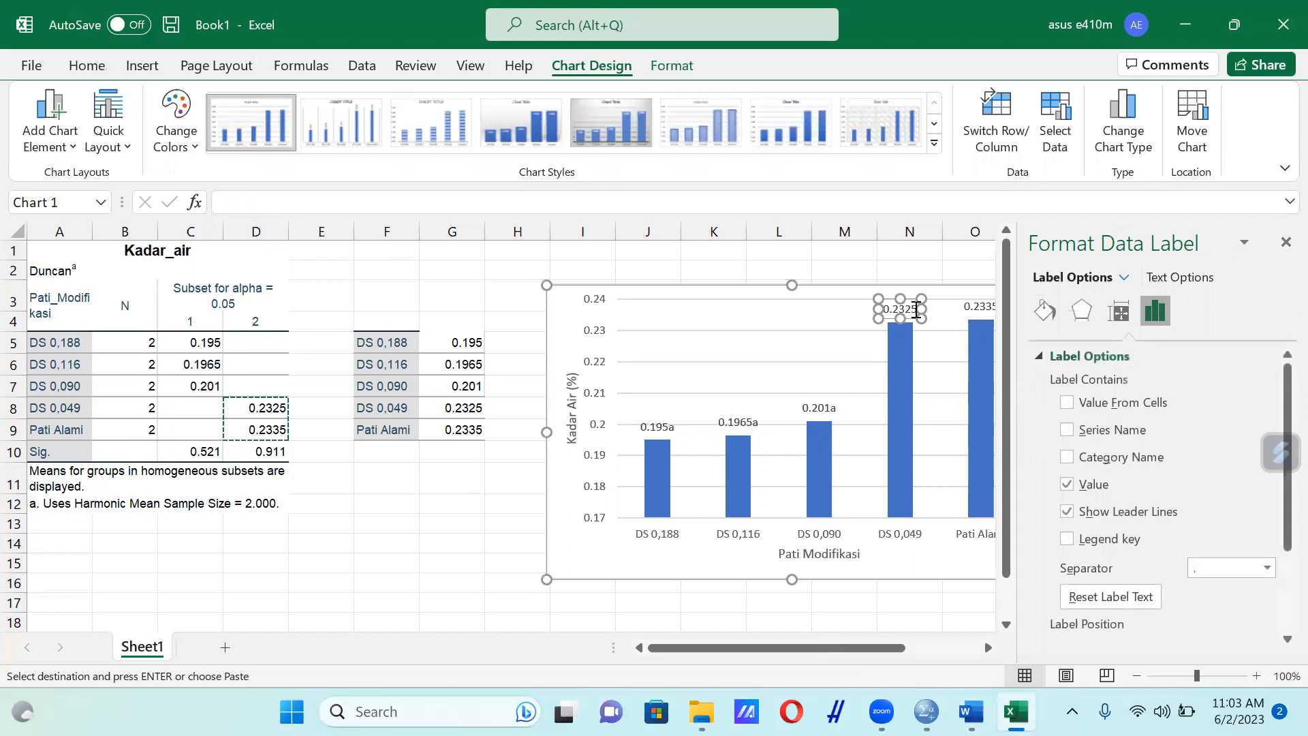
{"action": "left_click", "coordinate": [916, 309]}
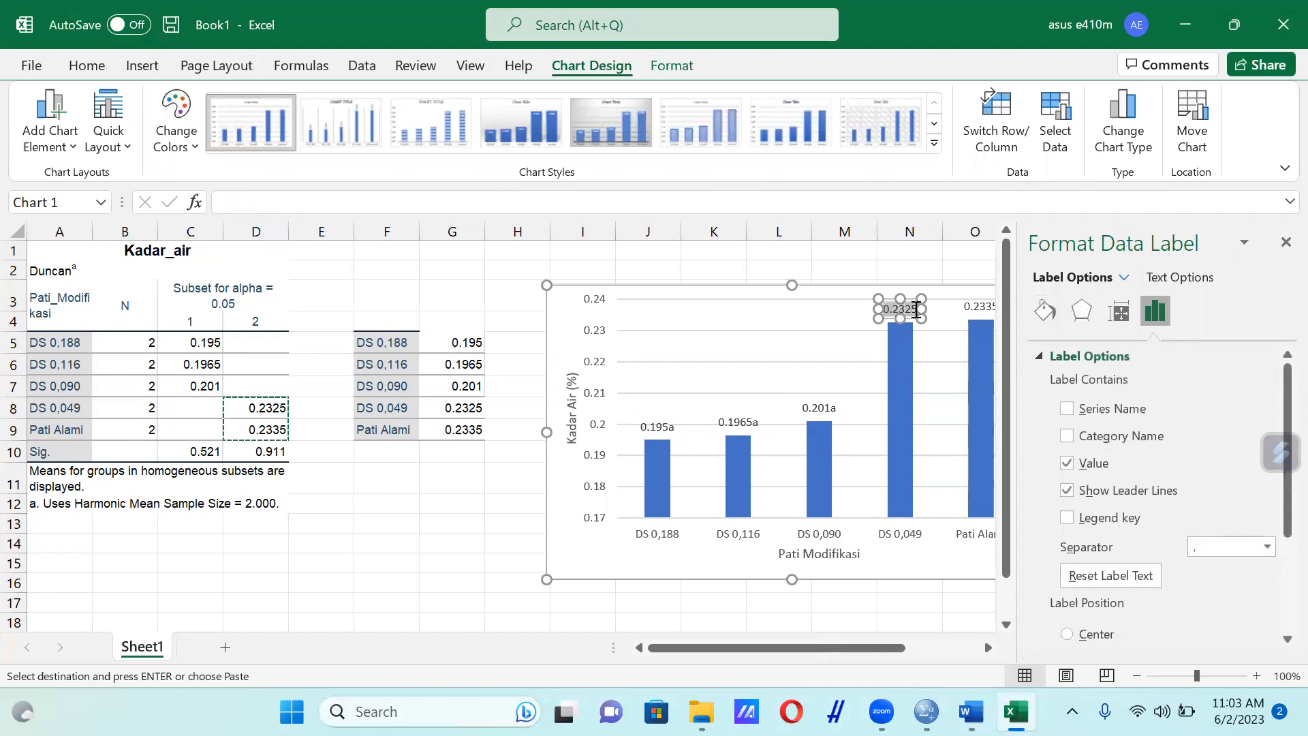
{"action": "type", "text": "b"}
{"action": "key", "text": "BackSpace"}
{"action": "type", "text": "b"}
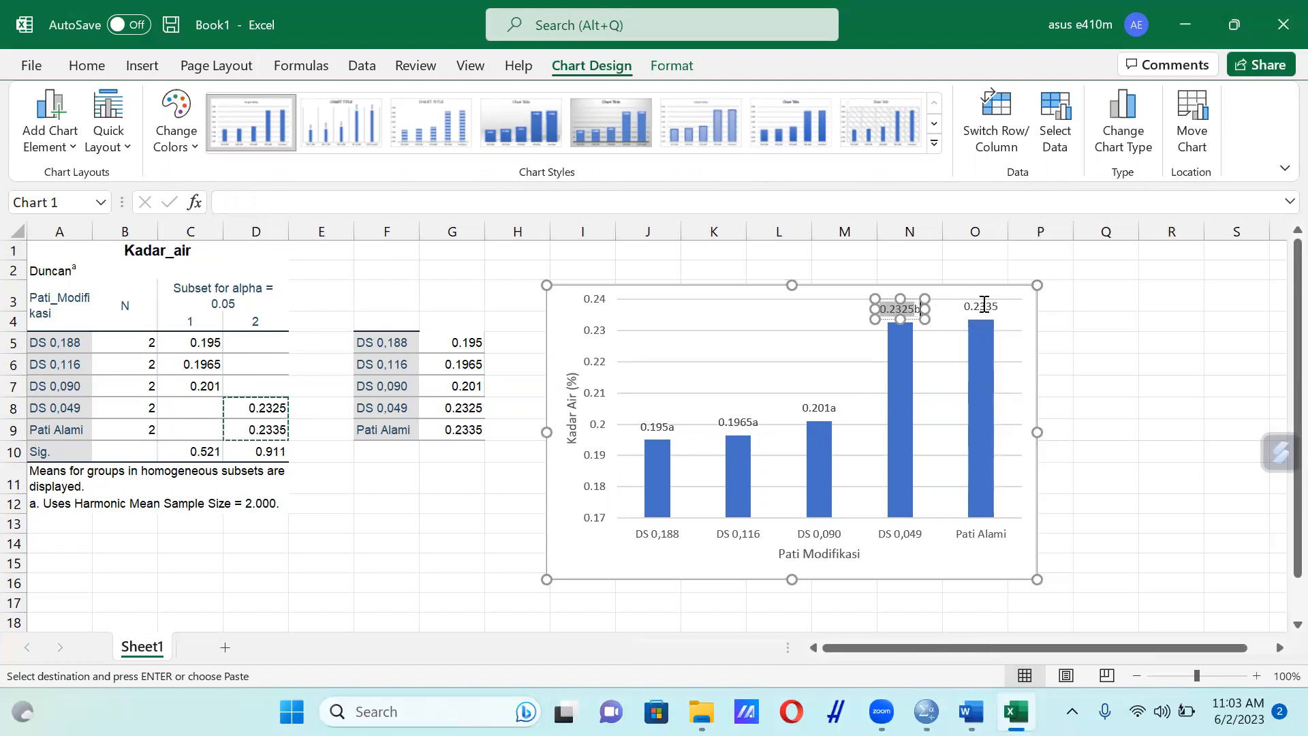
Append the Duncan letter "b" to the data label above the Pati Alami column
{"action": "left_click", "coordinate": [984, 306]}
{"action": "double_click", "coordinate": [984, 306]}
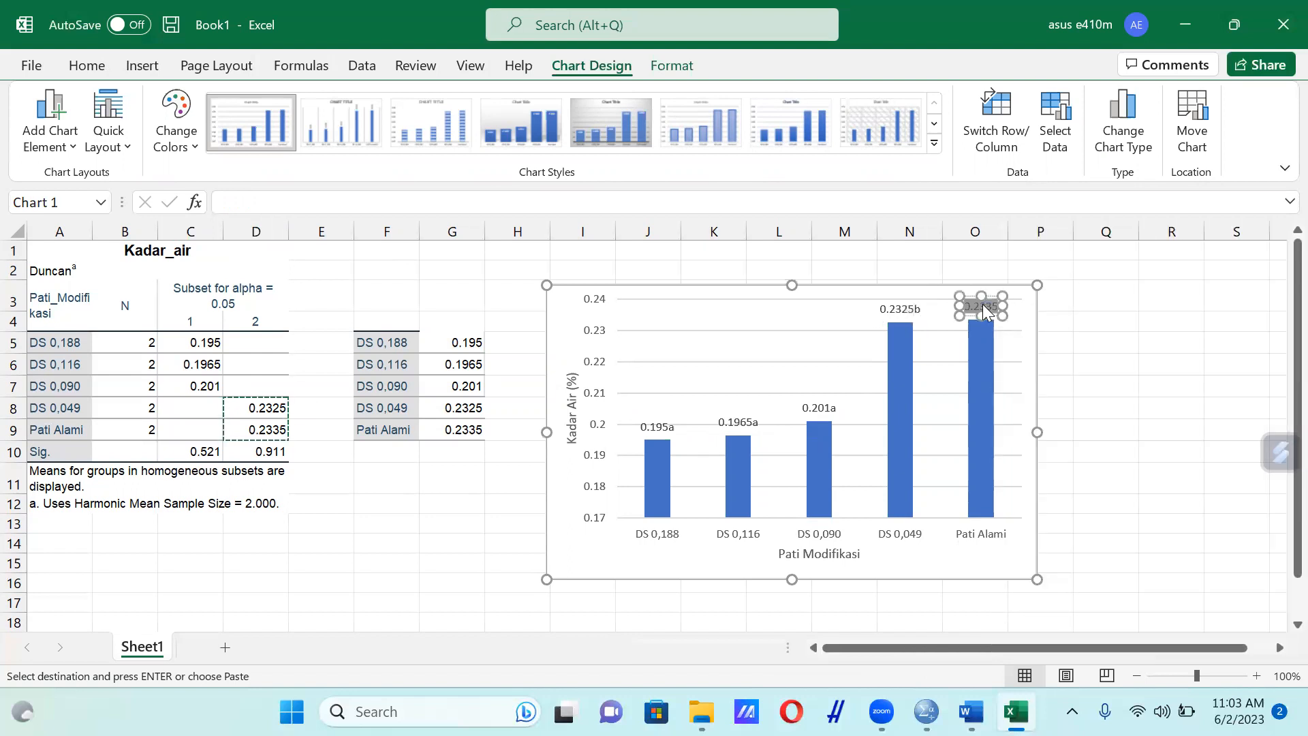
{"action": "type", "text": "b"}
{"action": "left_click", "coordinate": [1055, 317]}
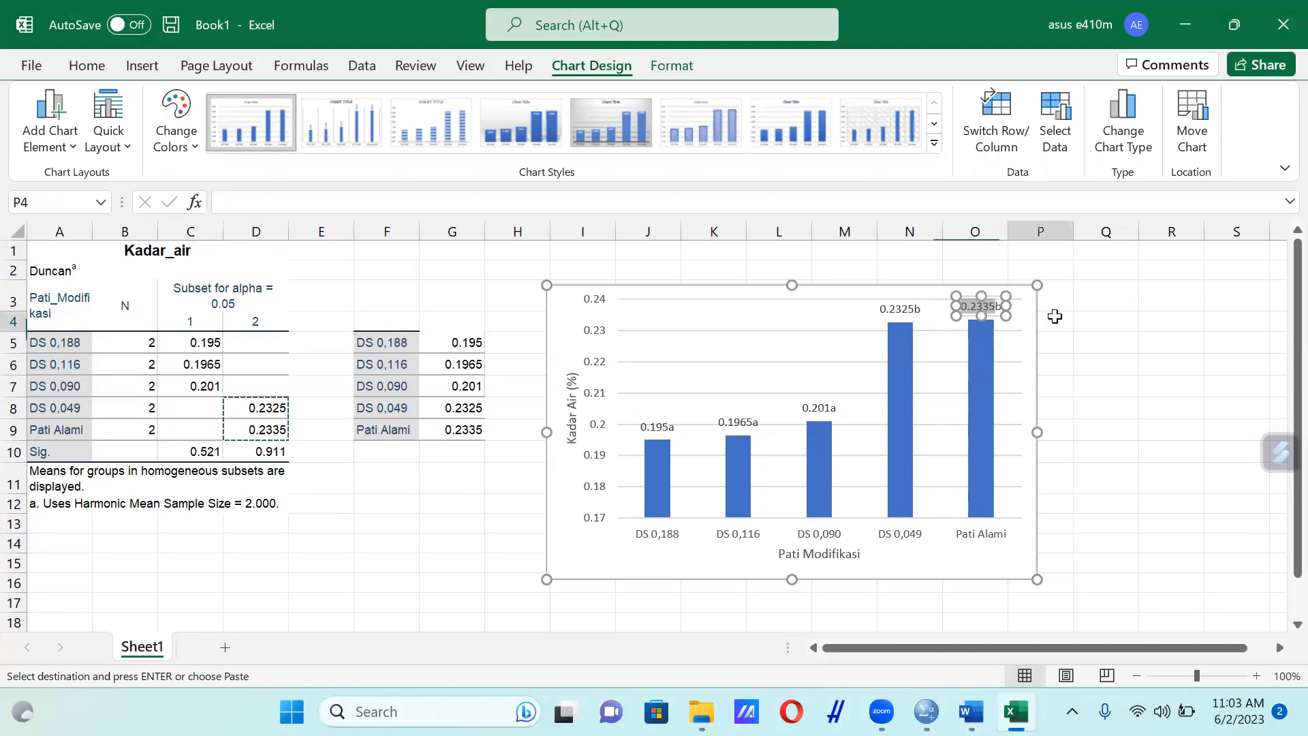
Copy the labelled column chart and paste it into the Pati Modifikasi Word document, between the Duncan table and the Daya Serap heading
{"action": "left_click", "coordinate": [878, 305]}
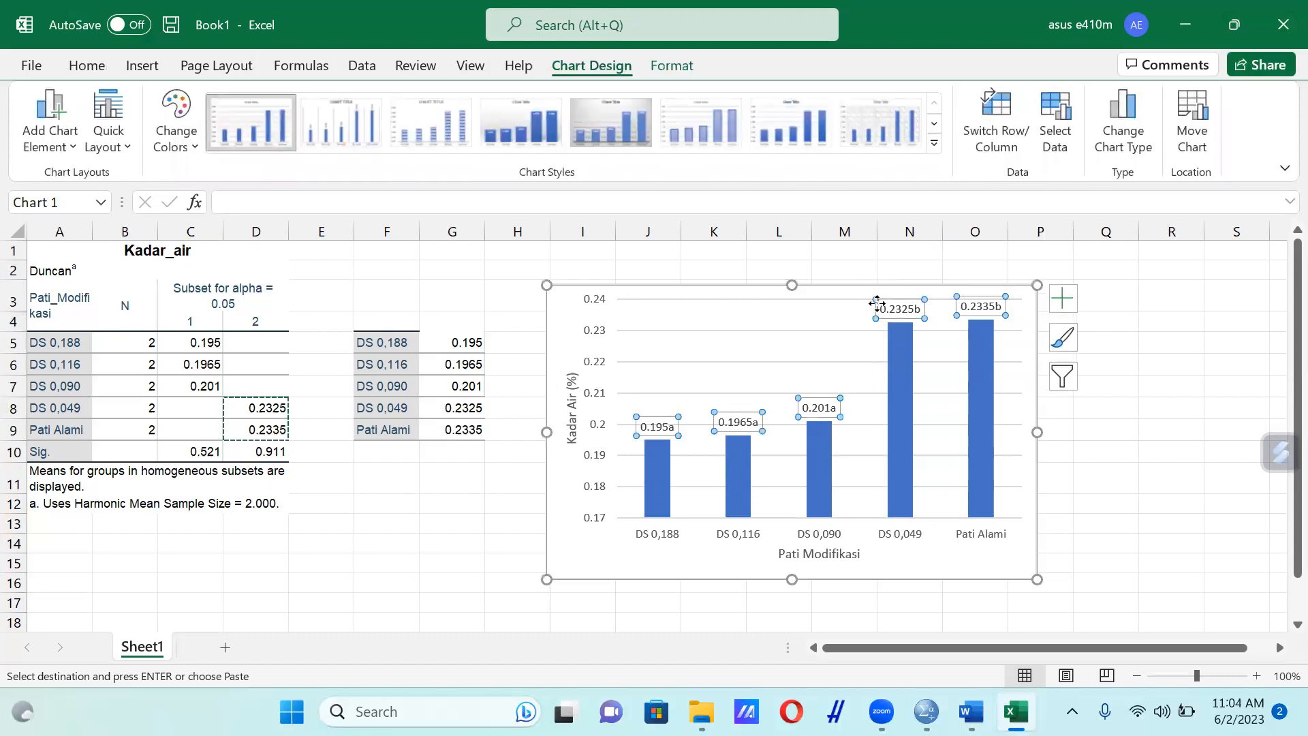
{"action": "key", "text": "ctrl+c"}
{"action": "left_click", "coordinate": [971, 713]}
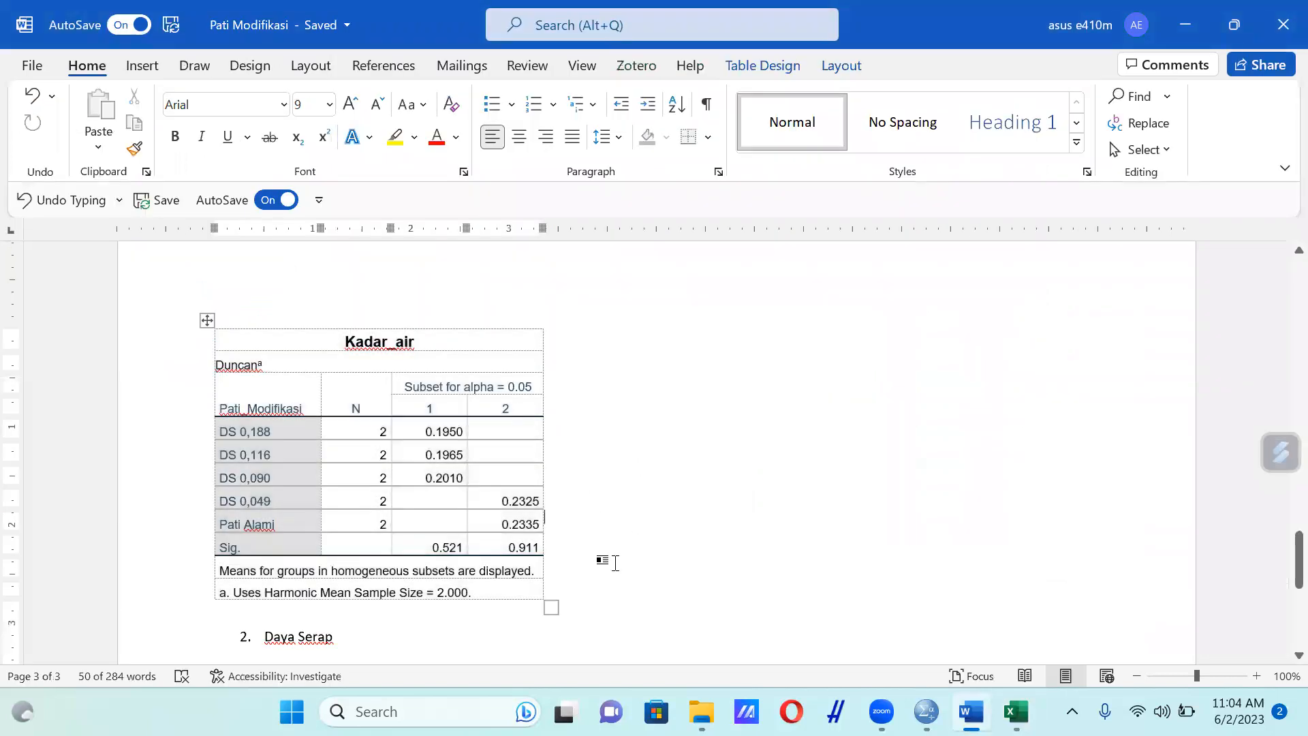
{"action": "left_click", "coordinate": [313, 621]}
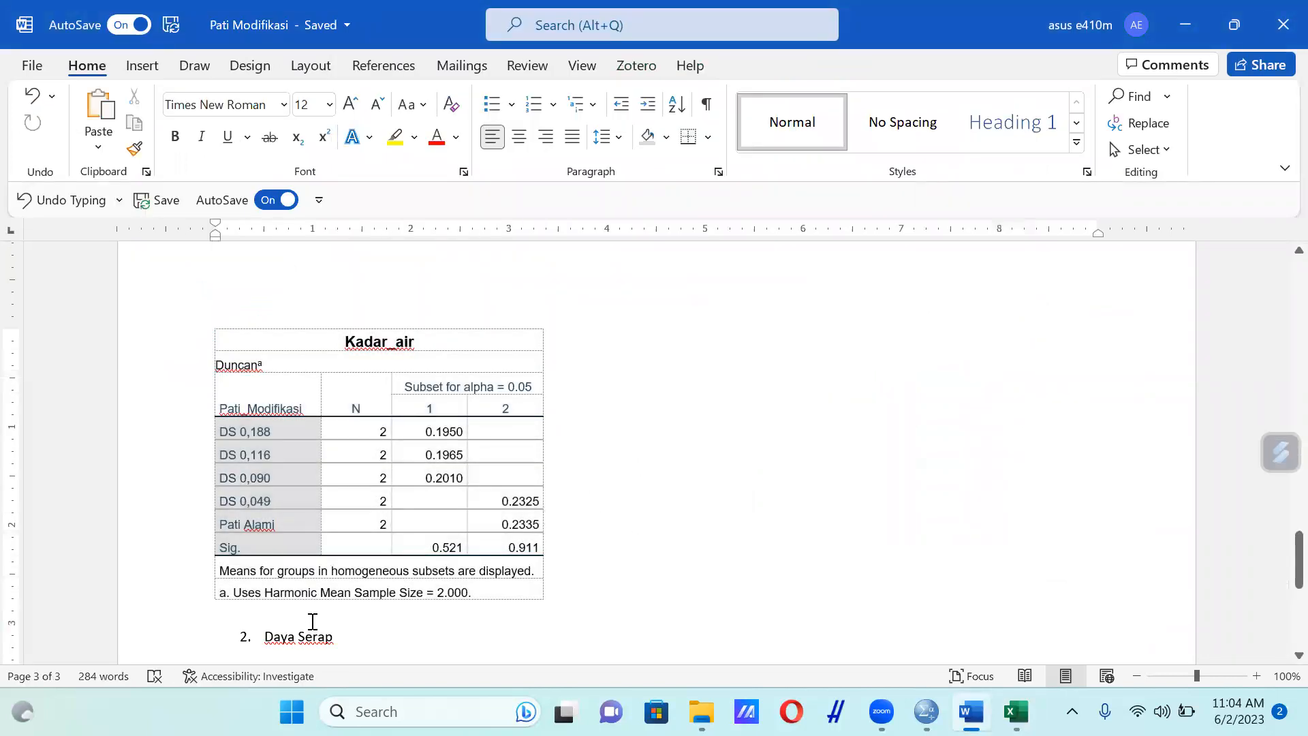
{"action": "key", "text": "Return"}
{"action": "key", "text": "BackSpace"}
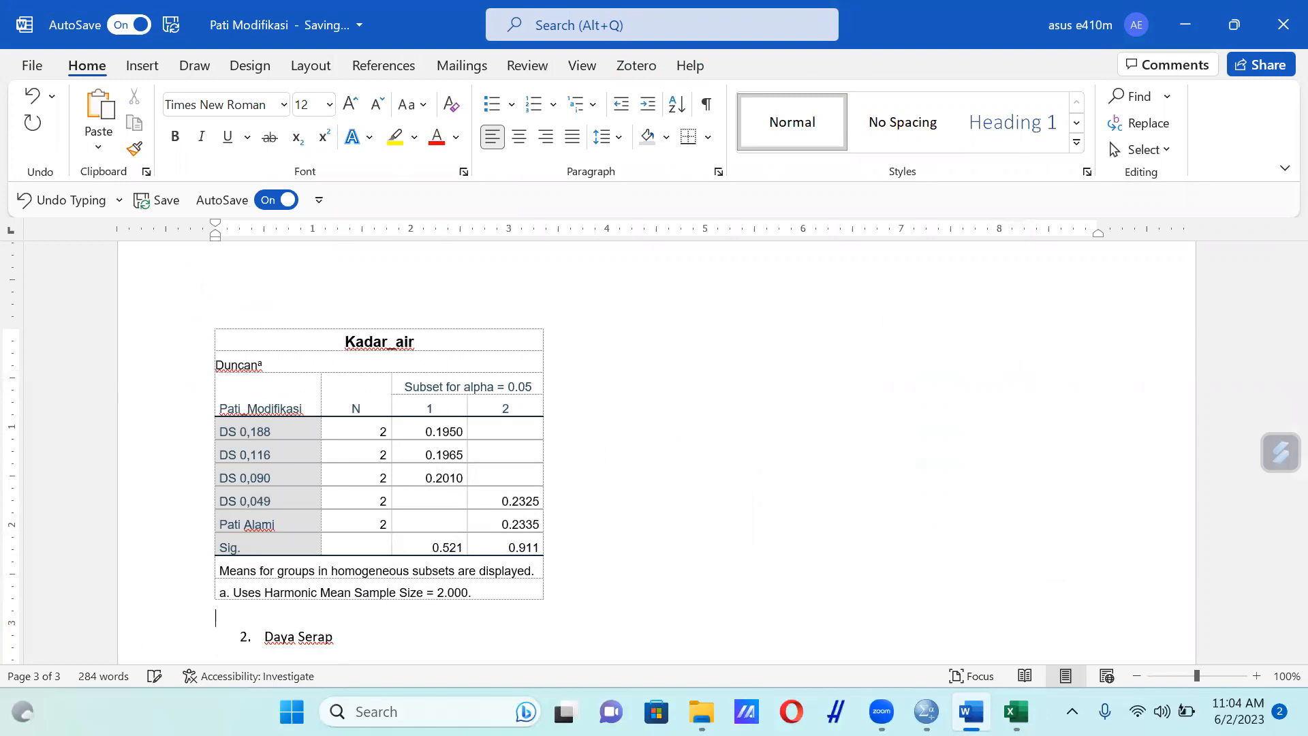
{"action": "key", "text": "ctrl+v"}
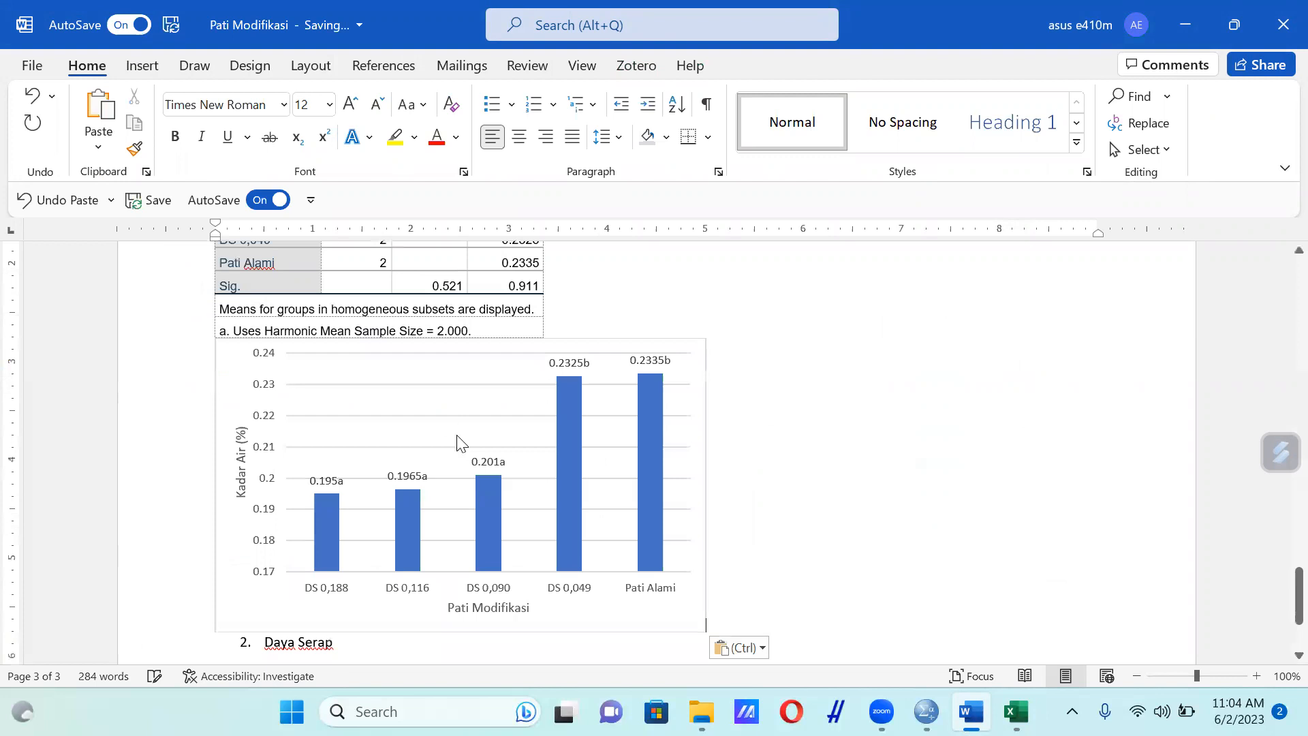
Review the document's Kadar Air section, from the pasted chart back up to the Descriptives table
{"action": "scroll", "coordinate": [862, 467], "scroll_direction": "down", "scroll_amount": 2}
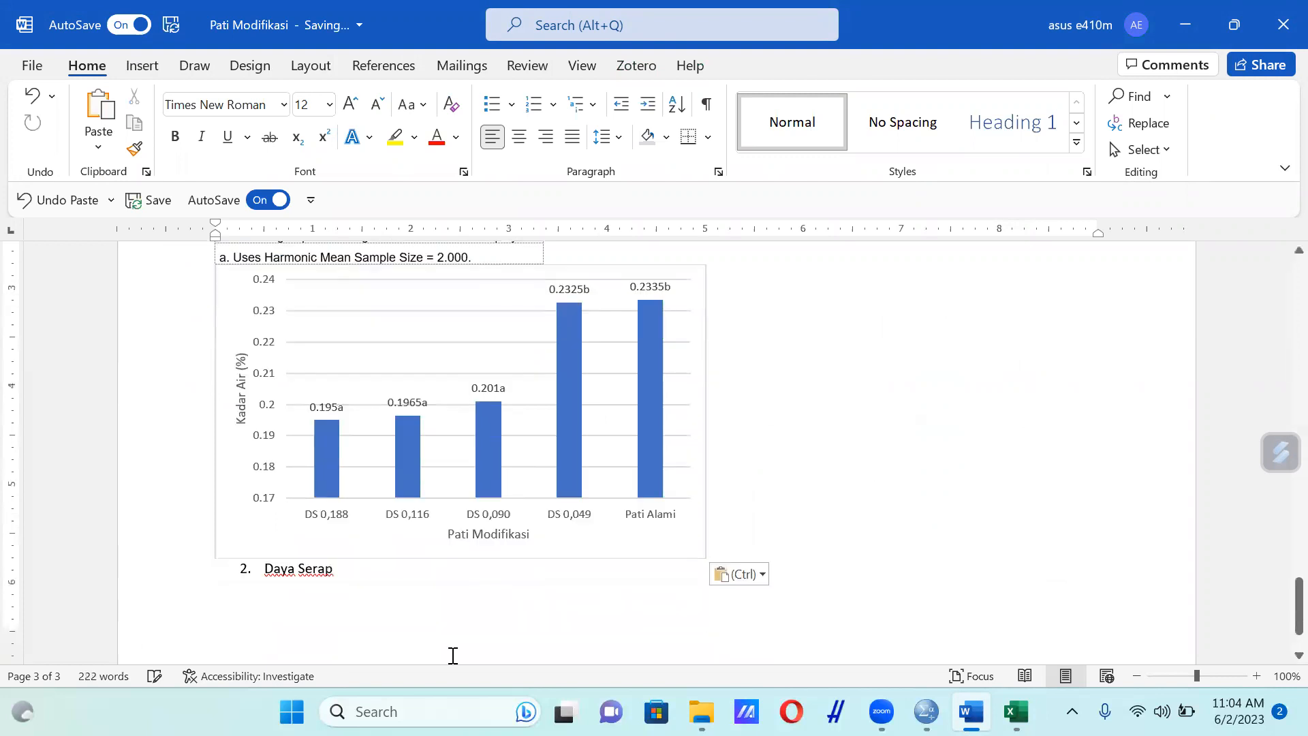
{"action": "left_click", "coordinate": [402, 579]}
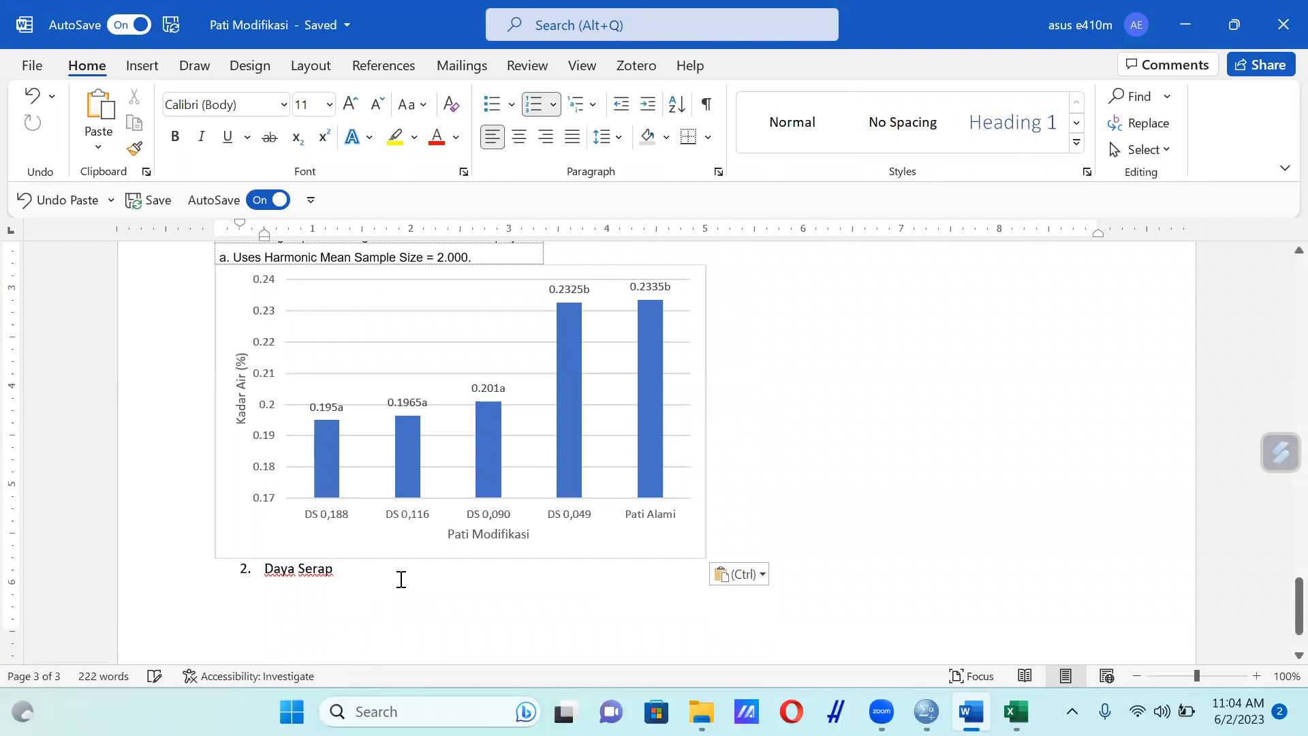
{"action": "scroll", "coordinate": [402, 580], "scroll_direction": "down", "scroll_amount": 2}
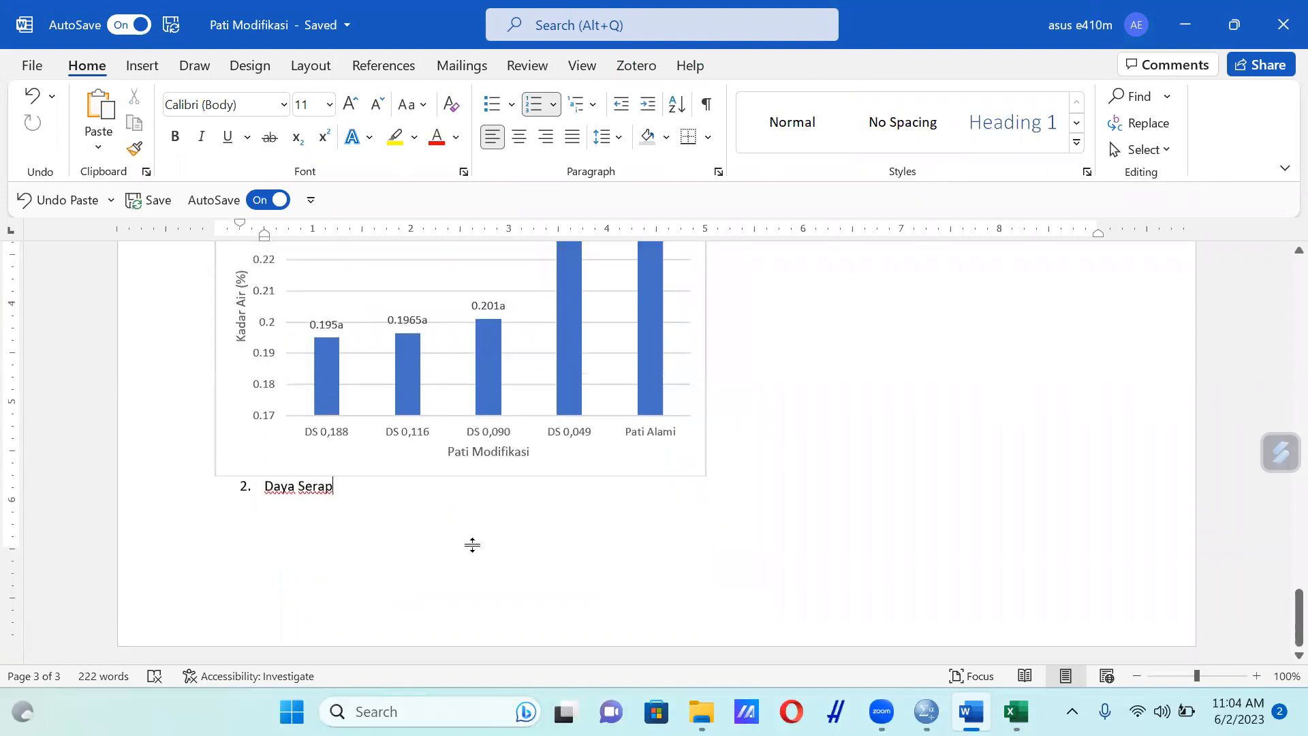
{"action": "scroll", "coordinate": [870, 505], "scroll_direction": "up", "scroll_amount": 8}
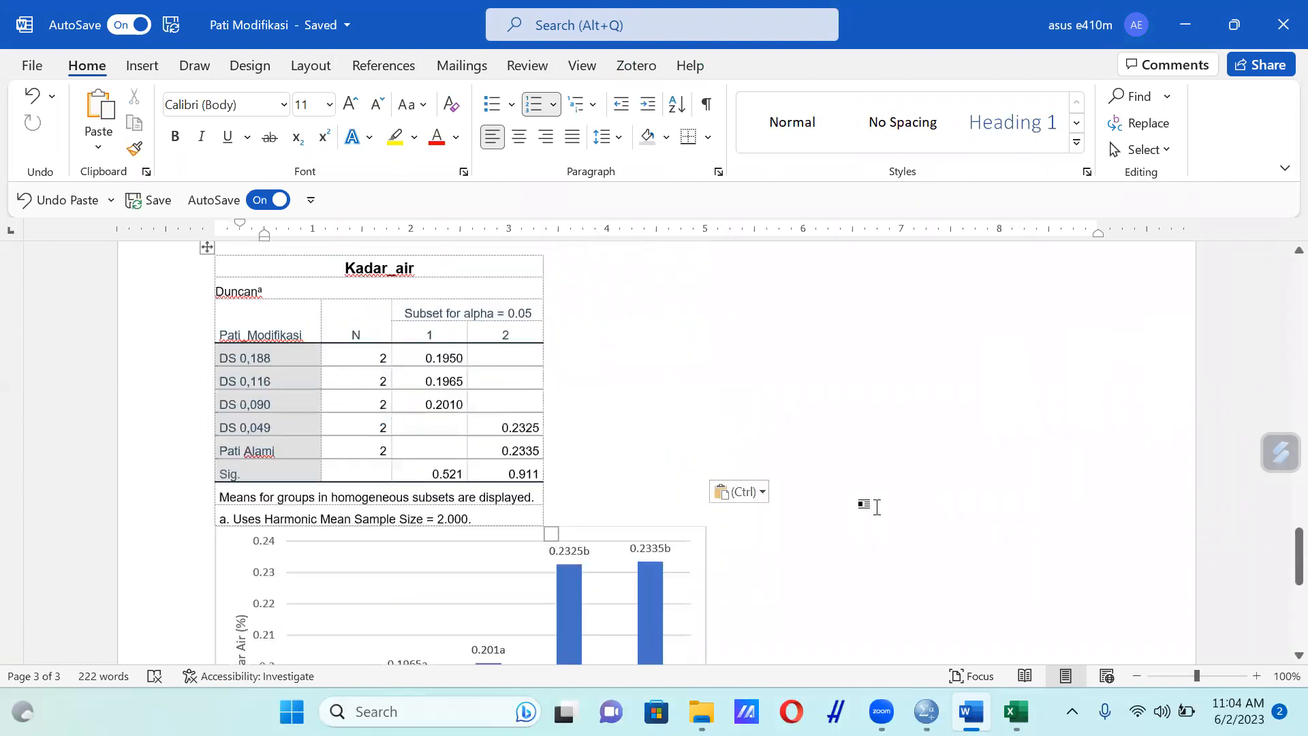
{"action": "scroll", "coordinate": [1067, 489], "scroll_direction": "up", "scroll_amount": 2}
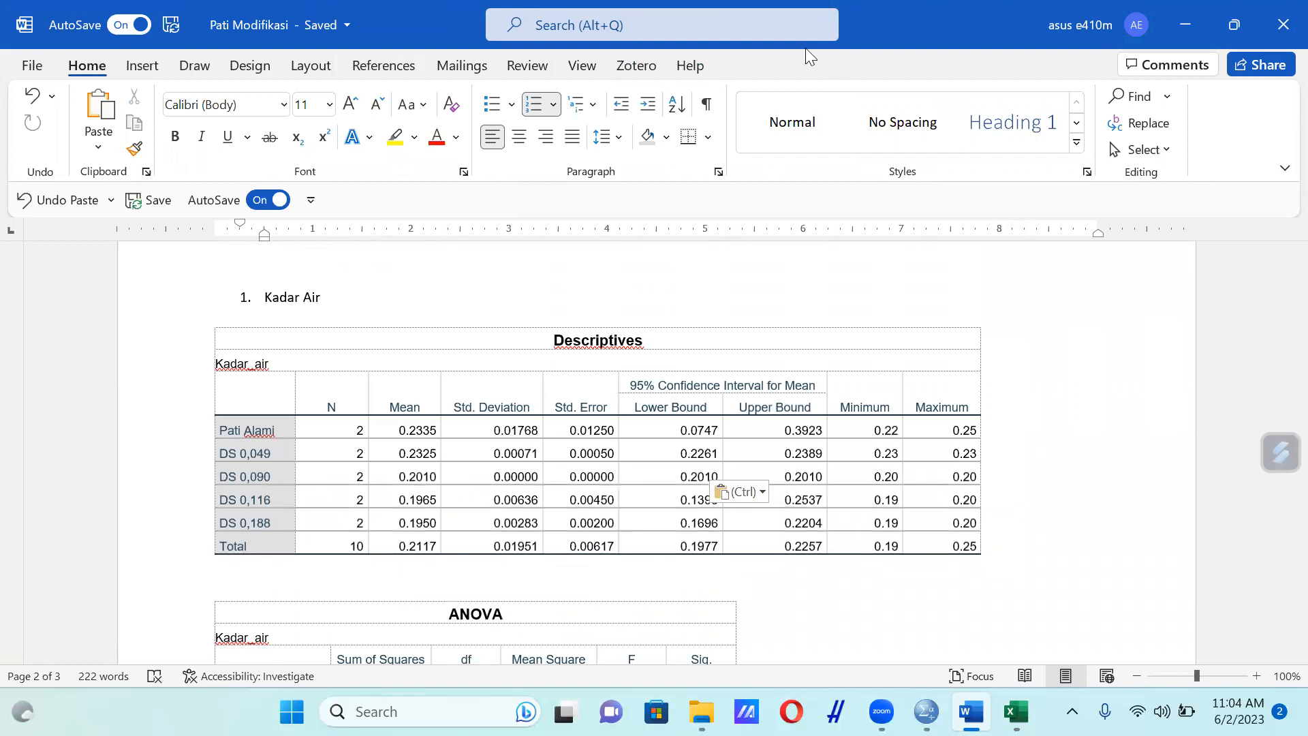